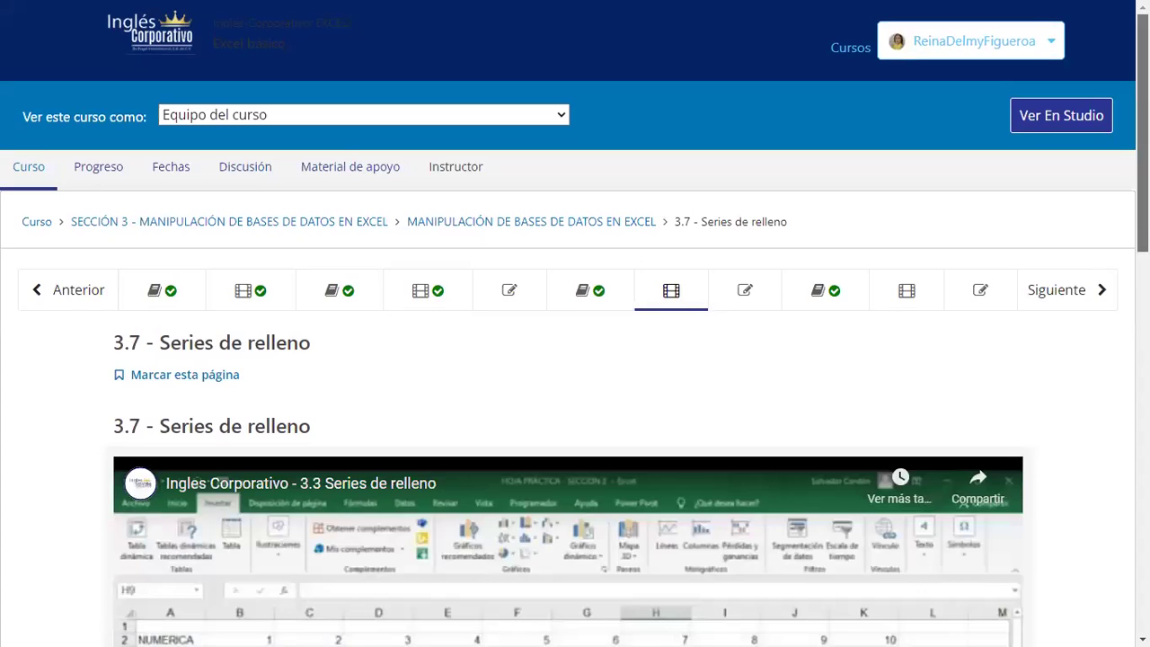
Step: Play the embedded 3.3 Series de relleno lesson video to reach its weekday fill example
scroll(561, 336, "up", 1)
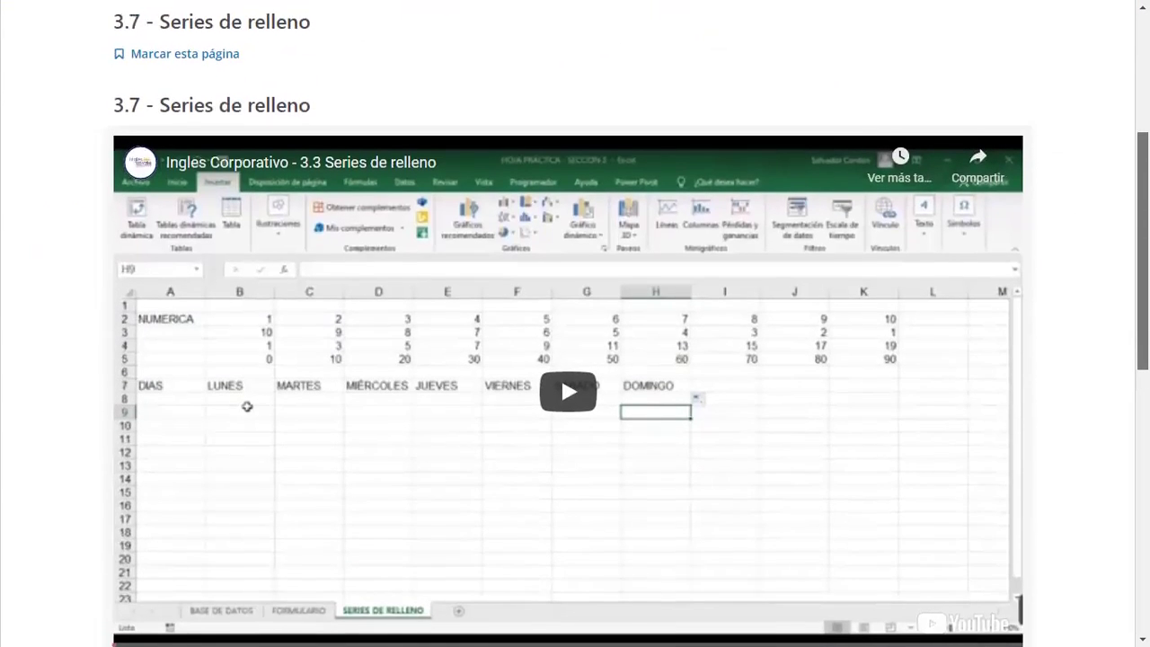
left_click(572, 398)
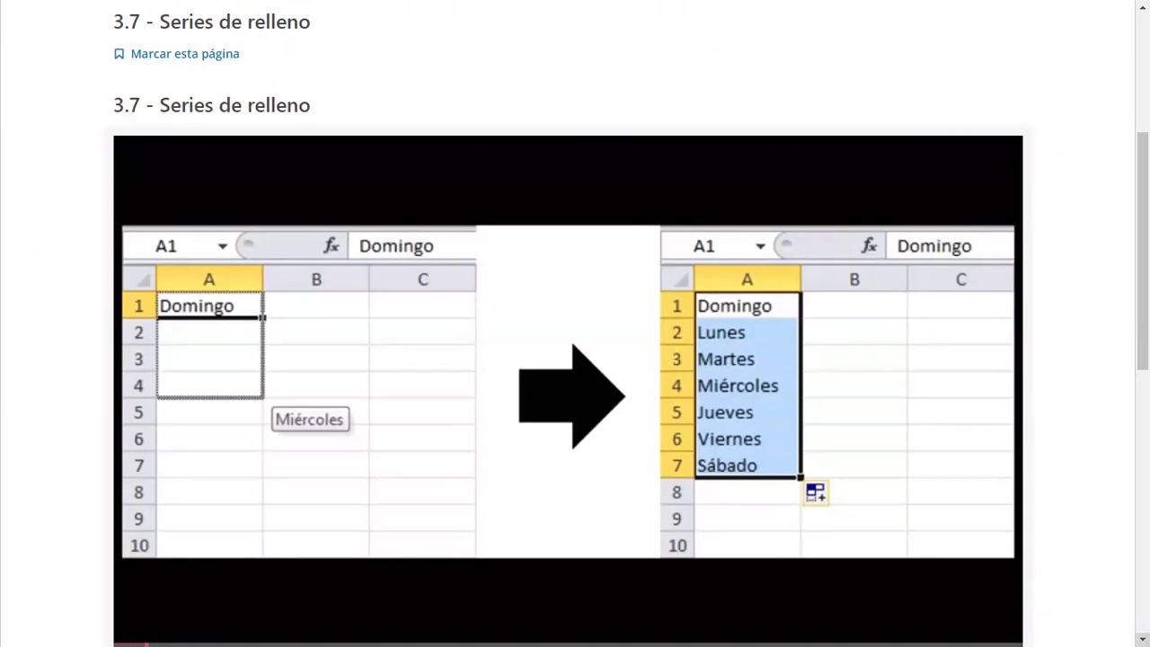
Step: Pause the lesson video briefly, then let it continue into the NUMERICA Excel demo
left_click(730, 452)
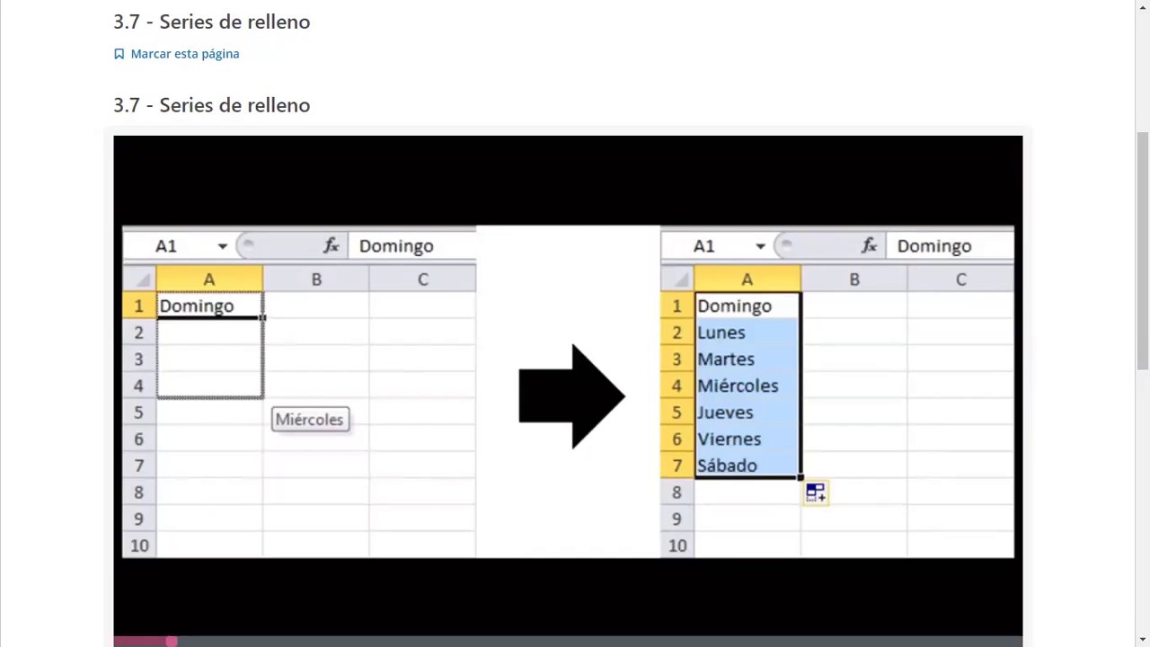
mouse_move(540, 449)
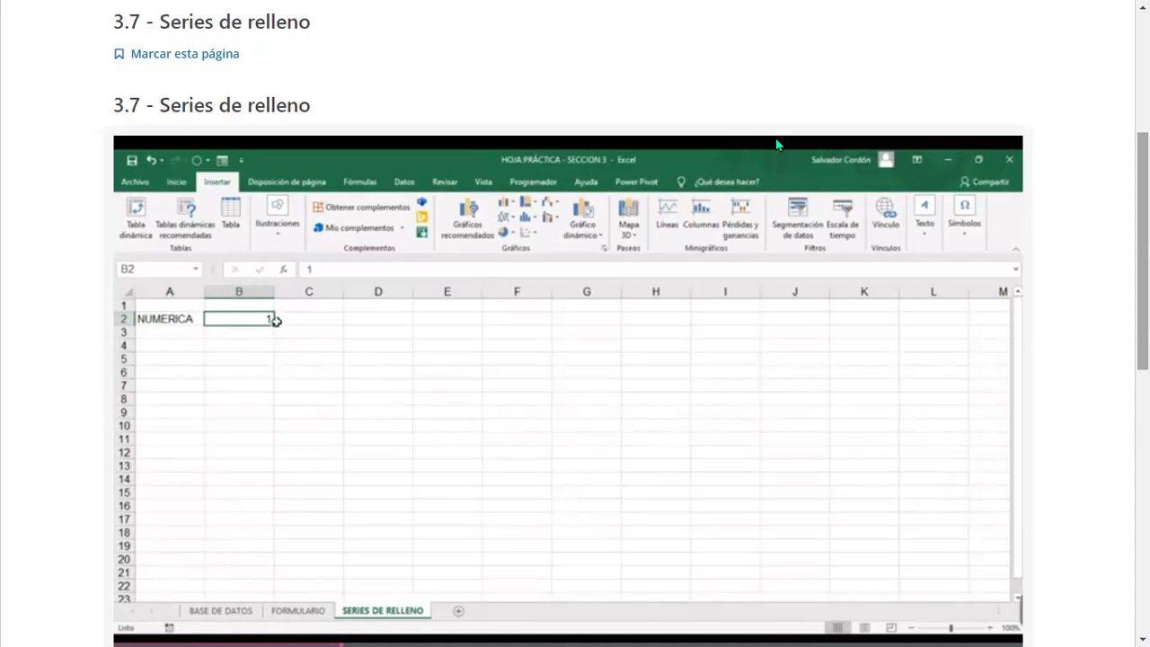
Step: Pause the video on the NUMERICA example and scroll down the course page
left_click(597, 261)
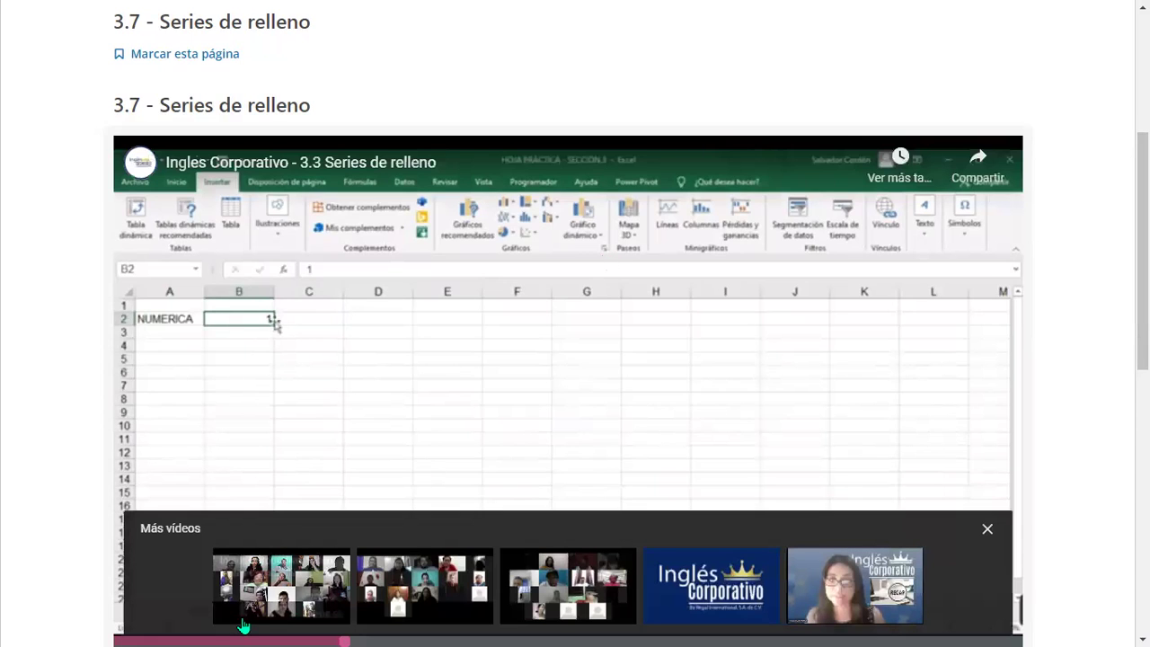
scroll(243, 626, "down", 2)
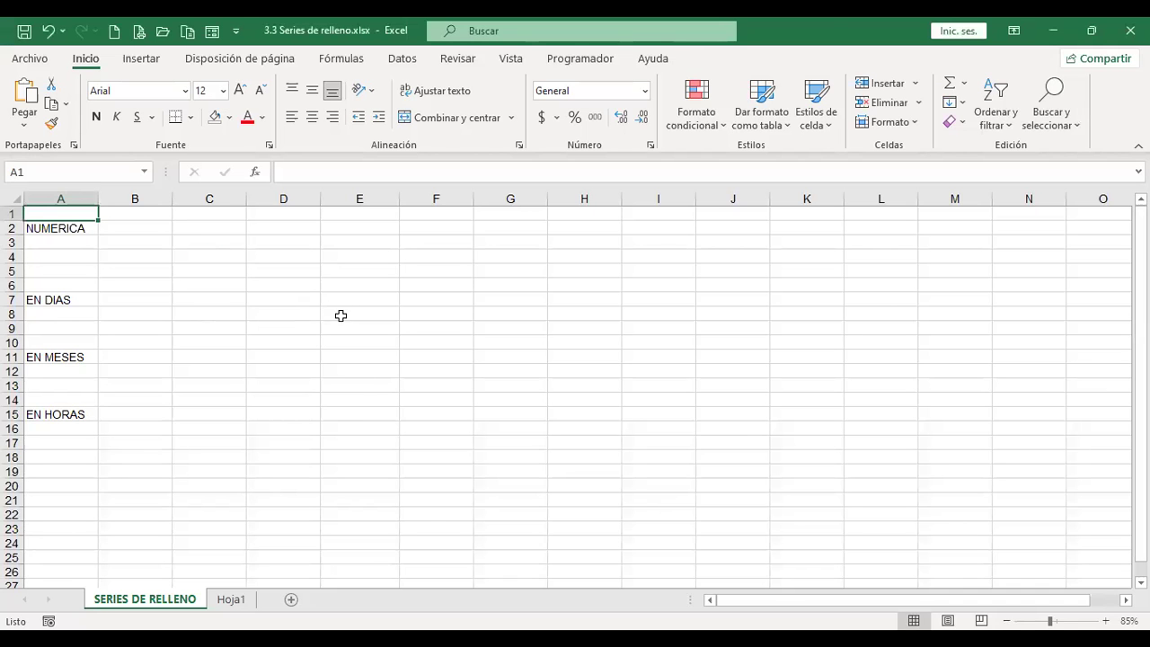
scroll(340, 315, "up", 1, "ctrl")
scroll(341, 315, "up", 2, "ctrl")
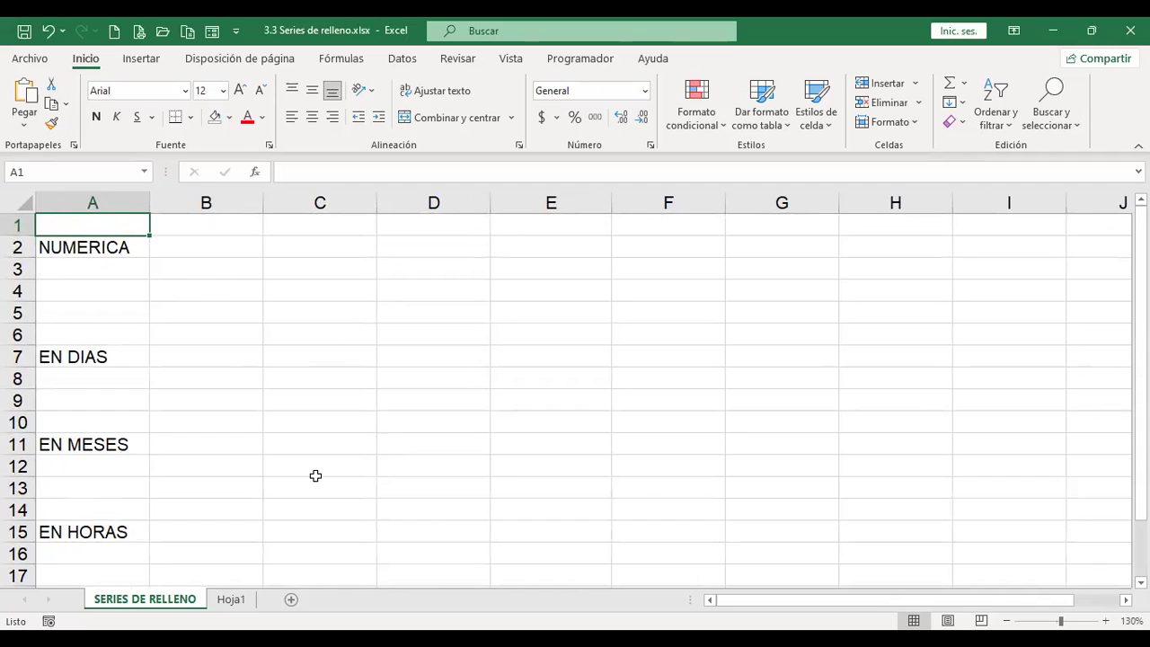
left_click(185, 244)
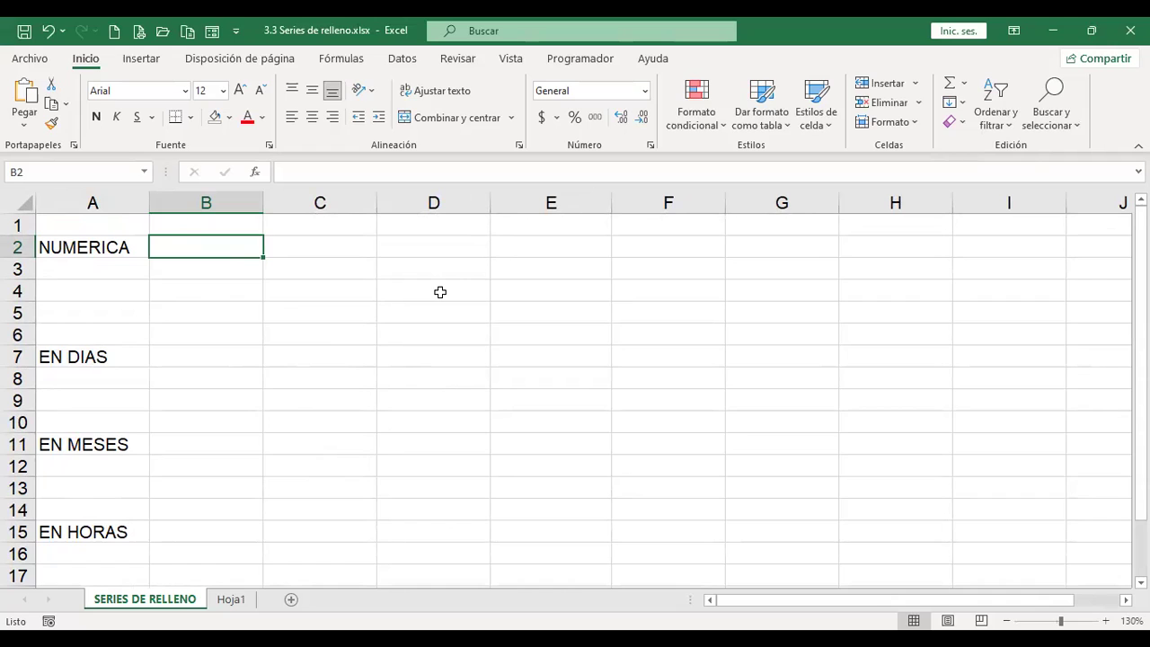
Step: Enter 1 in B2 and copy it across row 2 out to I2
type("1")
key("Tab")
key("Left")
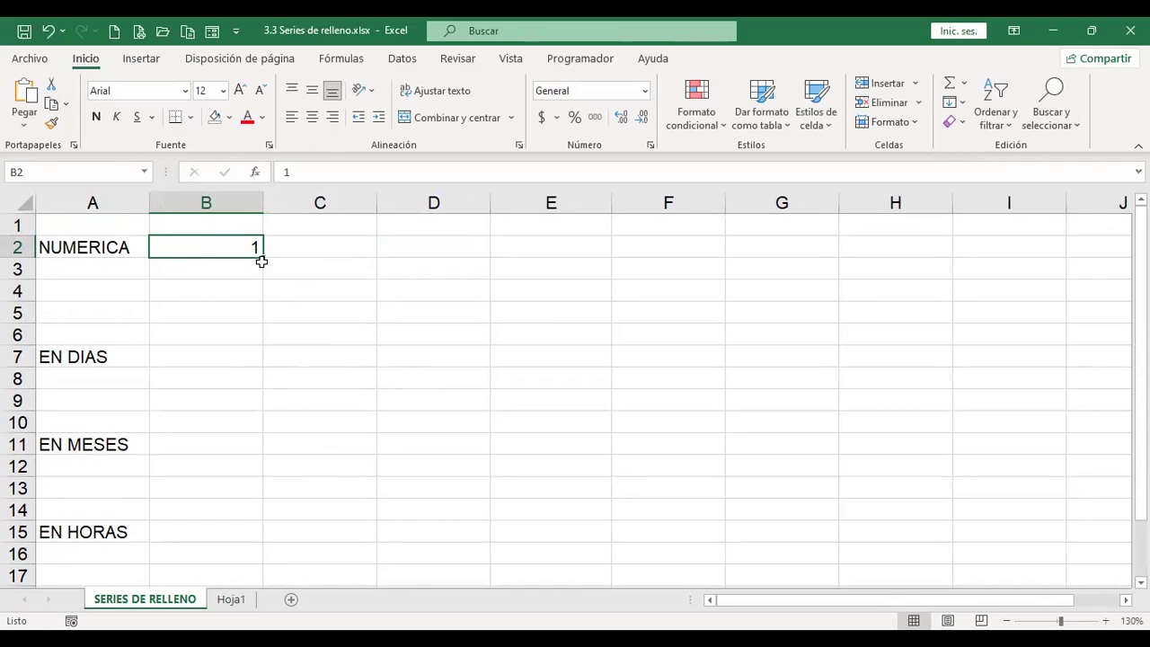
left_click_drag(263, 258, 371, 259)
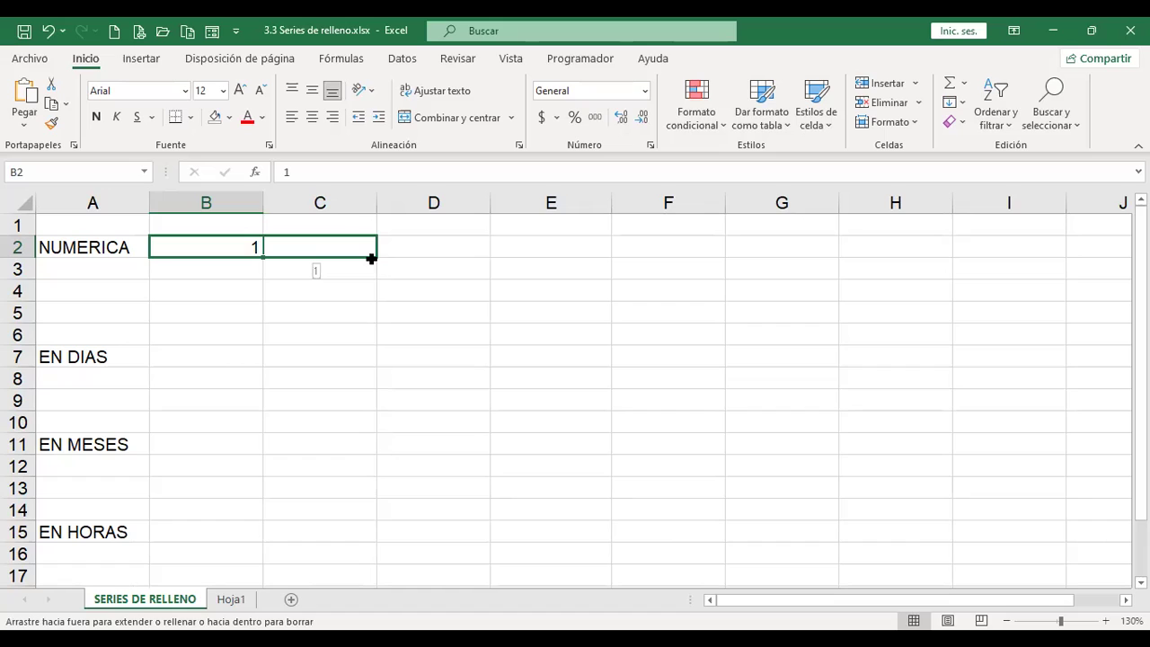
left_click_drag(371, 259, 1042, 263)
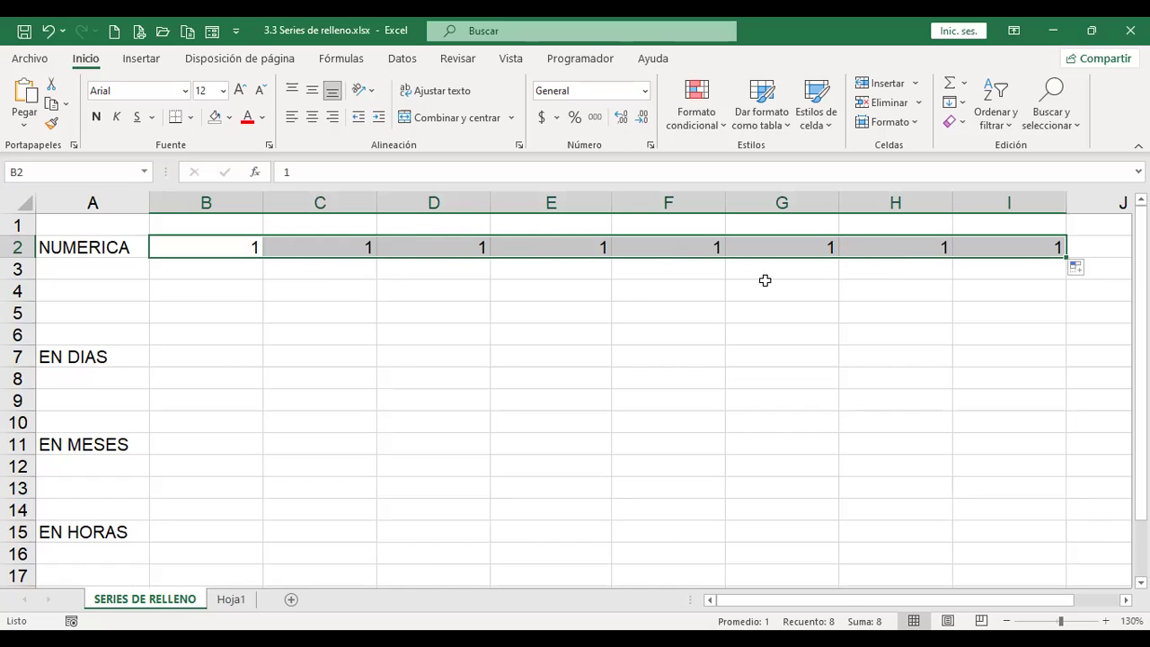
Step: Turn C2:I2 into a 1–8 series, then switch to formats-only fill, leaving them blank
left_click(1093, 269)
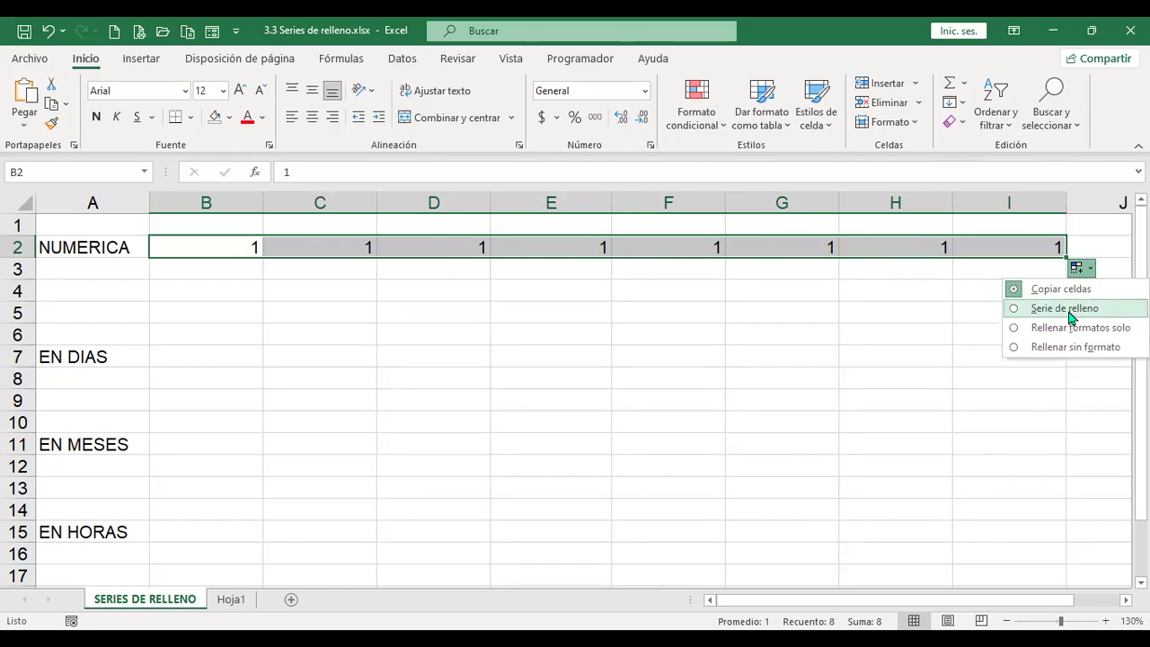
left_click(1065, 308)
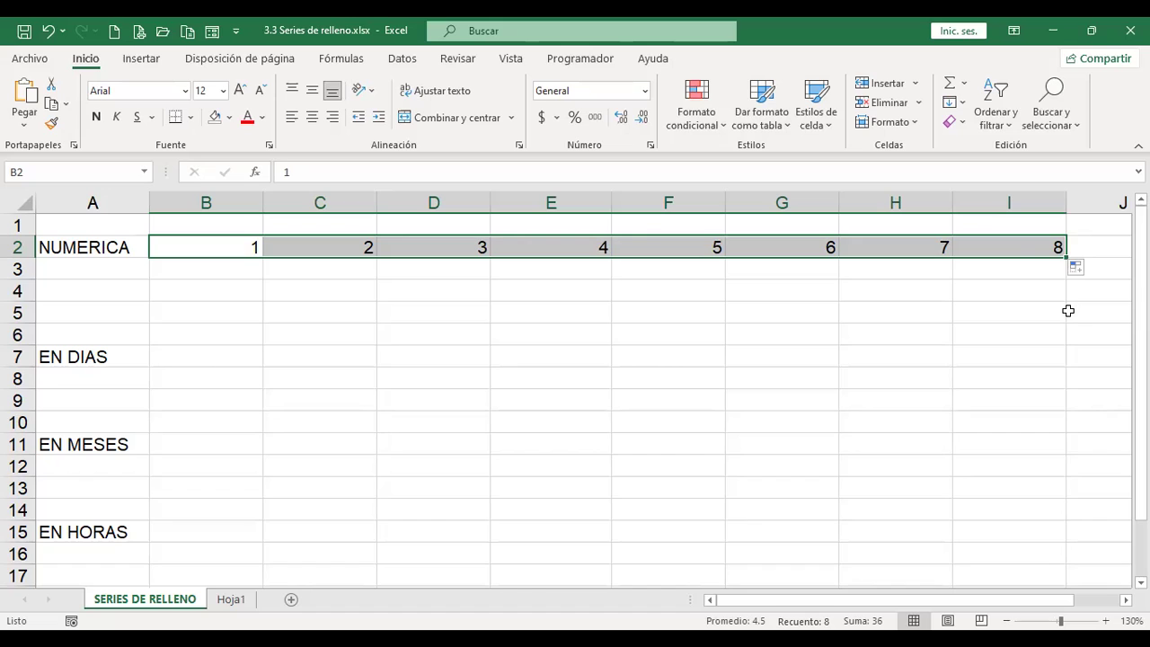
left_click(1090, 270)
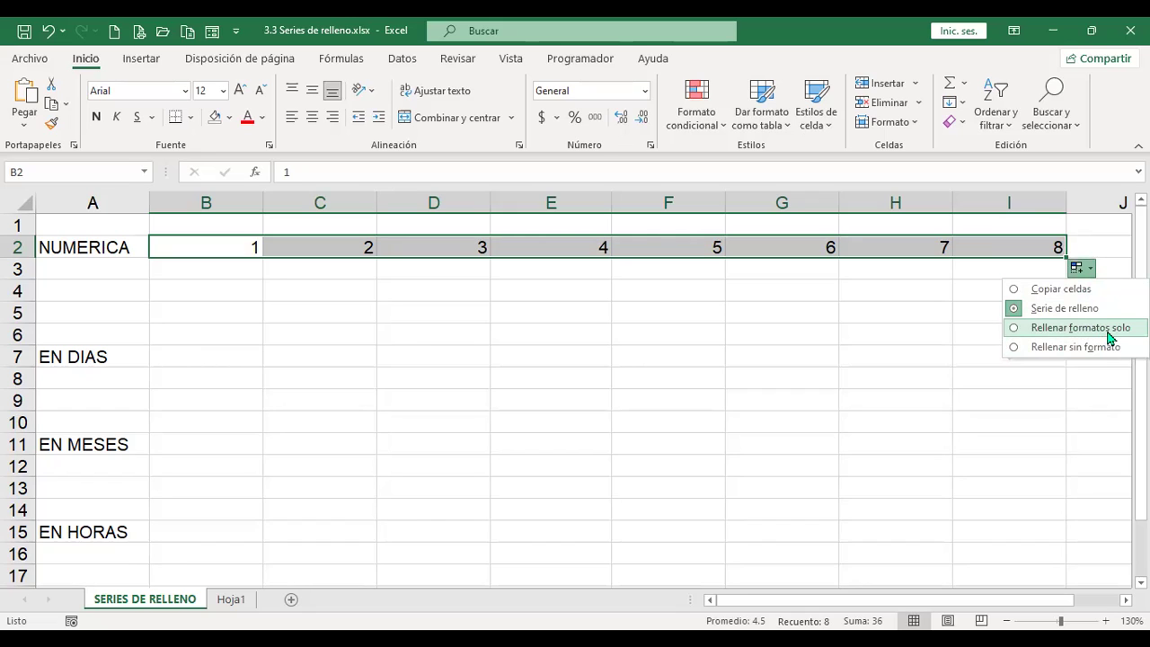
left_click(1109, 330)
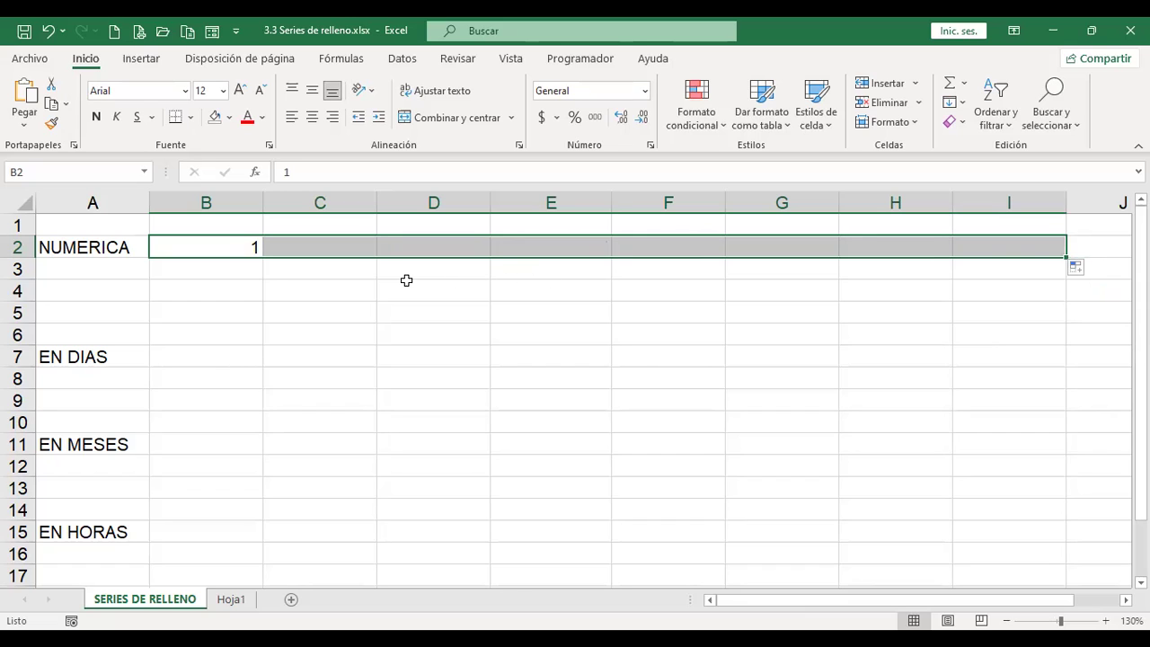
Step: Give cell B2 a light green background fill
left_click(226, 248)
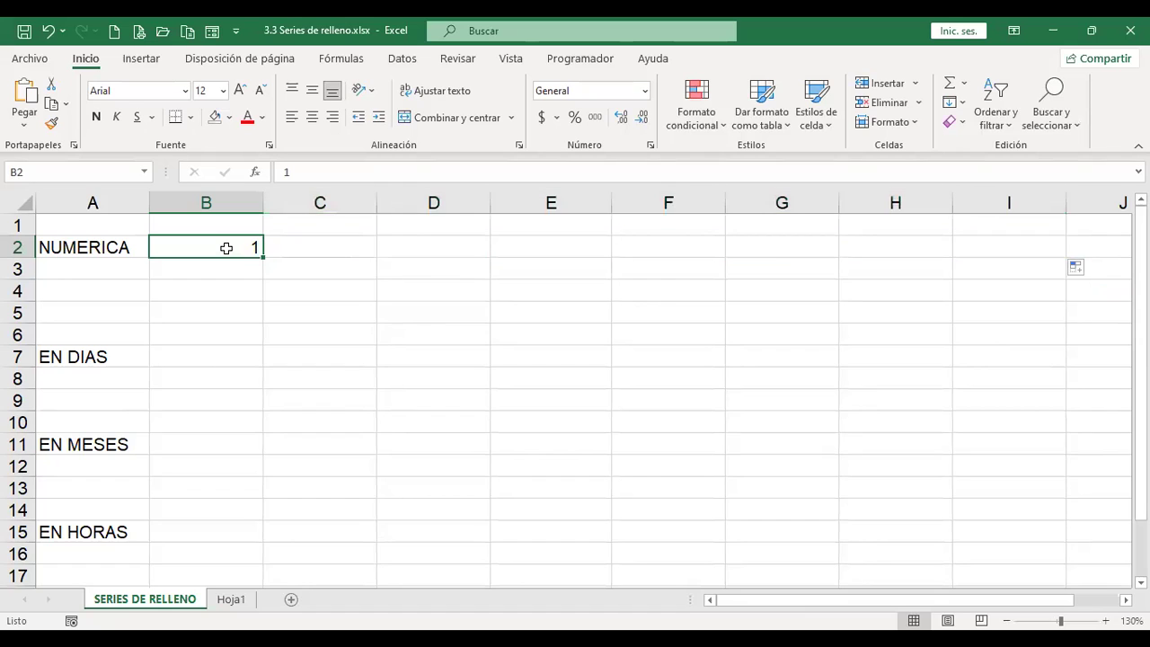
left_click(231, 118)
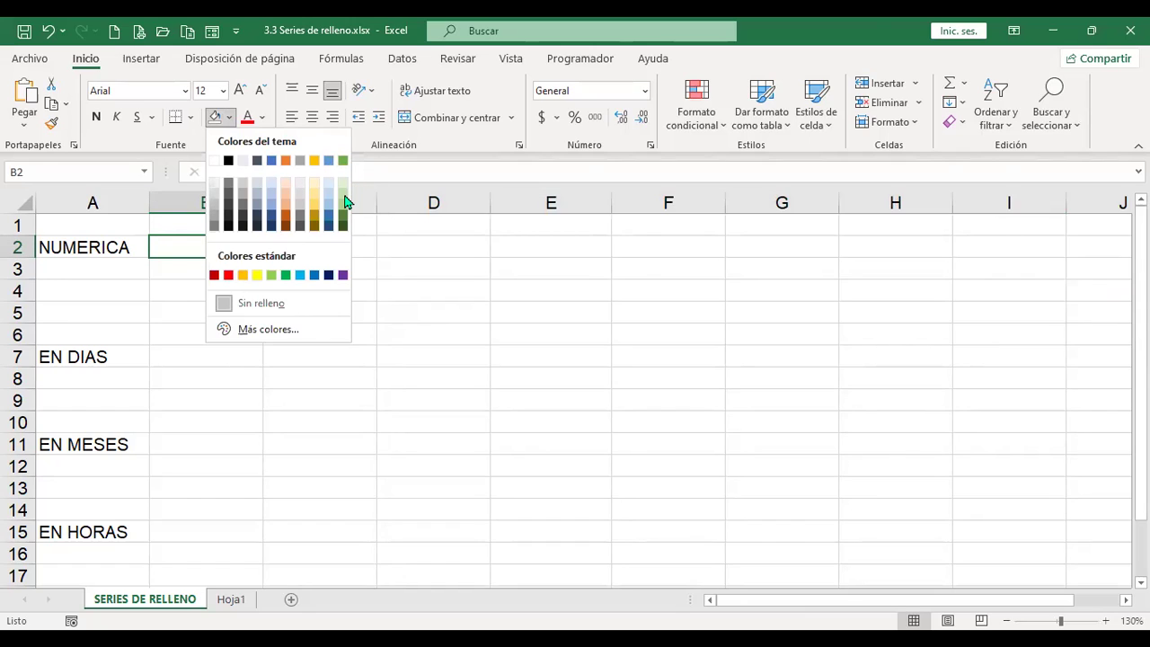
left_click(342, 193)
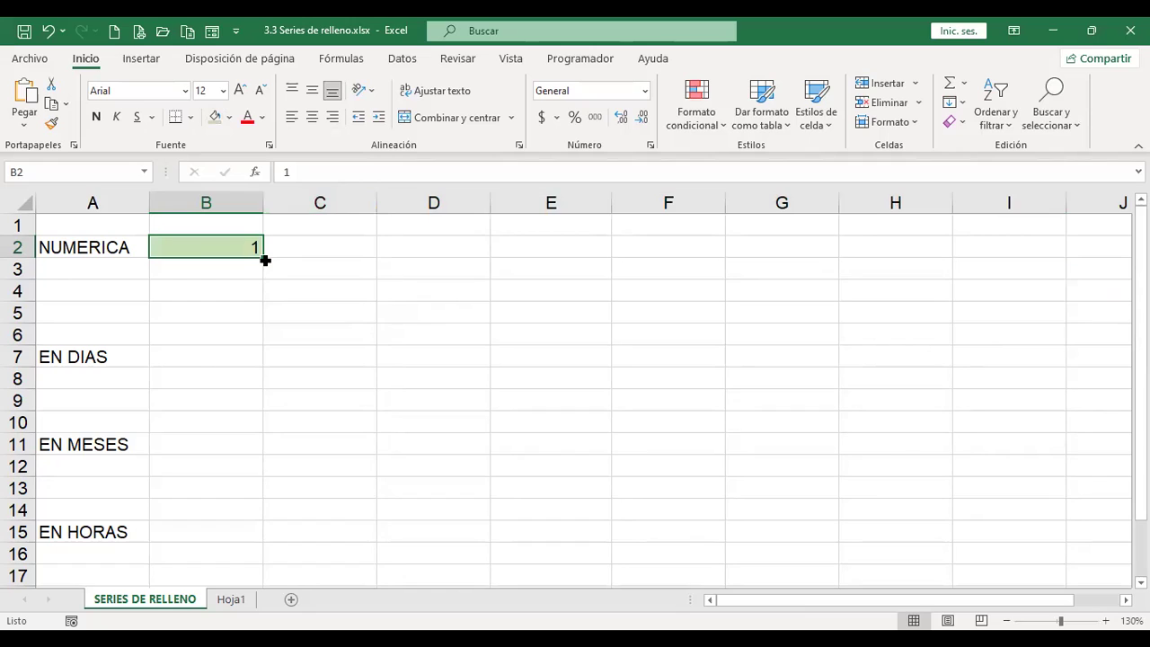
Step: Extend green B2 to I2, trying formats-only and no-format fills before choosing series 1–8
left_click_drag(265, 260, 1034, 249)
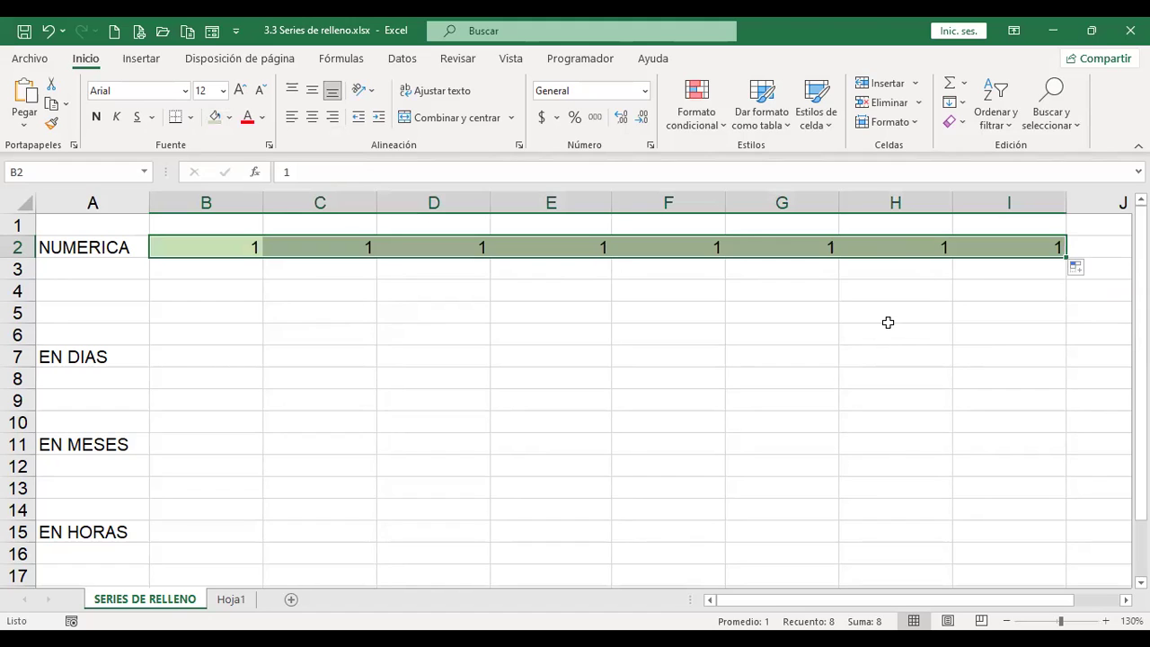
left_click(1089, 268)
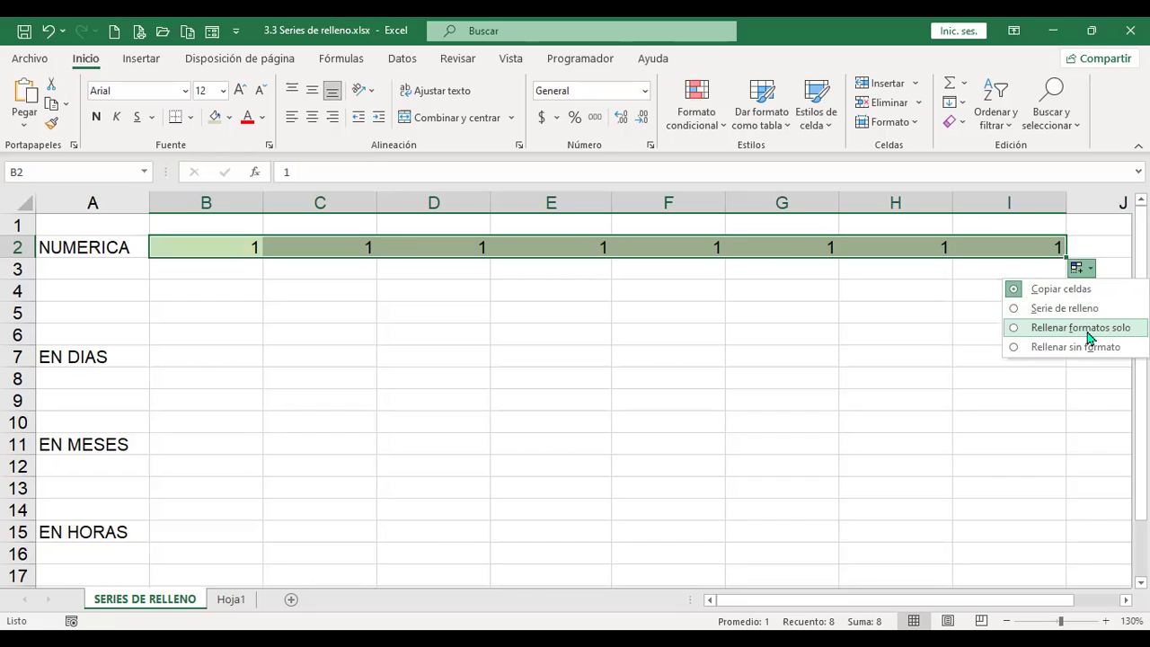
left_click(1087, 329)
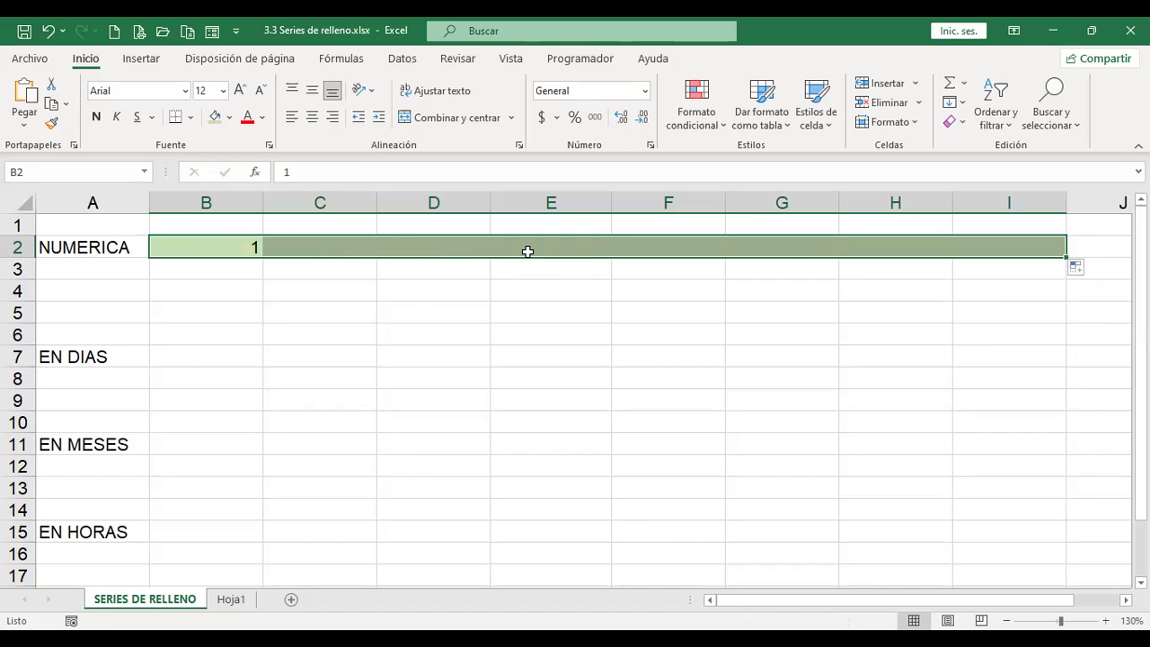
left_click(1090, 269)
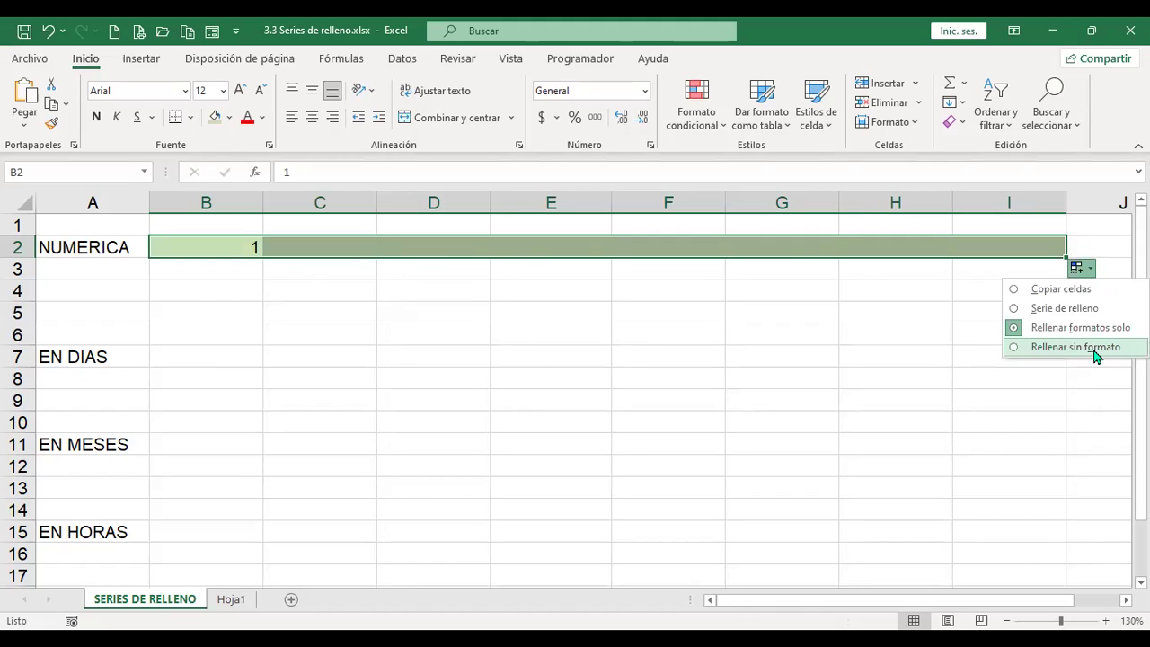
left_click(1095, 353)
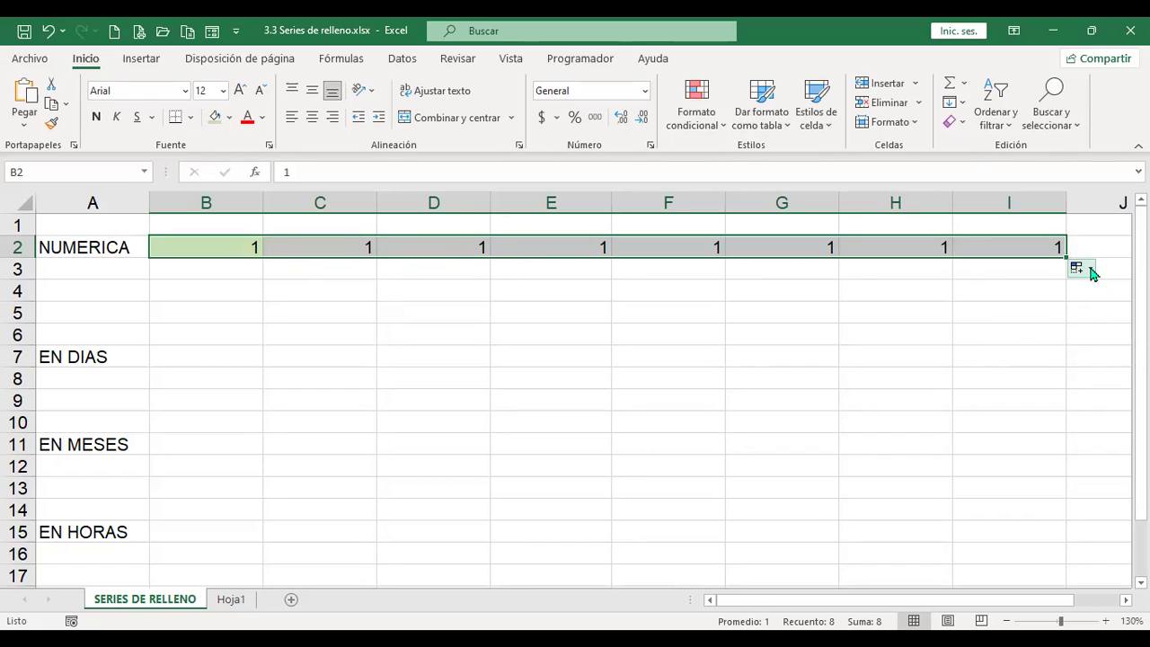
left_click(1084, 269)
left_click(1065, 308)
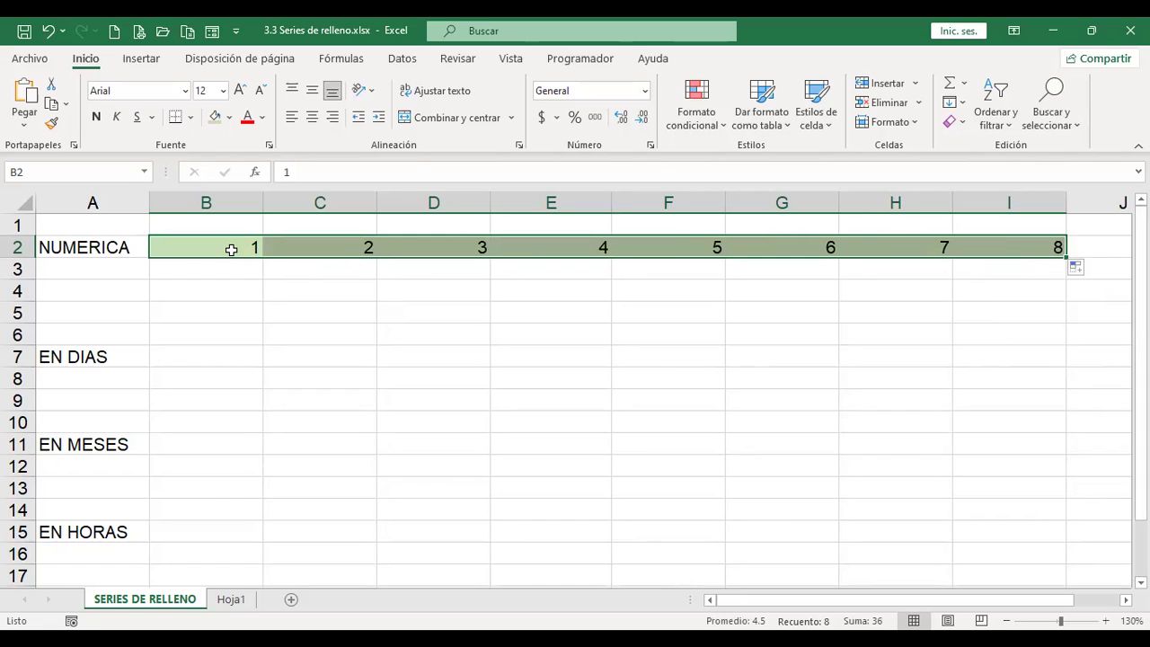
left_click(231, 250)
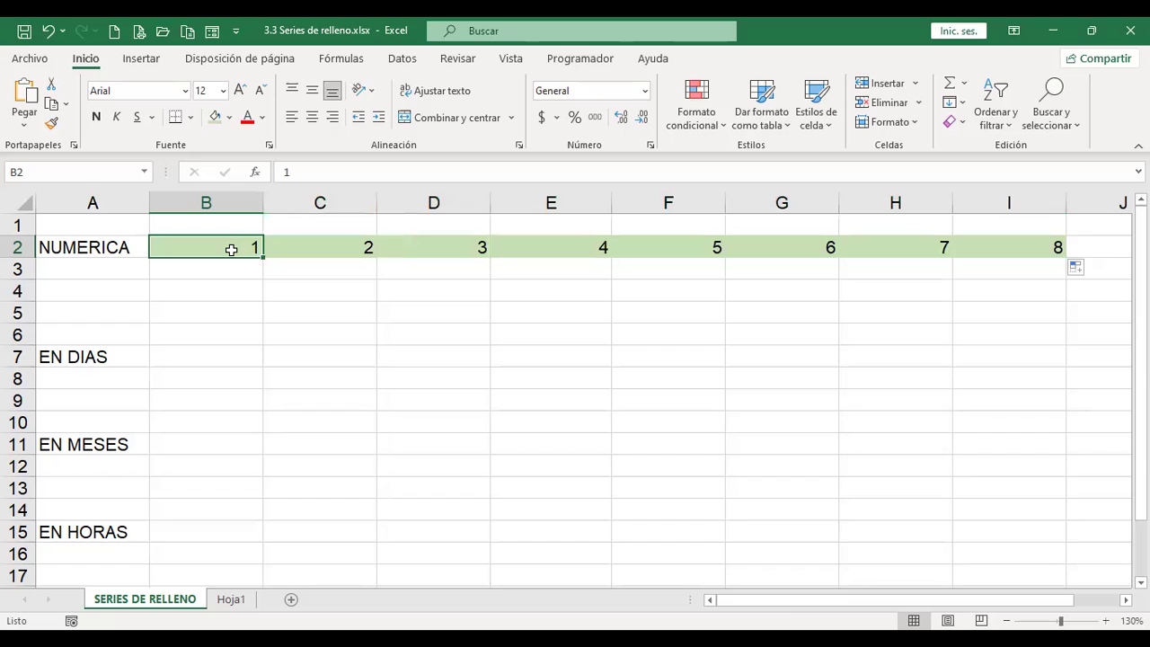
Step: Enter 2 in B2 and 4 in C2, and clear the old values in D2:I2
type("2")
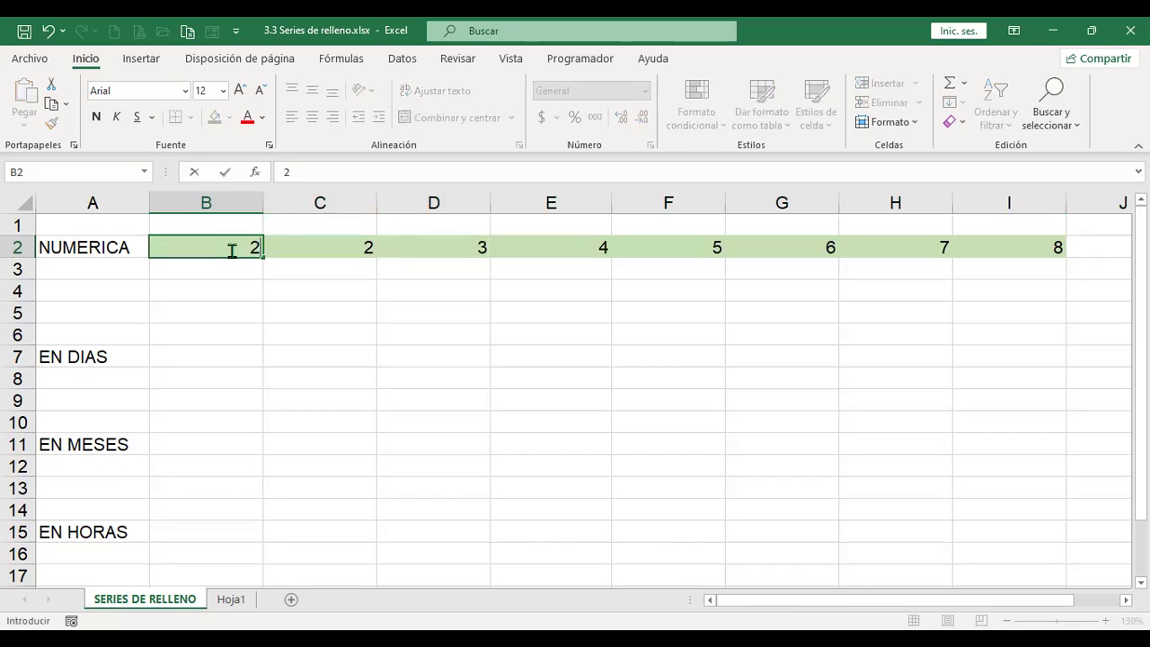
key("Tab")
type("4")
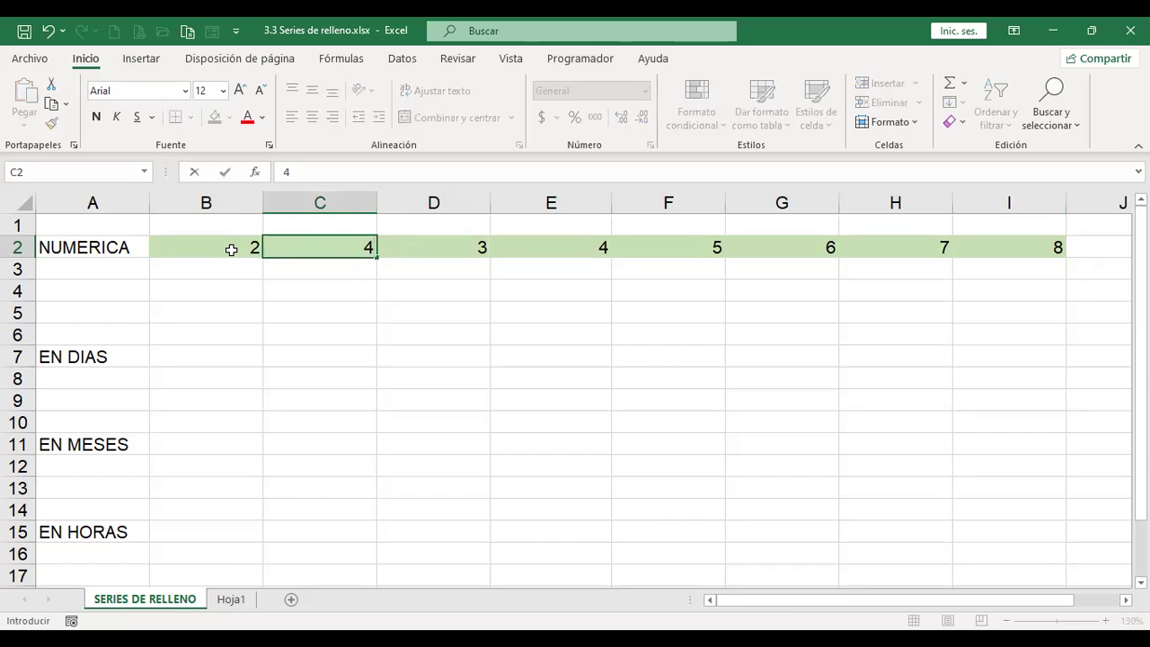
key("Tab")
key("Left")
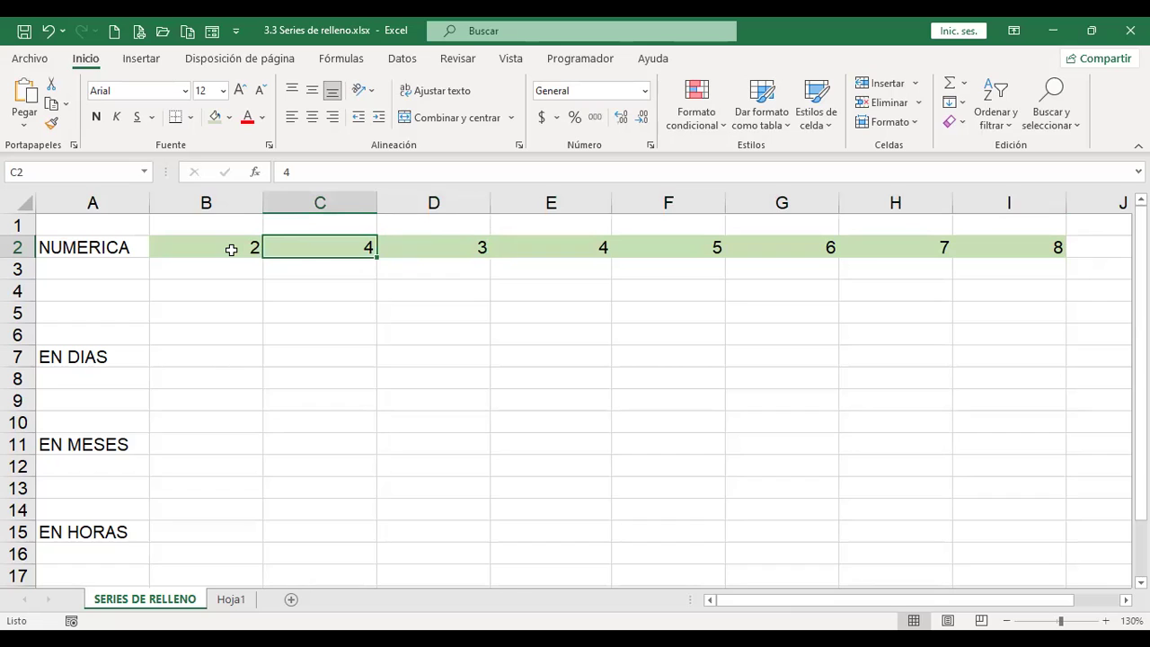
key("Right")
key("shift+Right")
key("shift+Right")
key("shift+Right")
key("shift+Right")
key("shift+Right")
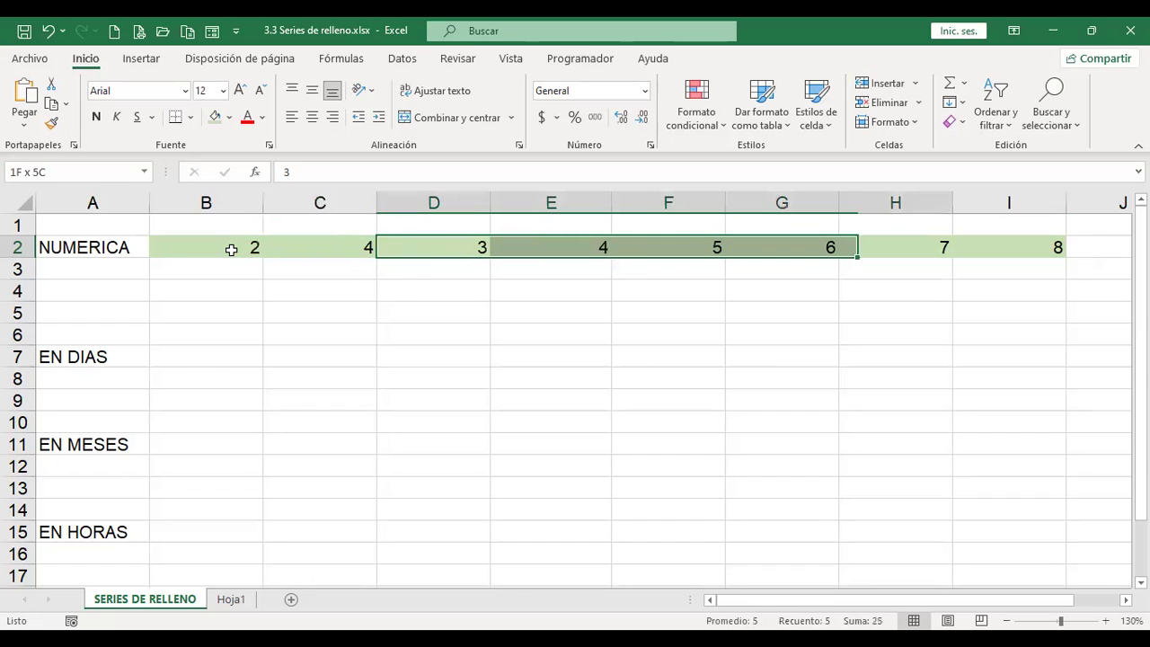
key("Delete")
Step: Extend the 2, 4 pattern from B2:C2 across to 16 in I2
key("Home")
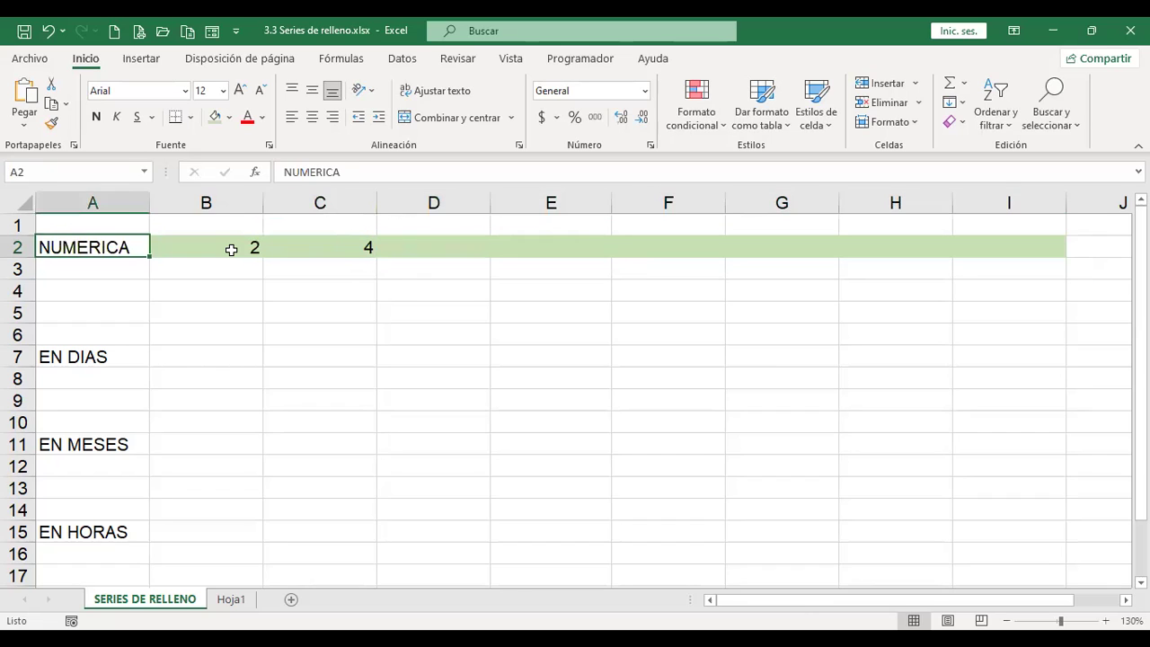
key("Right")
key("shift+Right")
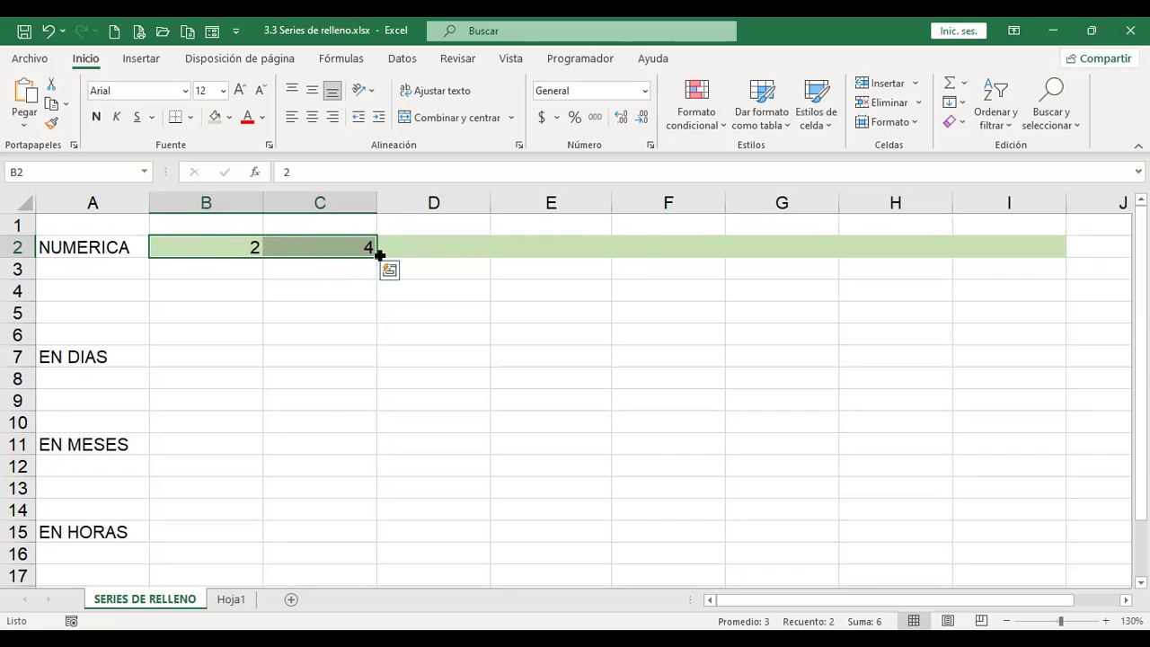
left_click_drag(375, 258, 1034, 259)
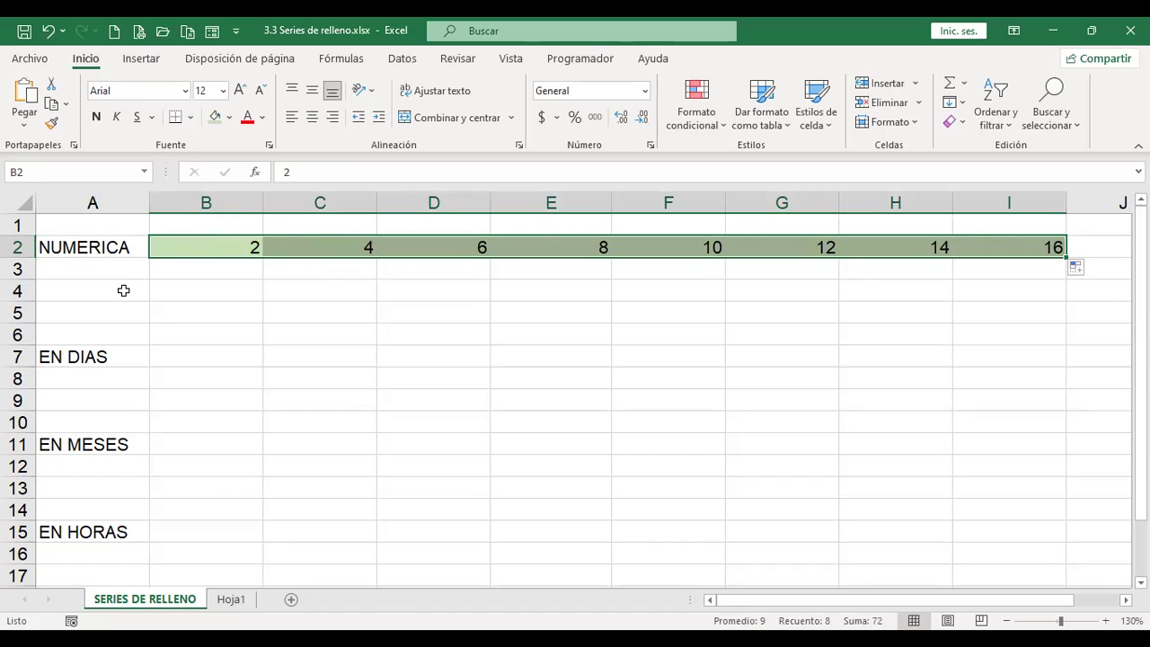
left_click(215, 248)
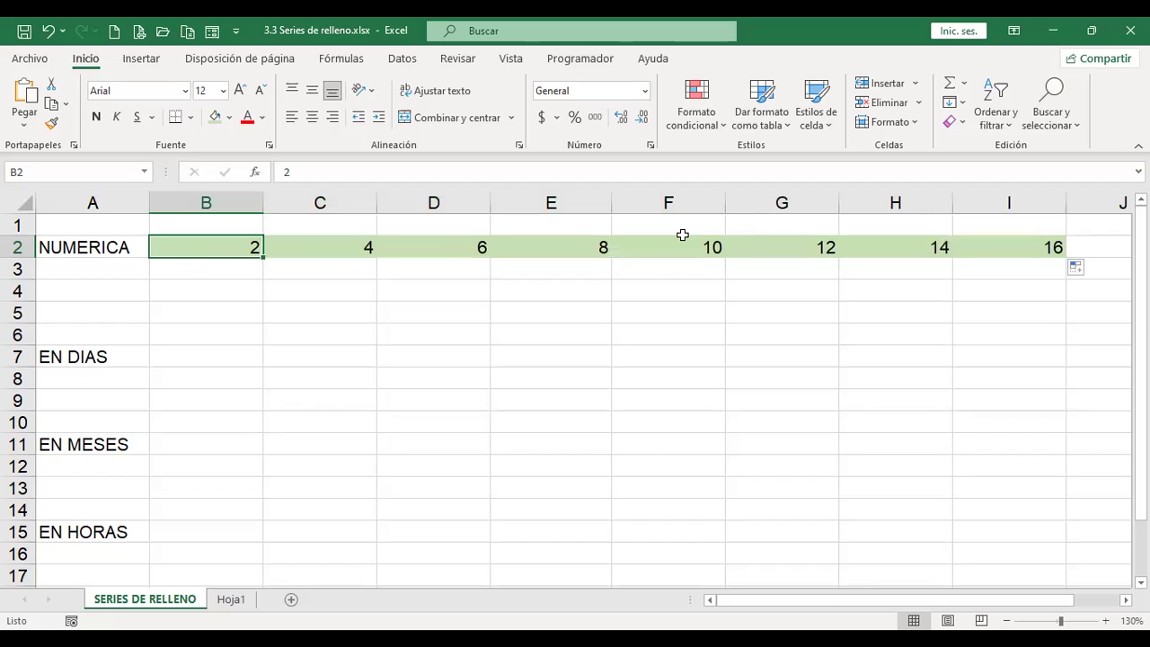
Step: Enter 7 and 14 in B2:C2 and extend the pattern to 56 in I2
type("7")
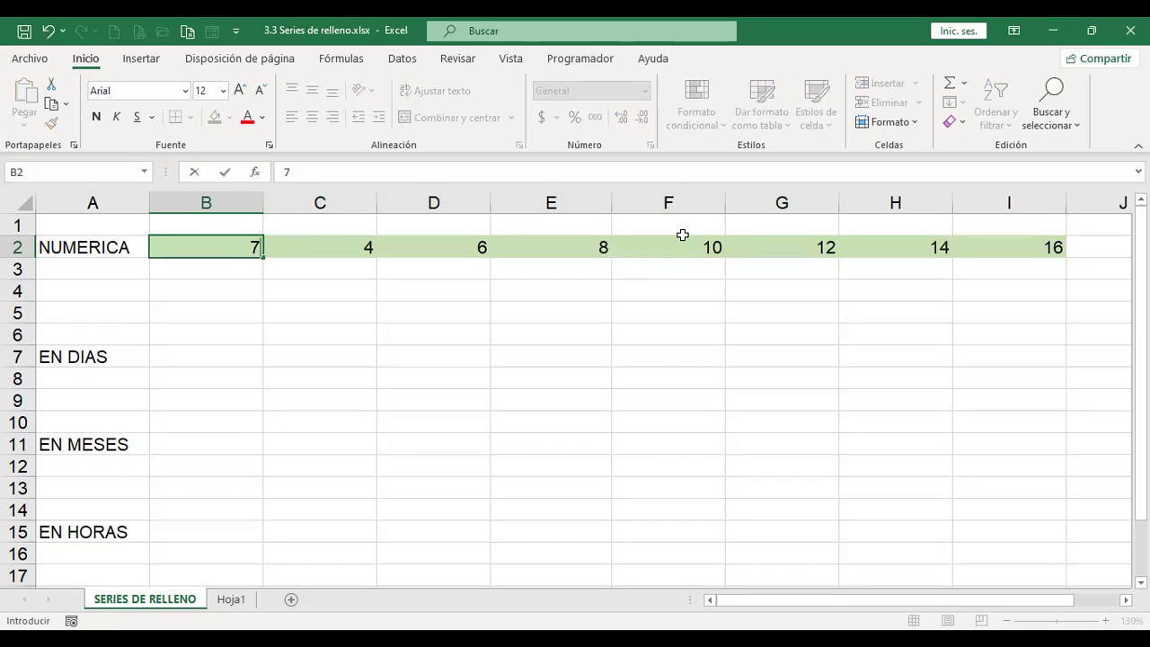
key("Tab")
type("14")
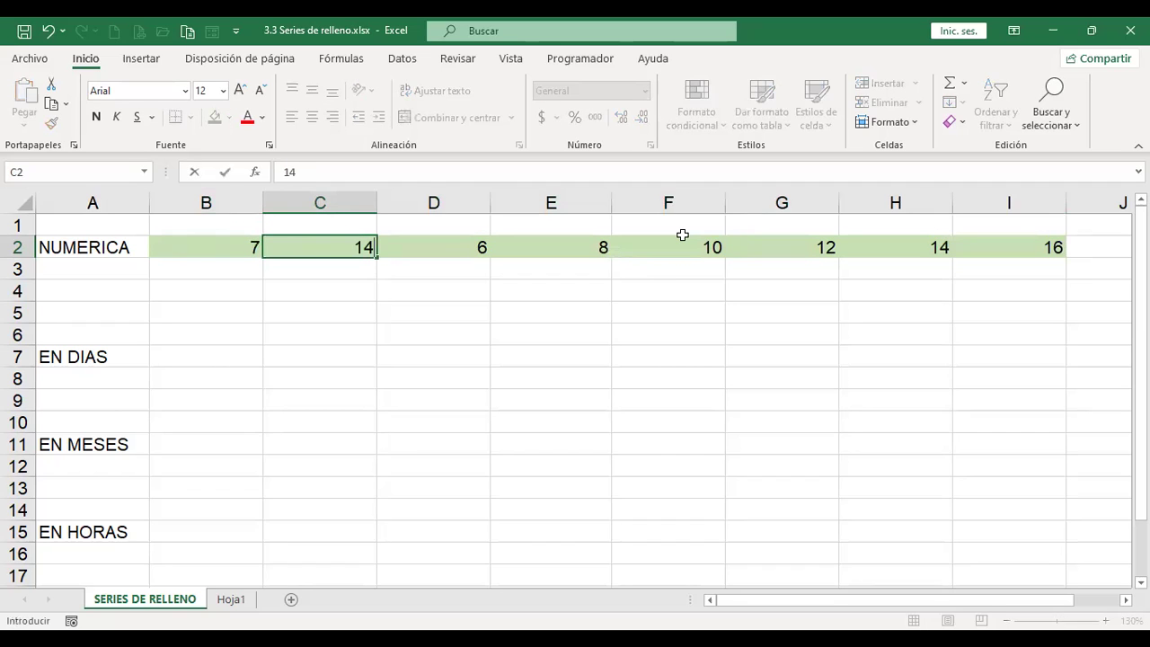
key("Left")
key("Left")
key("Right")
key("shift+Right")
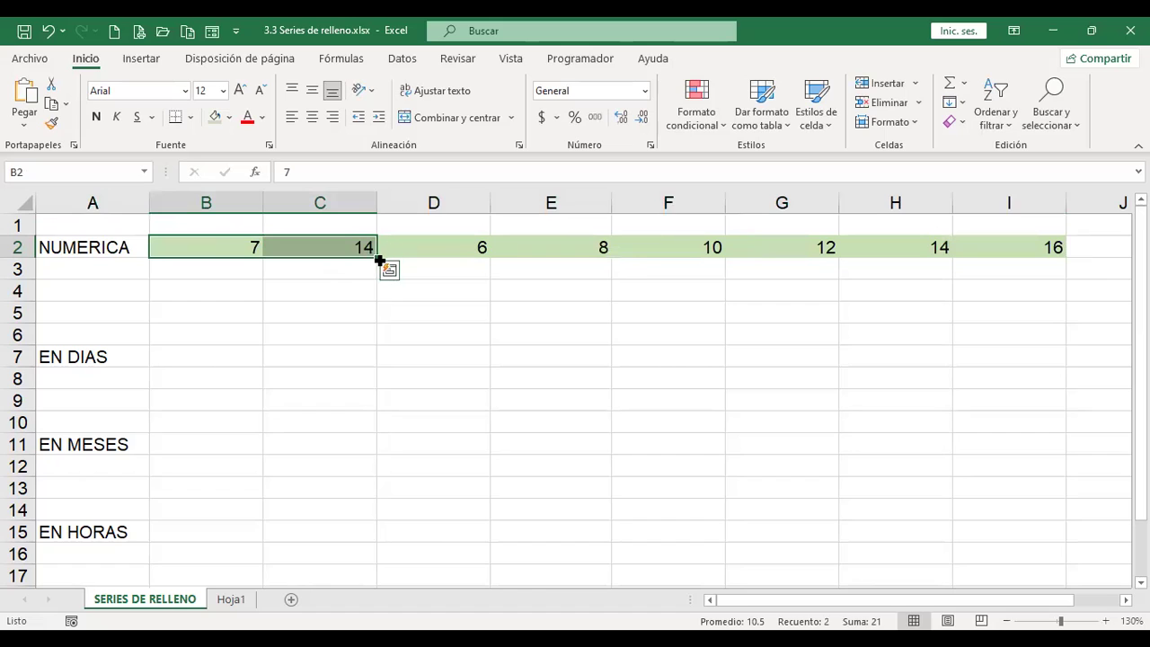
left_click_drag(377, 259, 1069, 285)
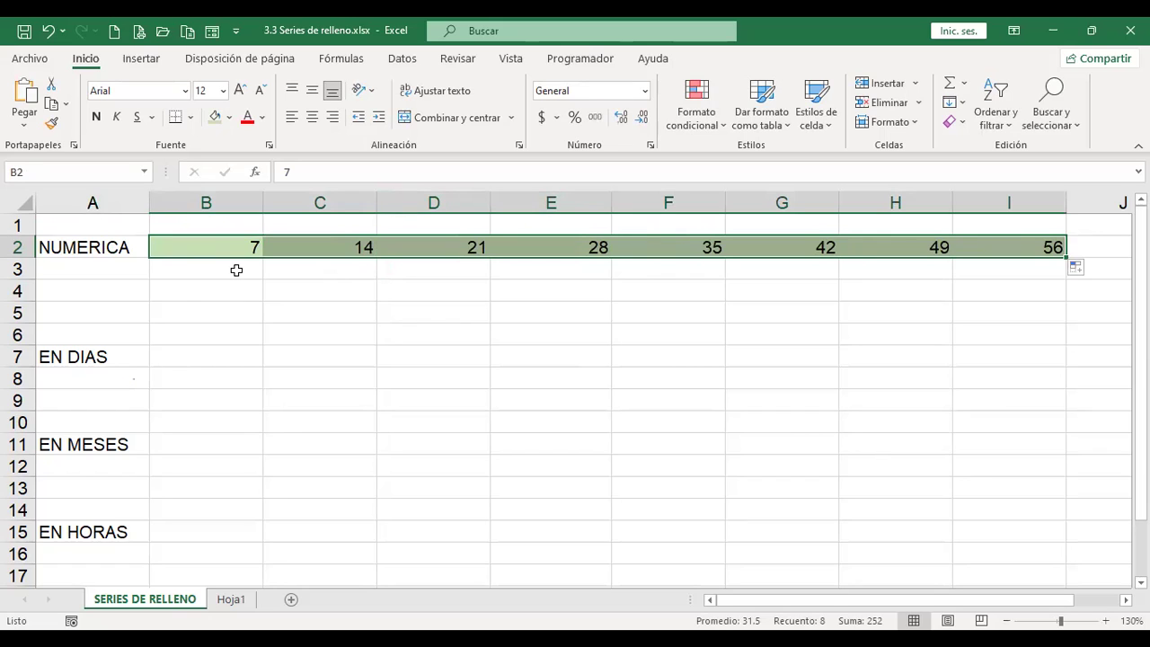
Step: Enter 100 in B3 and 90 in C3 and extend the descending pattern to column I
left_click(236, 270)
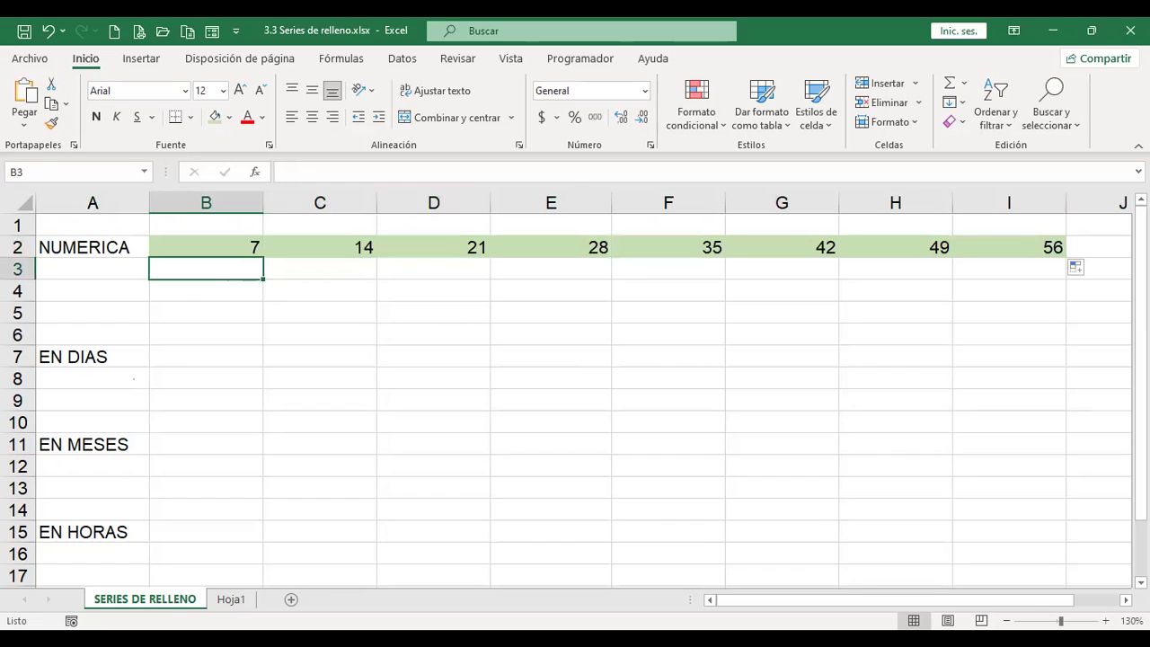
type("100")
key("Tab")
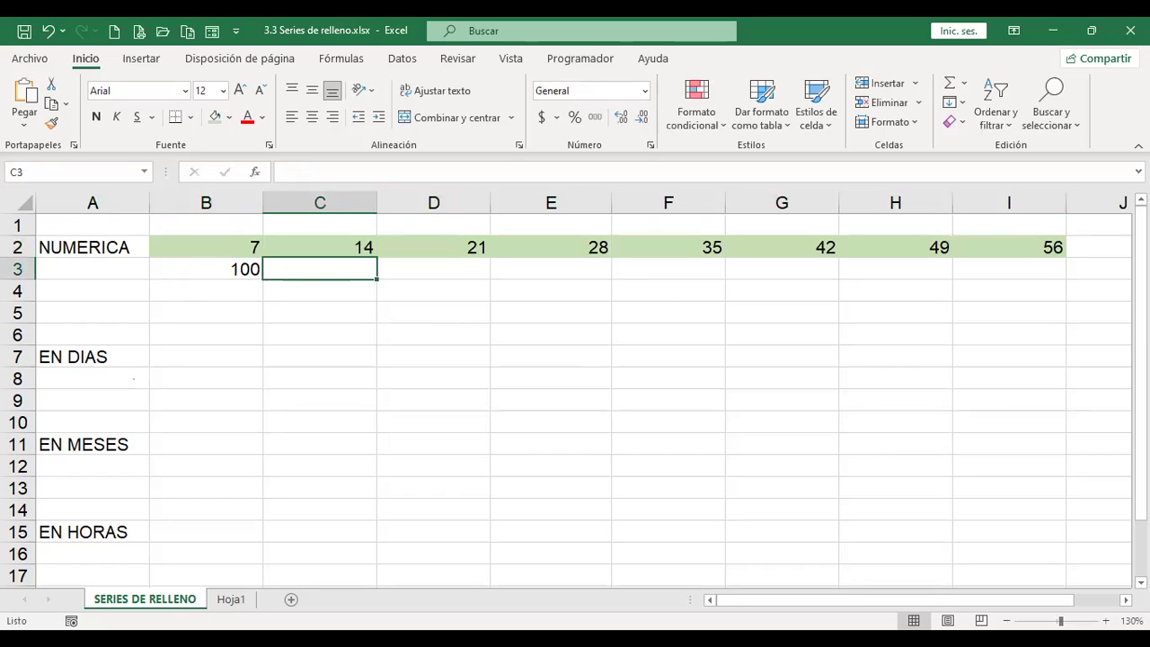
type("90")
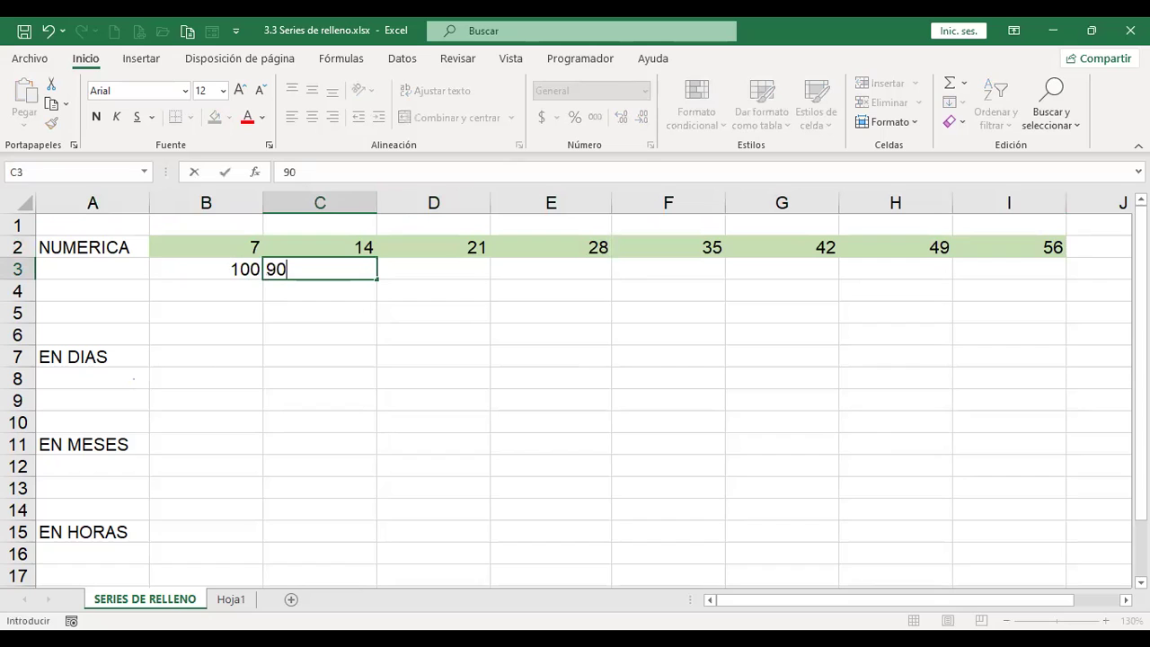
left_click(205, 269)
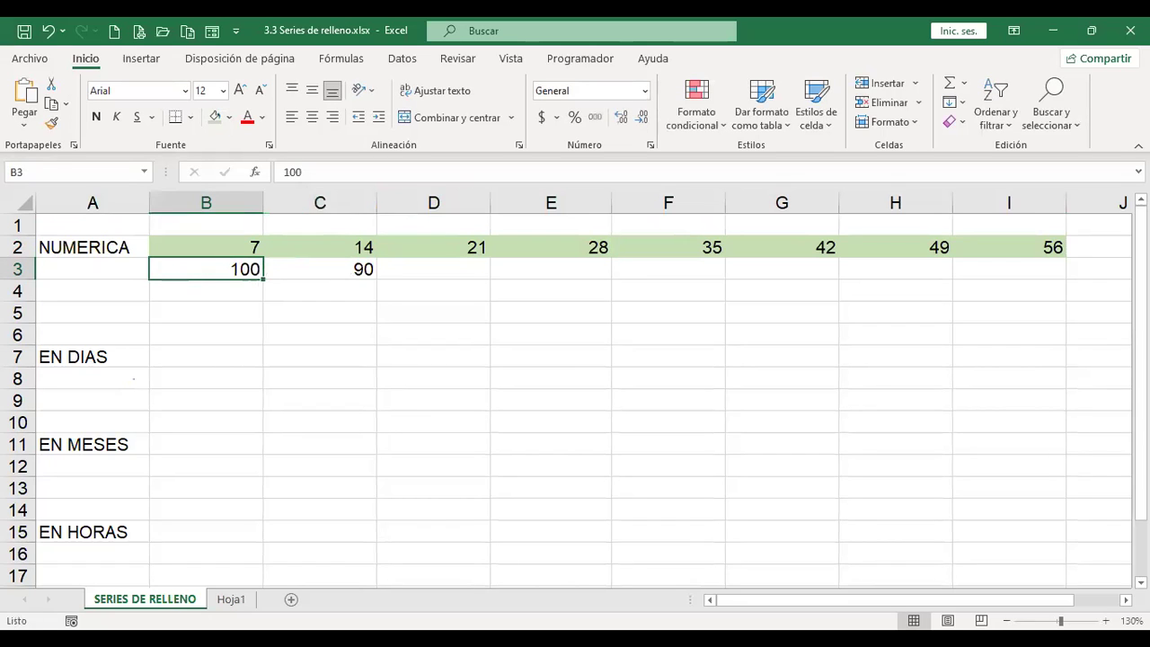
key("shift+Right")
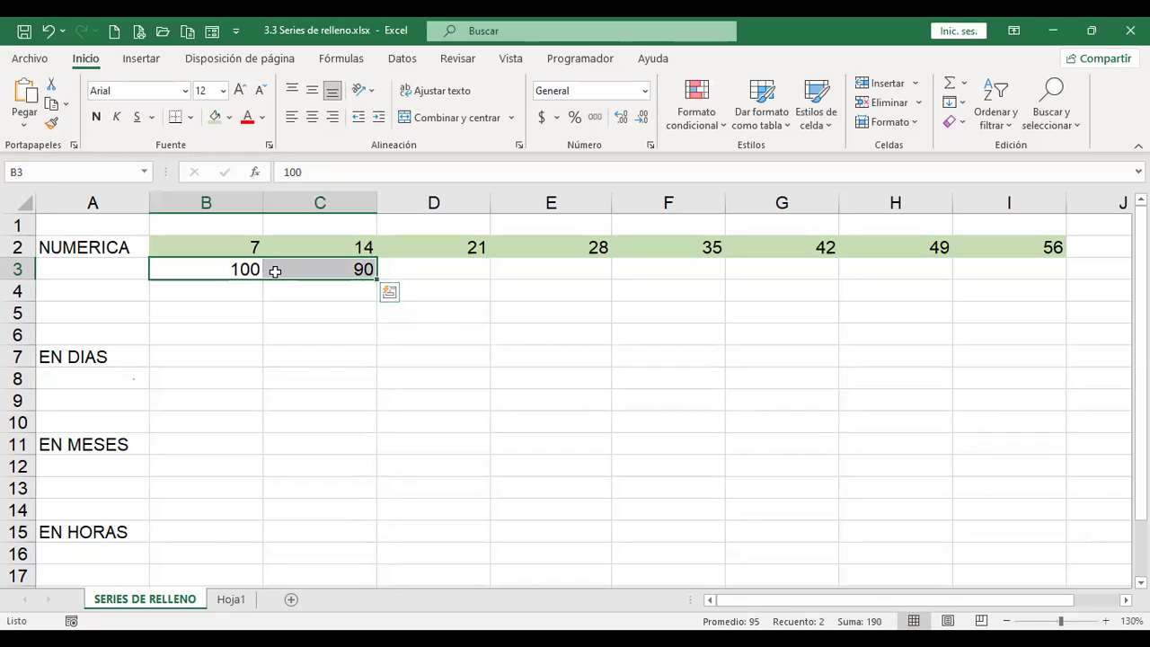
left_click_drag(378, 281, 1053, 270)
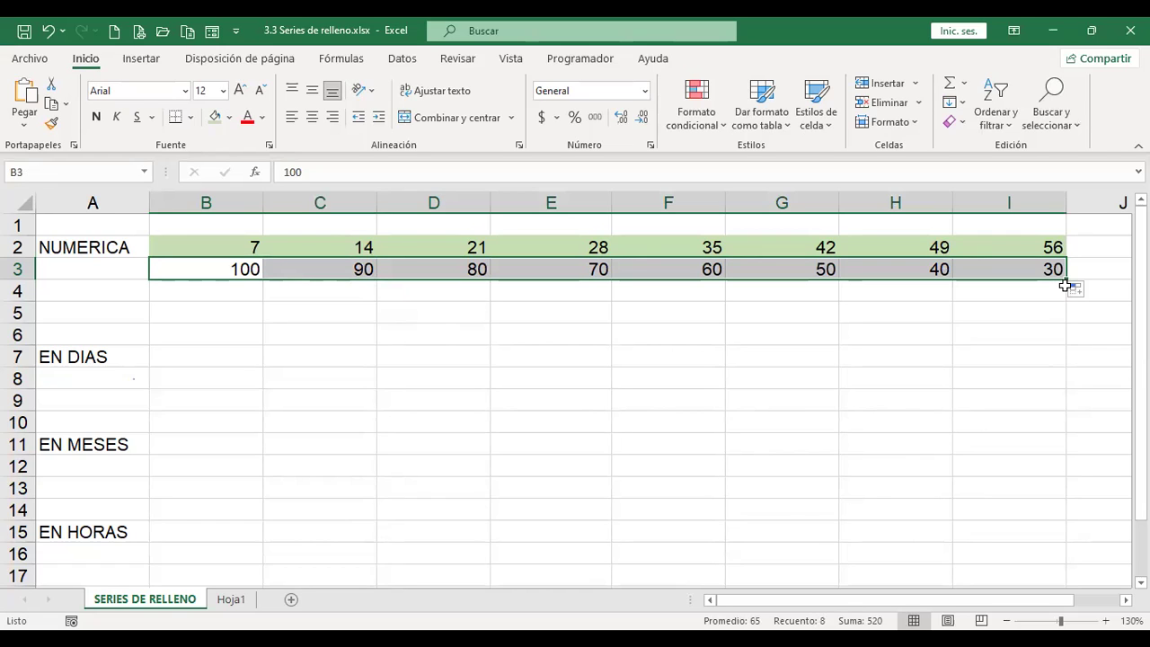
Step: Continue the row 3 series out to -20 in column N, then return to column A
left_click(1126, 599)
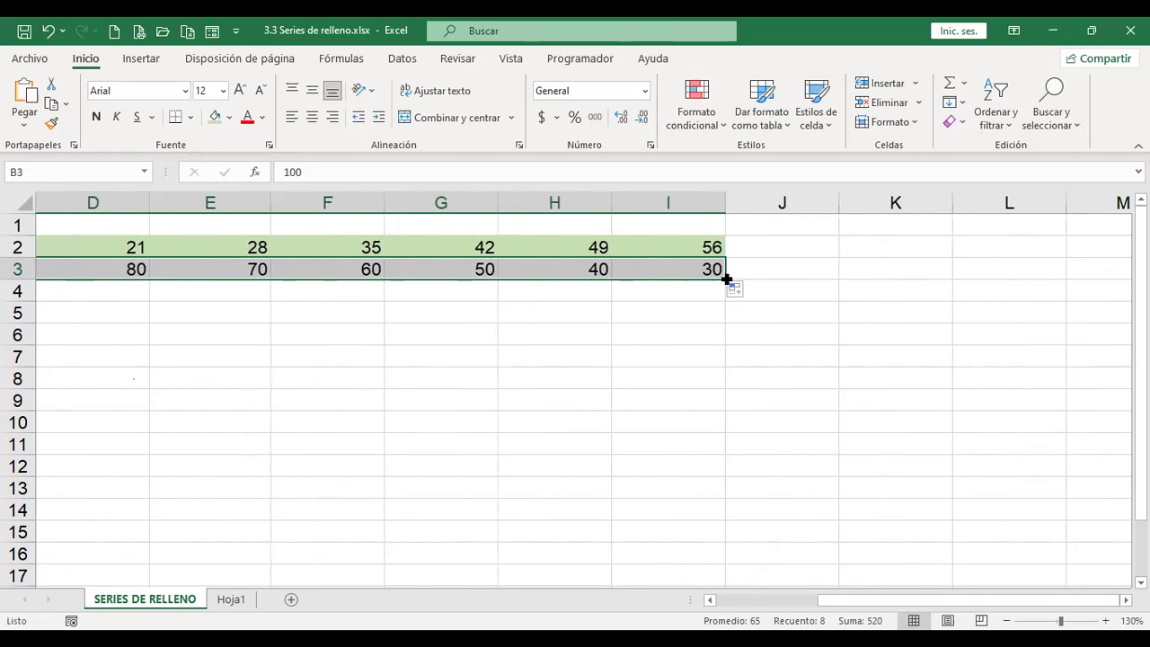
scroll(726, 280, "right", 3)
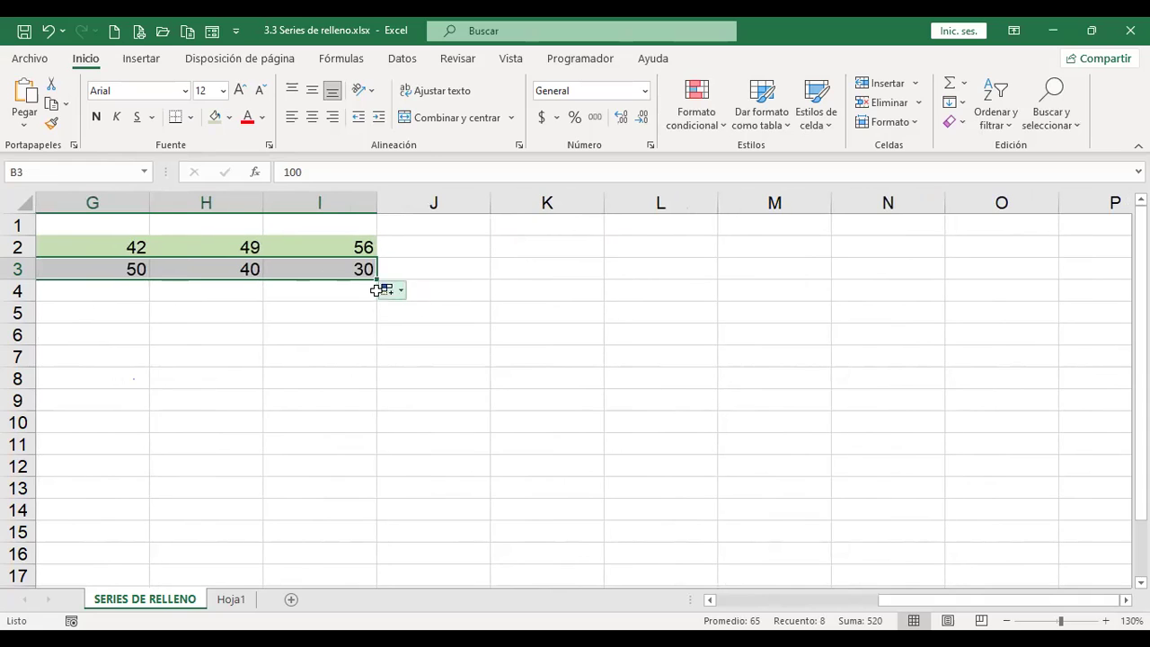
left_click_drag(377, 279, 943, 404)
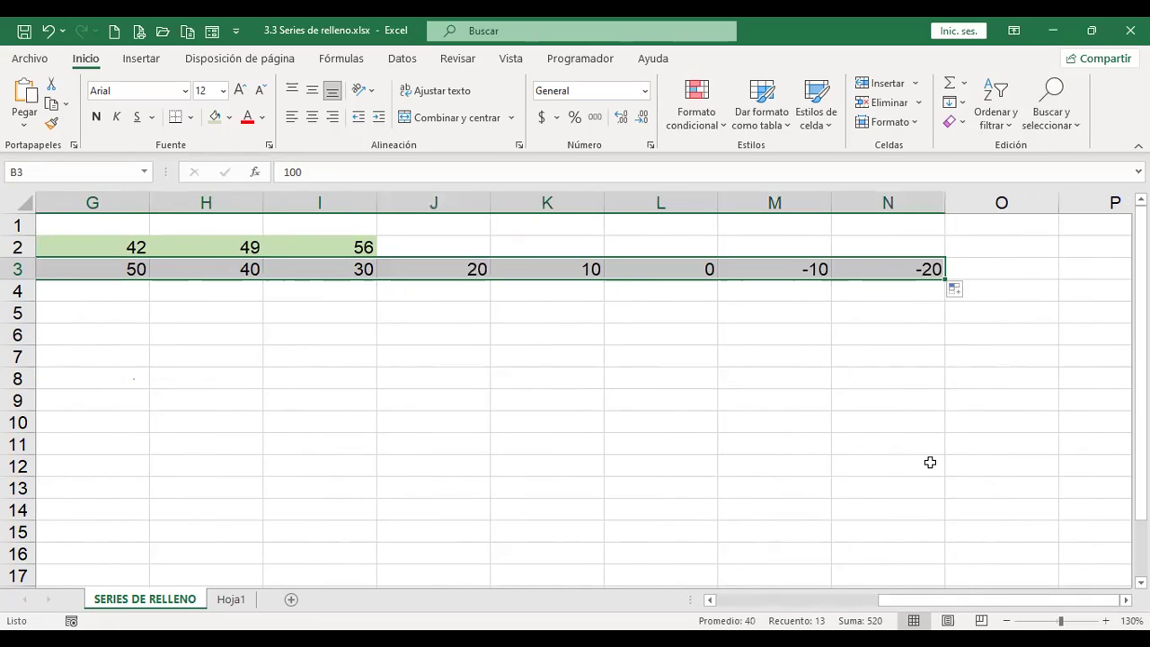
left_click(752, 609)
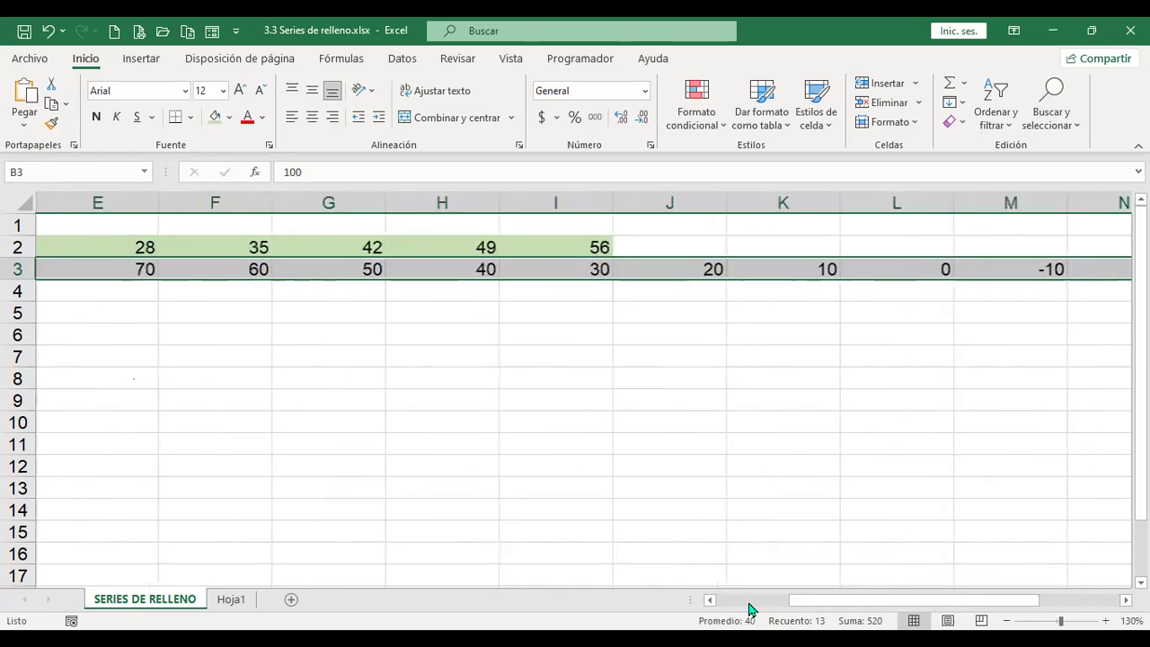
left_click(752, 609)
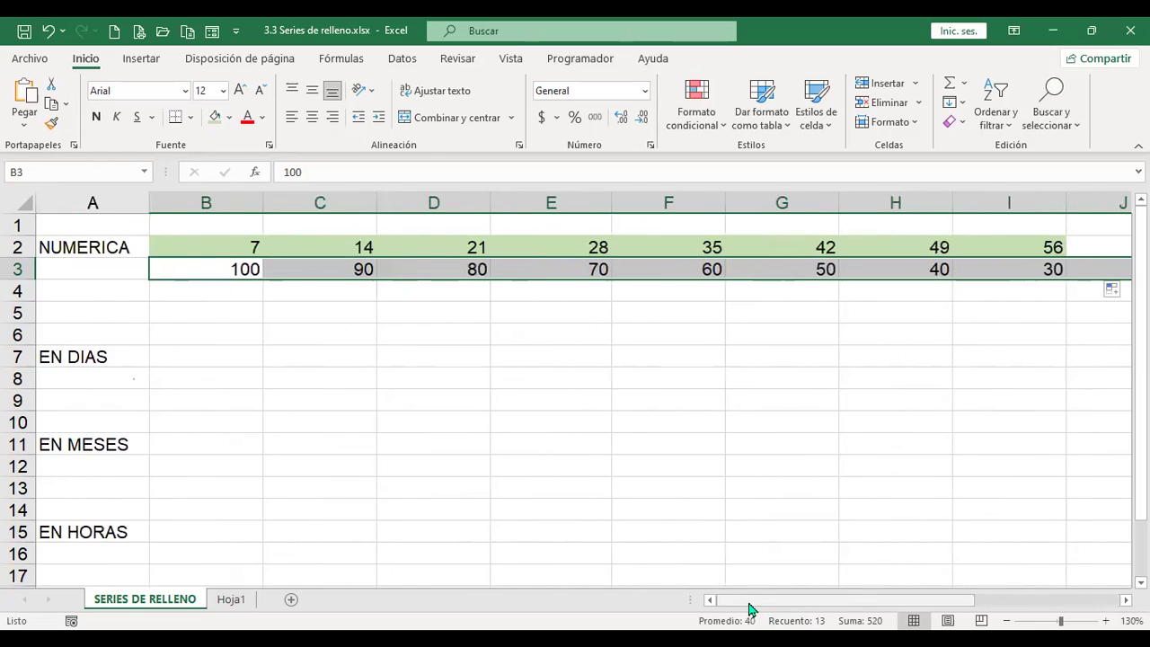
Step: Enter 1 in B4 and 3 in C4, then extend the odd numbers to 15 in I4
left_click(203, 290)
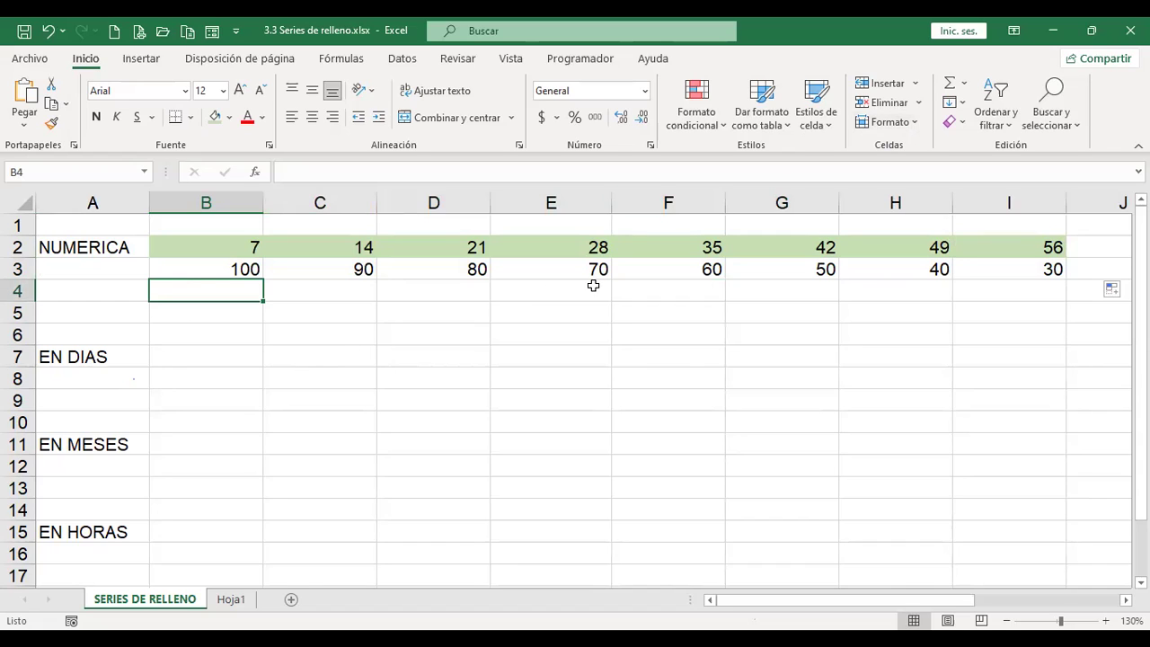
type("1")
key("Tab")
left_click(213, 292)
left_click(285, 293)
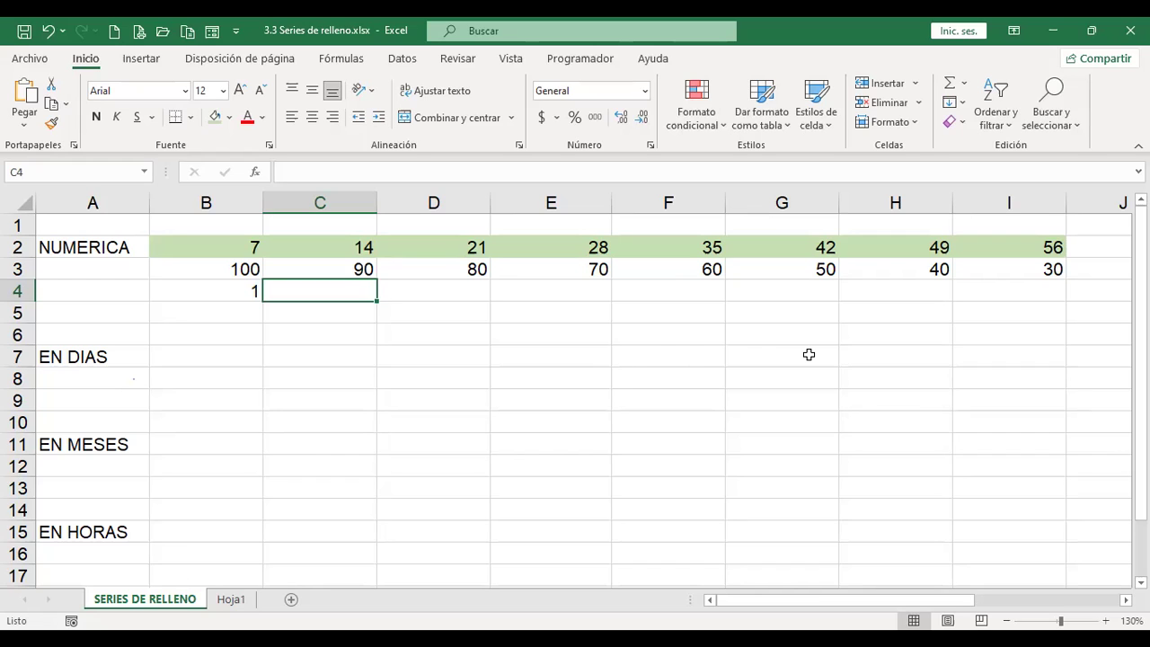
type("3")
key("Tab")
key("Left")
key("Left")
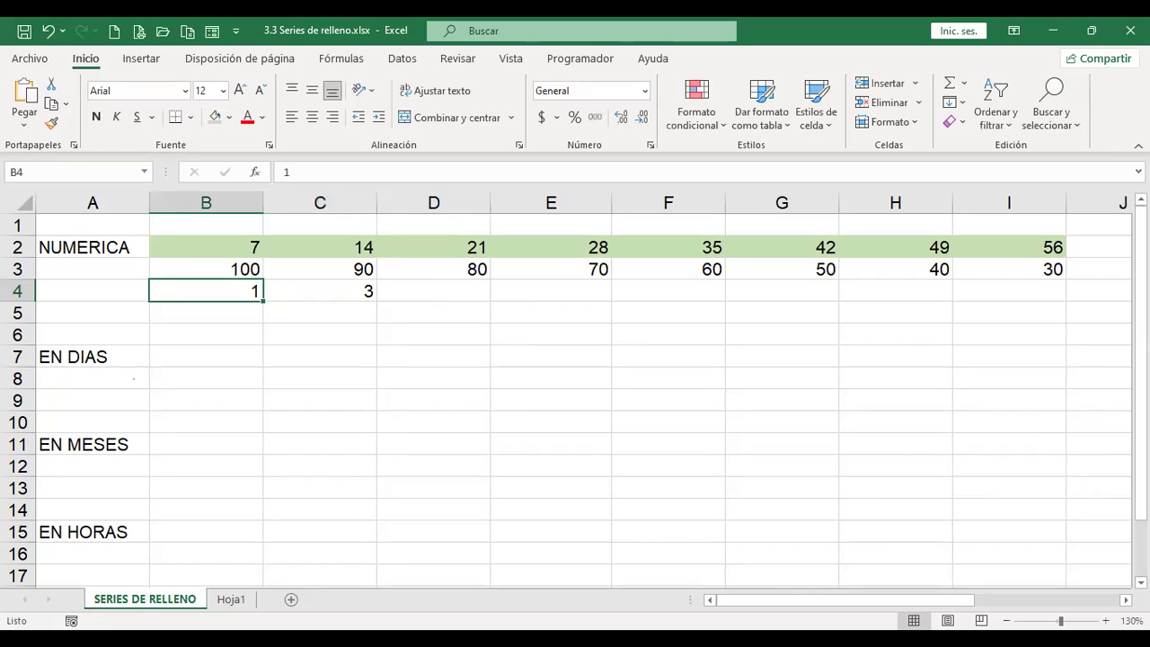
key("shift+Right")
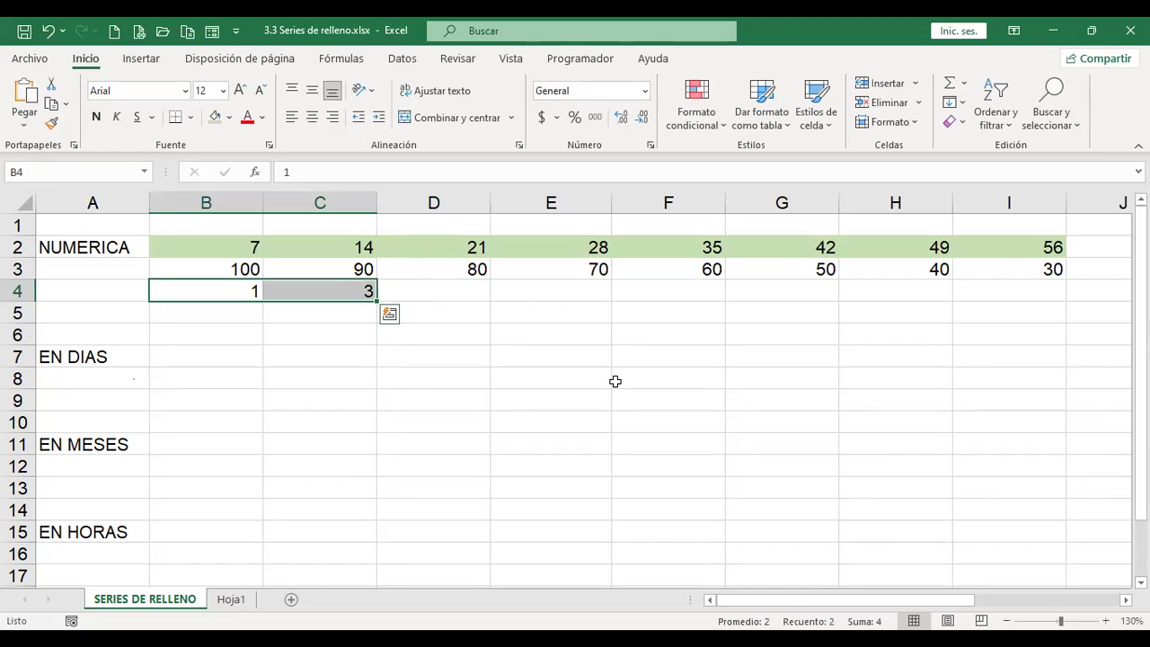
left_click_drag(378, 302, 1022, 293)
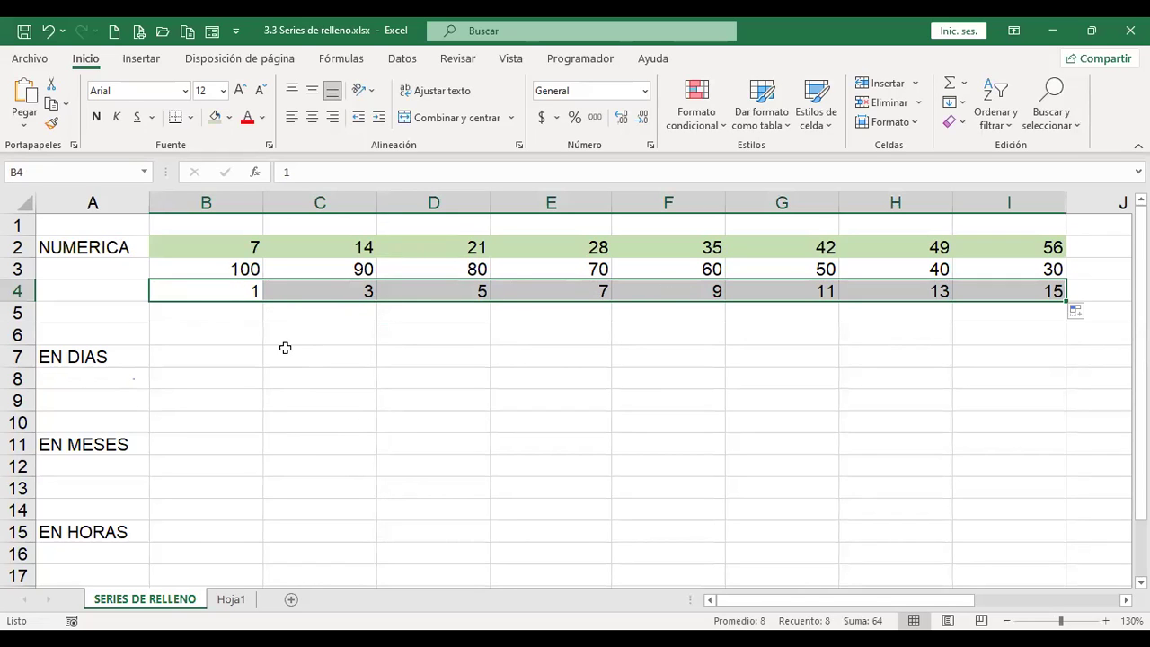
Step: Fill row 7 with abbreviated weekdays starting from Lun out to column I
left_click(230, 358)
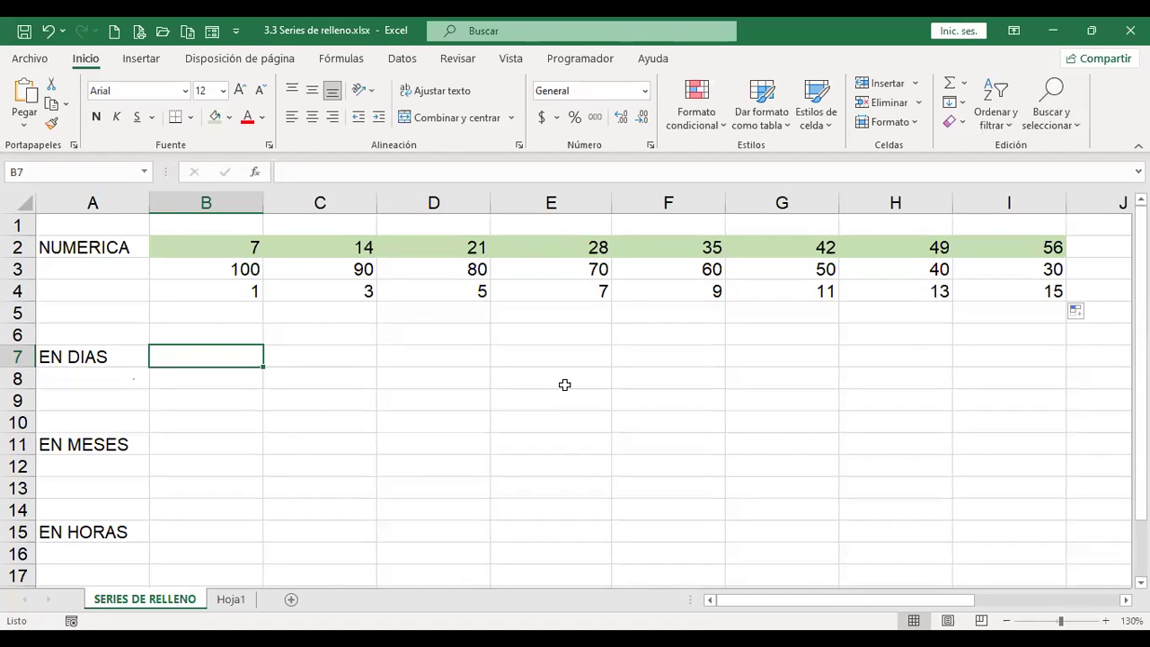
type("Lun")
key("Tab")
key("shift+Tab")
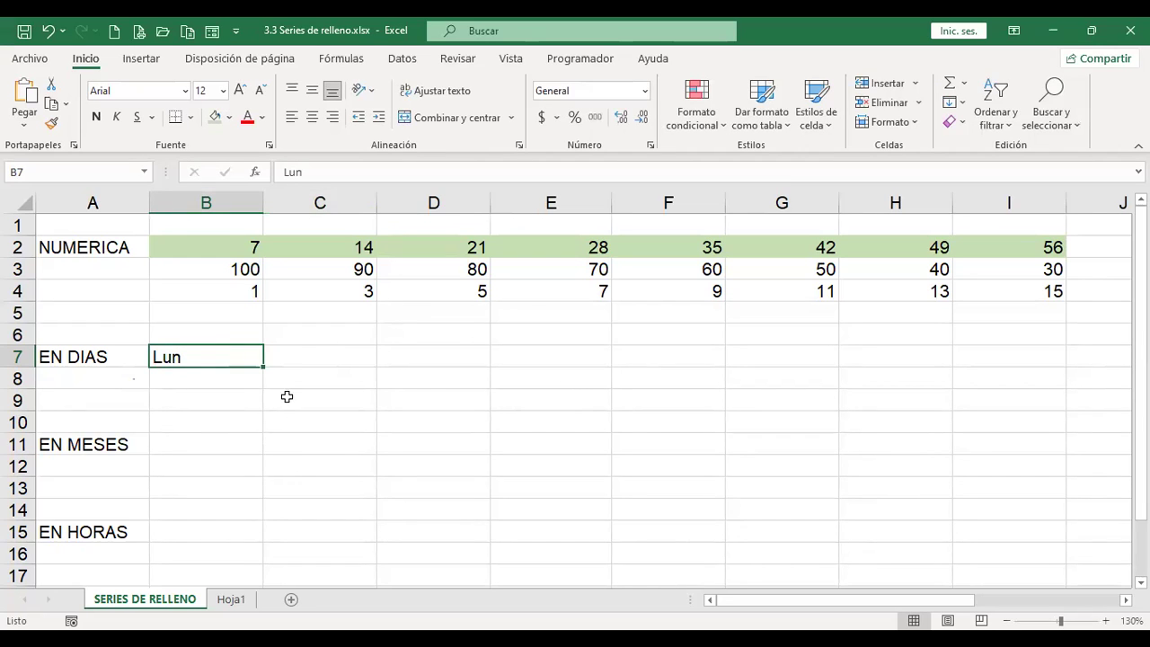
left_click_drag(263, 367, 355, 369)
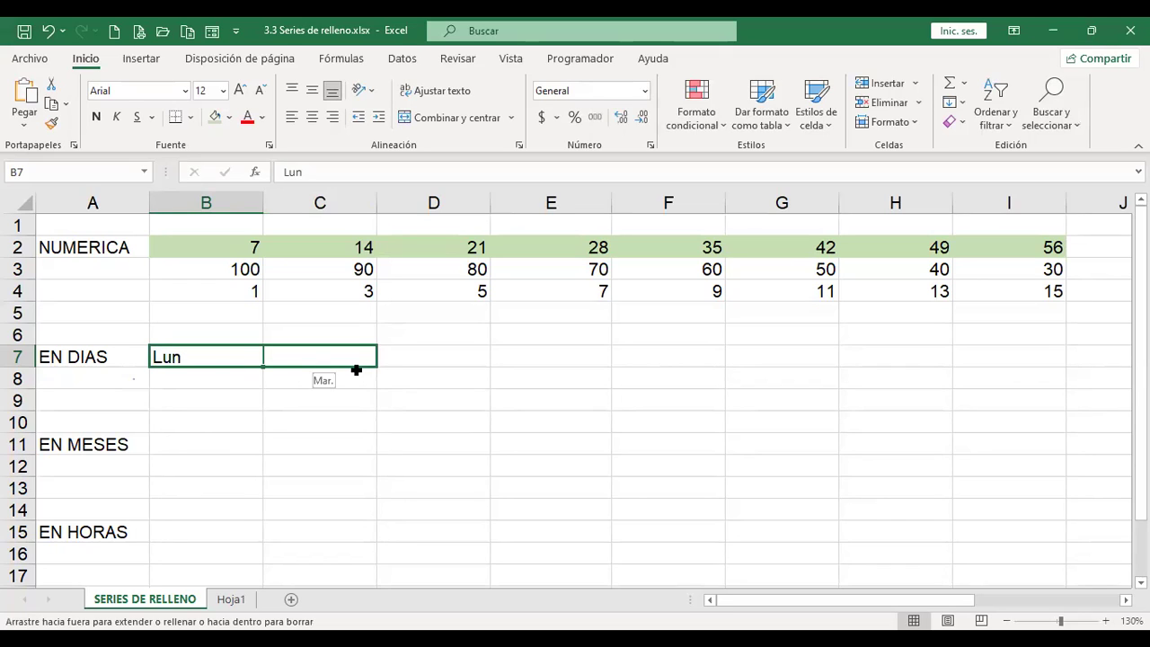
left_click_drag(356, 369, 1033, 368)
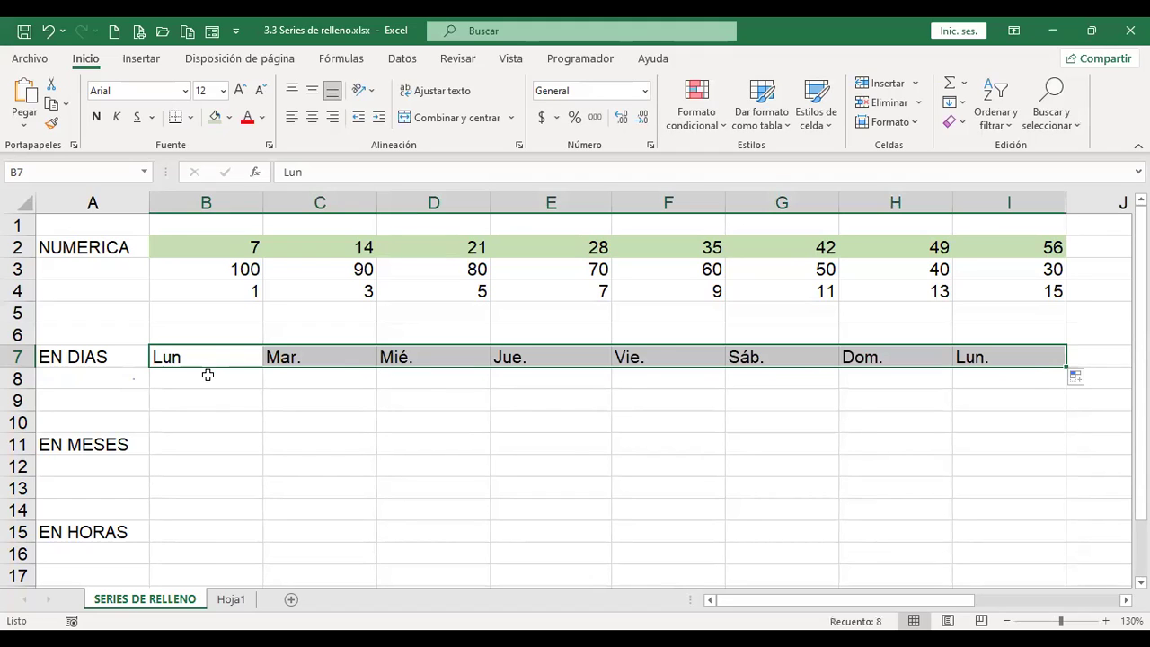
Step: Fill B8:I8 with full weekday names from Domingo through Sábado and back to Domingo
left_click(207, 375)
type("Domingo")
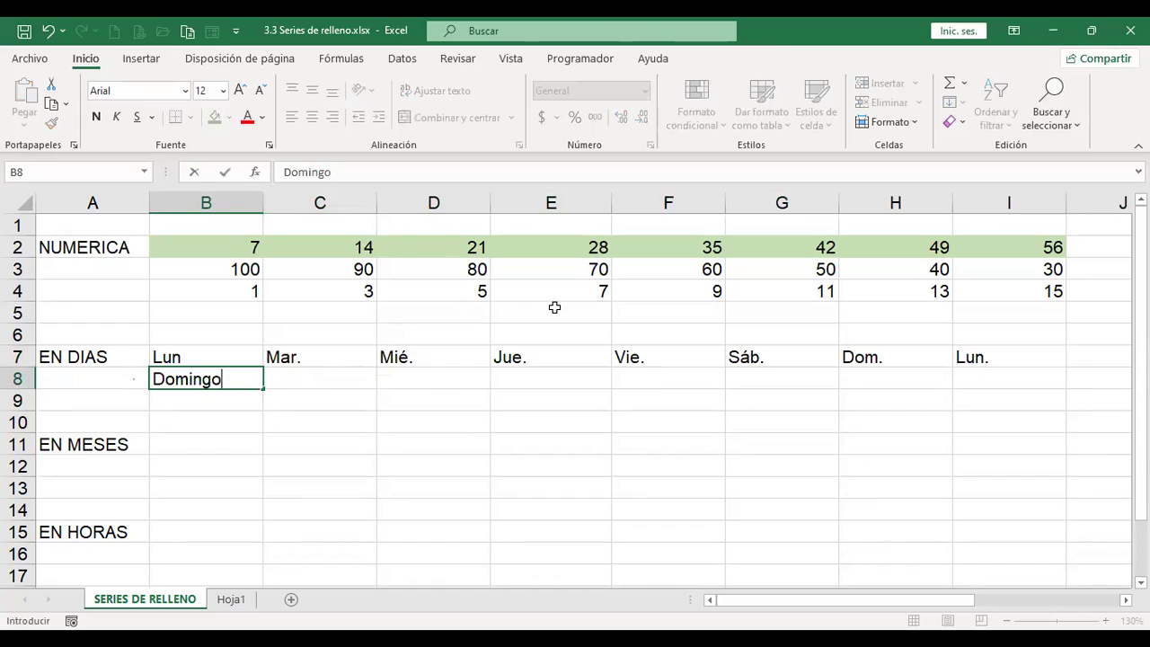
key("ctrl+Return")
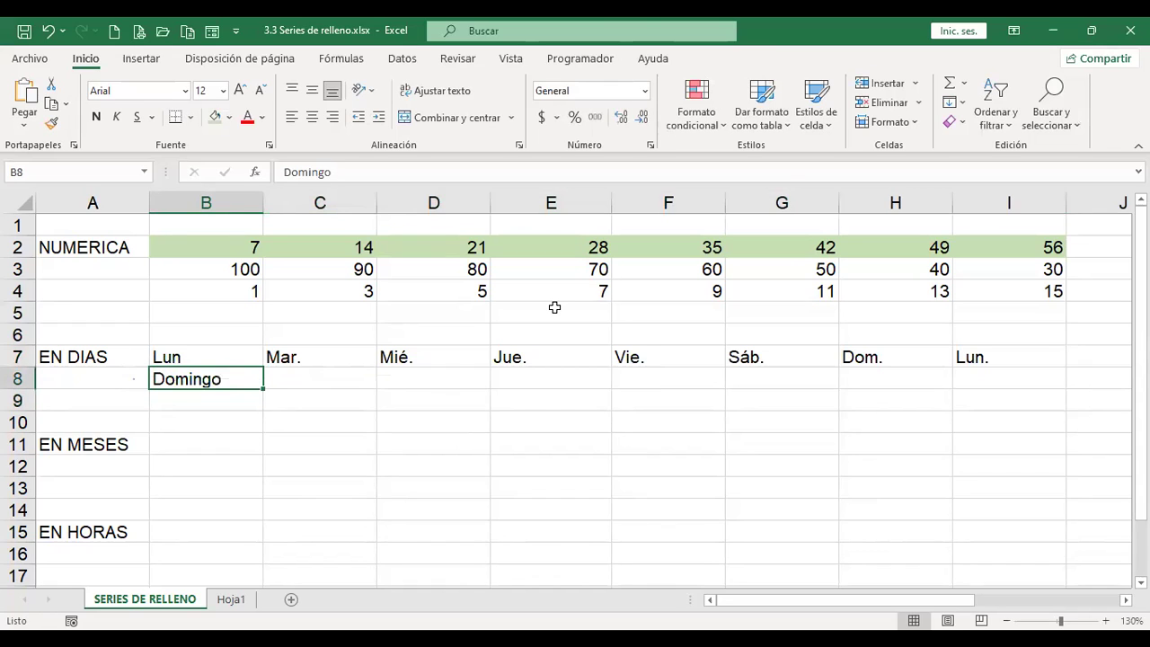
left_click_drag(264, 388, 1016, 389)
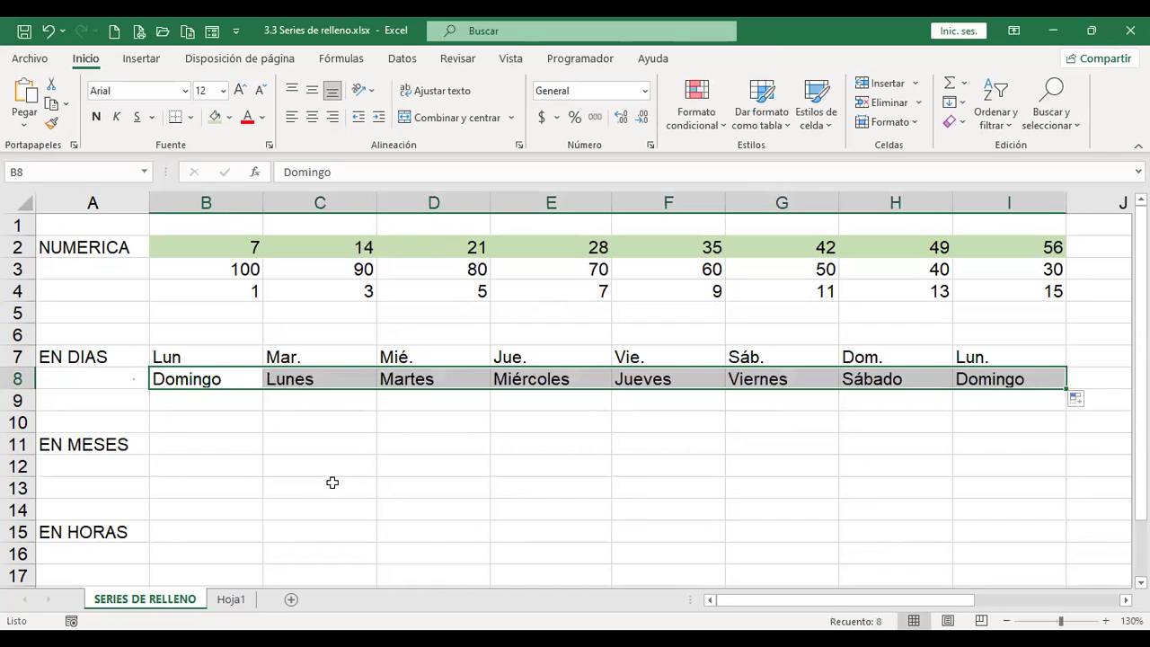
left_click(169, 399)
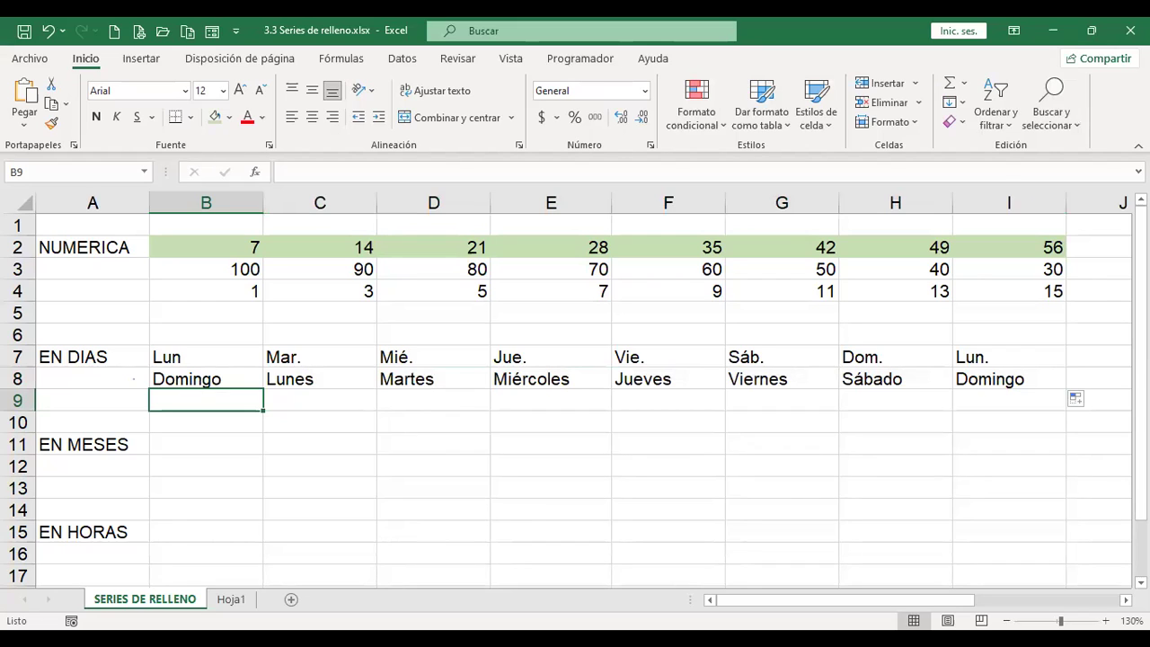
Step: Fill B9:I9 alternating Lunes and Miércoles from the two-day seed in B9:C9
type("Lunes")
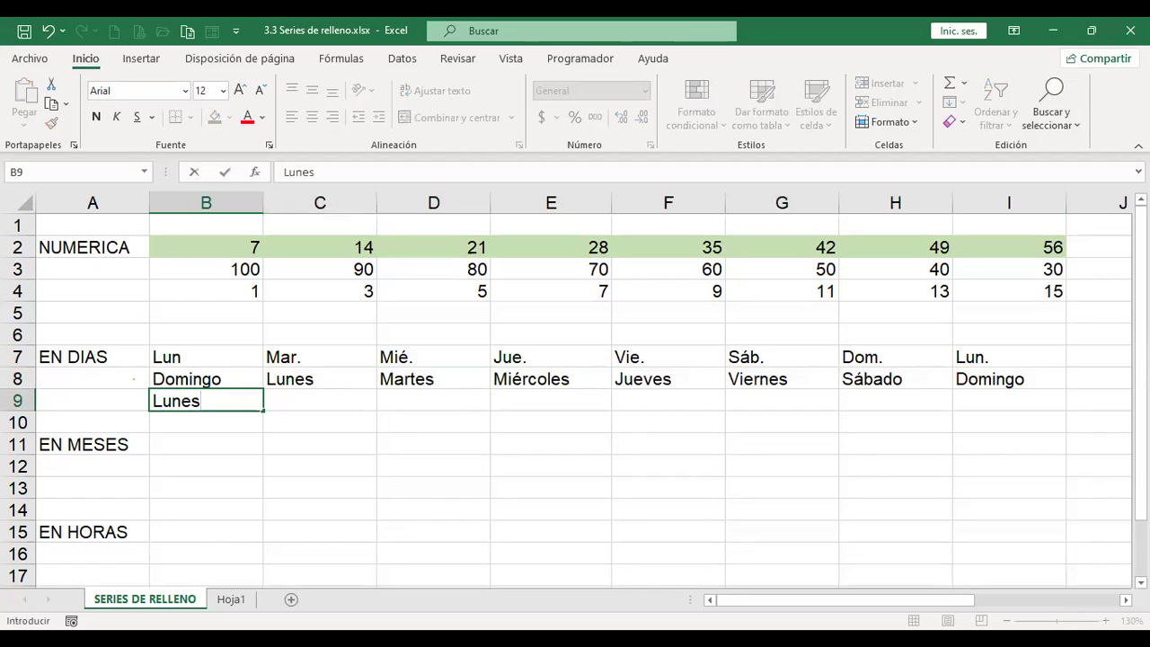
key("Tab")
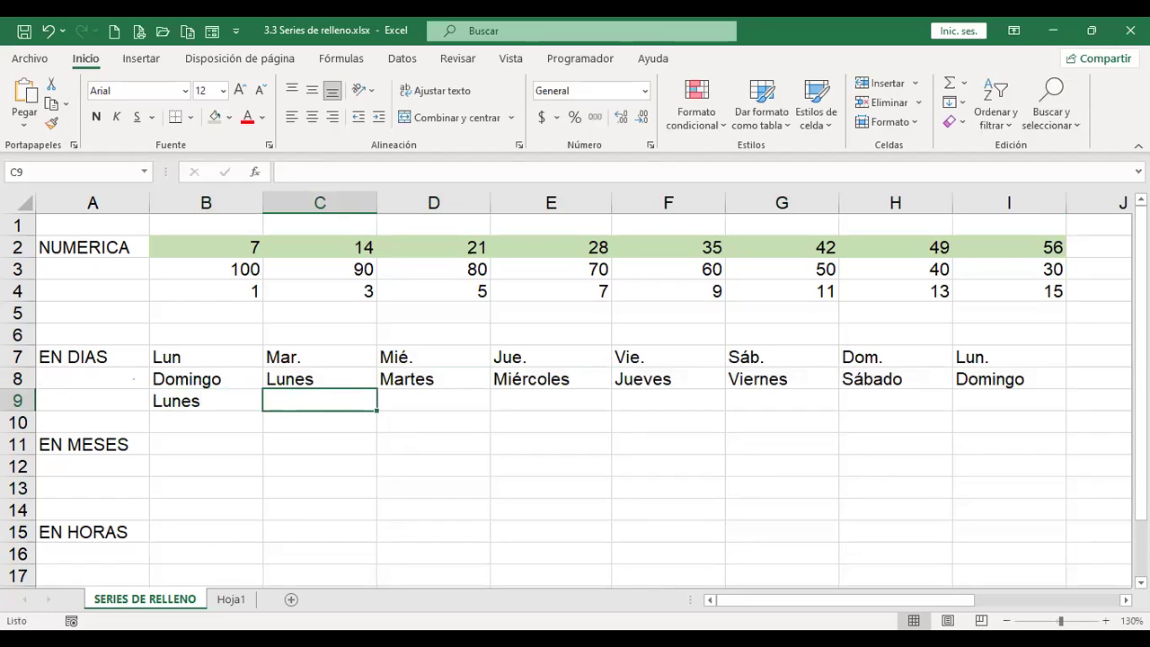
type("Miércoles")
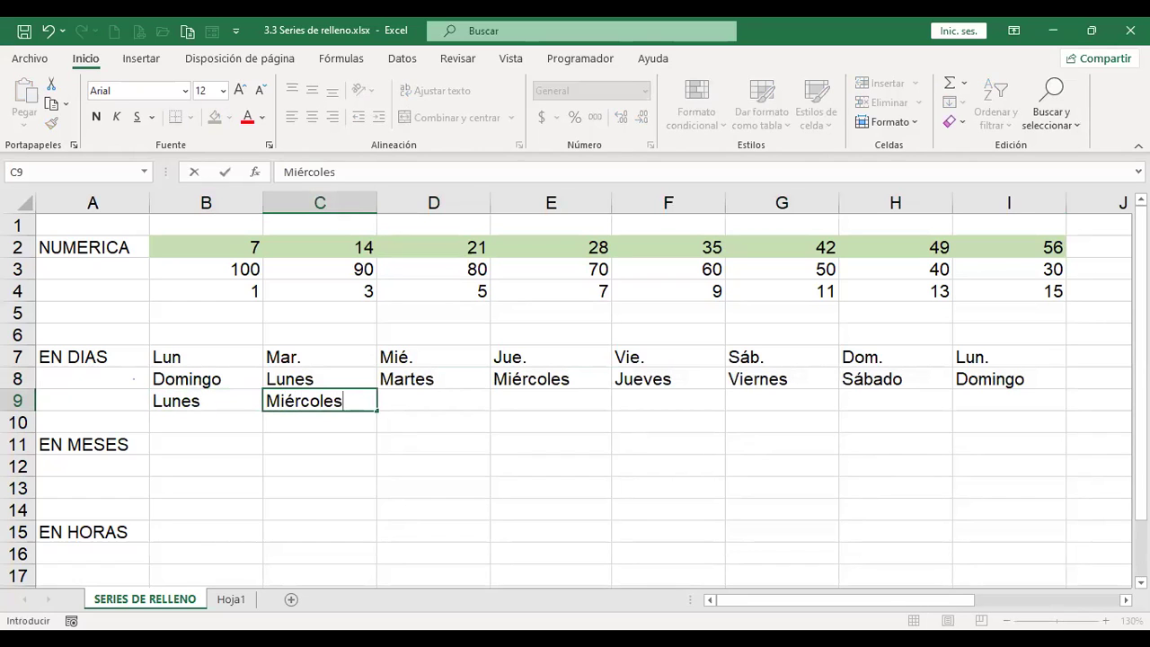
left_click(92, 401)
left_click_drag(342, 400, 376, 415)
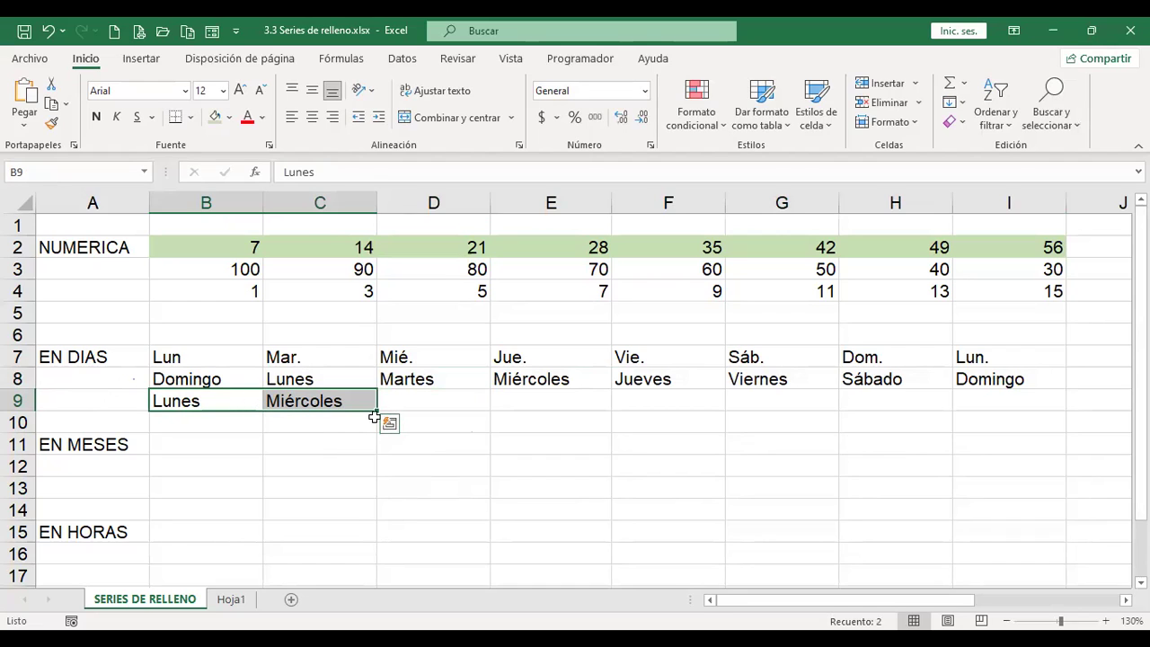
left_click_drag(377, 414, 935, 420)
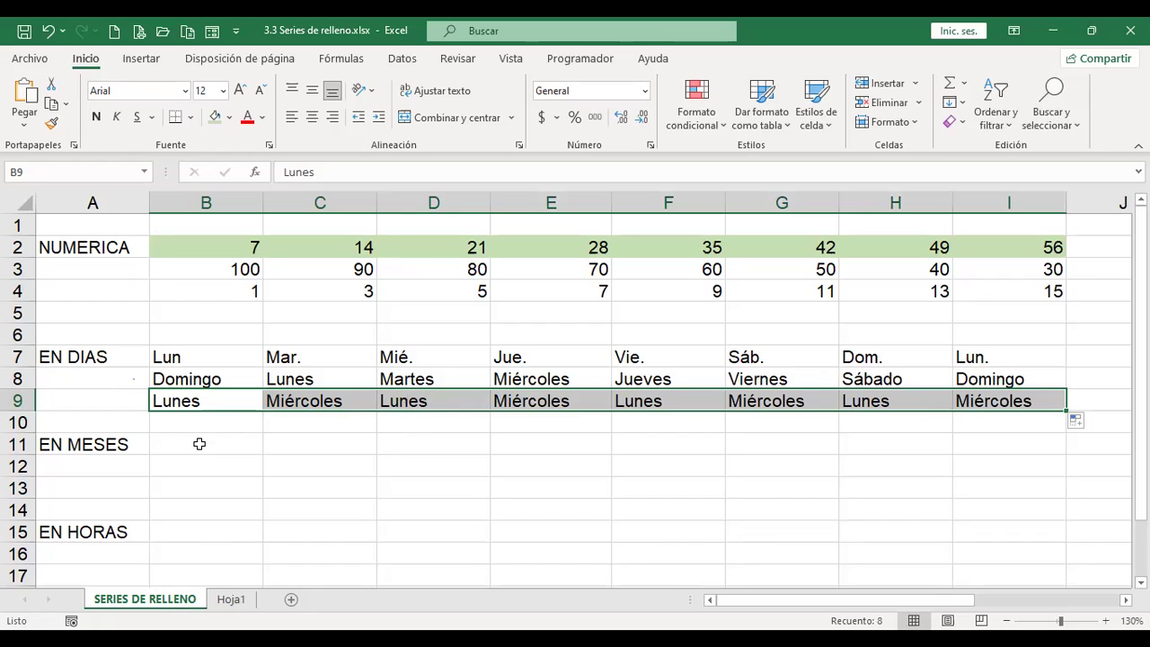
left_click(199, 443)
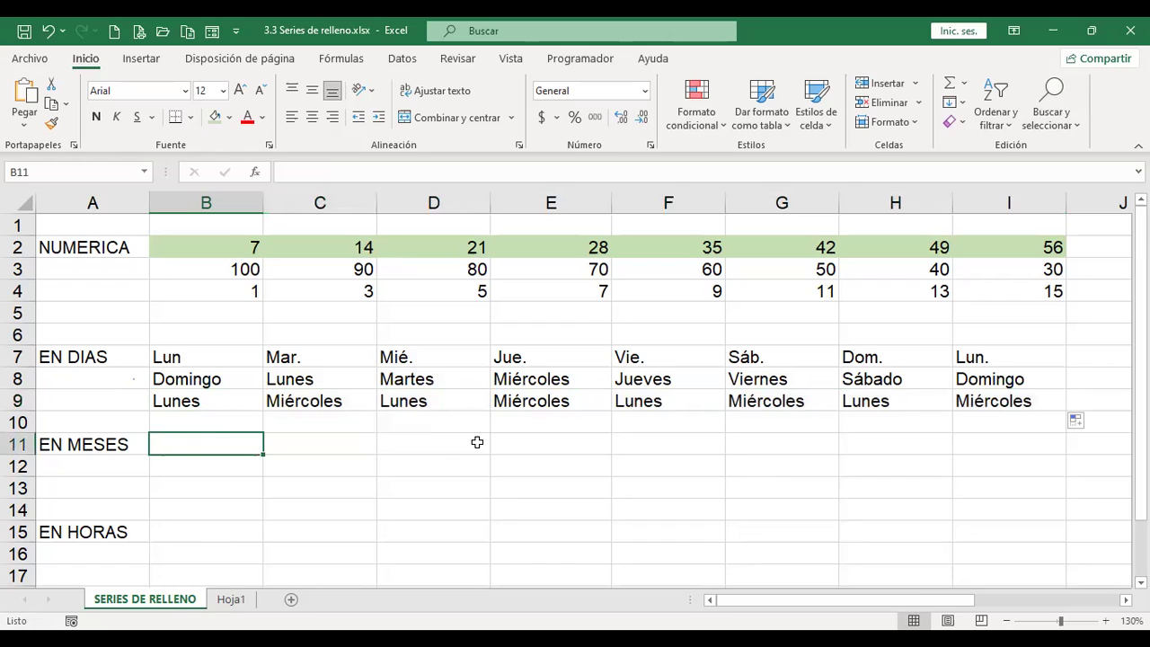
Step: Enter Diciembre in B11 and fill the months forward to Julio in I11
type("Diciembre")
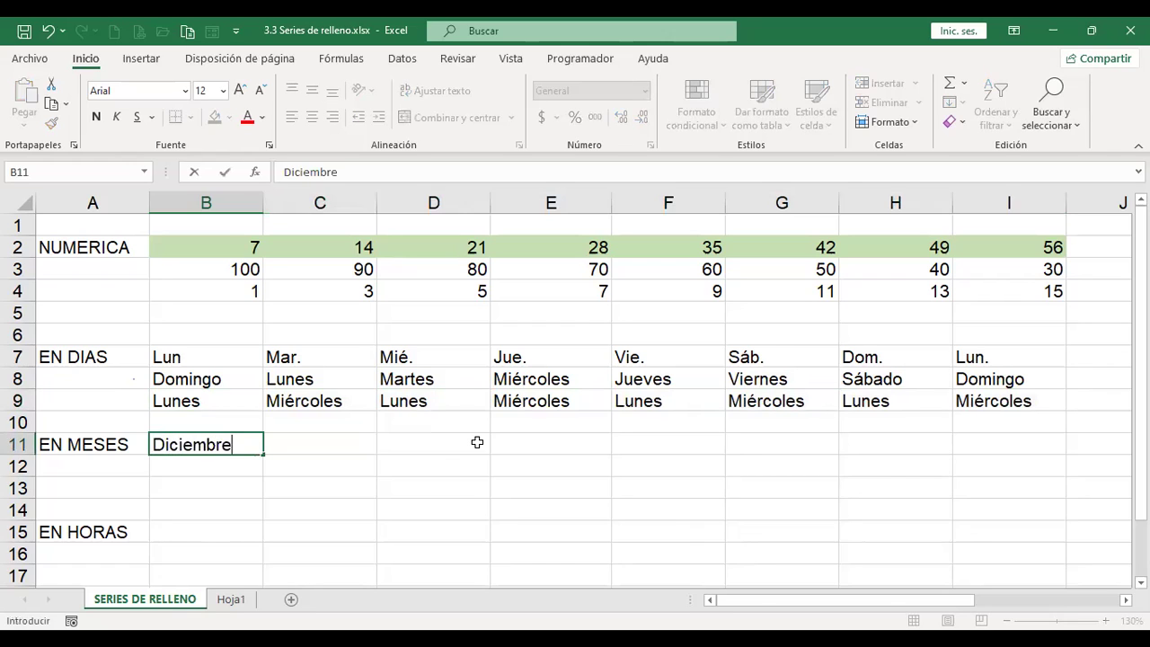
key("Tab")
left_click(236, 444)
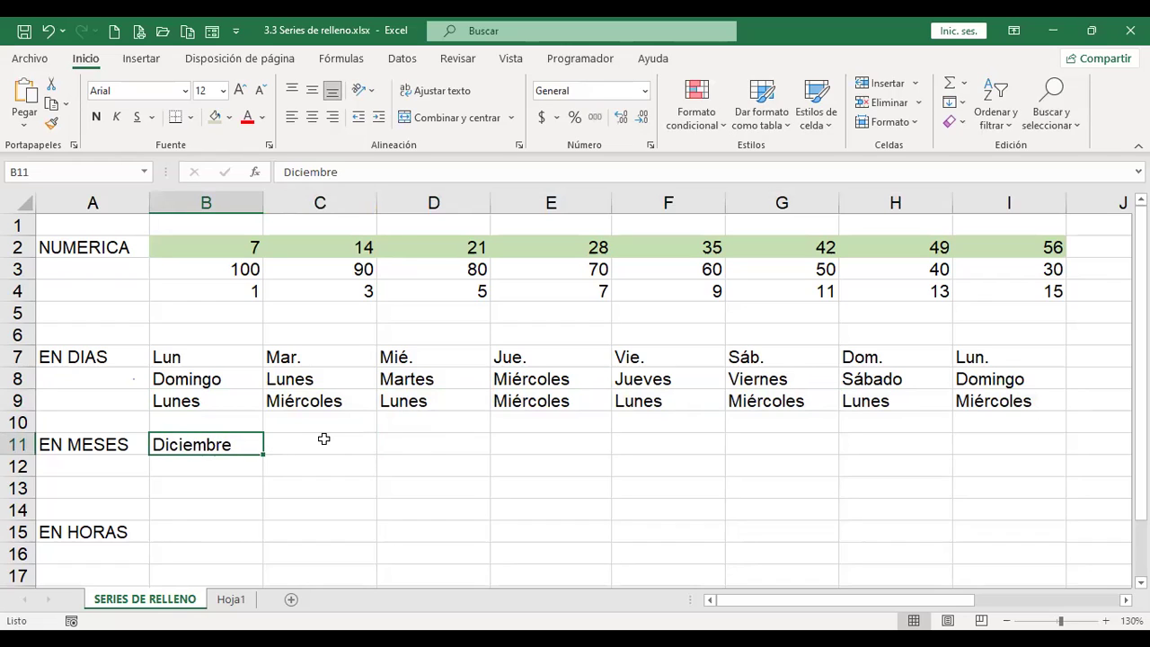
left_click_drag(262, 455, 1033, 447)
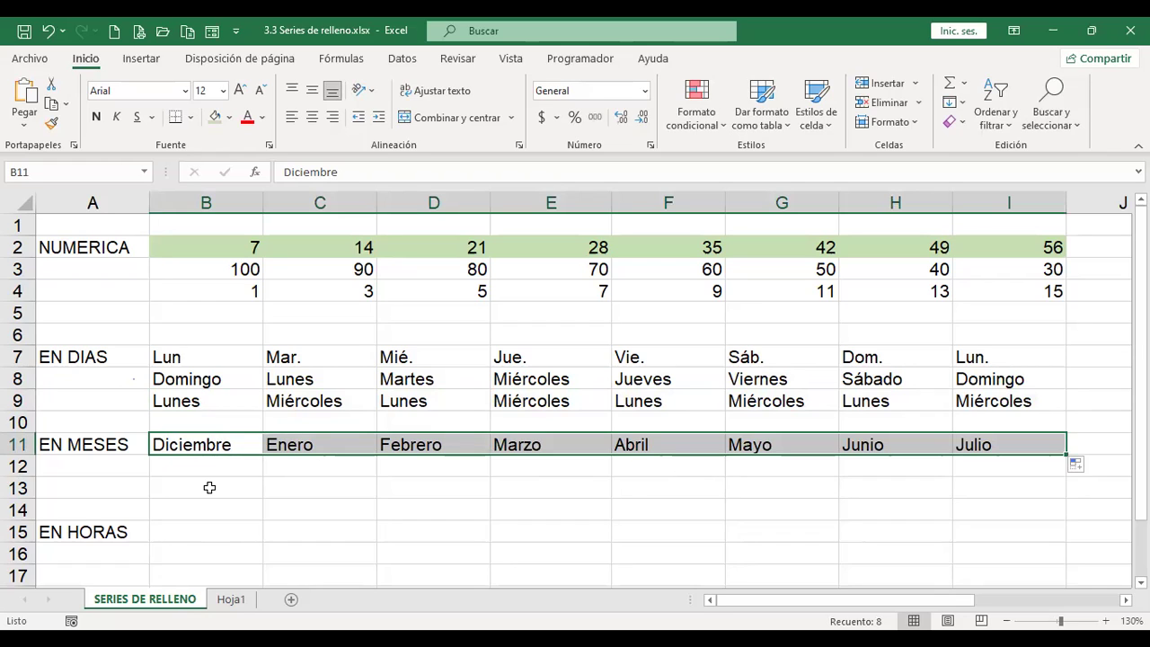
Step: Enter Diciembre and Noviembre in B12:C12 and fill the months backward to Mayo in I12
left_click(213, 464)
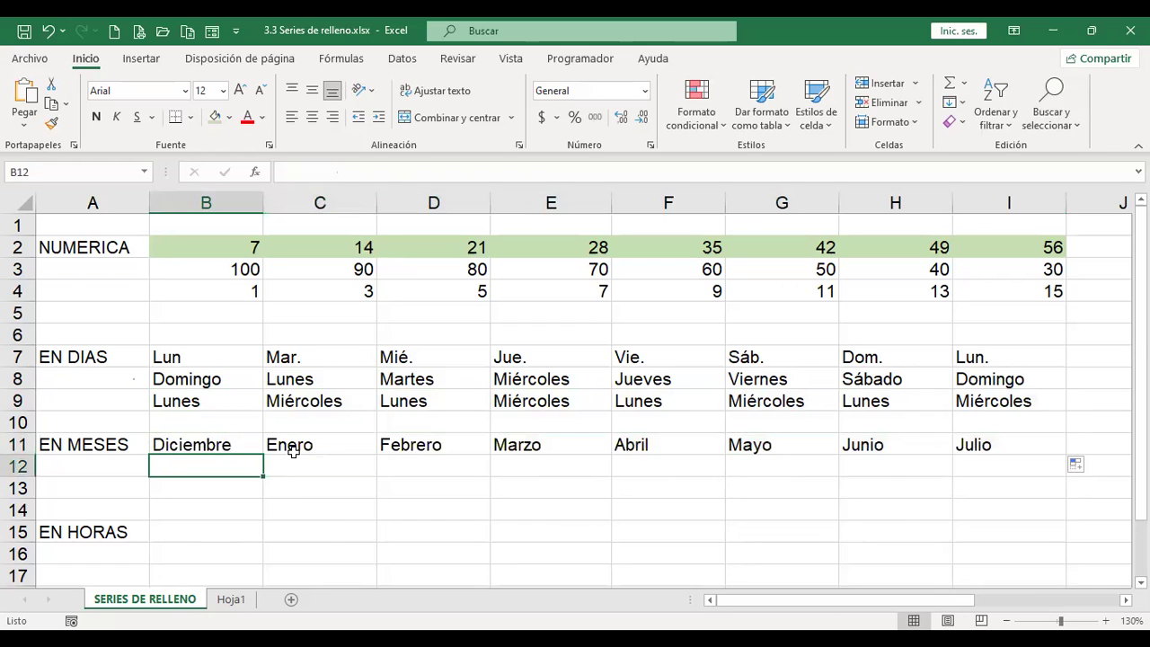
type("Diciembre")
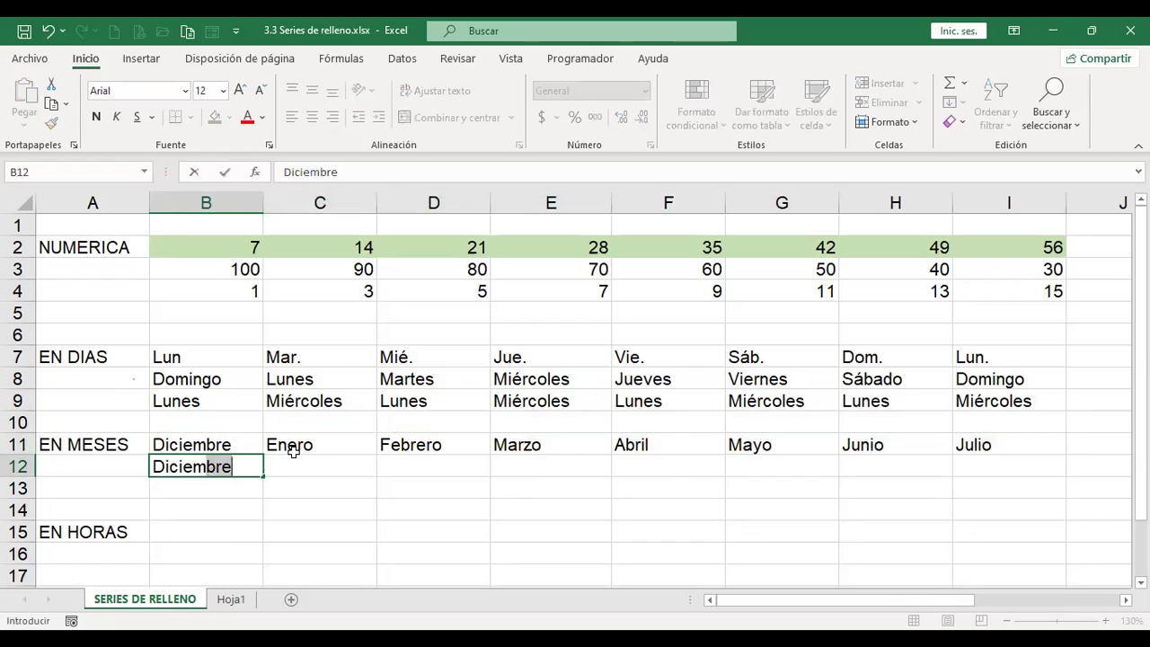
left_click(295, 458)
type("Noviembre")
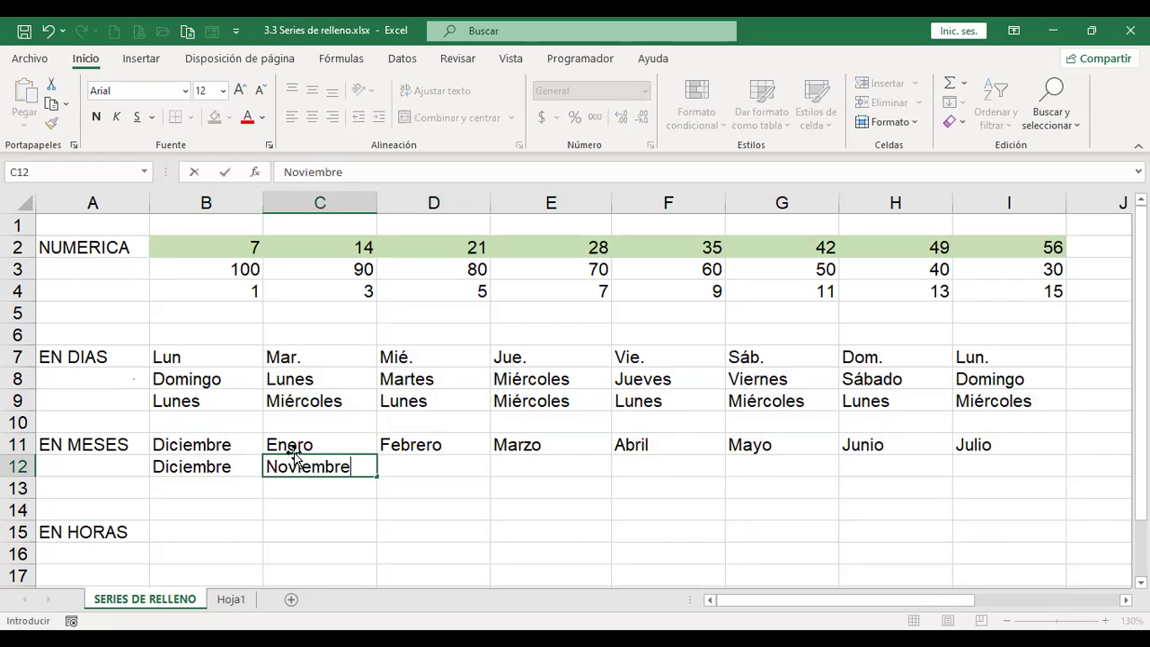
key("Return")
key("Up")
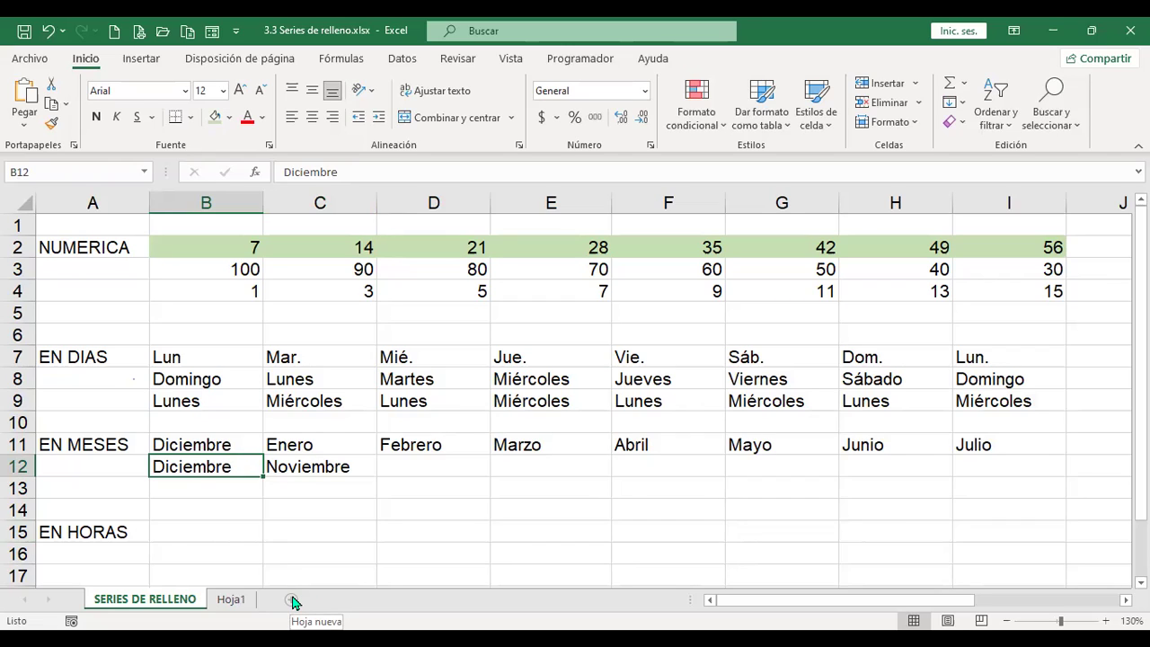
left_click_drag(230, 462, 979, 469)
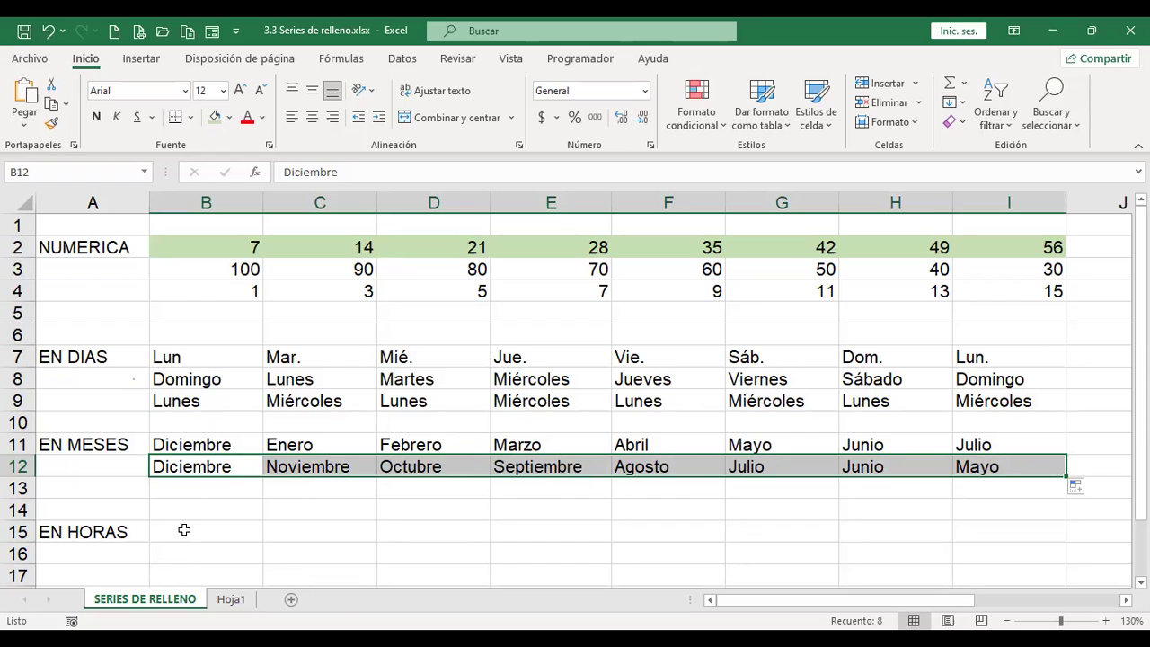
left_click(184, 530)
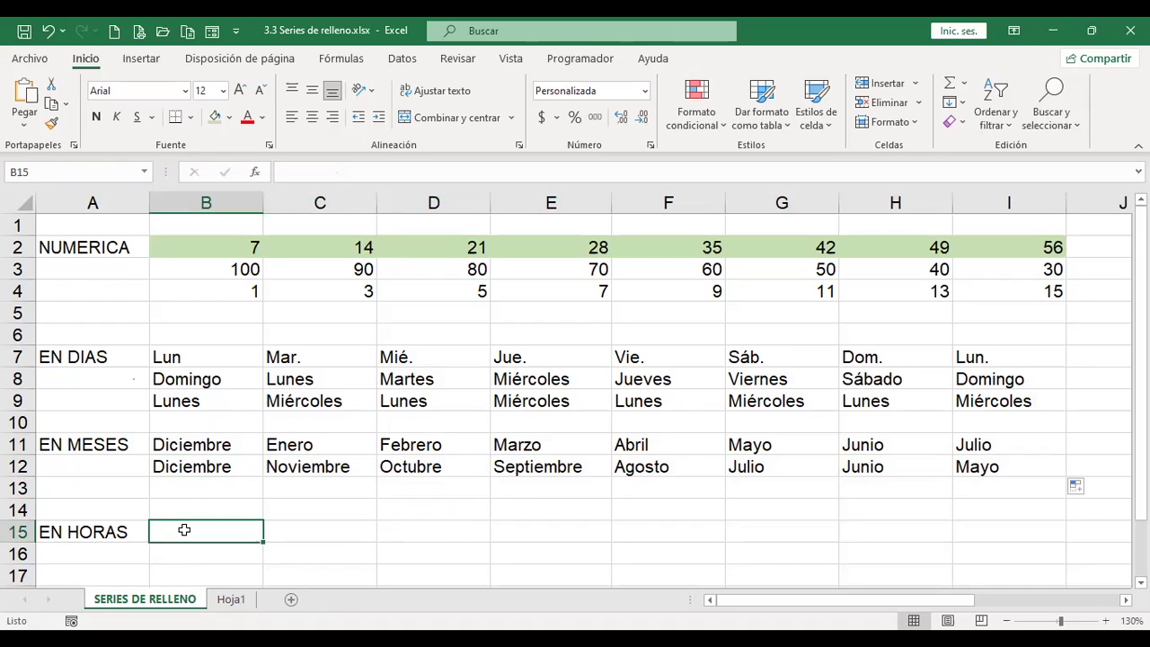
Step: Format B15 as h:mm AM/PM and enter 20:00, so it shows 8:00 p. m
type("8:00")
key("Tab")
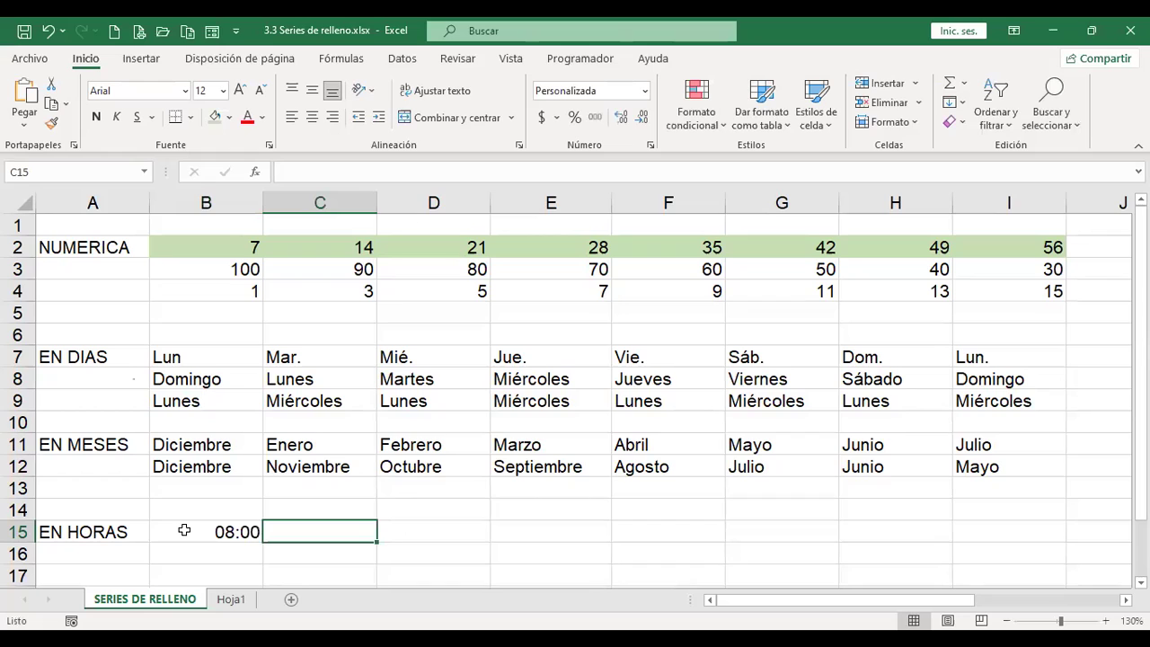
left_click(184, 531)
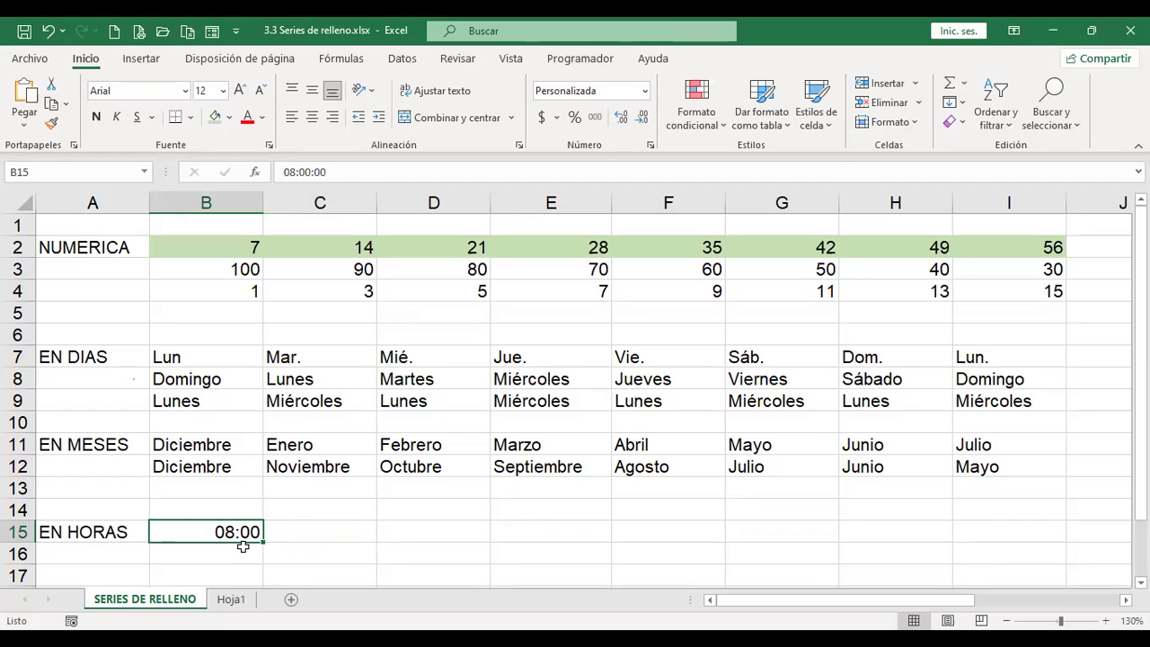
left_click(645, 91)
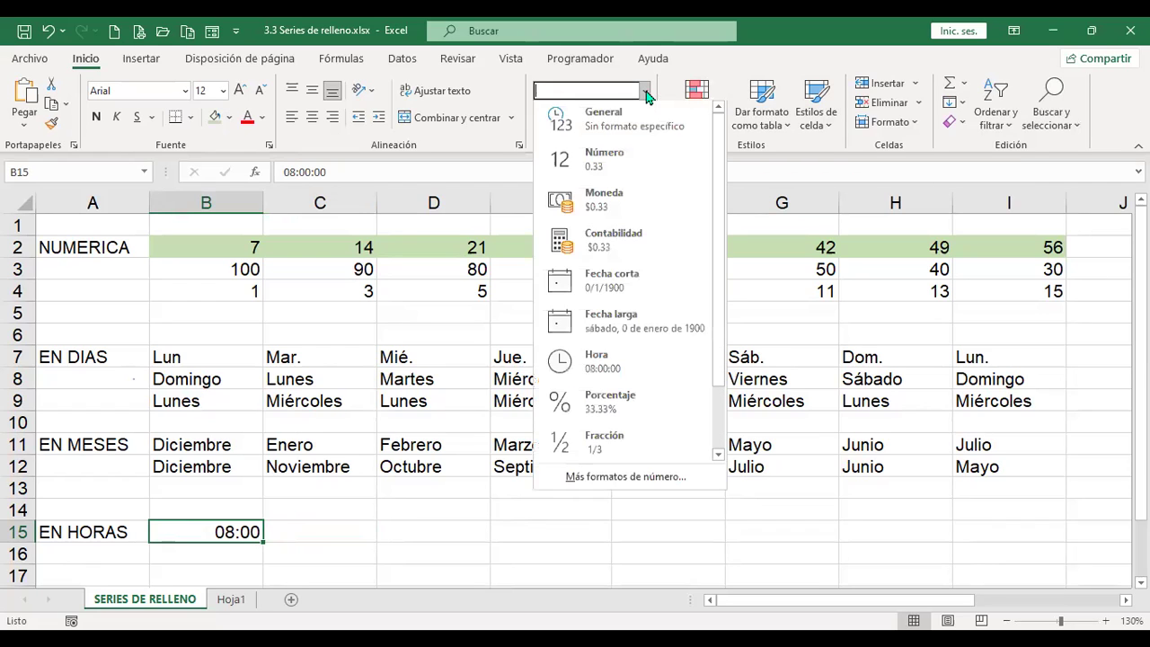
left_click(676, 481)
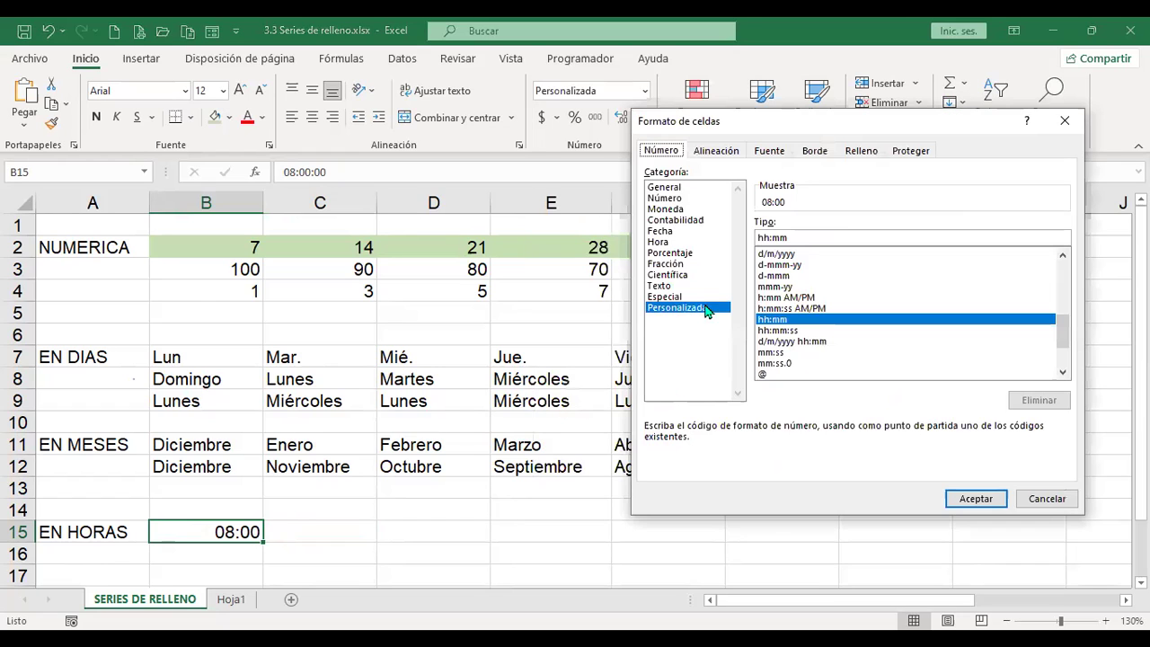
left_click(791, 297)
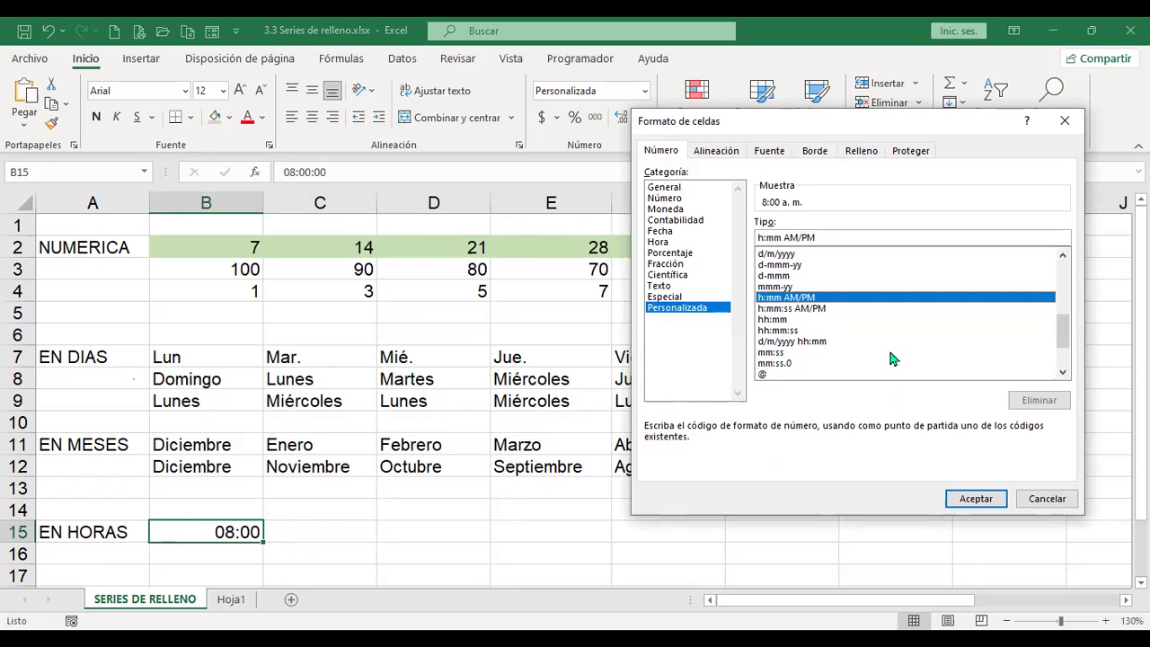
left_click(977, 500)
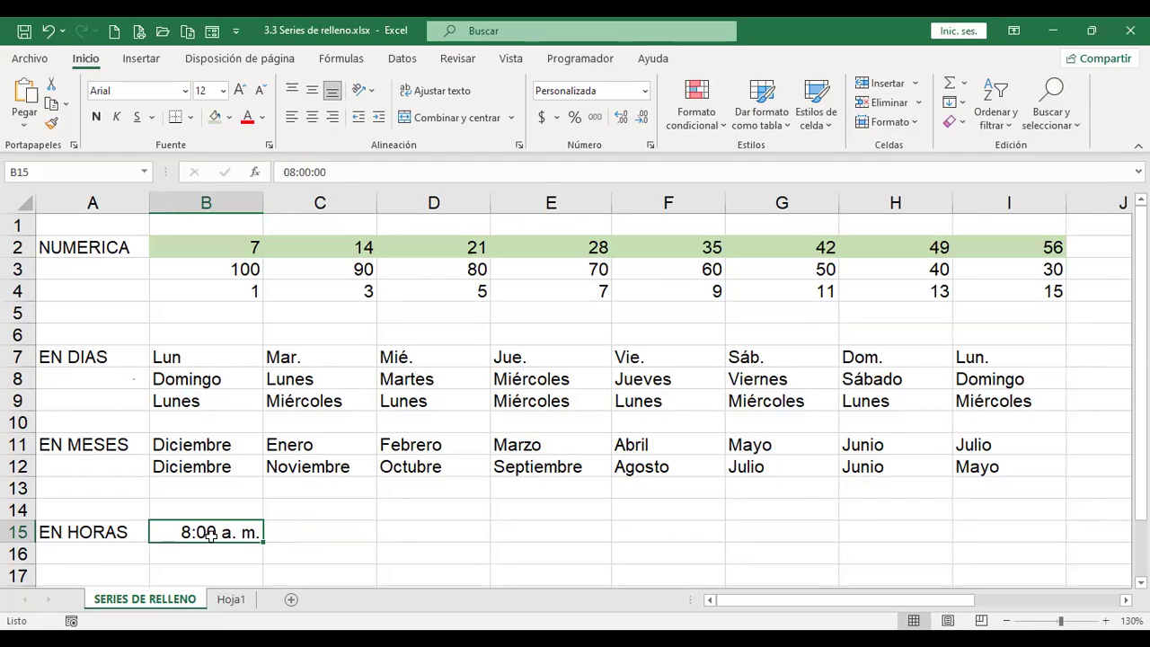
type("20:00")
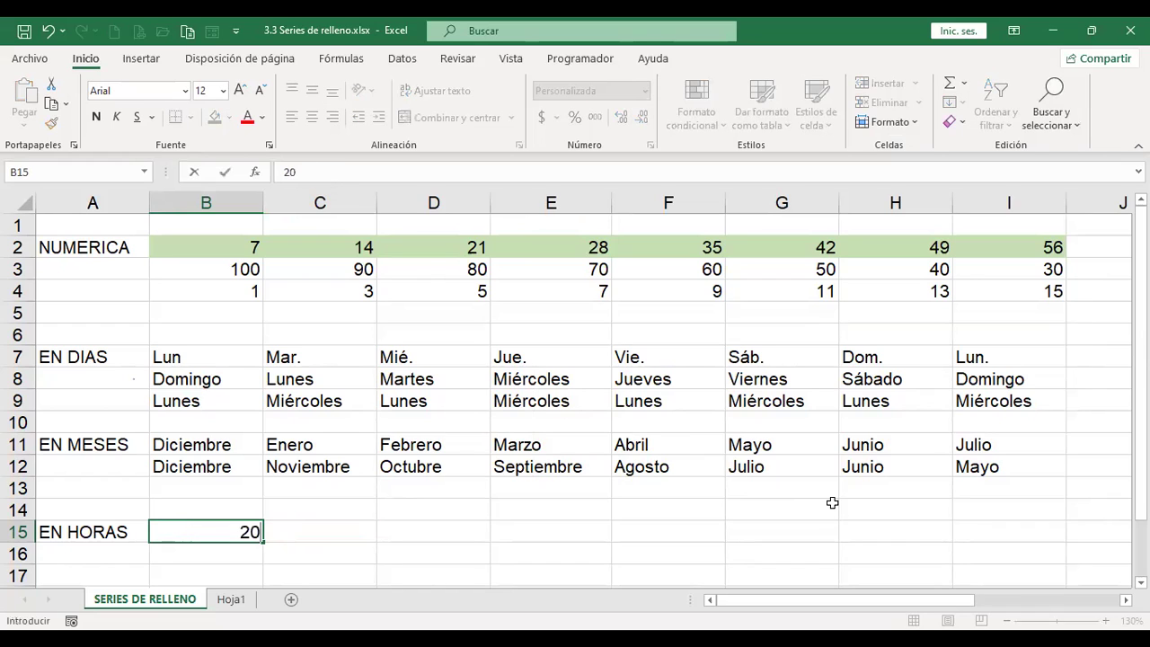
key("Return")
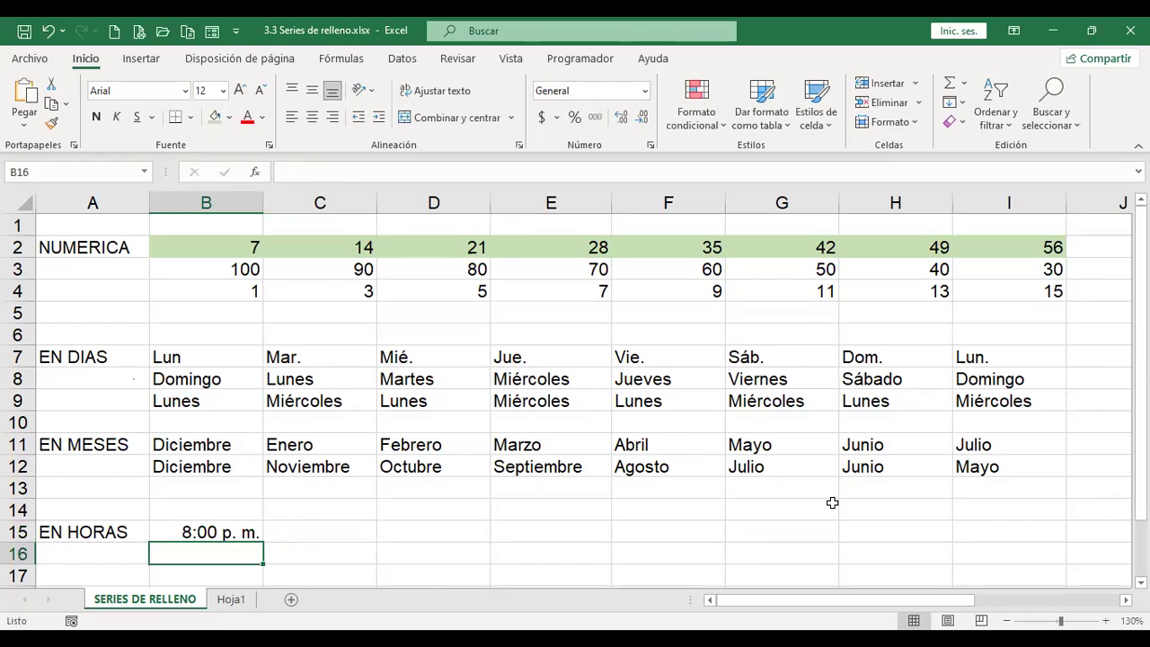
key("Up")
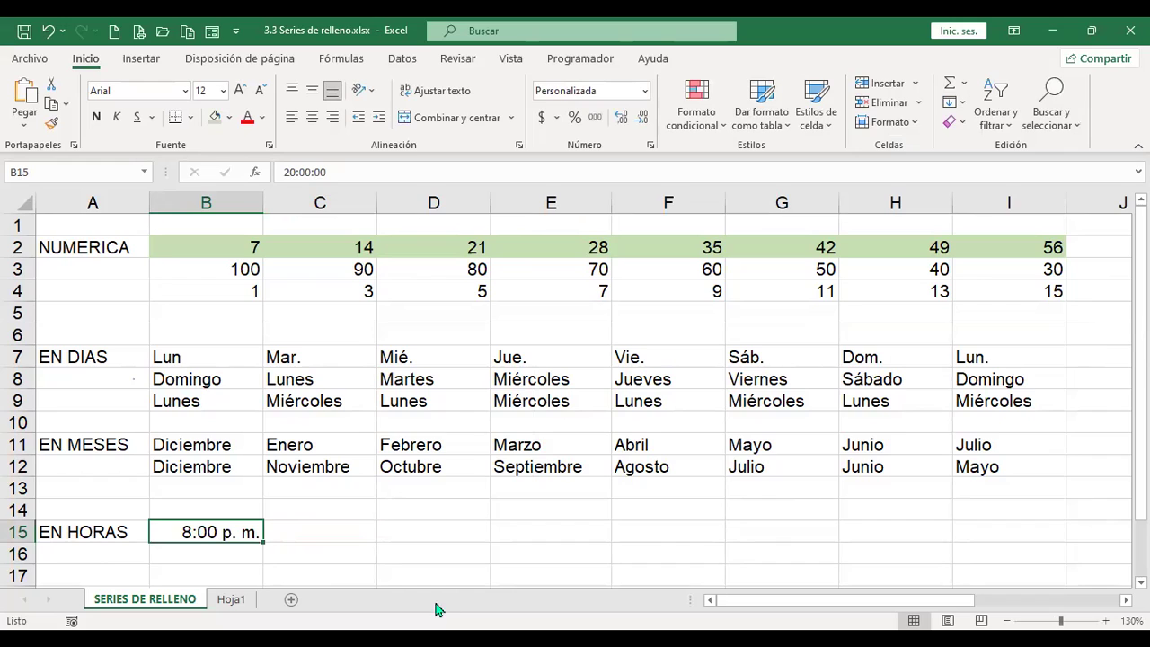
key("Right")
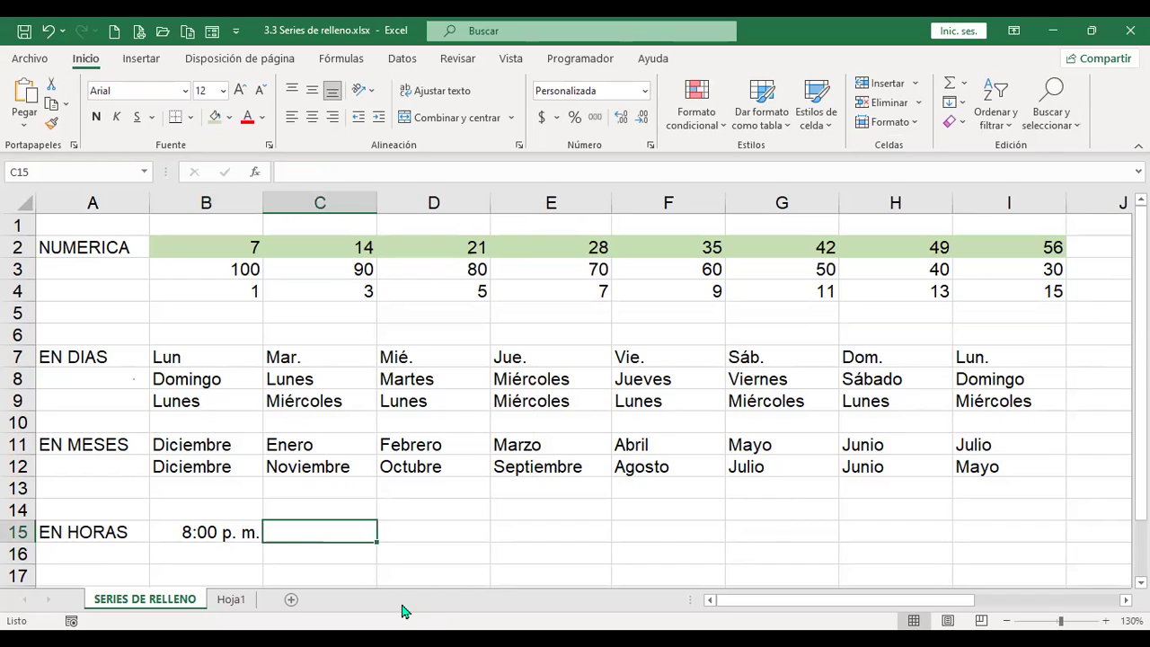
Step: Try an hourly time fill across row 15 from B15, then undo it
left_click(229, 532)
left_click_drag(245, 536, 386, 536)
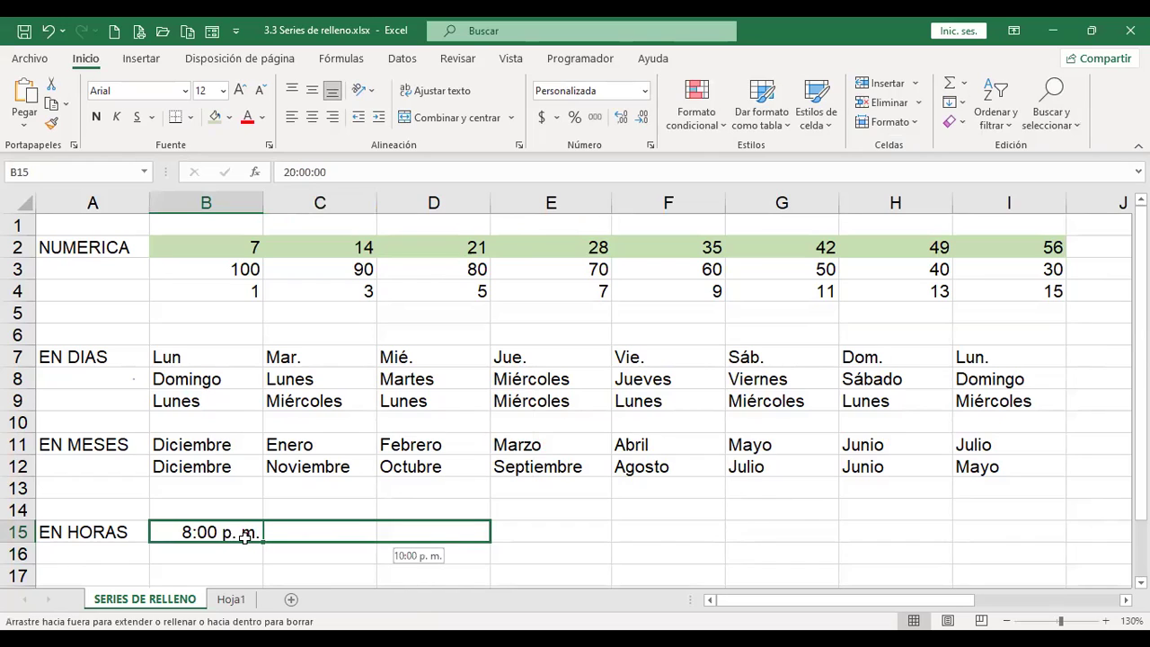
left_click_drag(386, 535, 1033, 535)
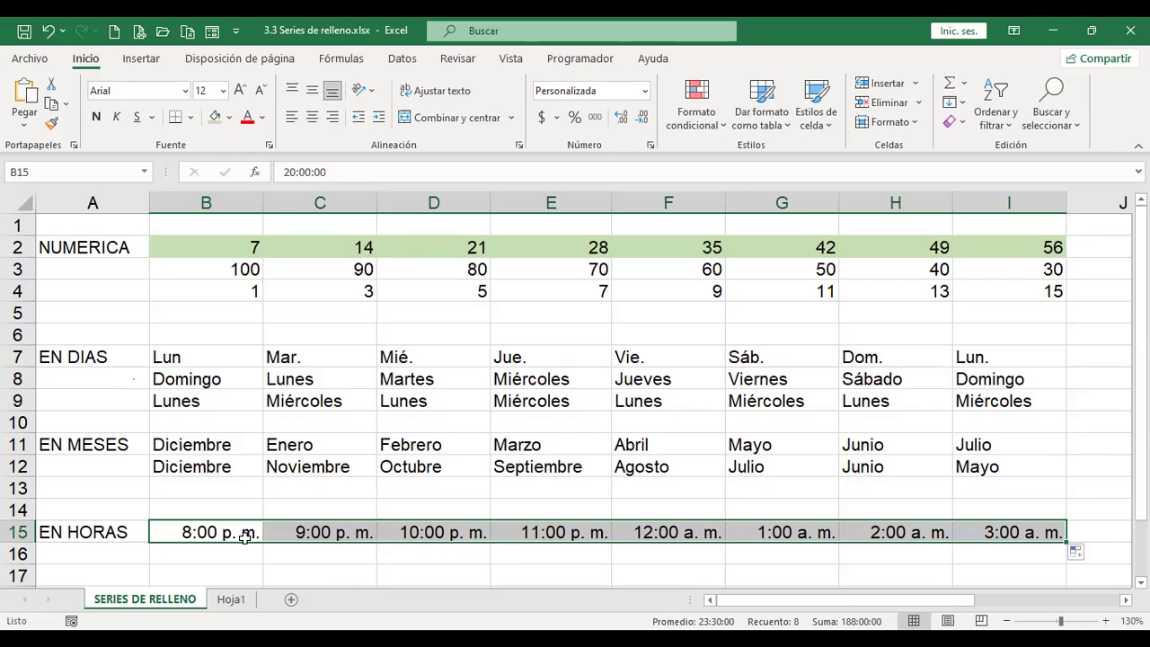
key("ctrl+z")
Step: Enter 20:25 in C15 and copy B15's 12-hour time format onto it
key("Right")
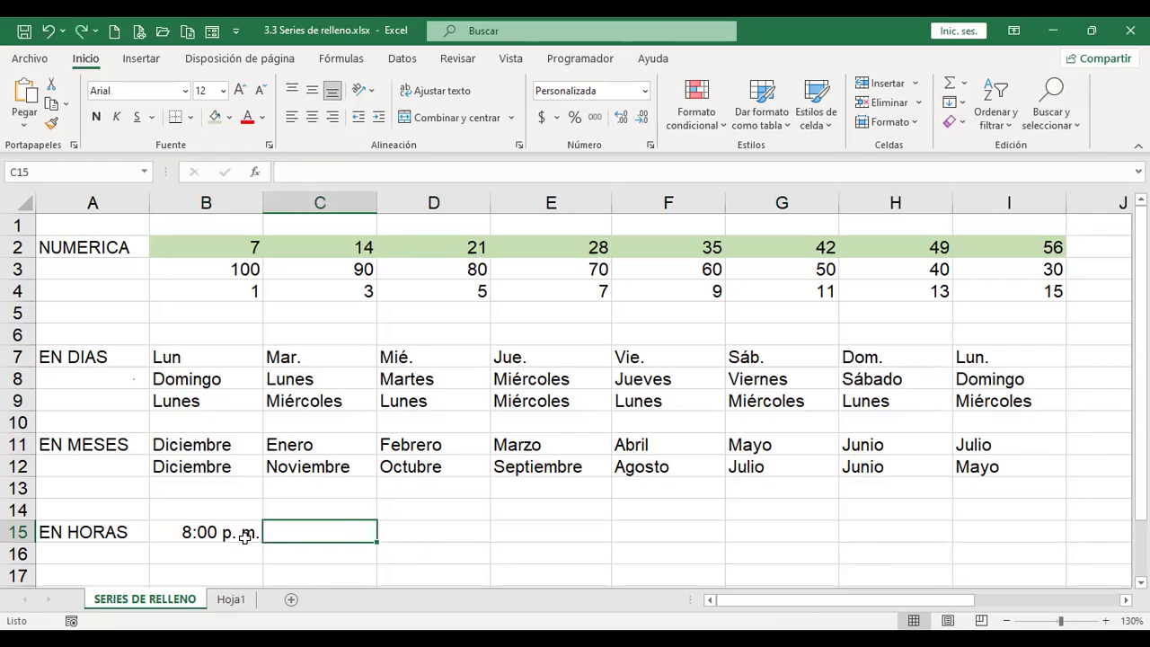
type("8:25")
key("Return")
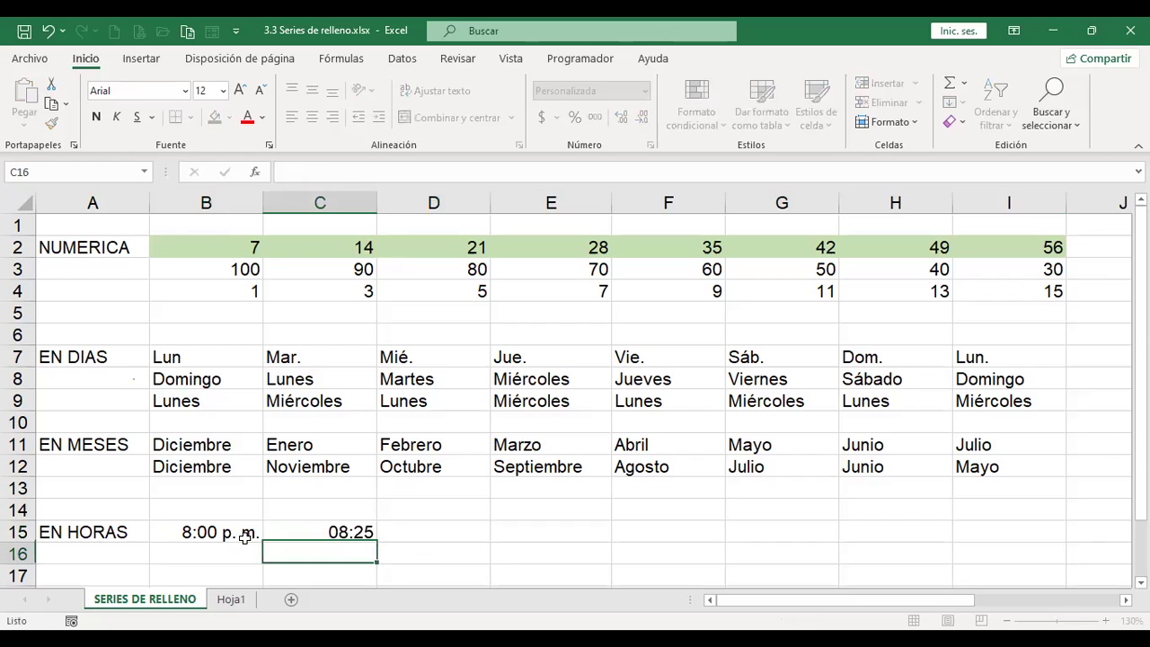
key("Up")
type("20")
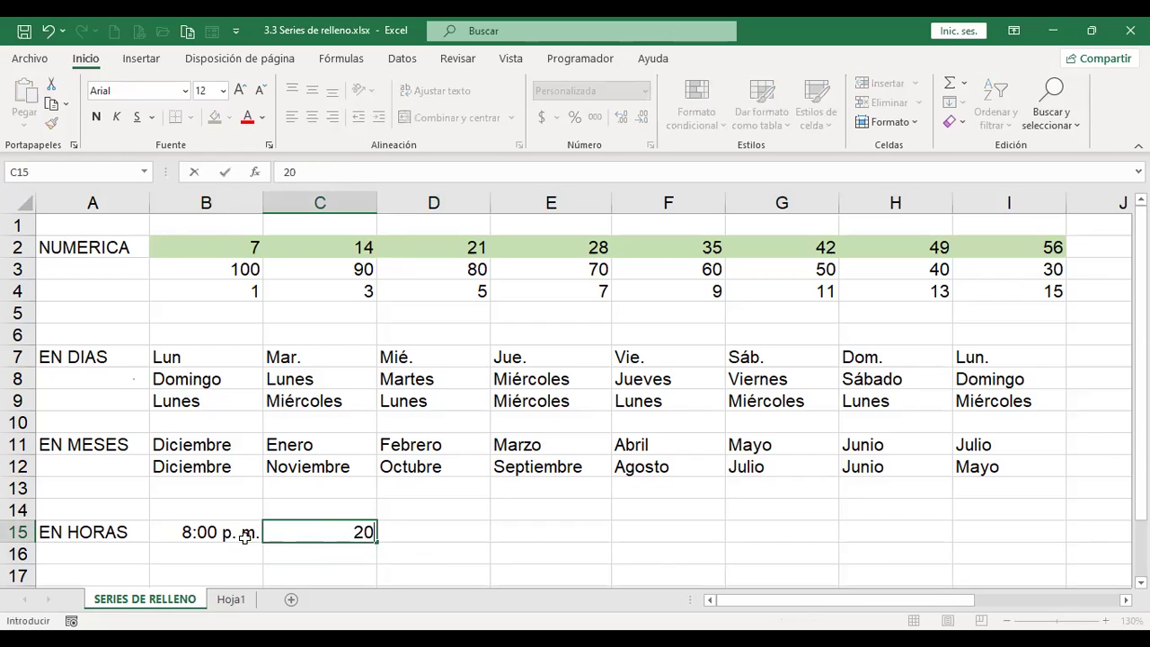
type(":25")
key("Return")
key("Up")
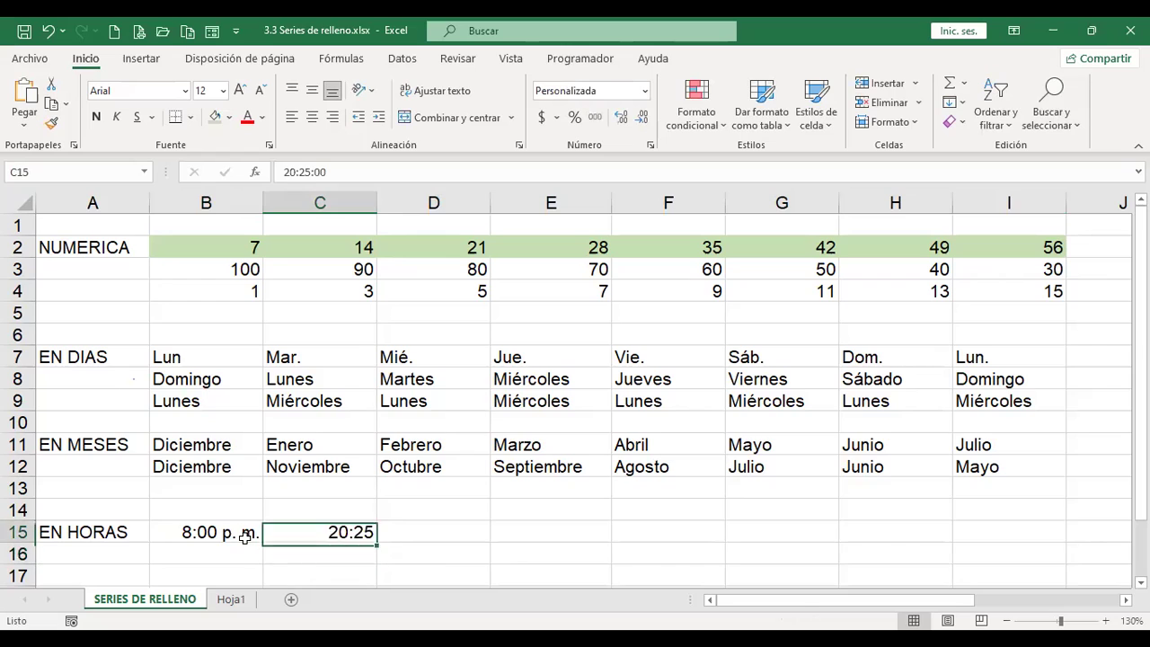
left_click(245, 537)
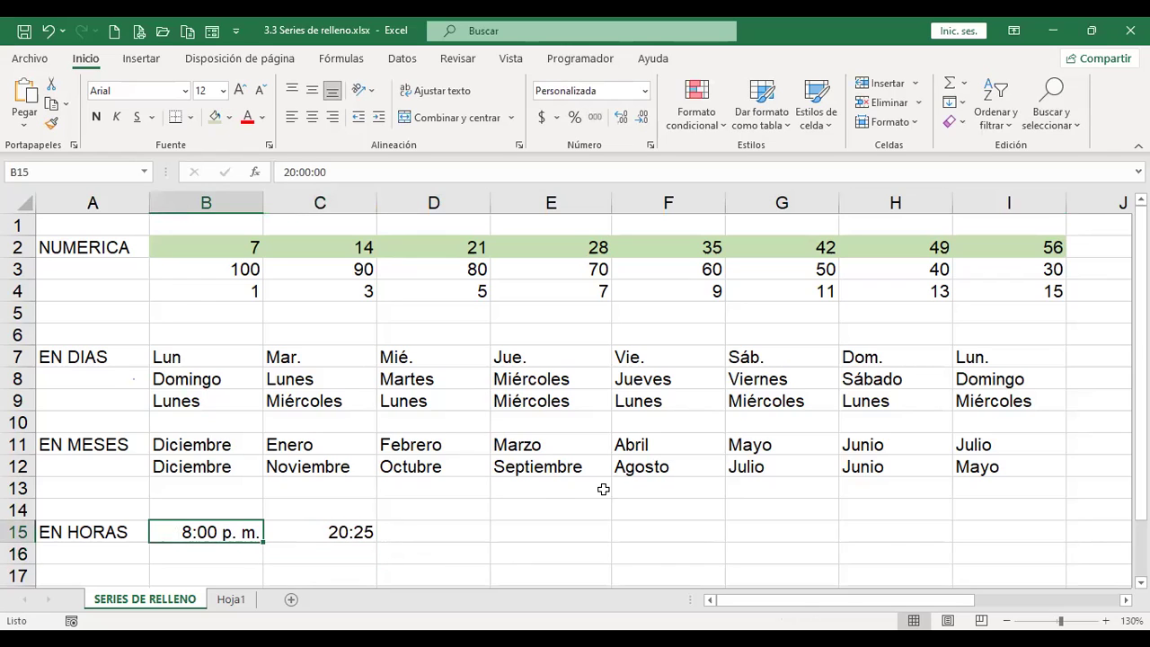
left_click(52, 130)
left_click(315, 532)
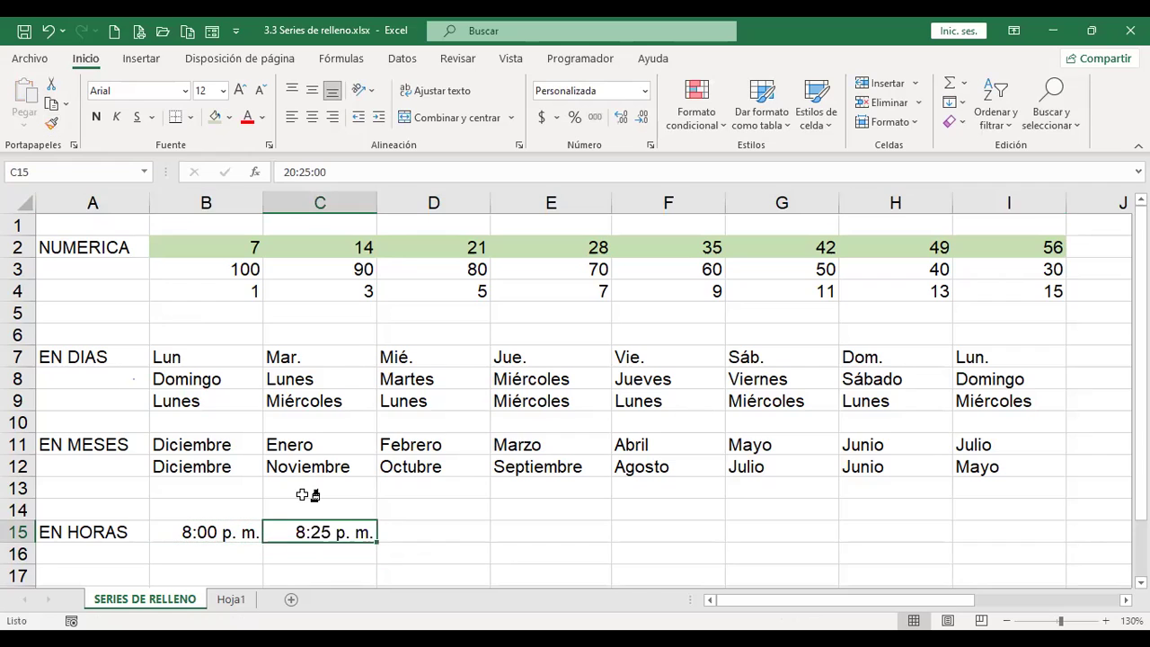
Step: Fill B15:I15 in 25-minute steps, from 8:00 p. m. to 10:55 p. m
left_click_drag(228, 532, 323, 533)
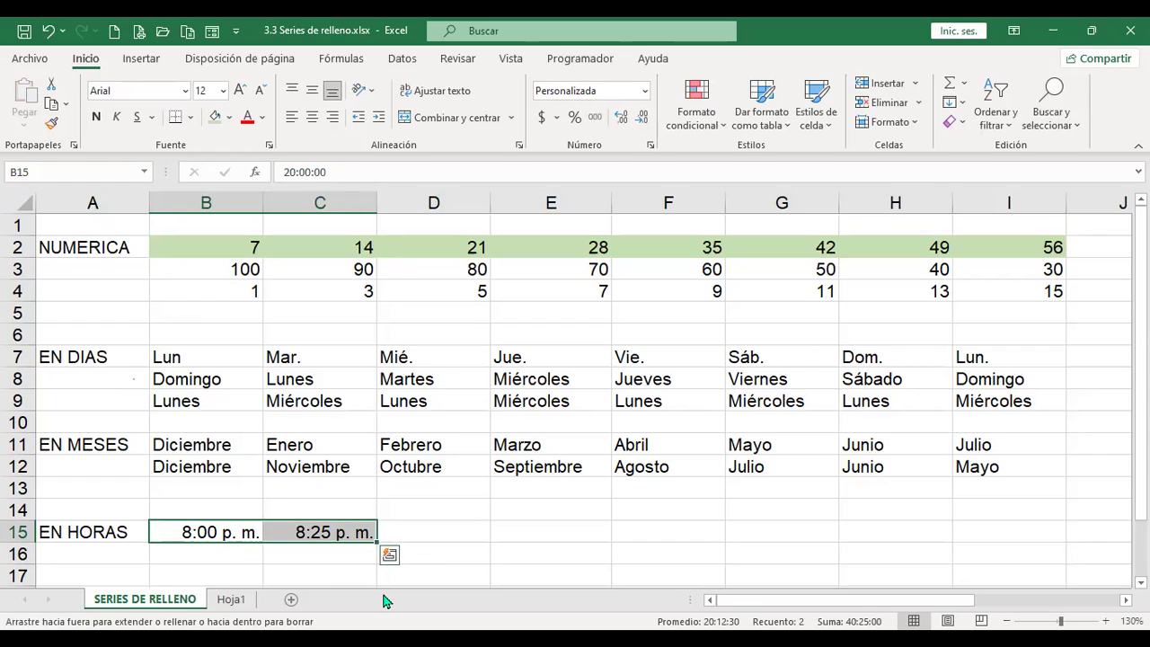
left_click_drag(378, 543, 1065, 539)
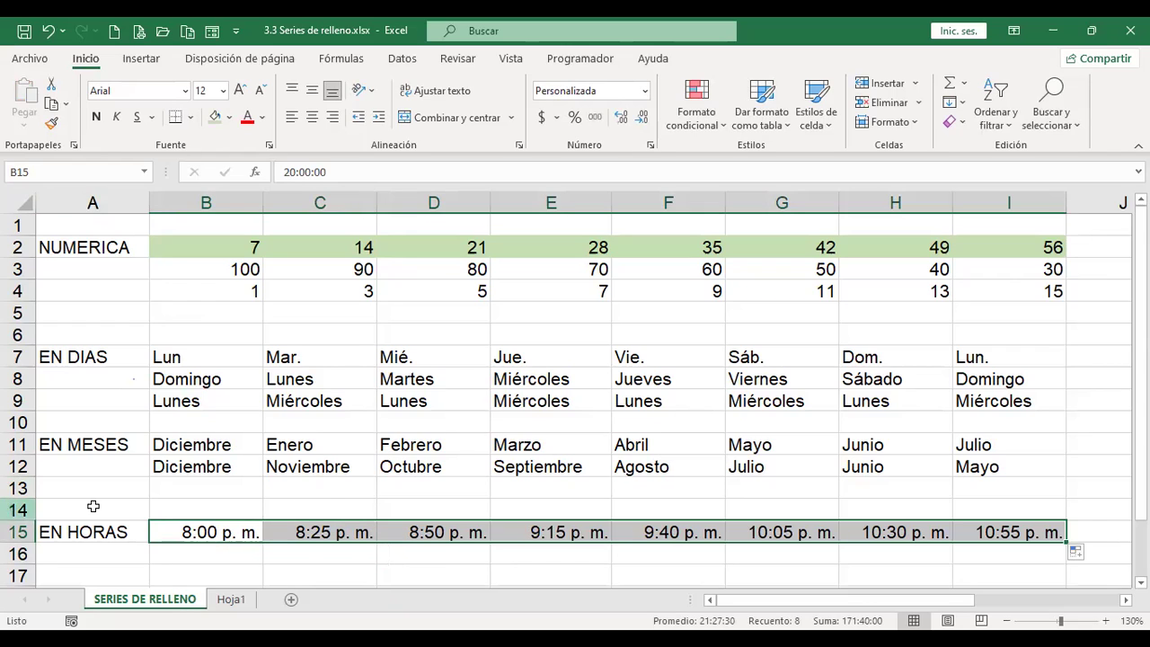
left_click(185, 556)
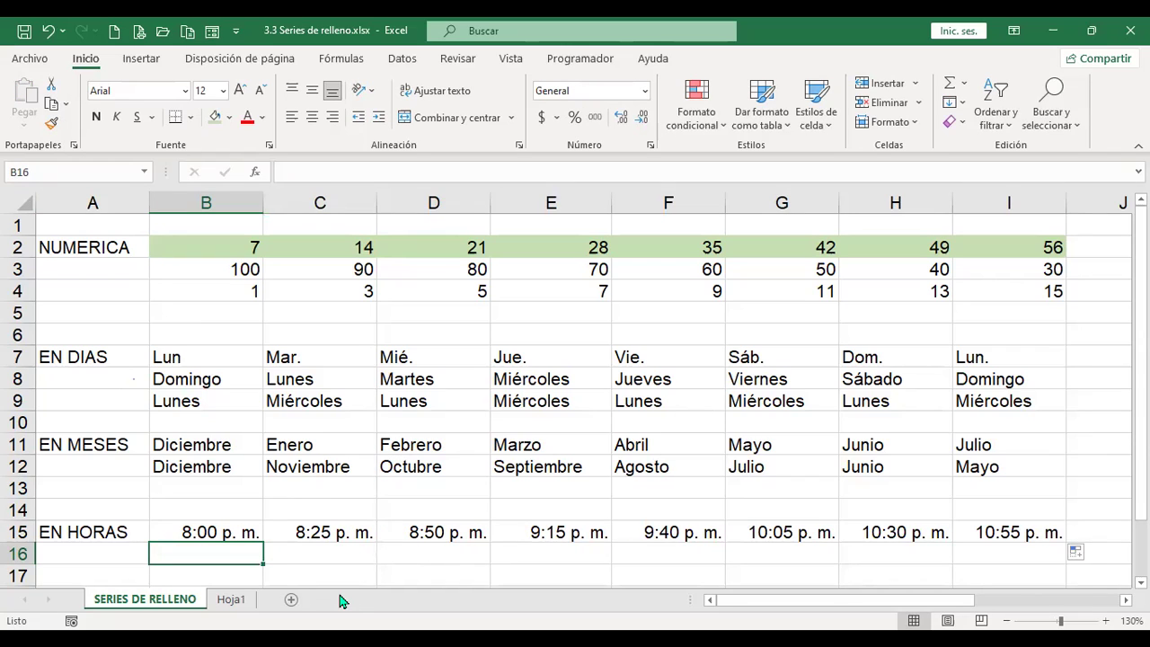
key("Up")
key("Up")
key("Right")
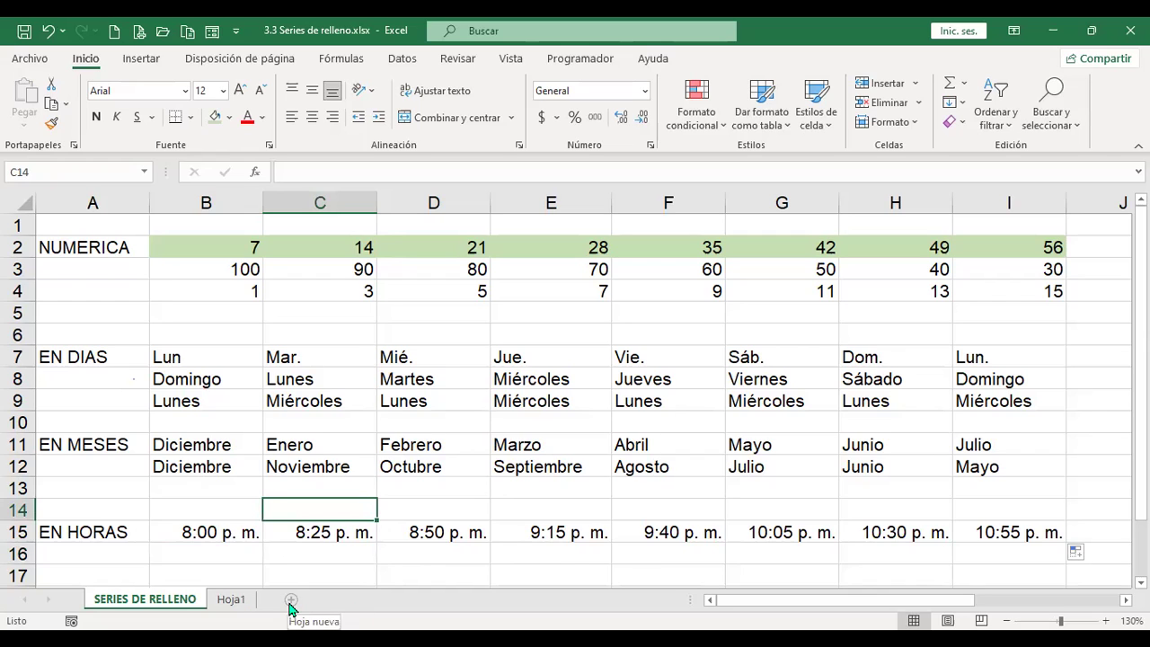
Step: Add a new blank sheet, Hoja2, to the workbook
left_click(230, 599)
scroll(460, 449, "down", 3)
scroll(493, 472, "up", 1)
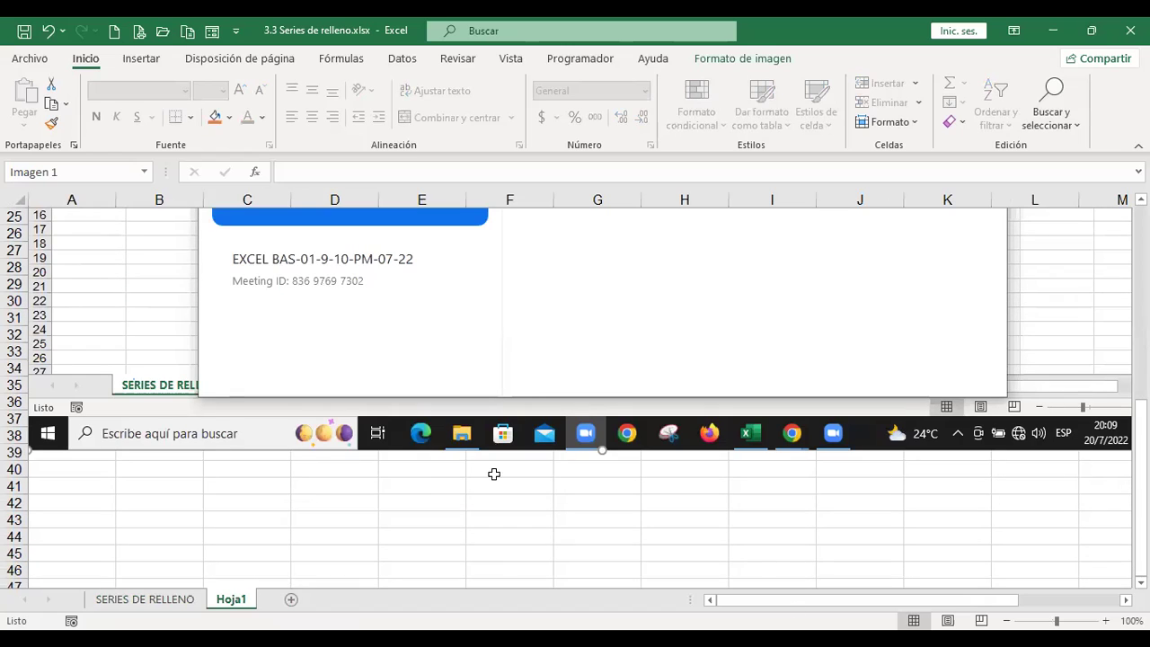
left_click_drag(920, 607, 1057, 606)
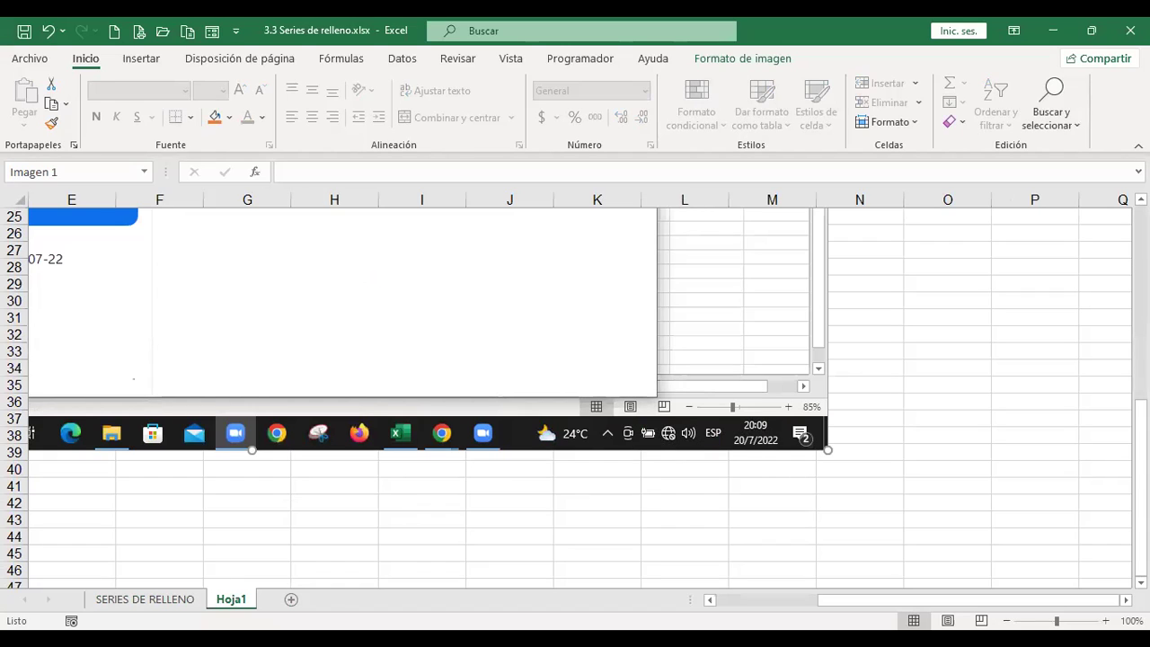
left_click(290, 606)
left_click(330, 469)
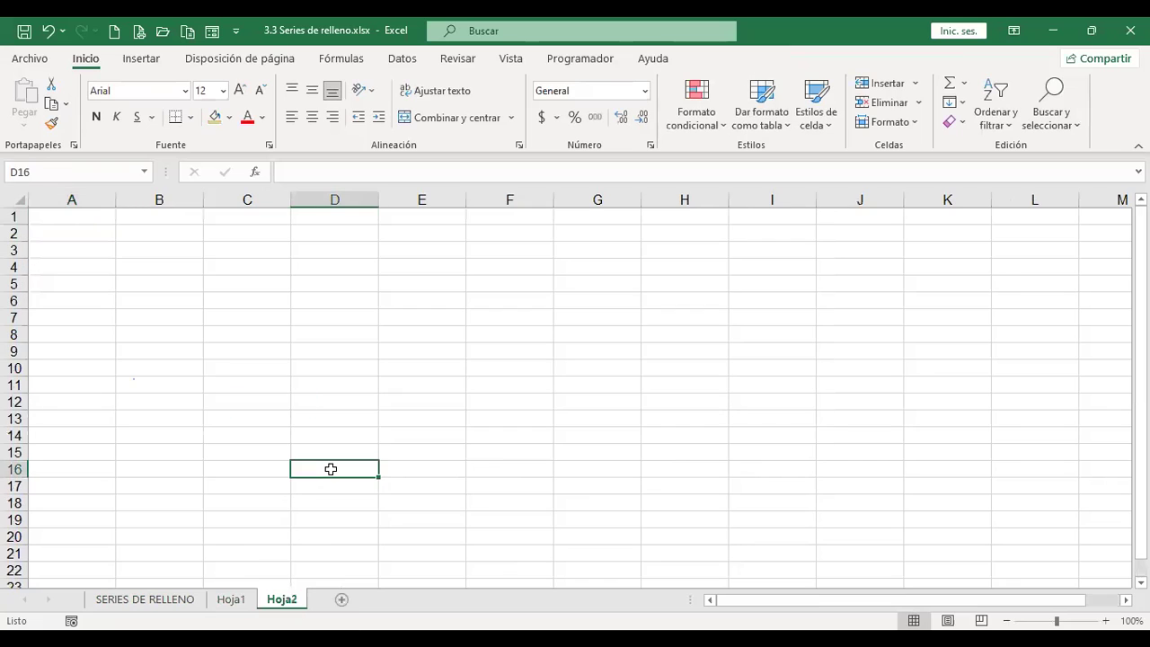
key("ctrl+Home")
scroll(331, 469, "up", 3)
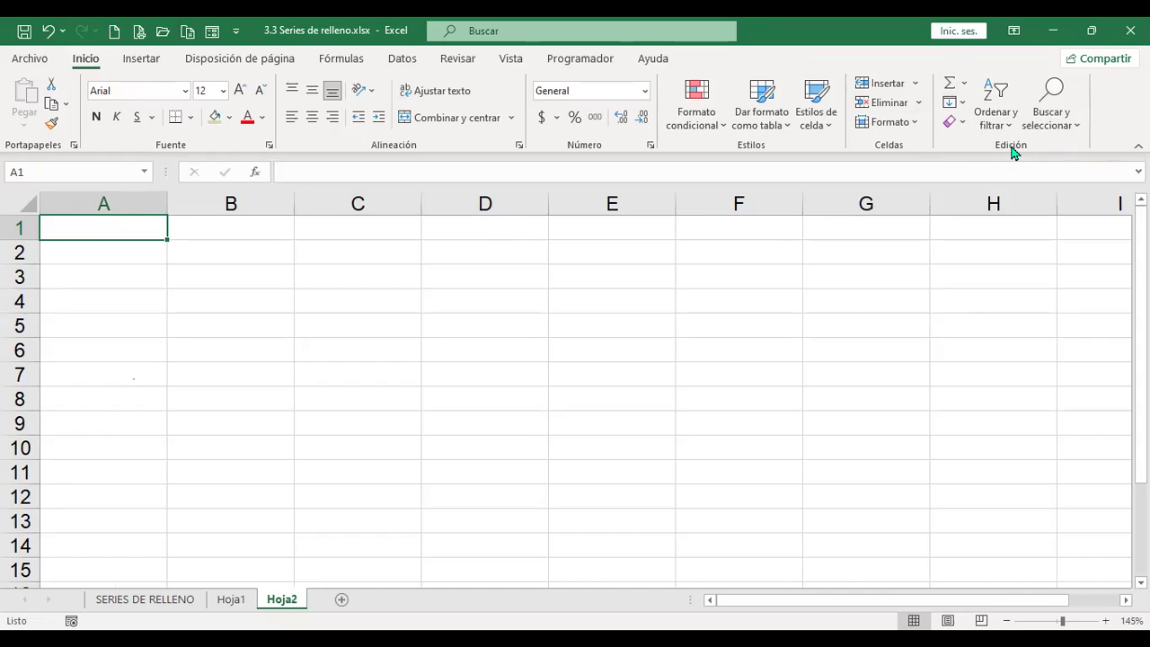
Step: Look over the Rellenar fill options, then return to the SERIES DE RELLENO sheet
left_click(961, 103)
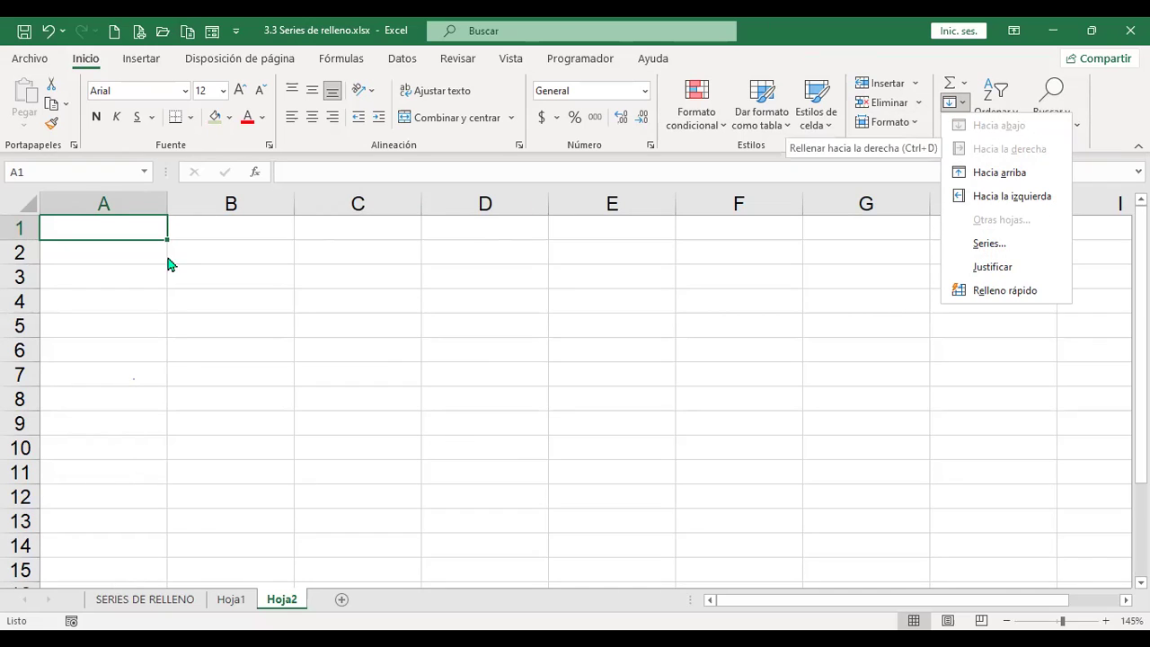
left_click(122, 231)
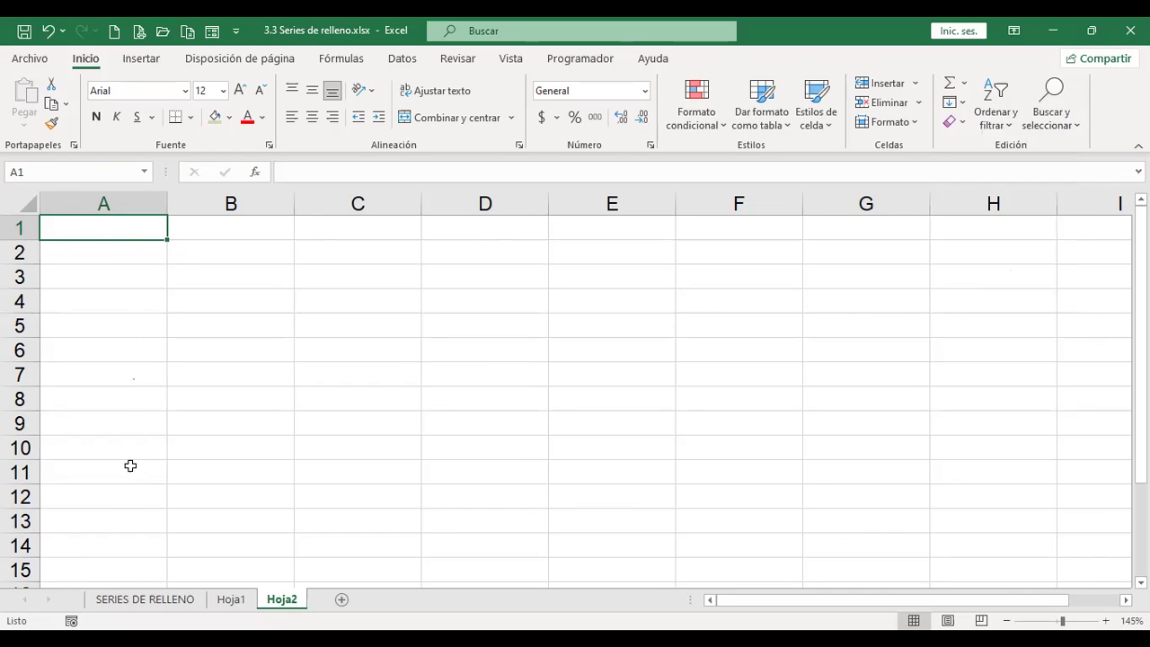
left_click(167, 601)
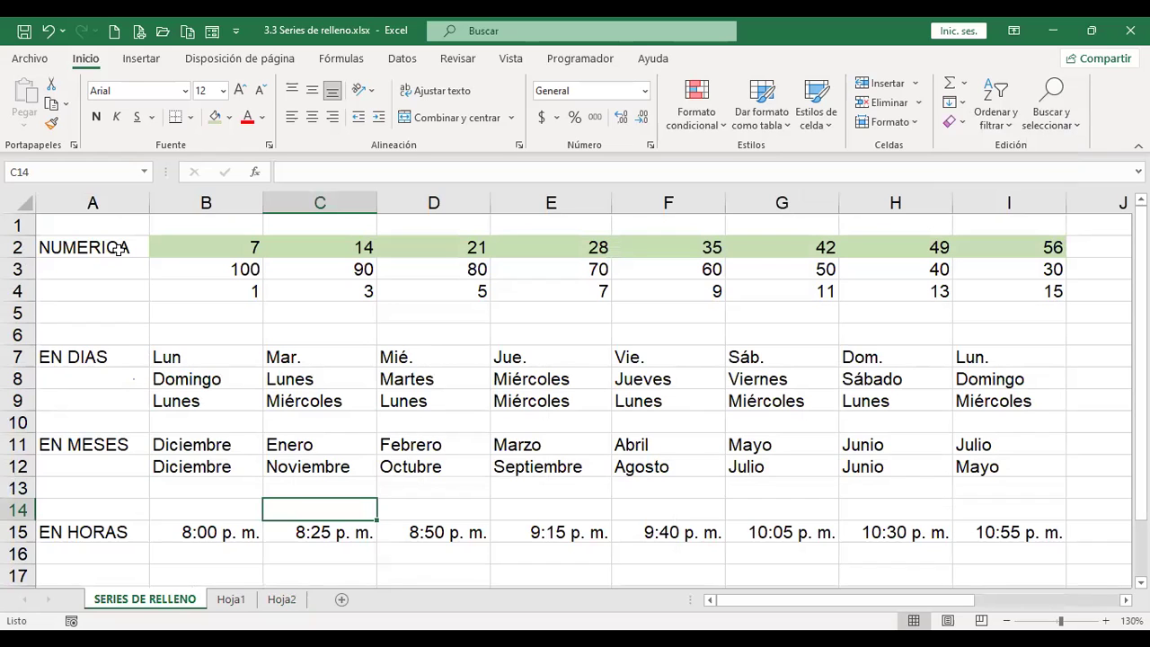
Step: Copy column A's labels from SERIES DE RELLENO into column A of Hoja2
left_click(114, 198)
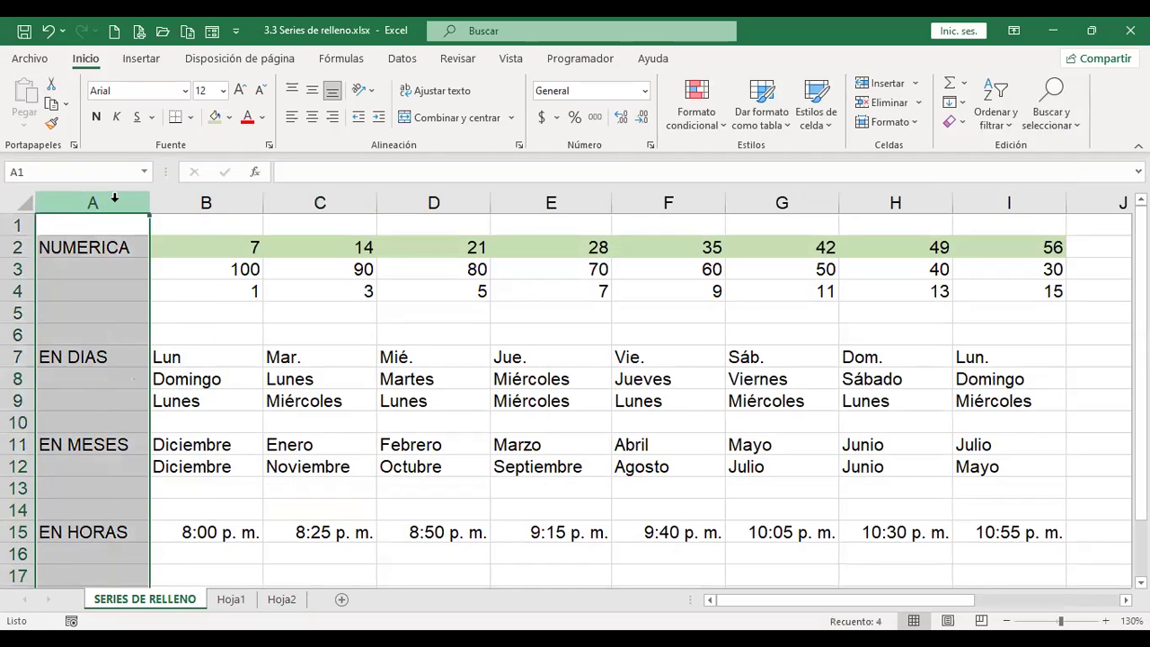
key("ctrl+c")
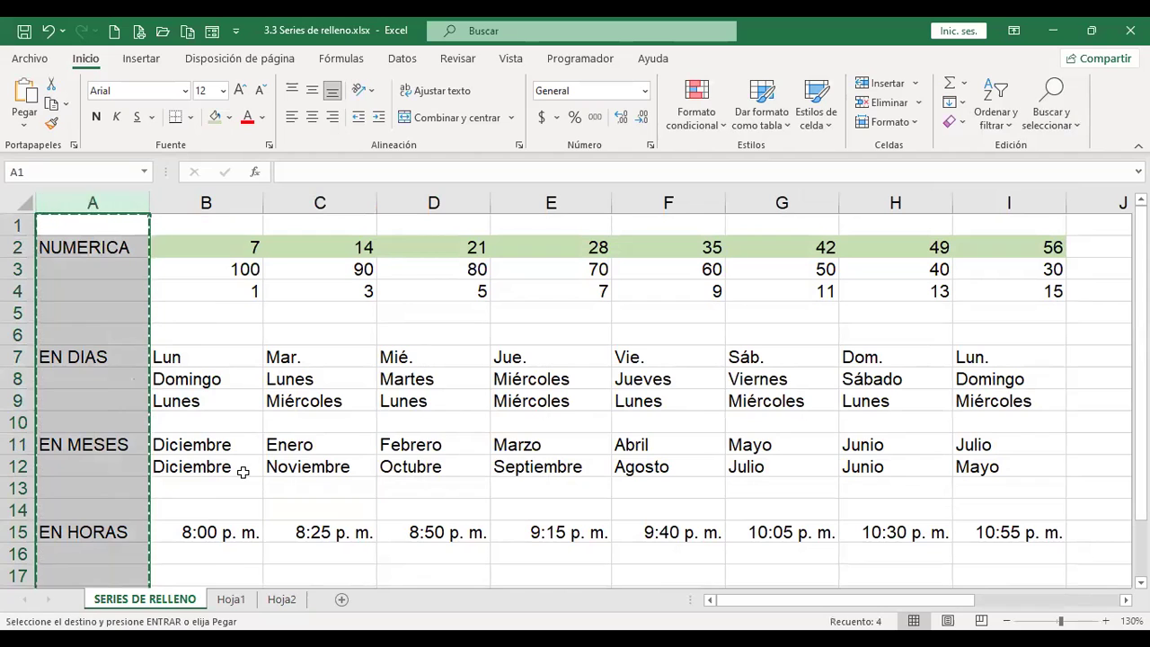
left_click(282, 600)
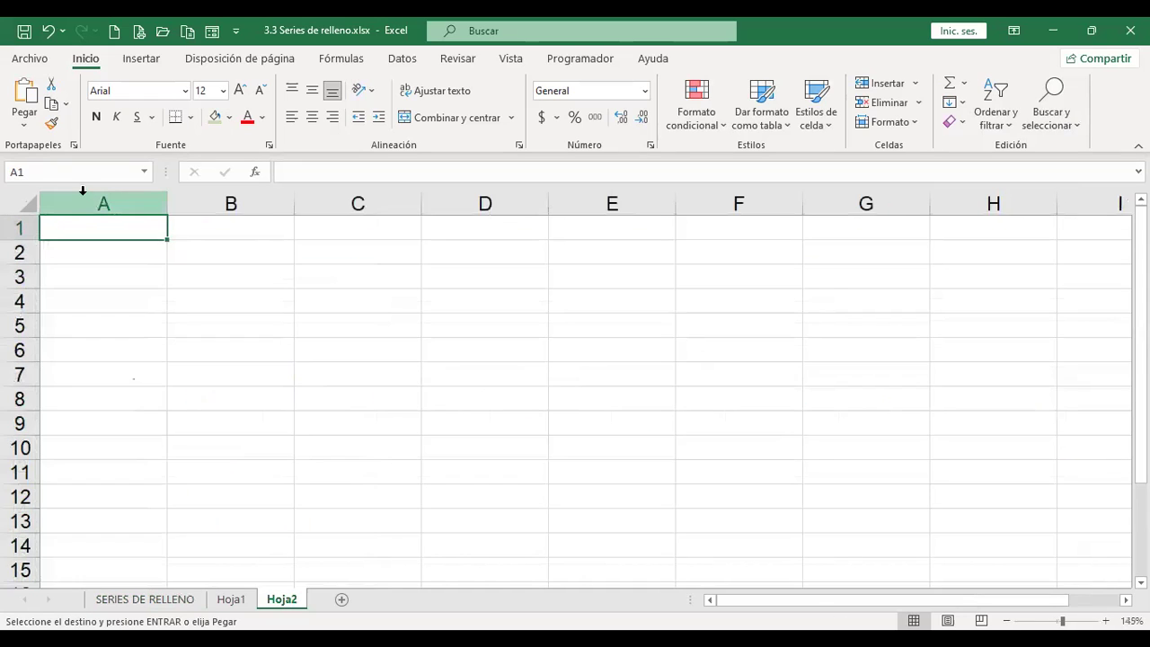
left_click(82, 192)
key("ctrl+v")
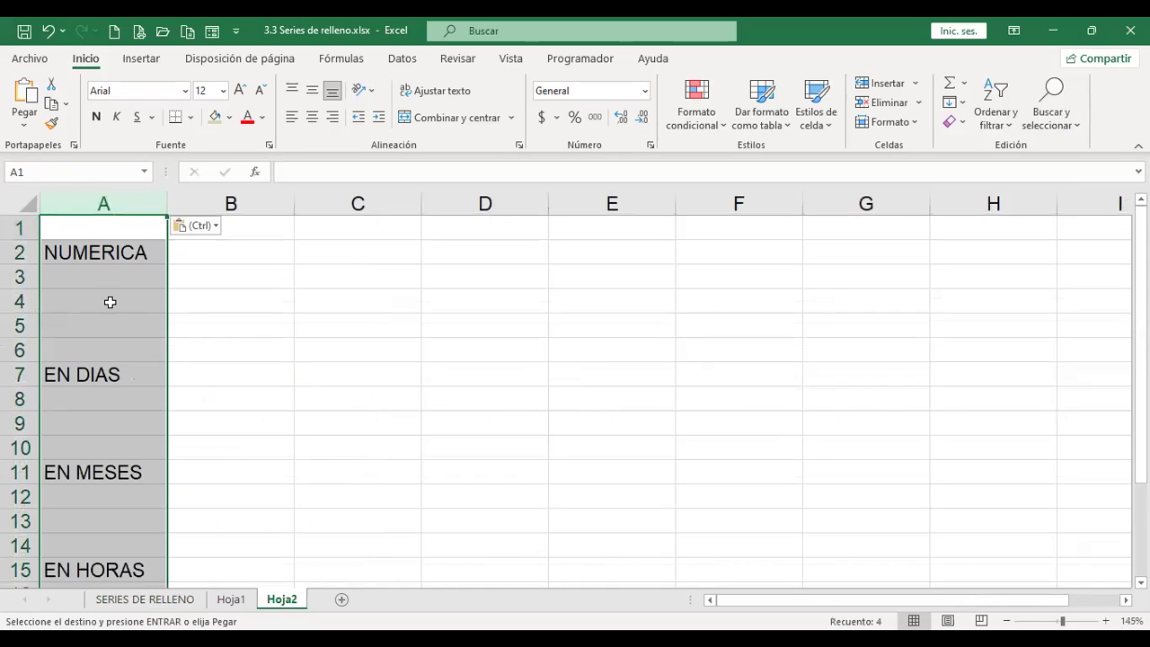
left_click(112, 276)
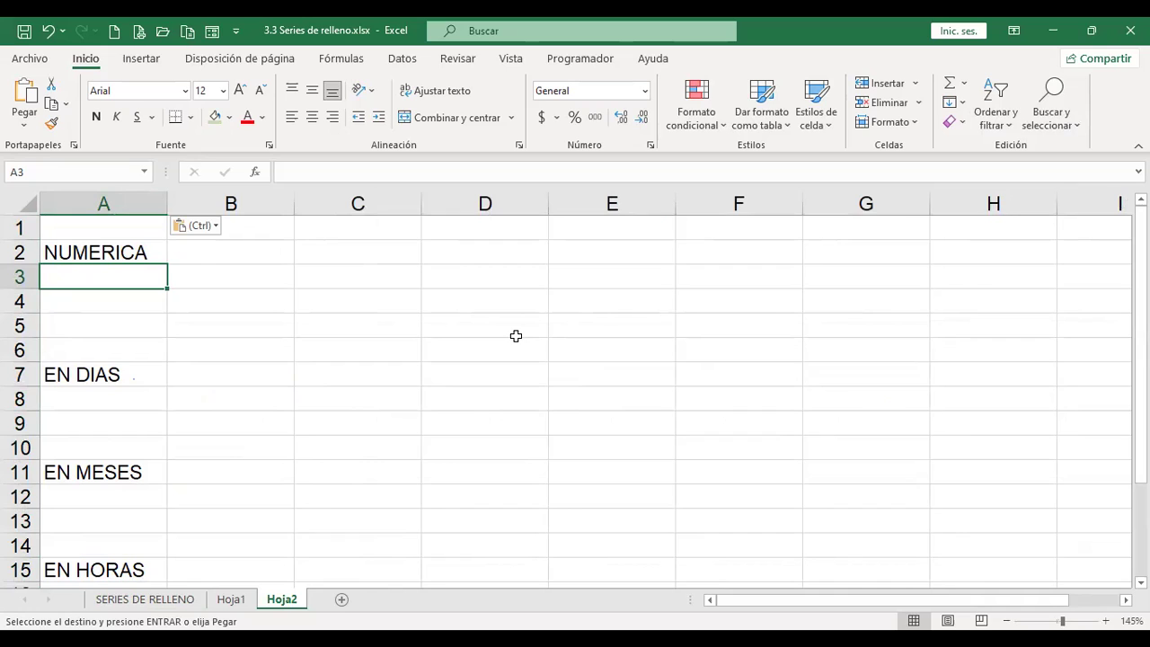
Step: Fill NUMERICA down column A from A2 through A6
left_click(965, 103)
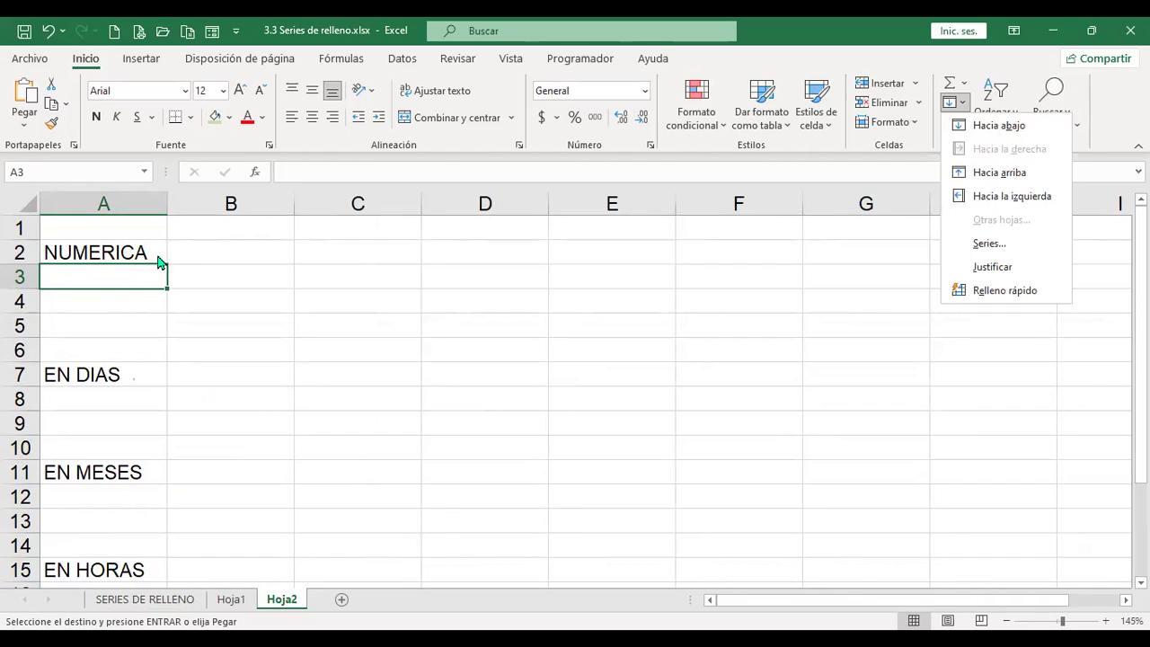
key("ctrl+v")
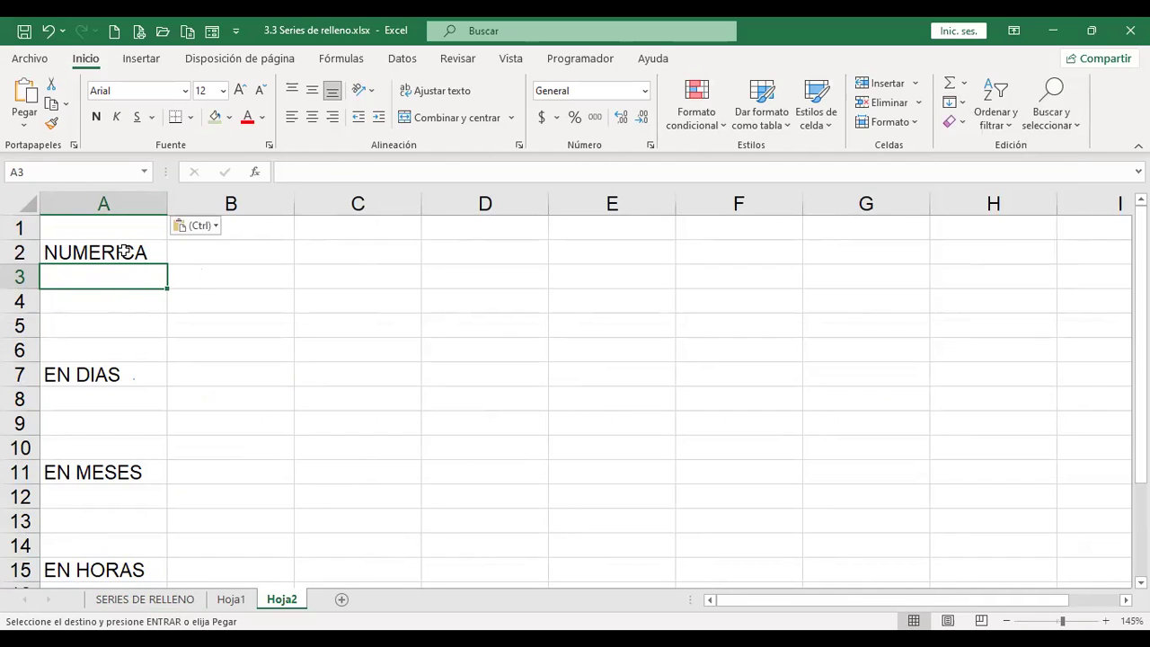
left_click(126, 251)
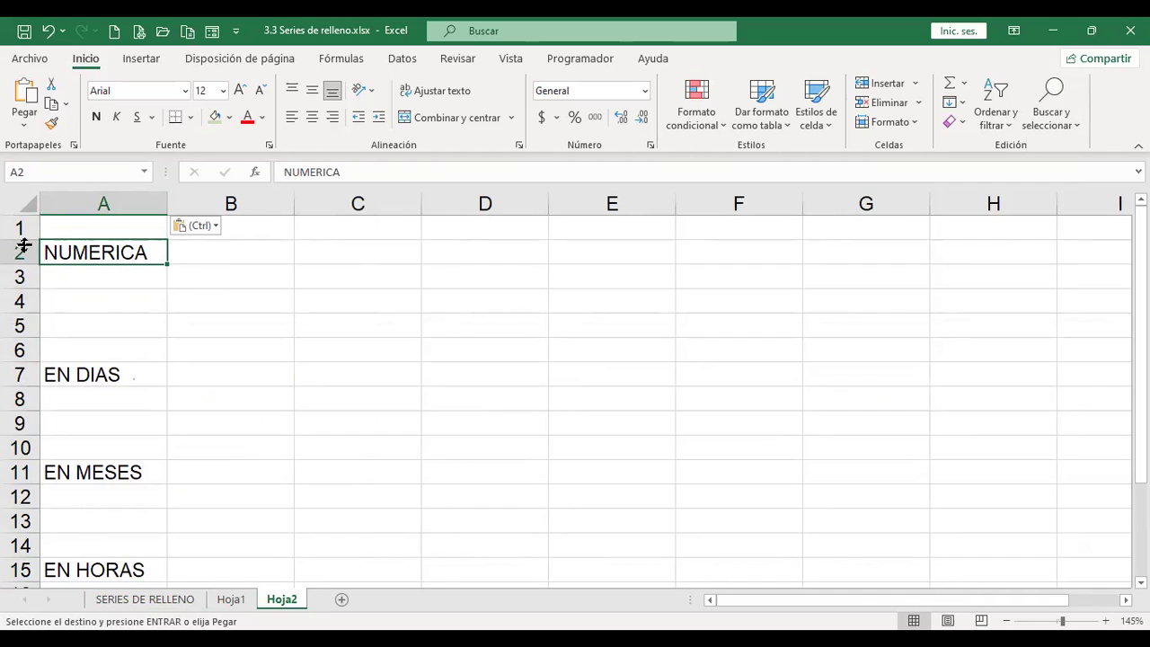
left_click_drag(251, 247, 976, 347)
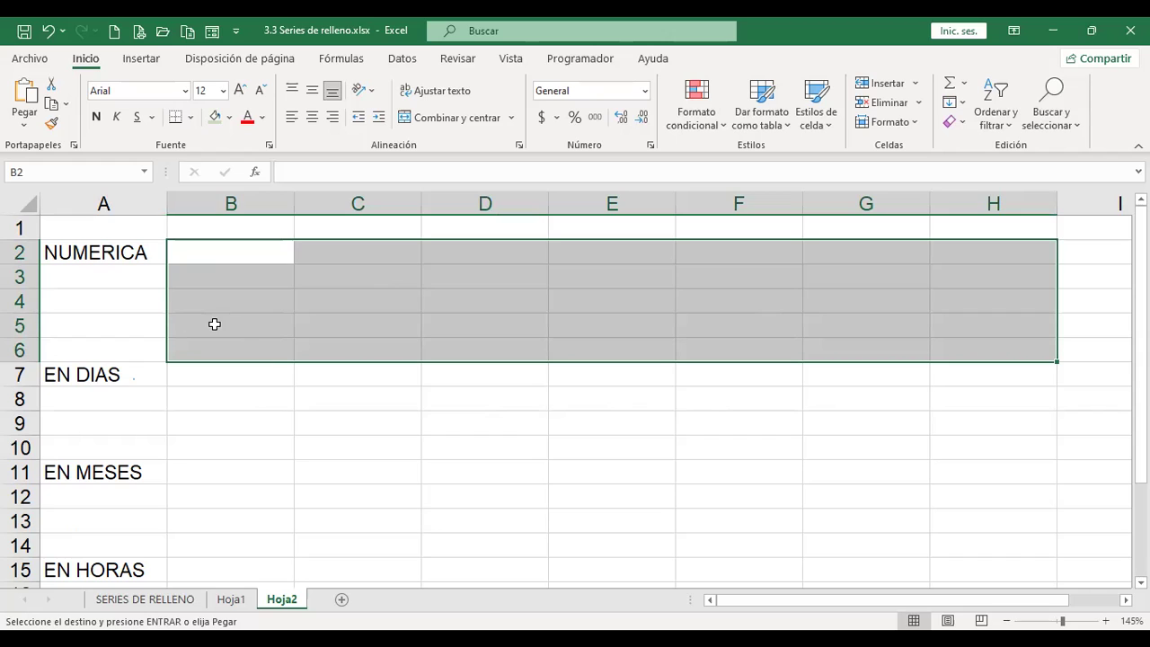
left_click(112, 269)
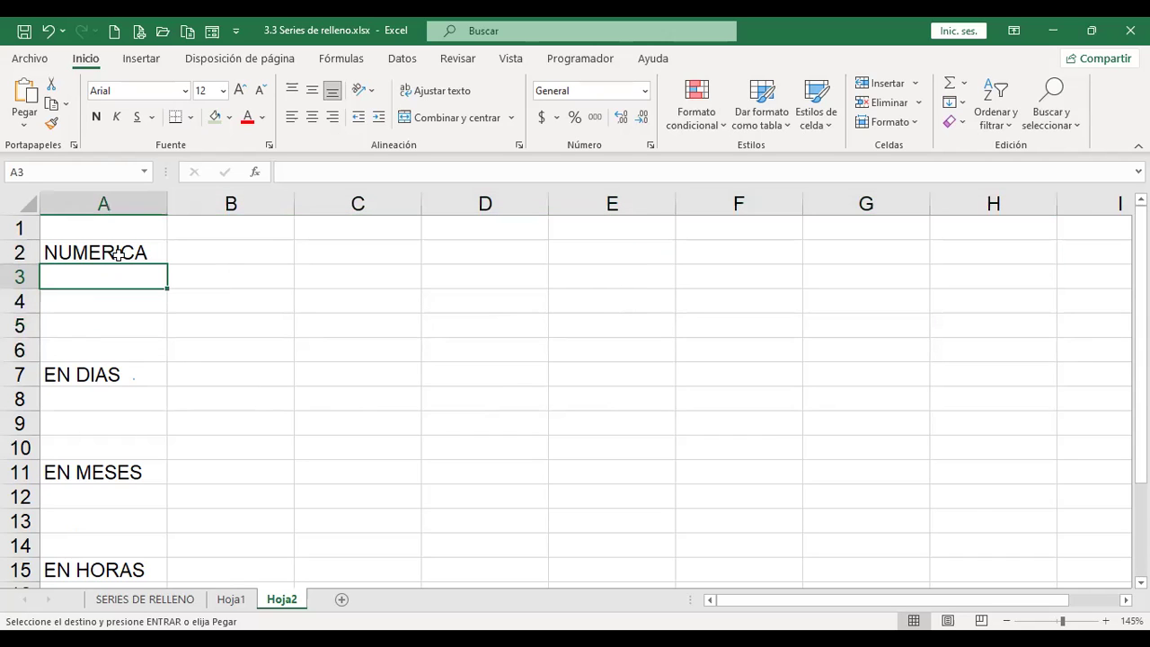
left_click_drag(118, 283, 116, 339)
left_click_drag(143, 252, 126, 339)
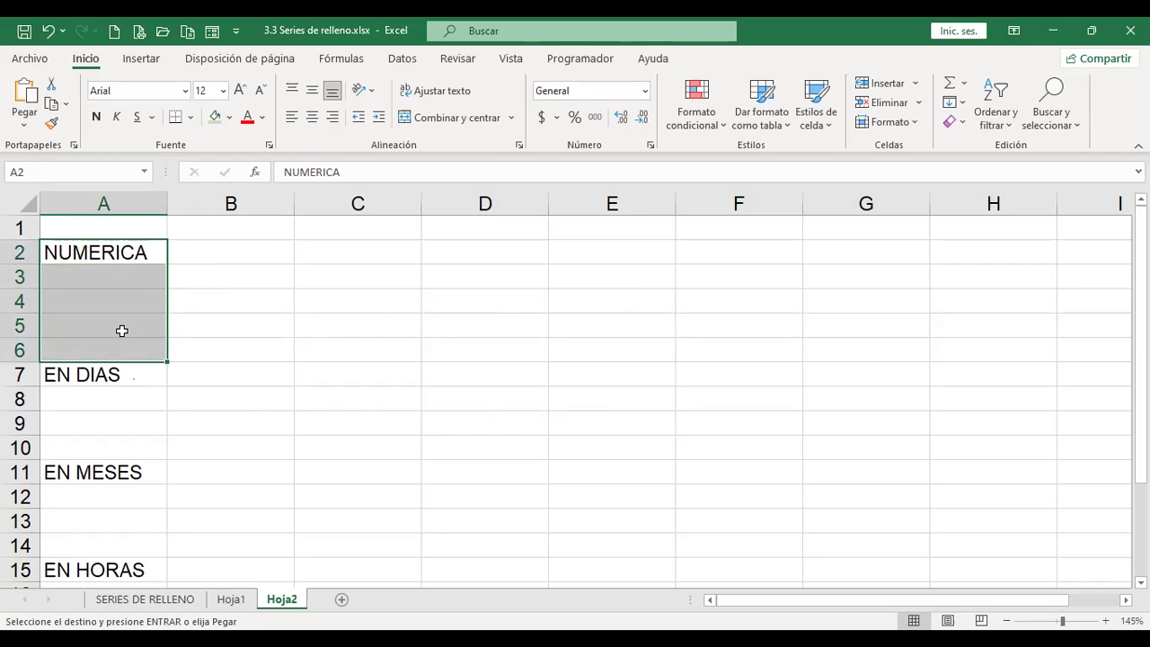
left_click(962, 104)
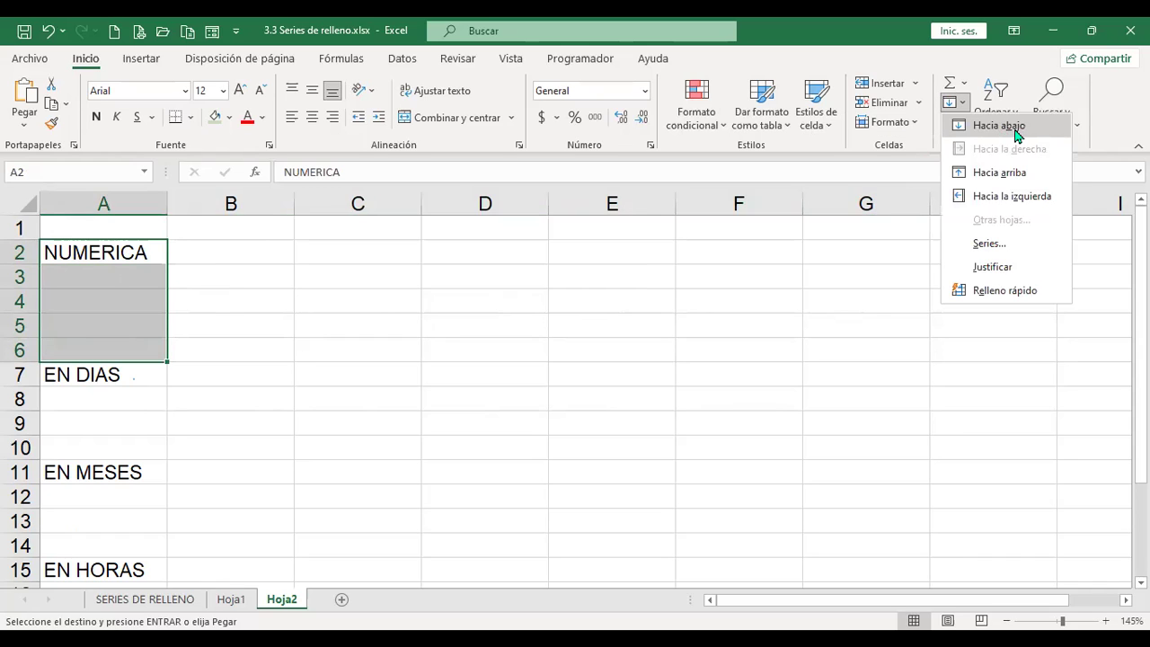
left_click(998, 126)
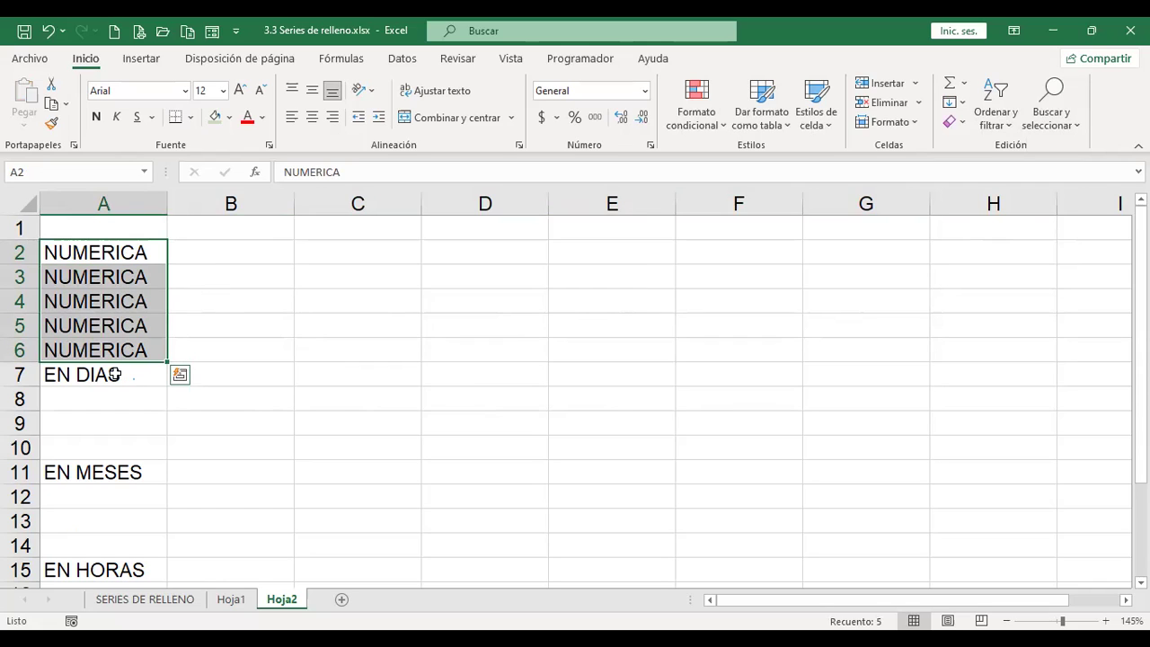
Step: Fill EN DIAS down column A from A7 through A10
left_click_drag(115, 375, 118, 444)
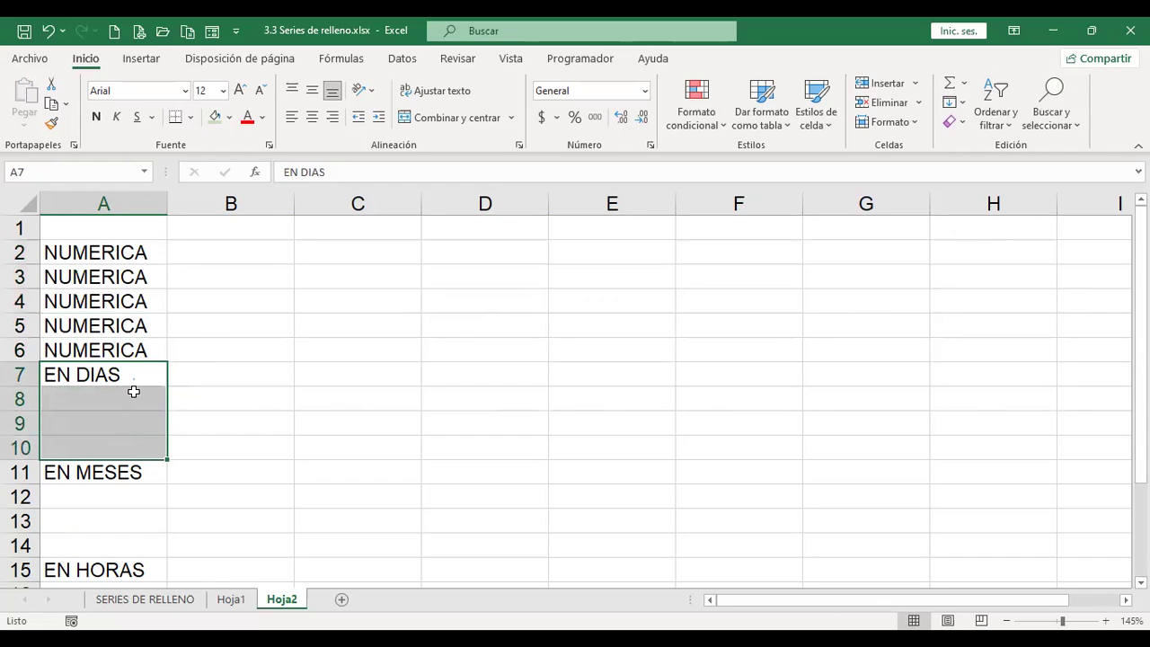
left_click(965, 103)
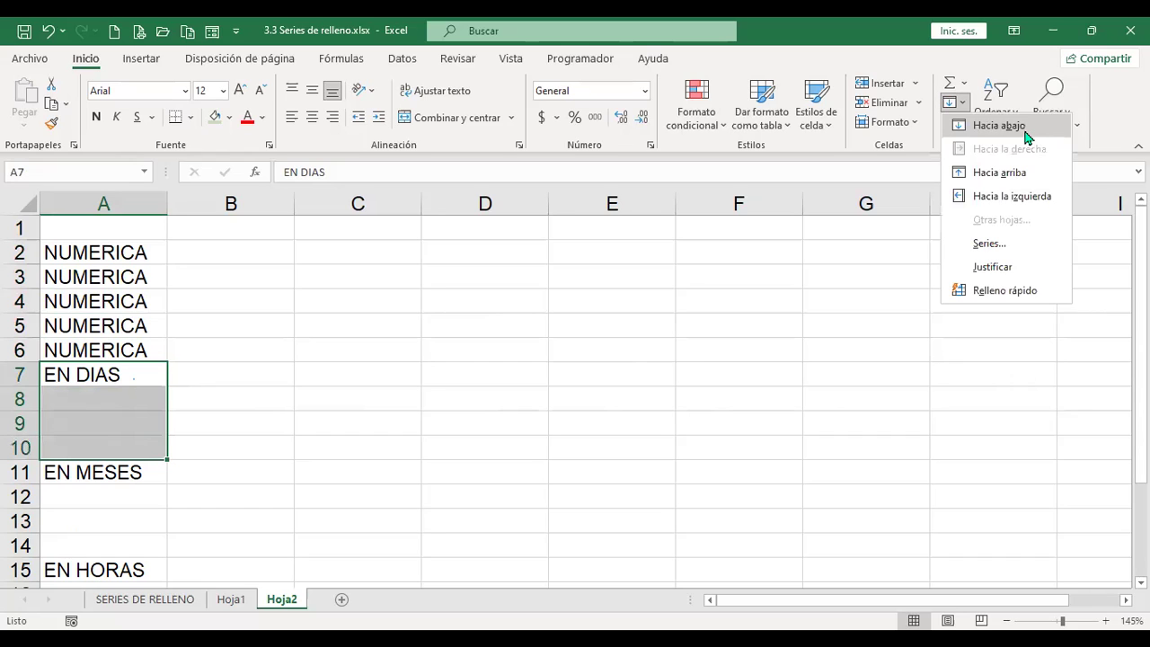
left_click(999, 126)
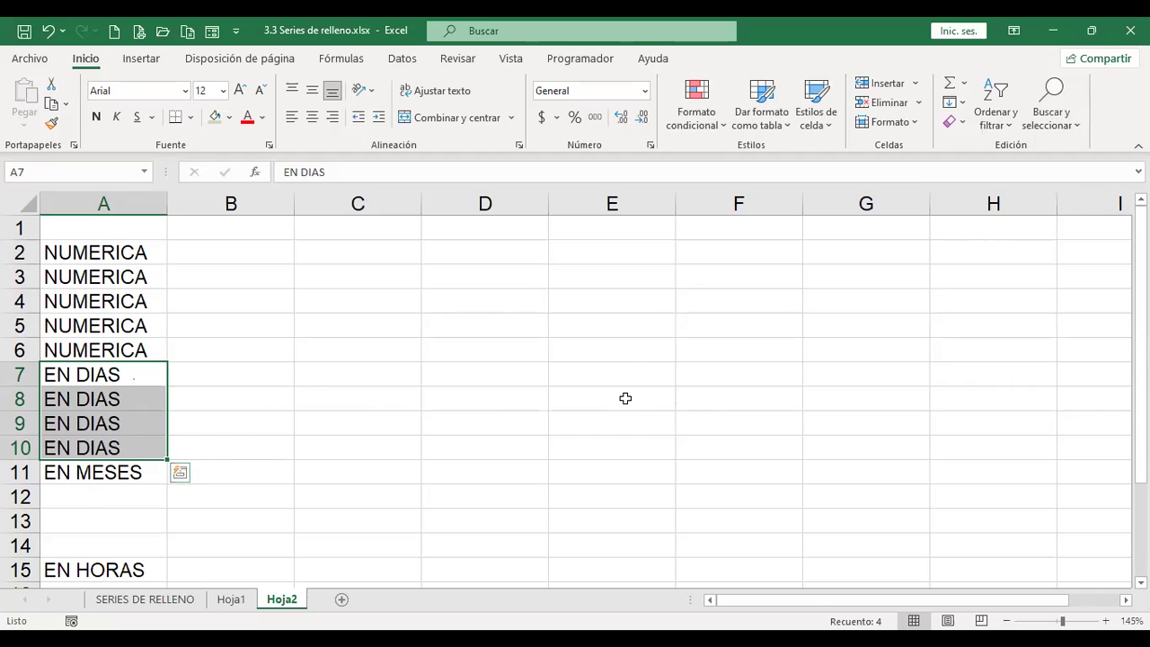
left_click(962, 104)
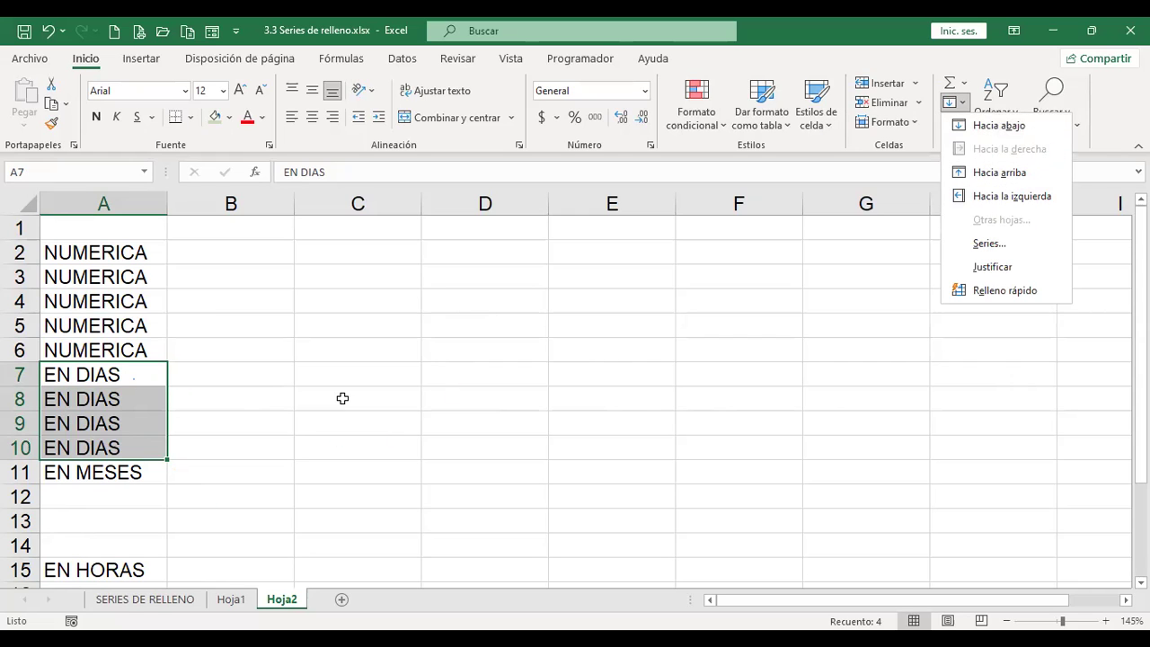
left_click(145, 599)
Step: Check the SERIES DE RELLENO and Hoja1 sheets, then return to Hoja2
left_click(144, 599)
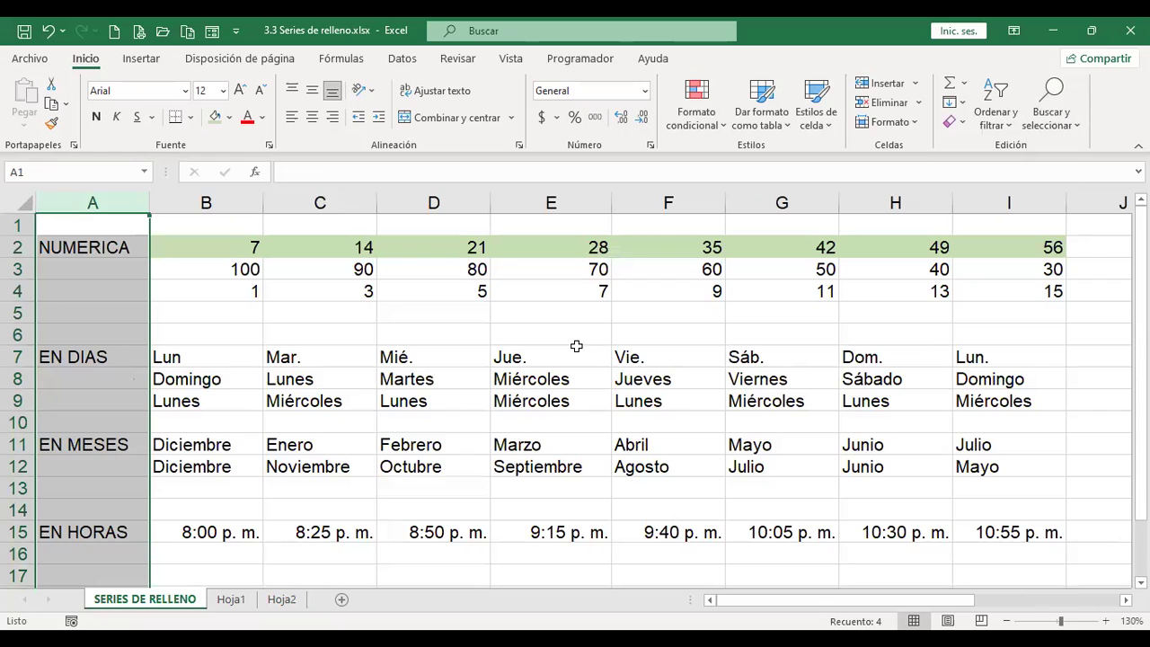
left_click(231, 600)
left_click(286, 600)
left_click(212, 270)
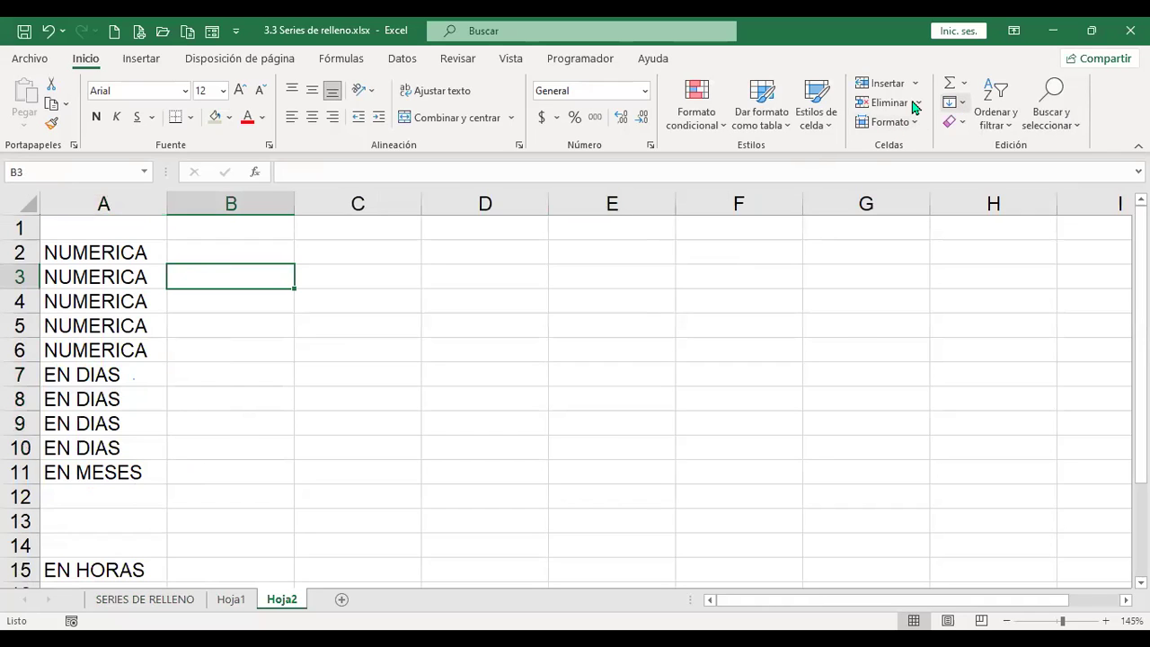
left_click_drag(116, 249, 108, 467)
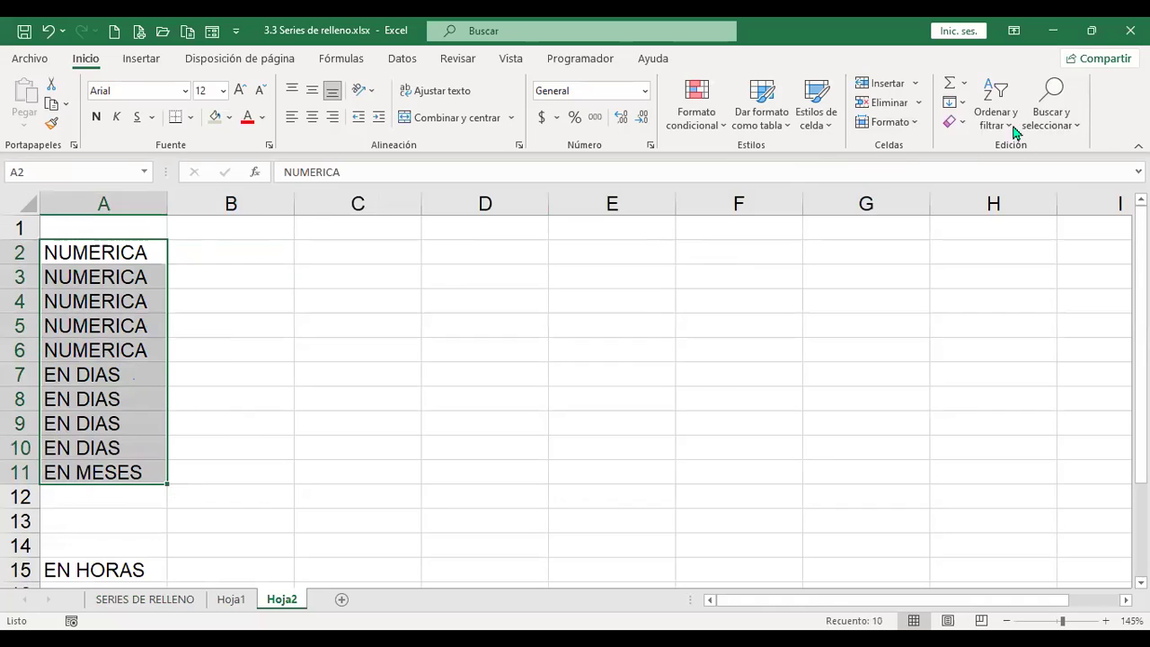
left_click(953, 101)
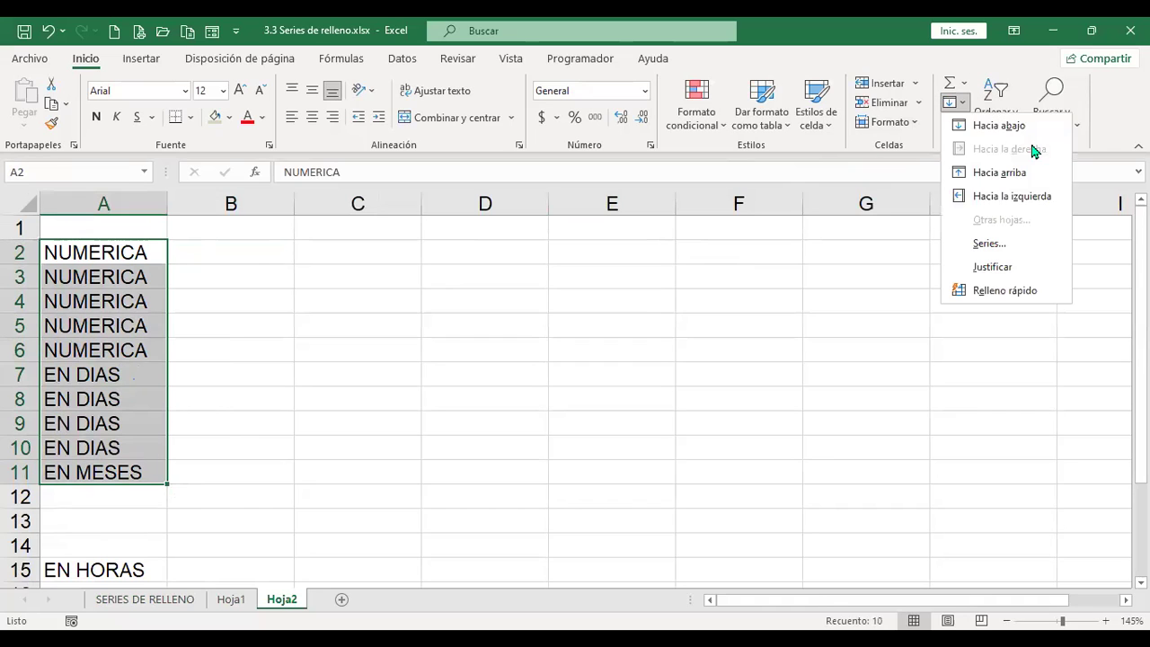
left_click(197, 246)
left_click(197, 246)
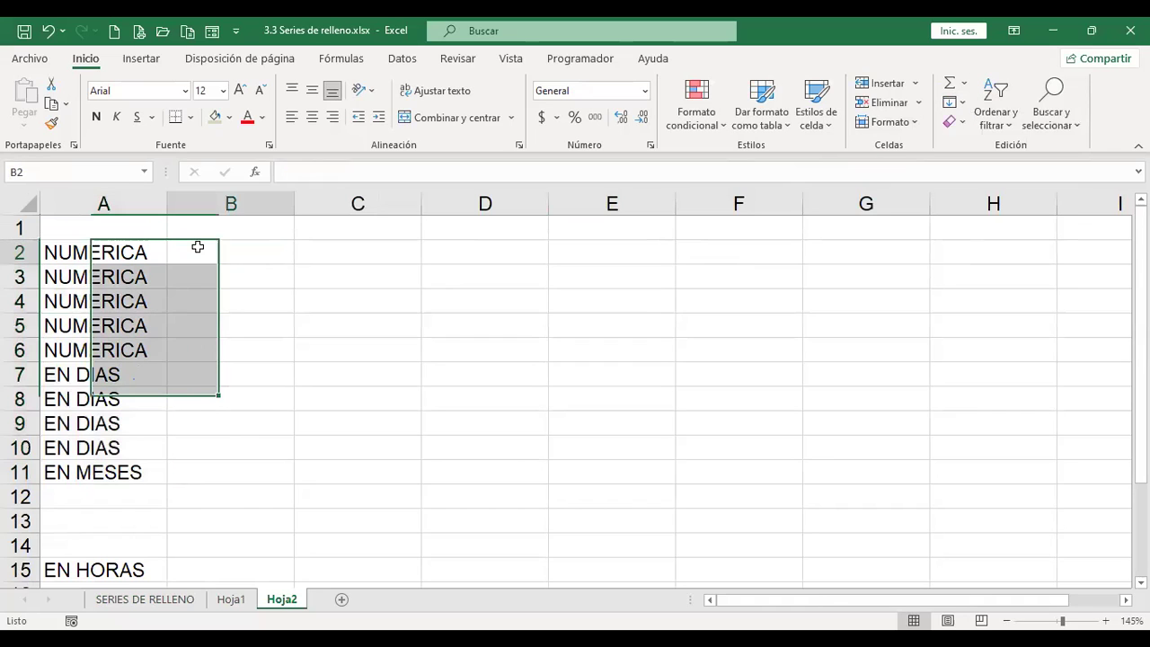
left_click(130, 250)
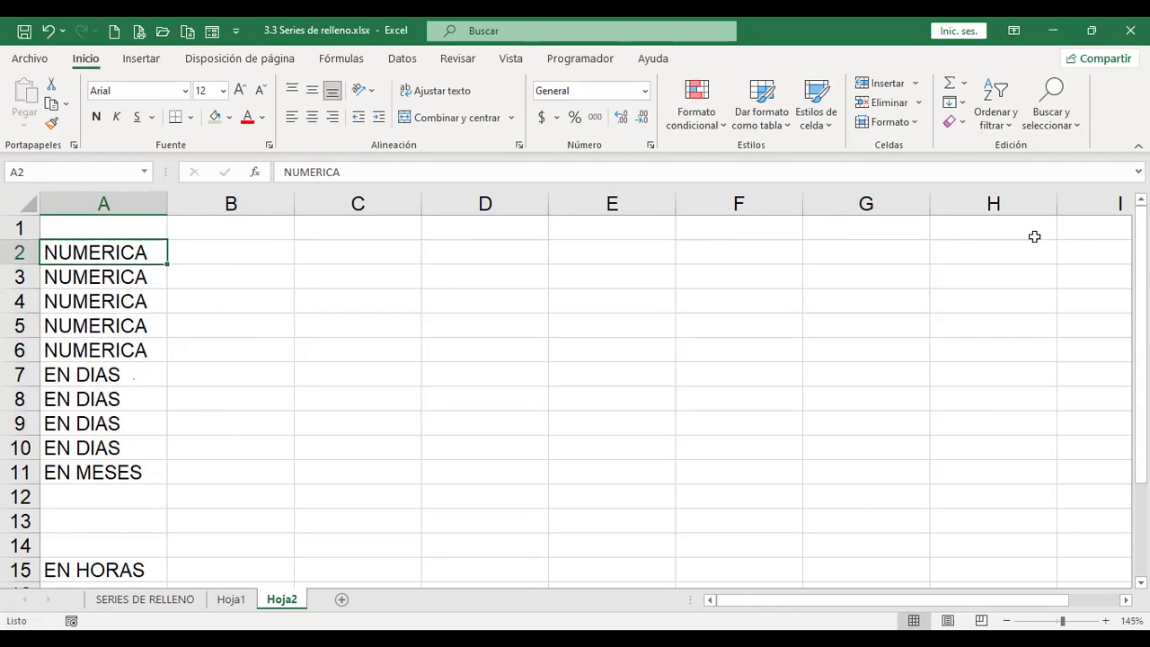
left_click(962, 103)
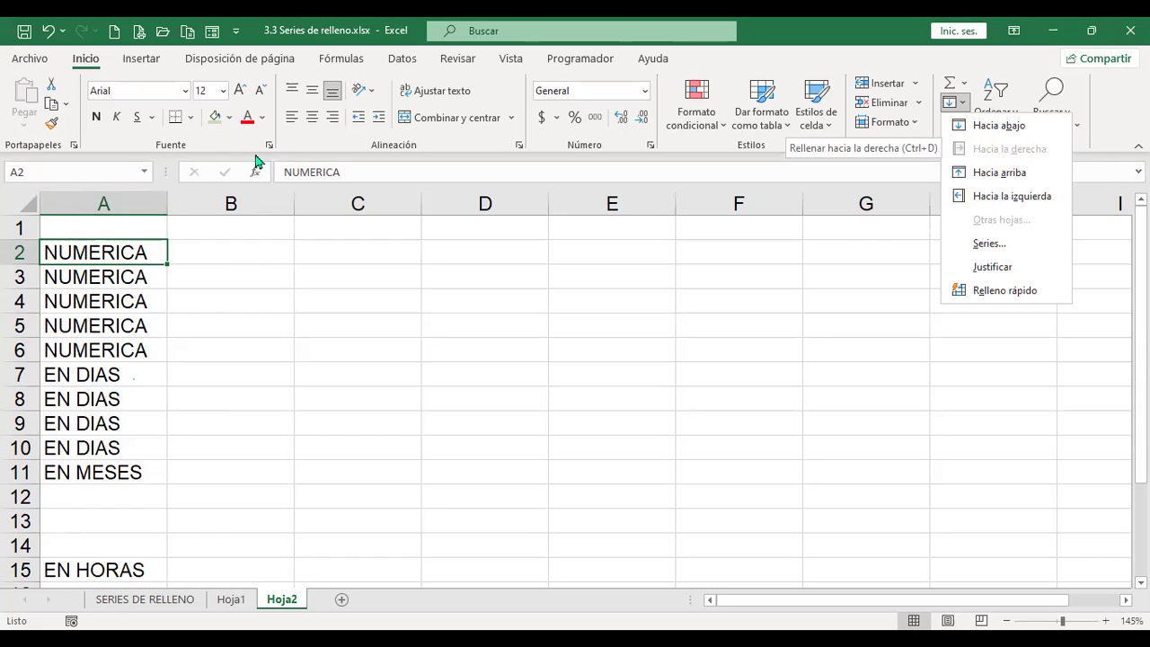
left_click(265, 253)
left_click(265, 254)
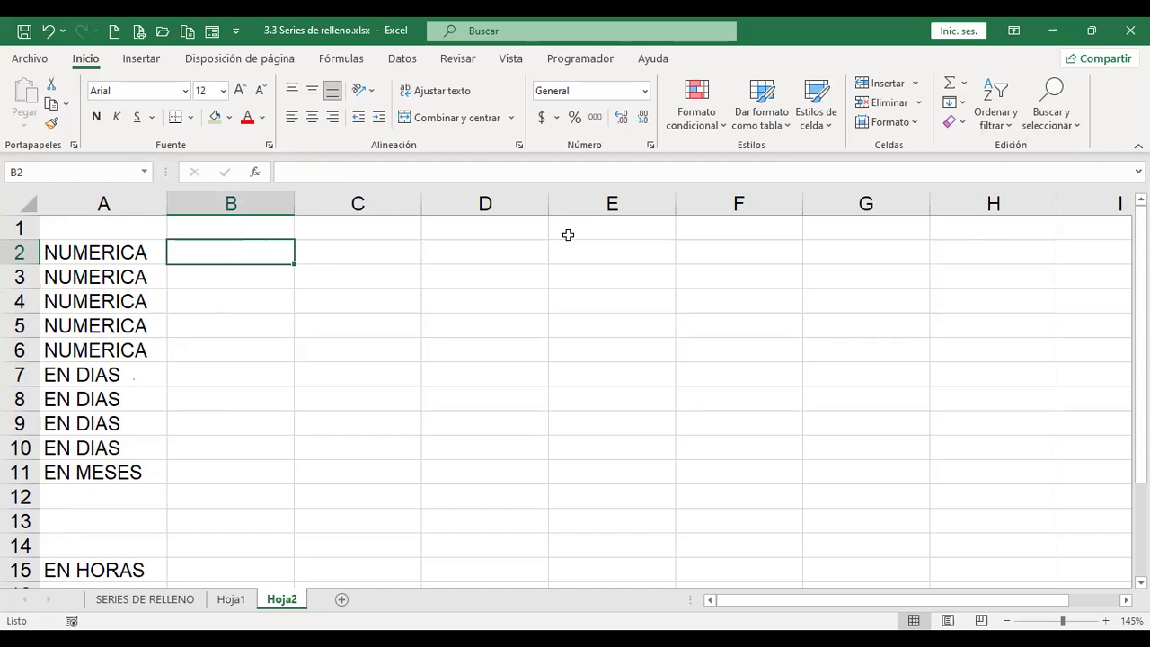
left_click(966, 106)
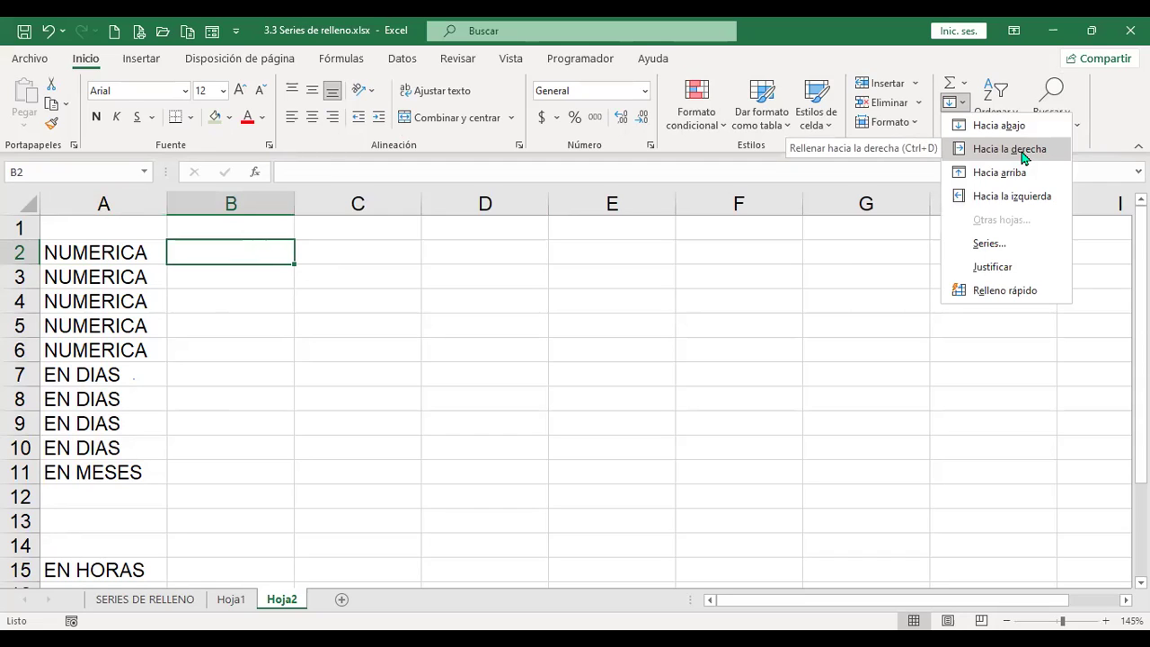
left_click(1023, 157)
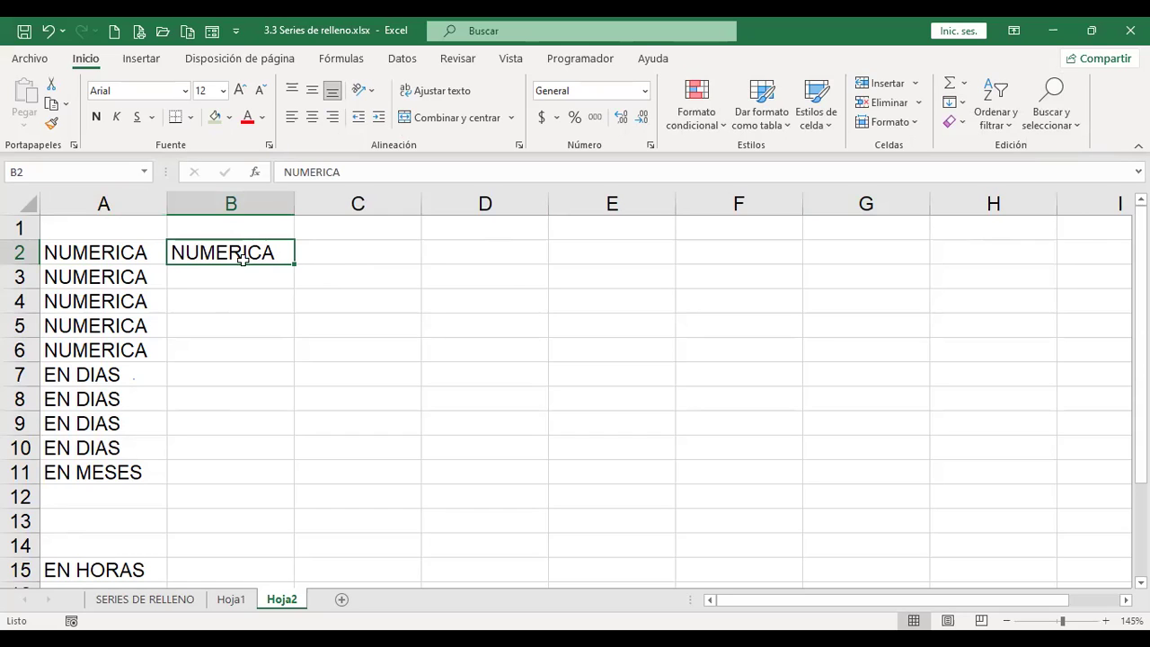
key("Delete")
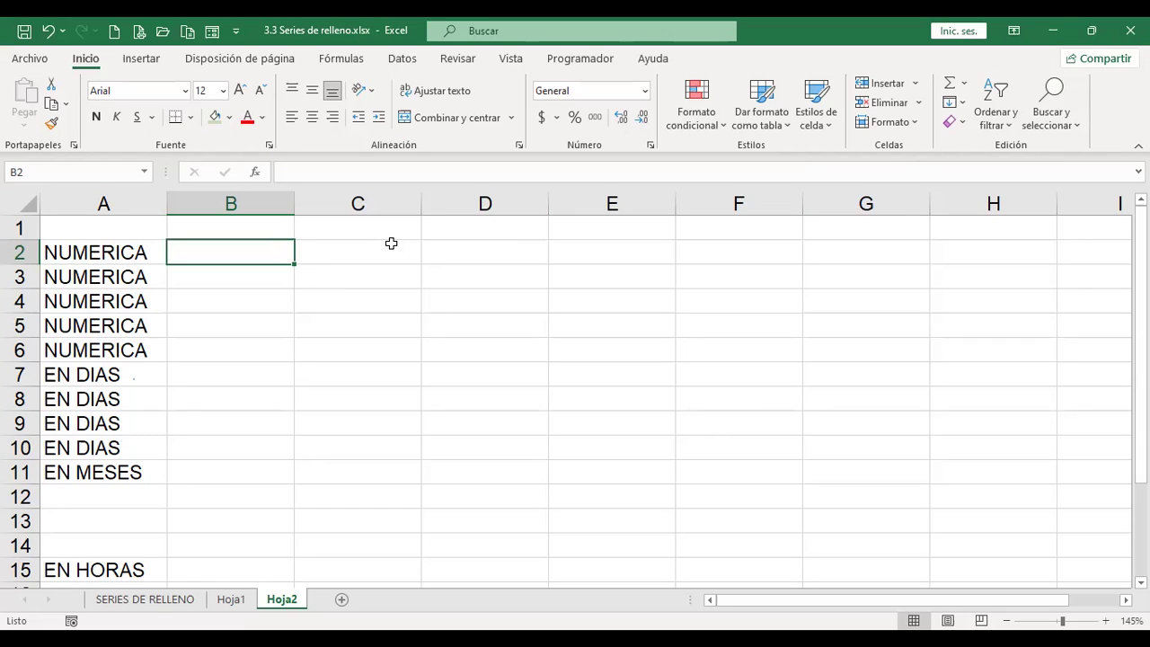
Step: Fill B2:B15 rightward so column B repeats column A's labels, NUMERICA through EN HORAS
left_click_drag(262, 249, 255, 570)
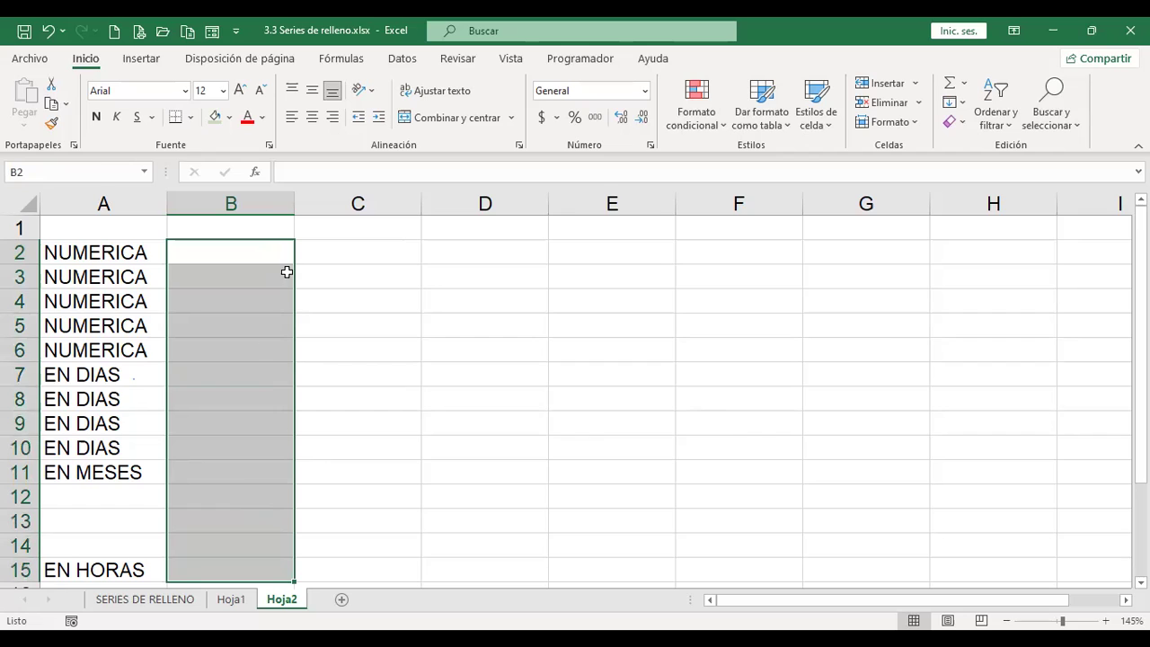
left_click(967, 105)
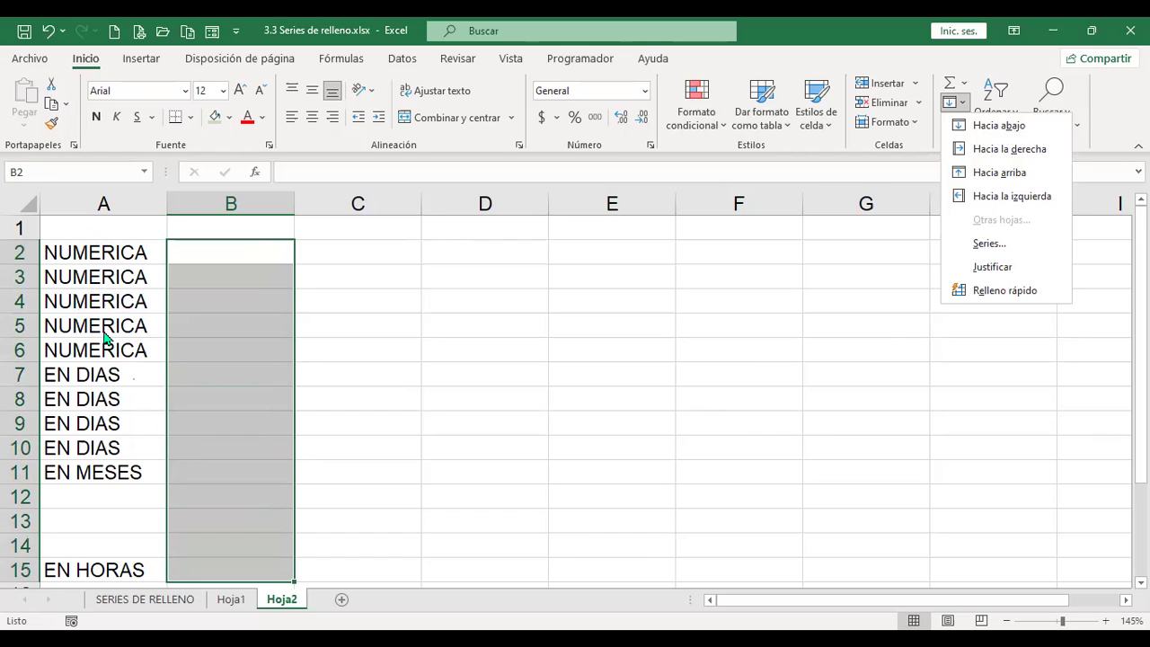
left_click(1039, 157)
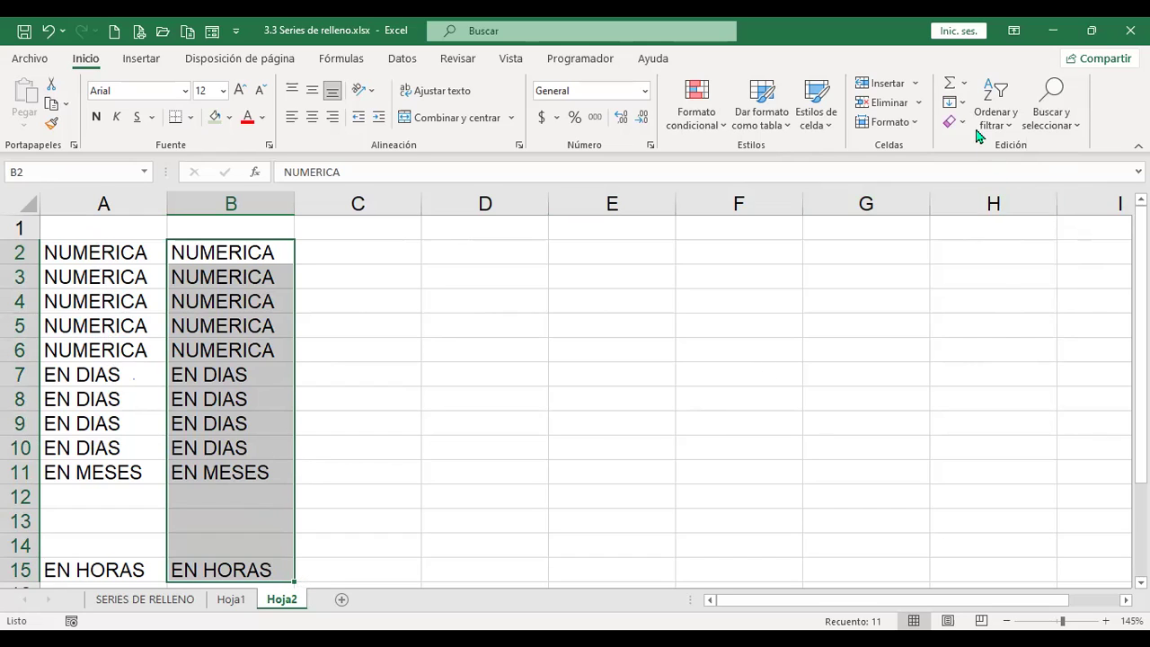
left_click(963, 103)
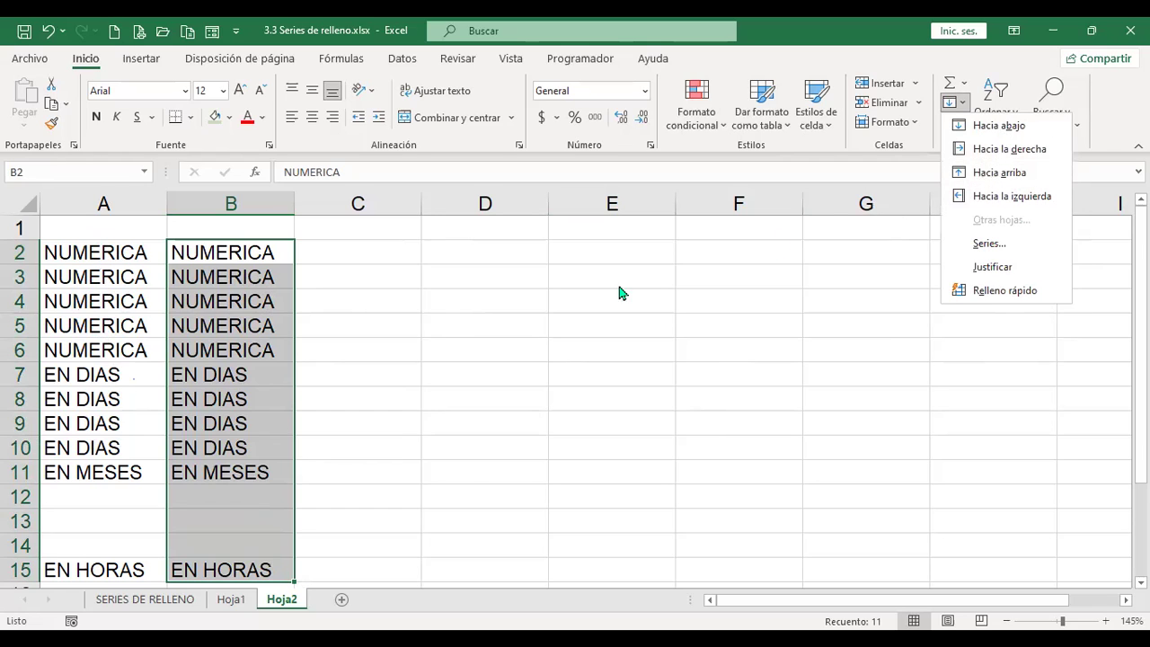
left_click(375, 489)
left_click(243, 570)
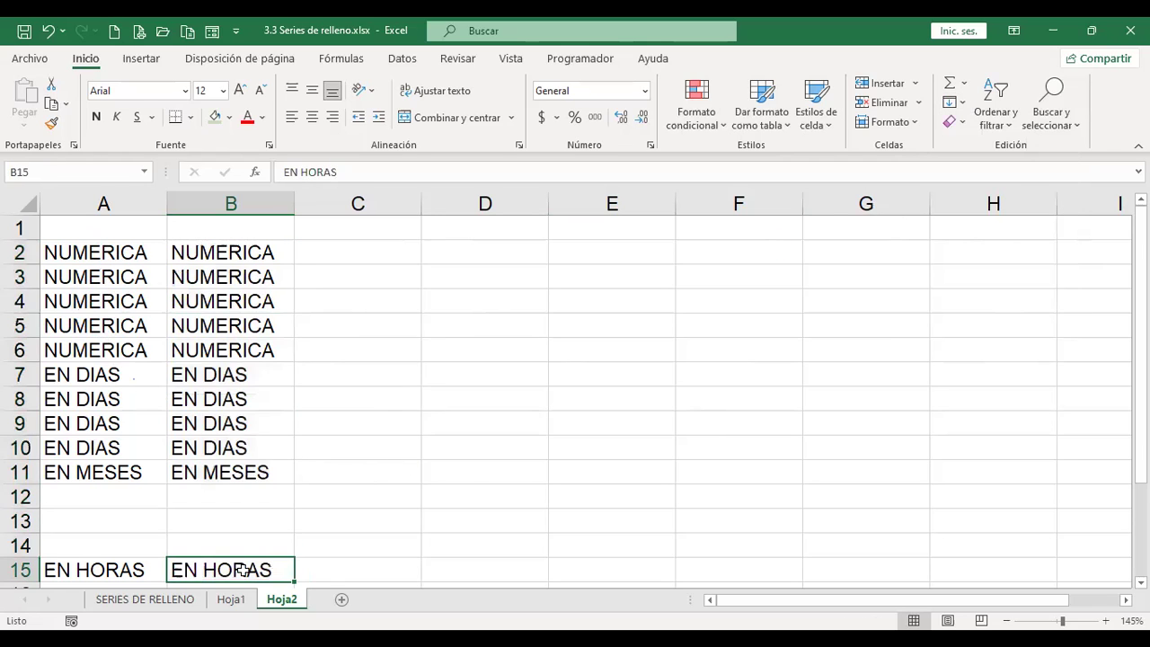
left_click(356, 467)
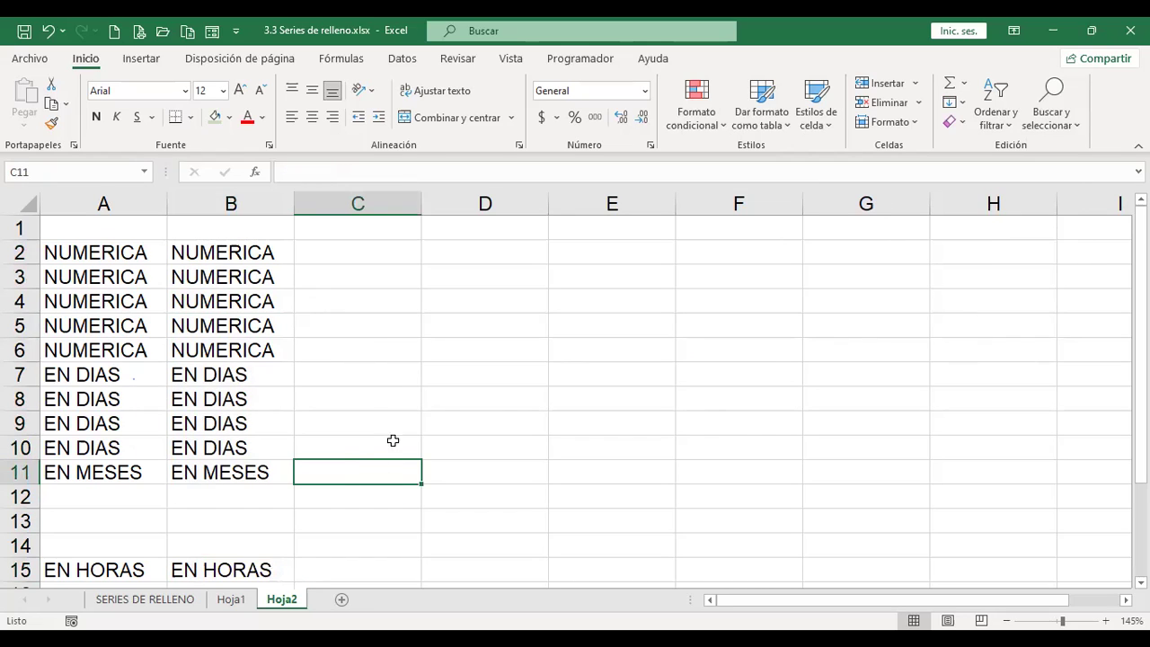
Step: Try filling C11 upward from its empty neighbour and rightward from B11's EN MESES
left_click(961, 103)
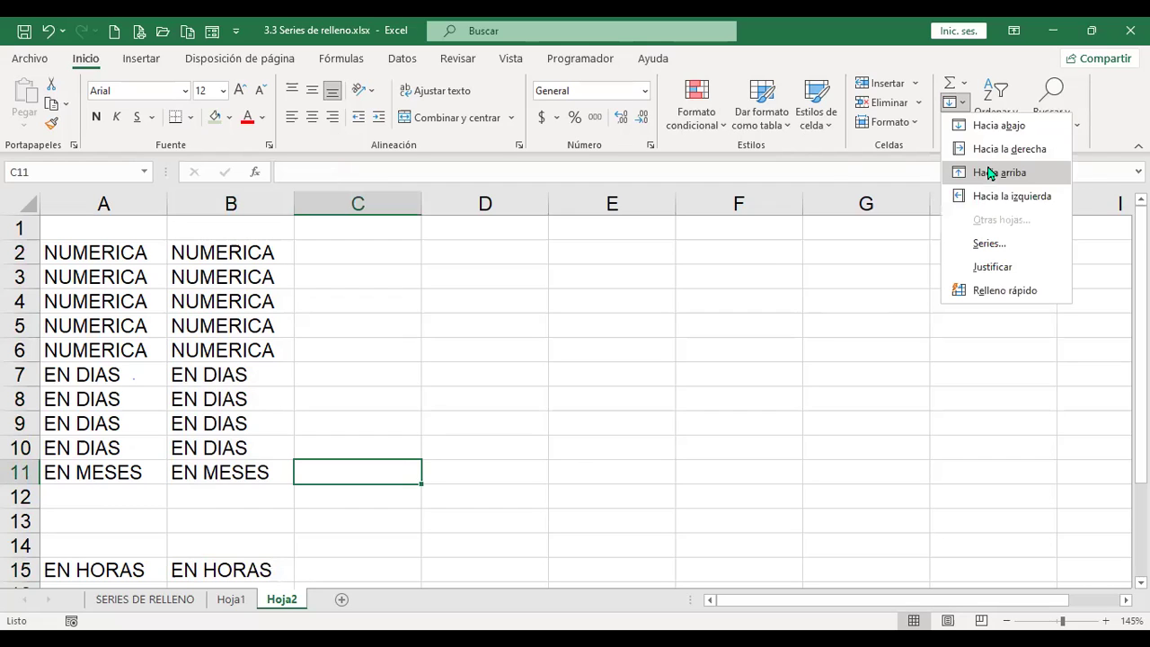
left_click(988, 172)
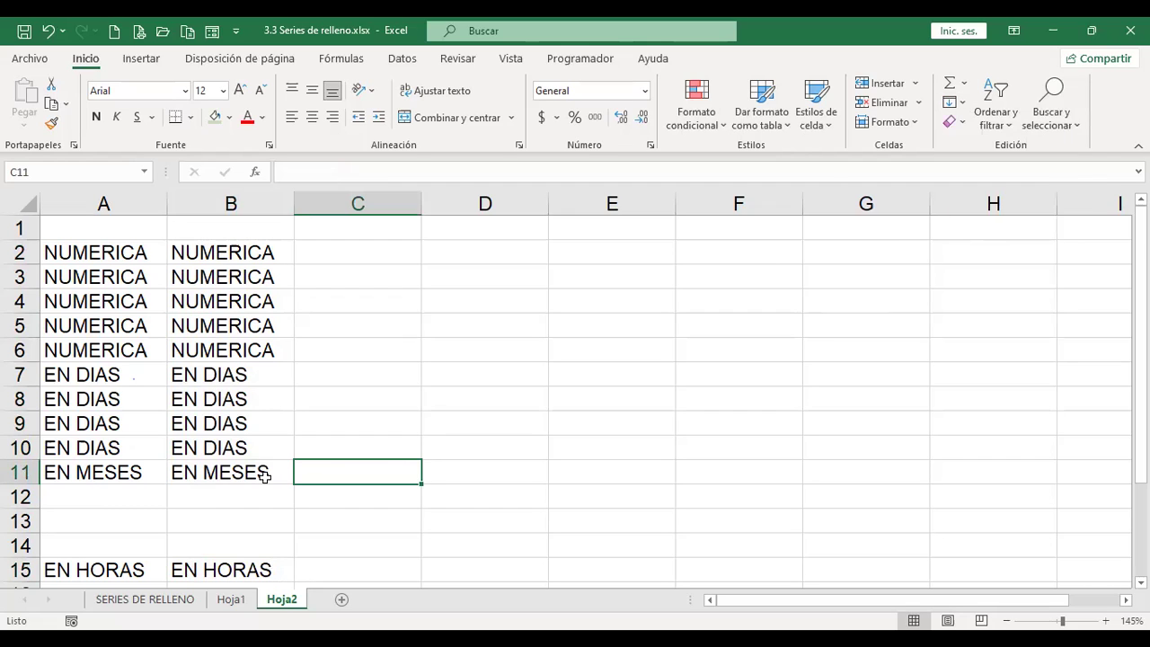
left_click(961, 103)
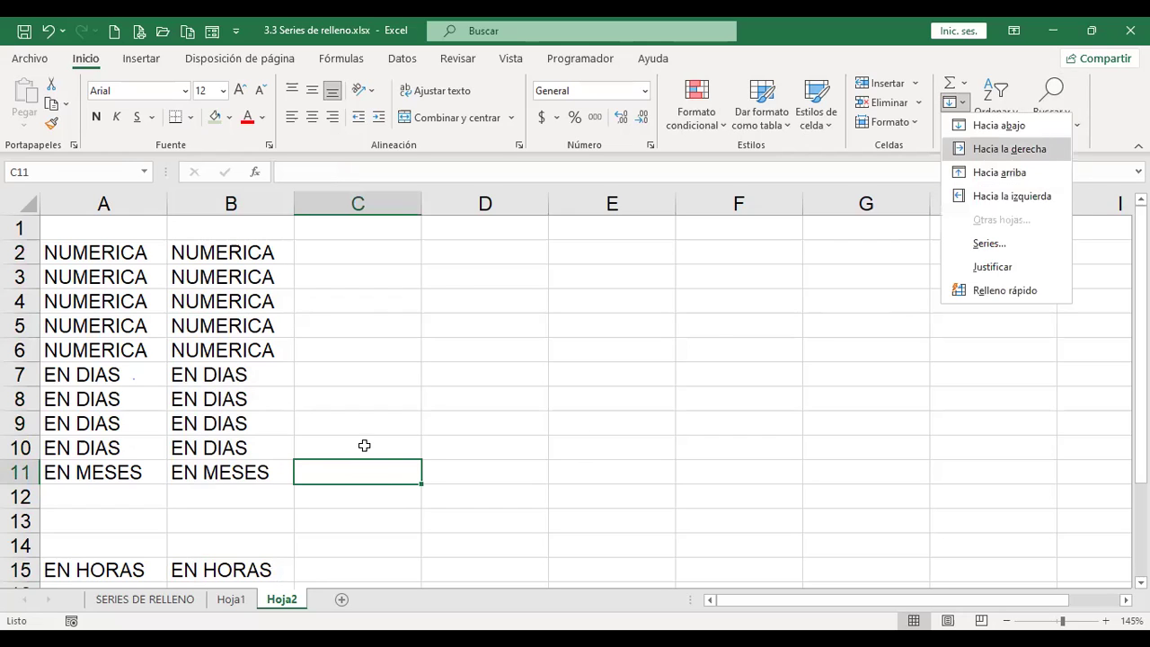
key("Return")
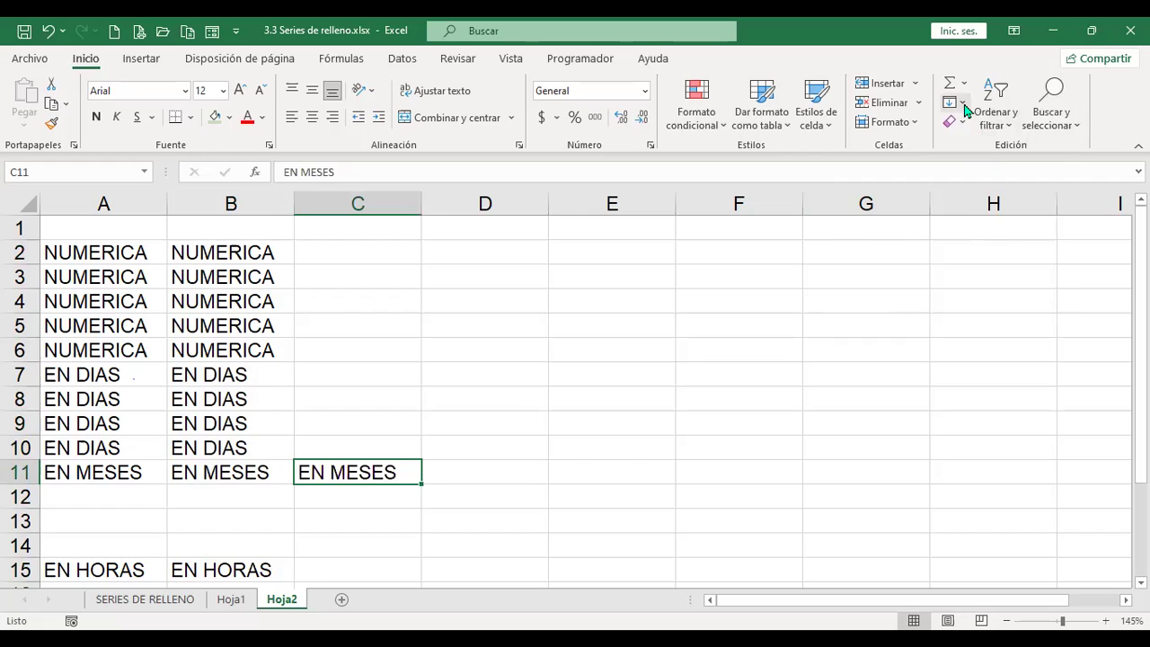
left_click(963, 103)
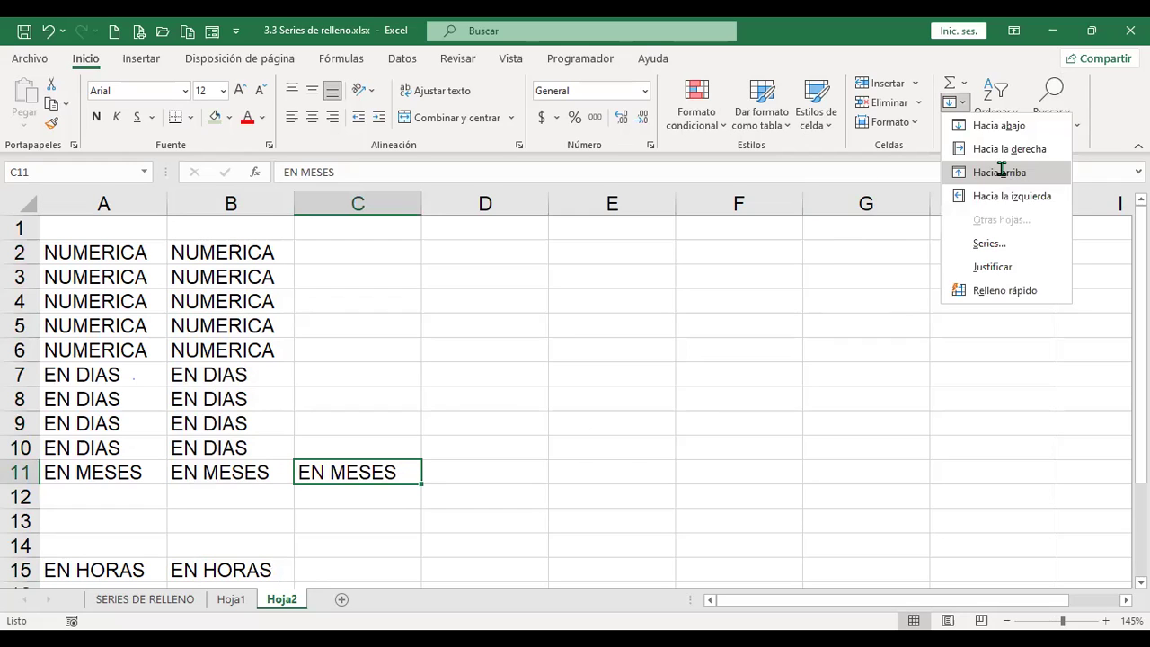
left_click(1000, 171)
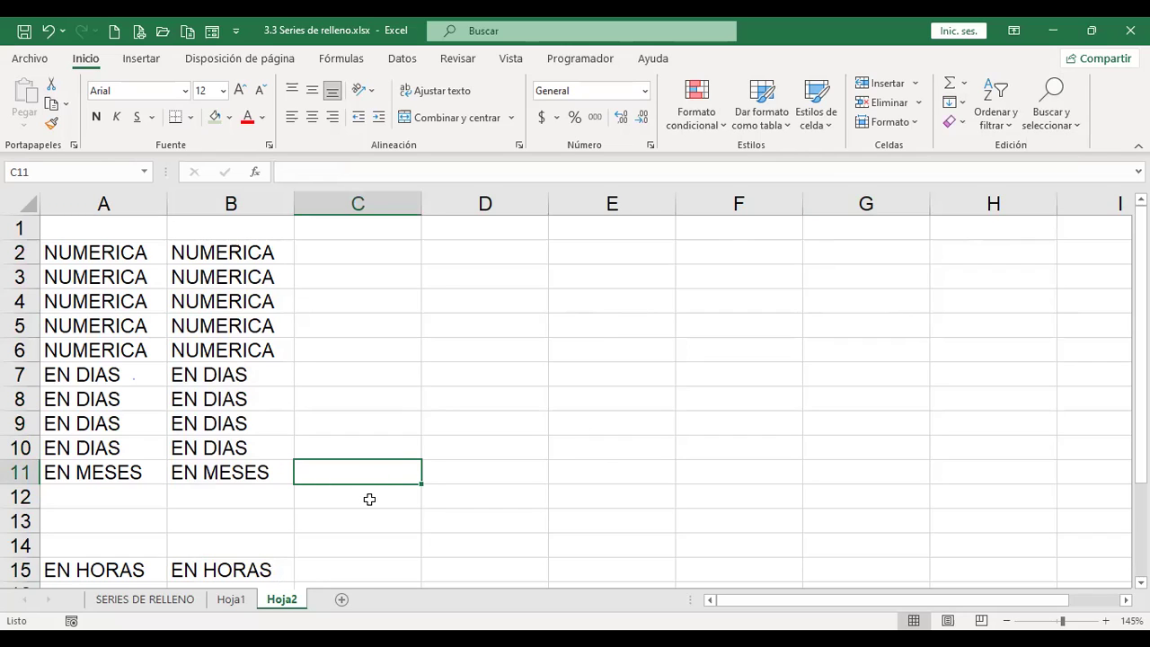
Step: Reselect C11 and fill it right so it copies EN MESES from B11
left_click(369, 498)
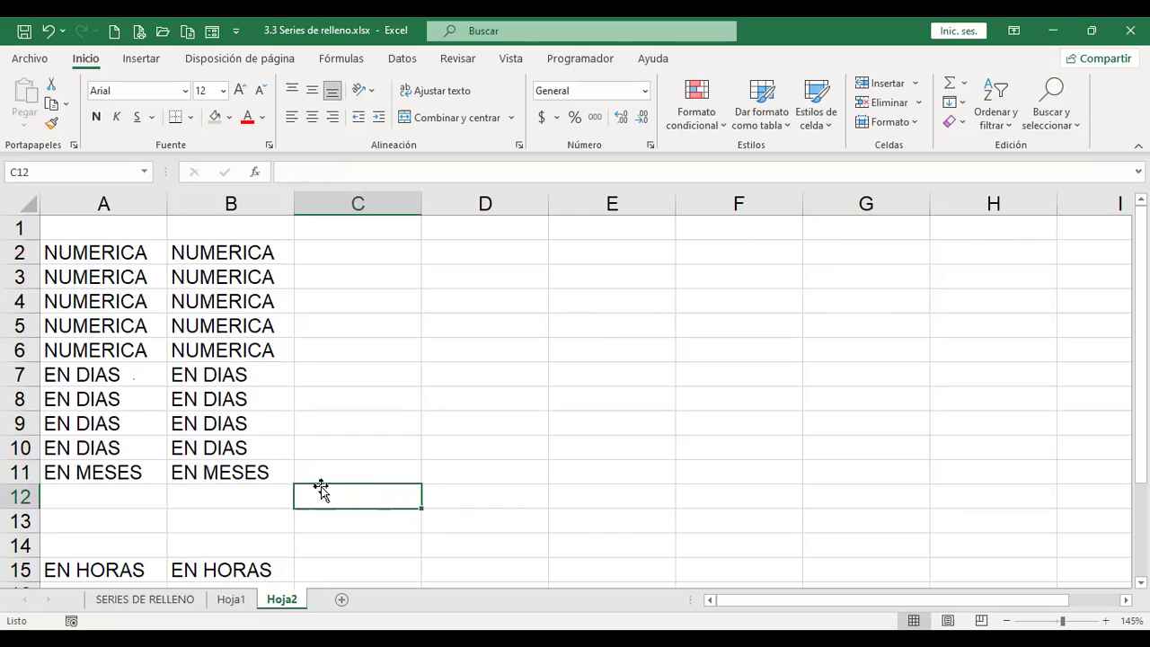
left_click(348, 469)
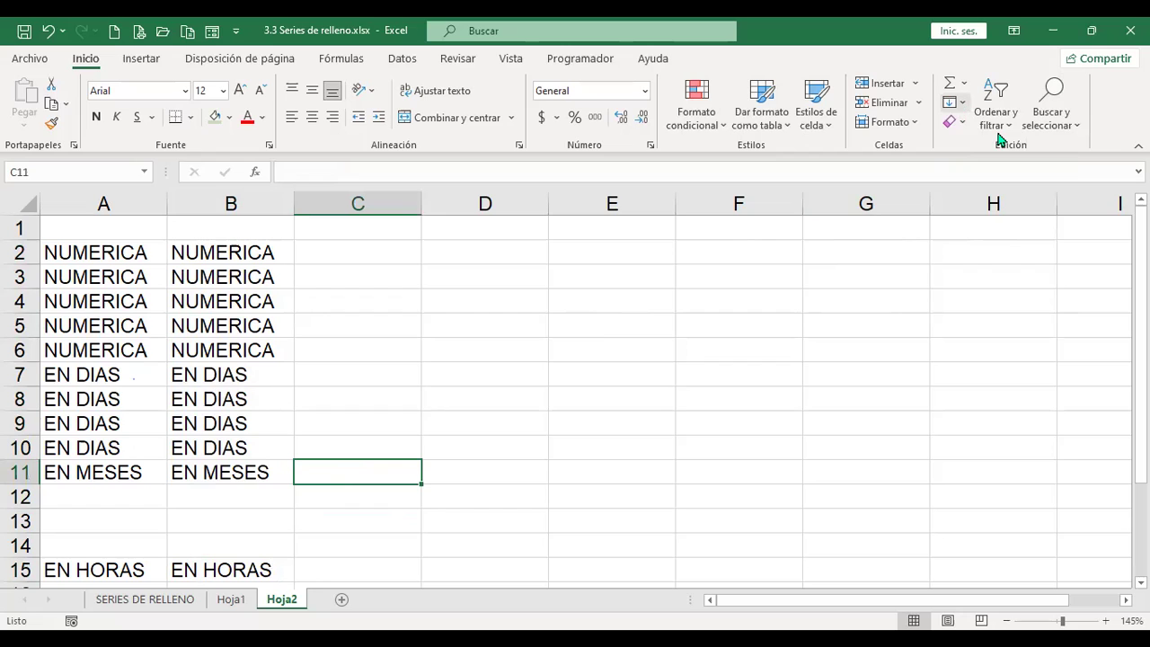
left_click(958, 103)
left_click(983, 146)
Step: Fill C2:C11 upward with EN MESES, then fill it leftward from empty column D to blank it
left_click_drag(366, 472, 380, 254)
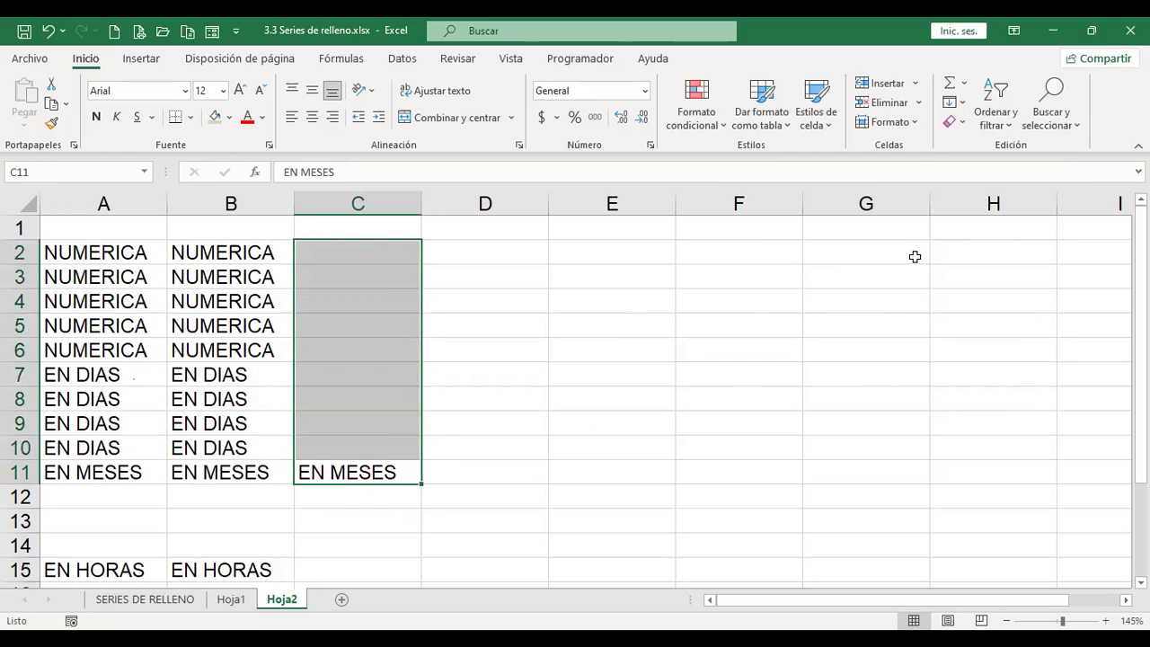
left_click(962, 103)
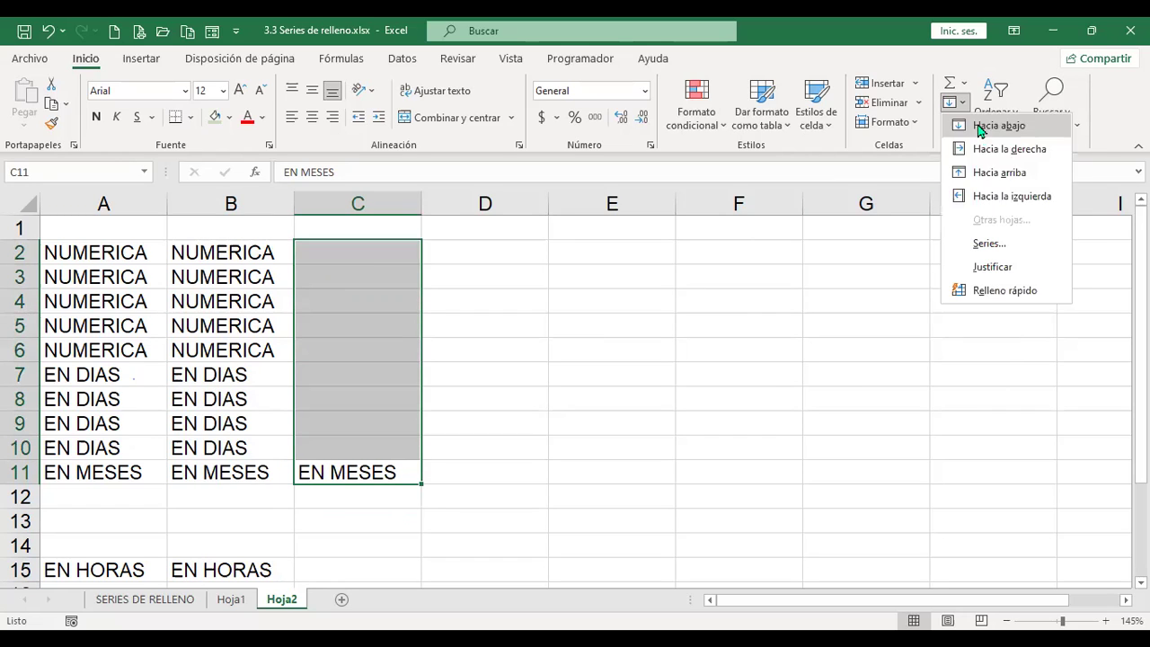
left_click(1011, 176)
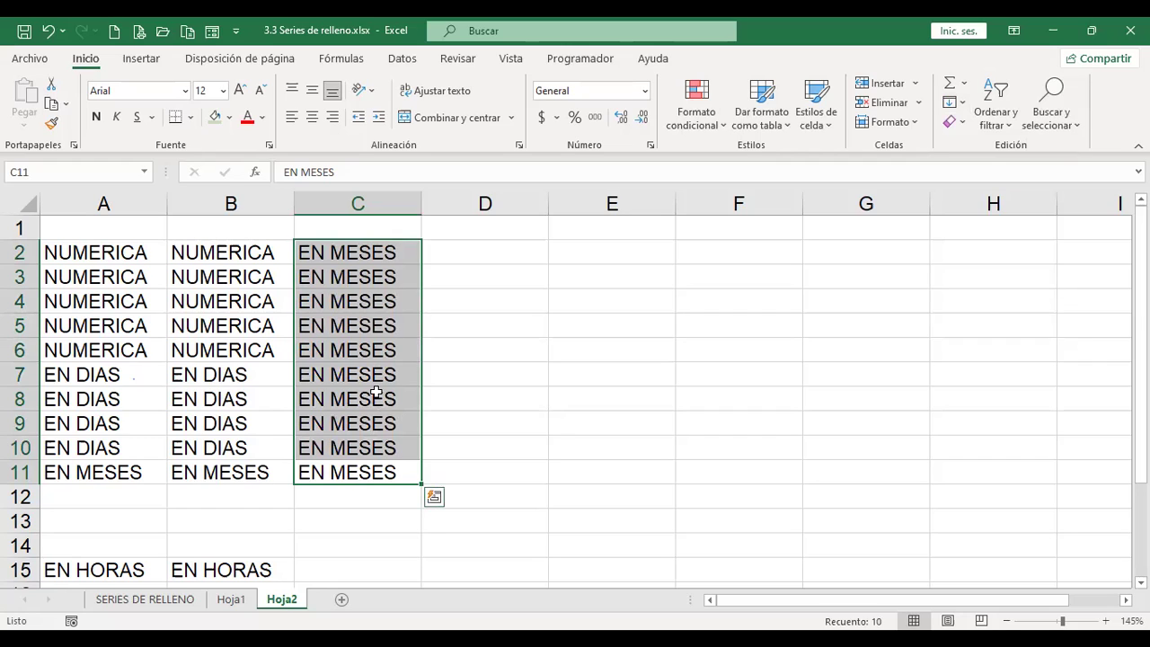
left_click(963, 104)
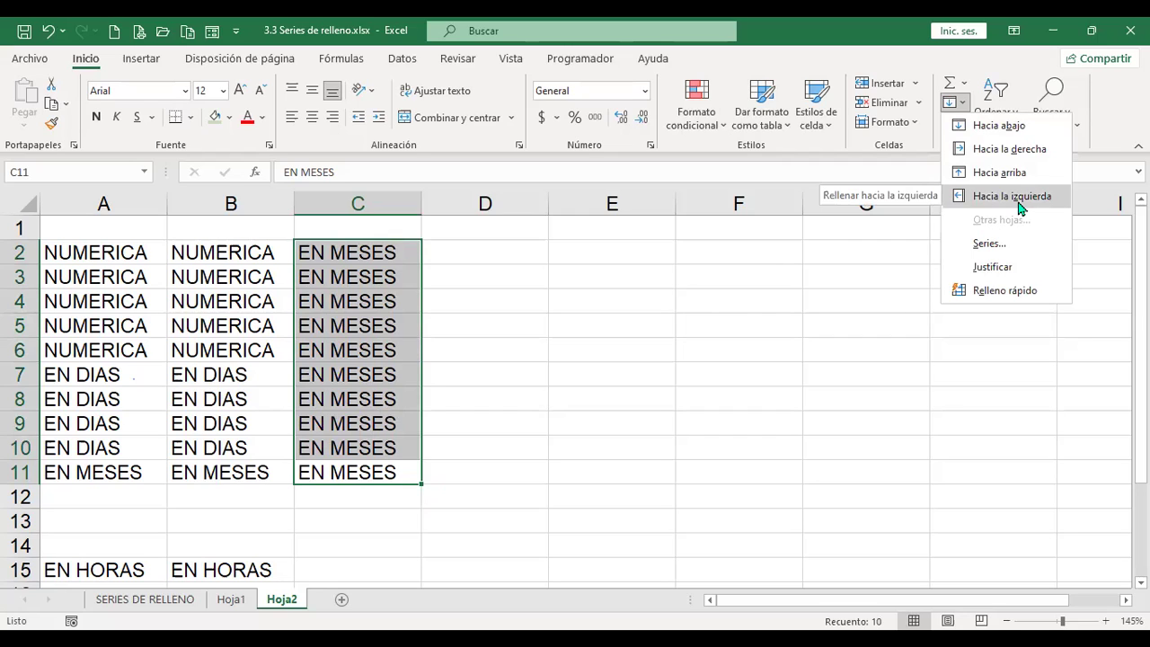
left_click(1020, 207)
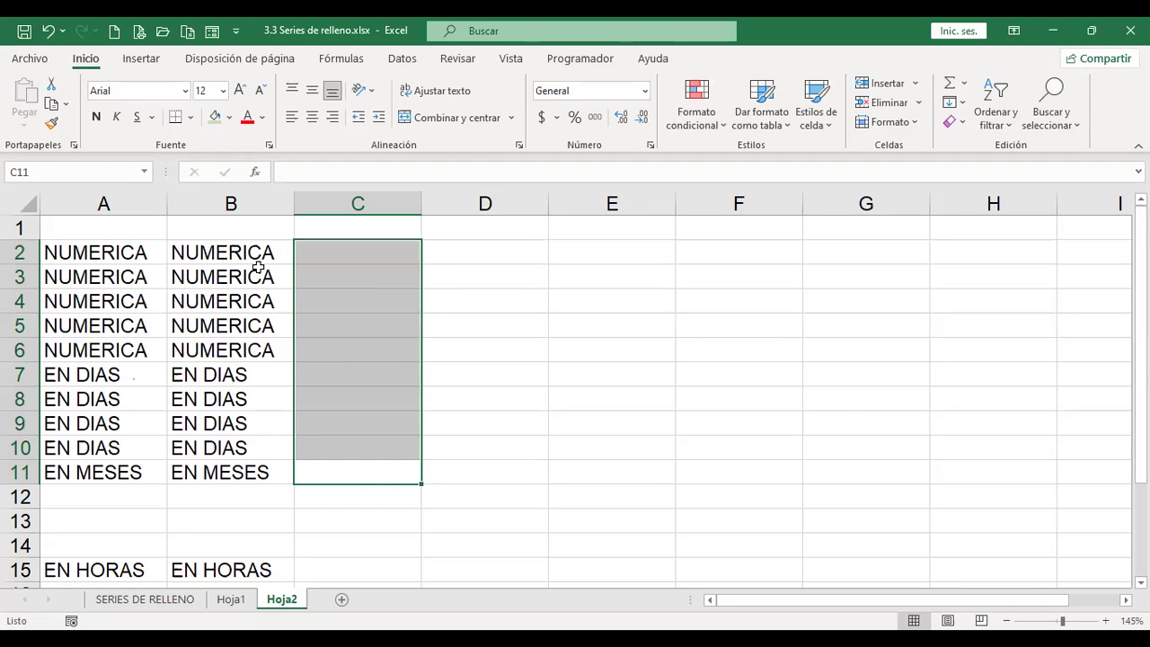
Step: Copy the list in B2:B11 and paste it into E2:E11
left_click_drag(257, 252, 260, 462)
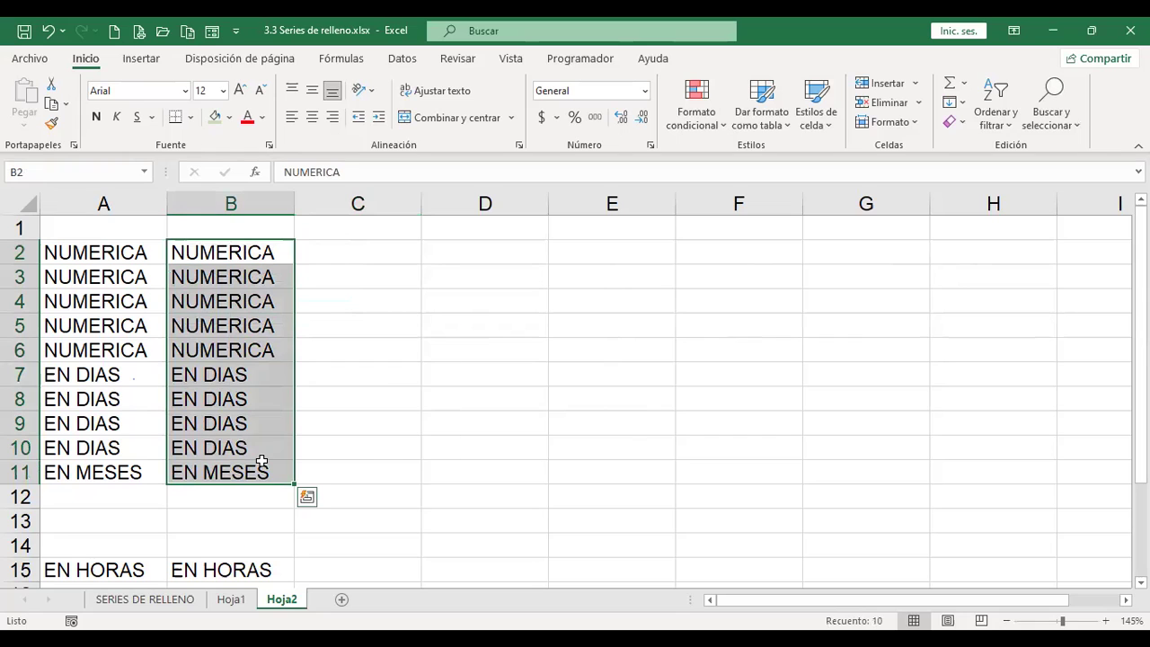
key("ctrl+q")
left_click_drag(286, 250, 261, 474)
key("ctrl+c")
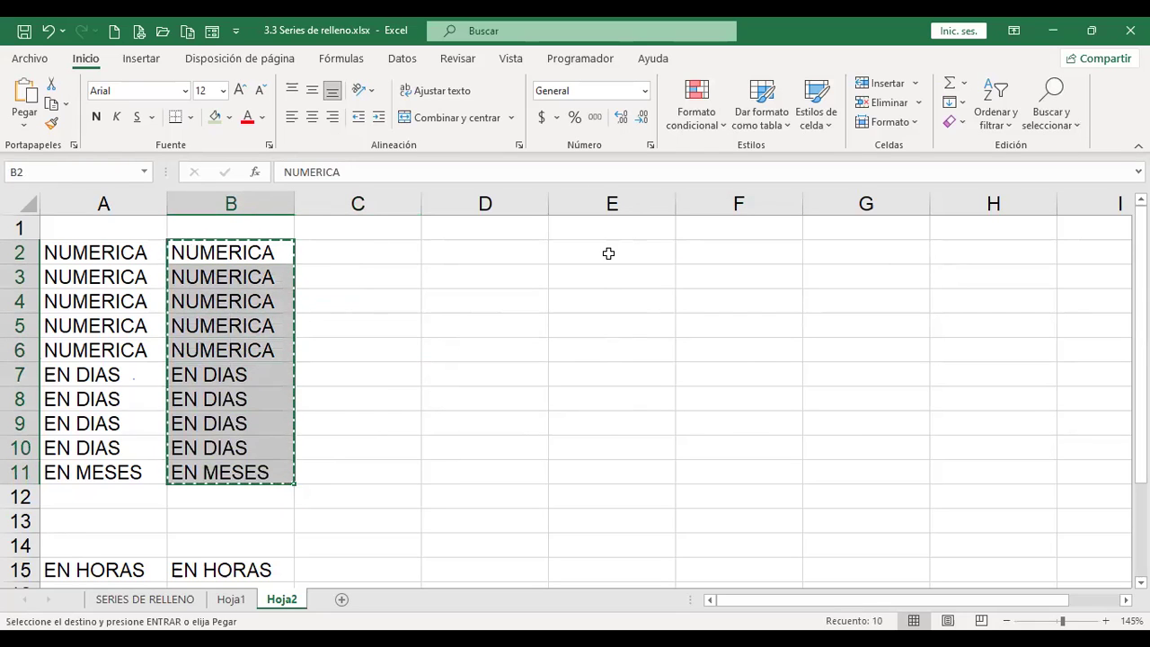
left_click(608, 254)
key("ctrl+v")
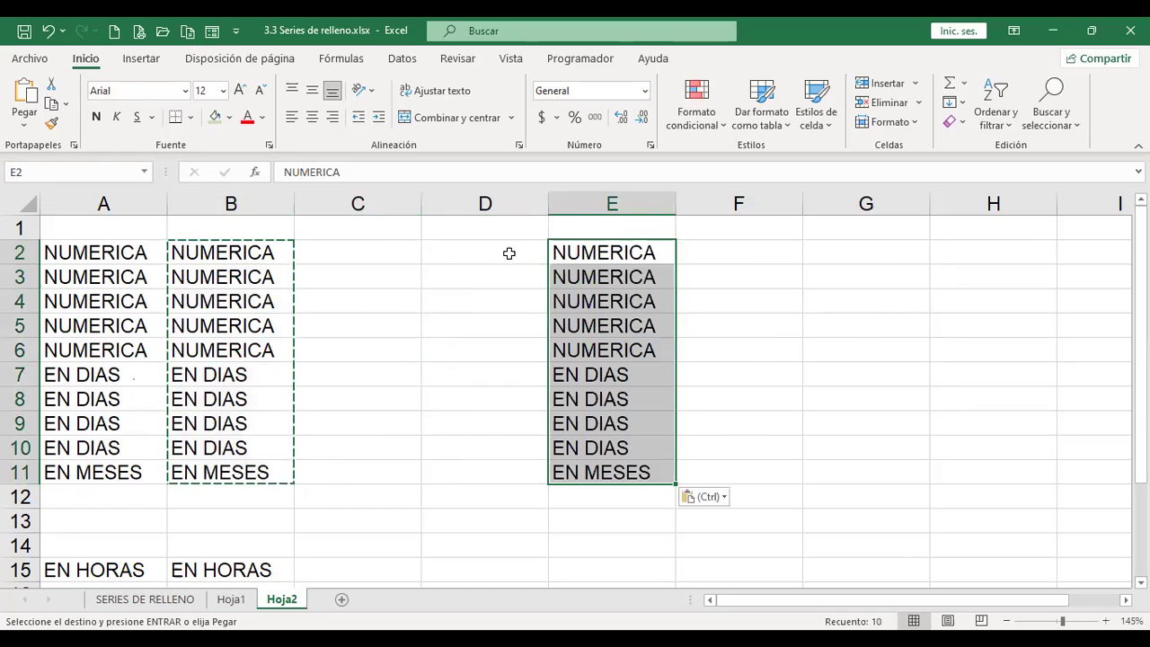
Step: Fill D2:D11 leftward with the list from column E
left_click_drag(487, 251, 482, 460)
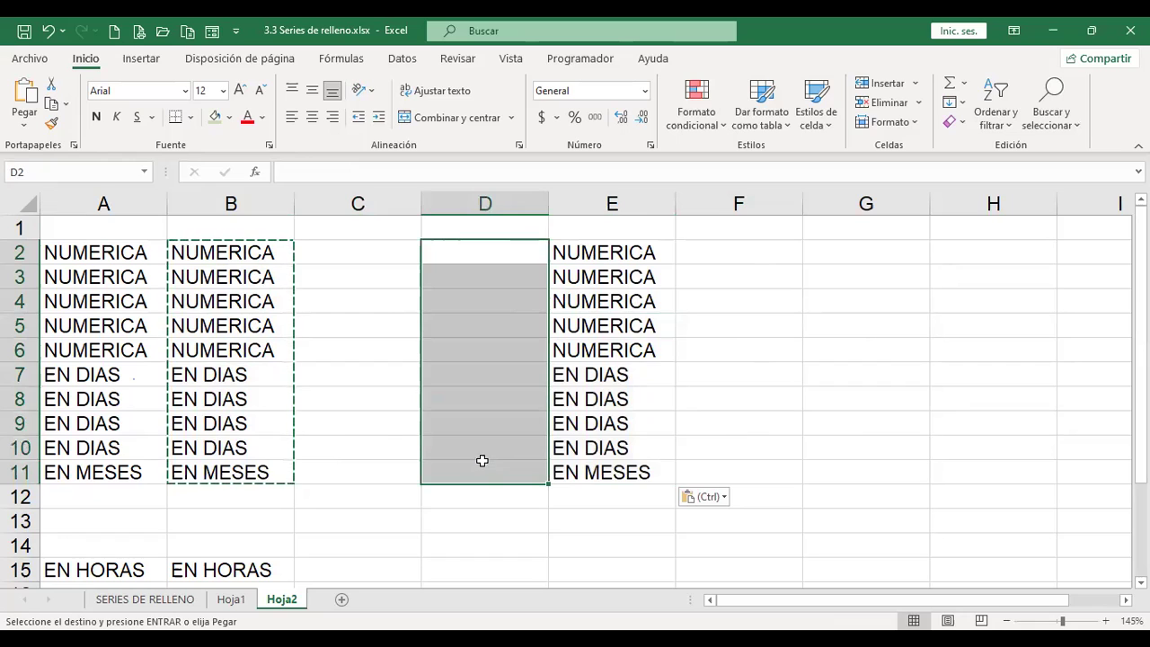
left_click(963, 108)
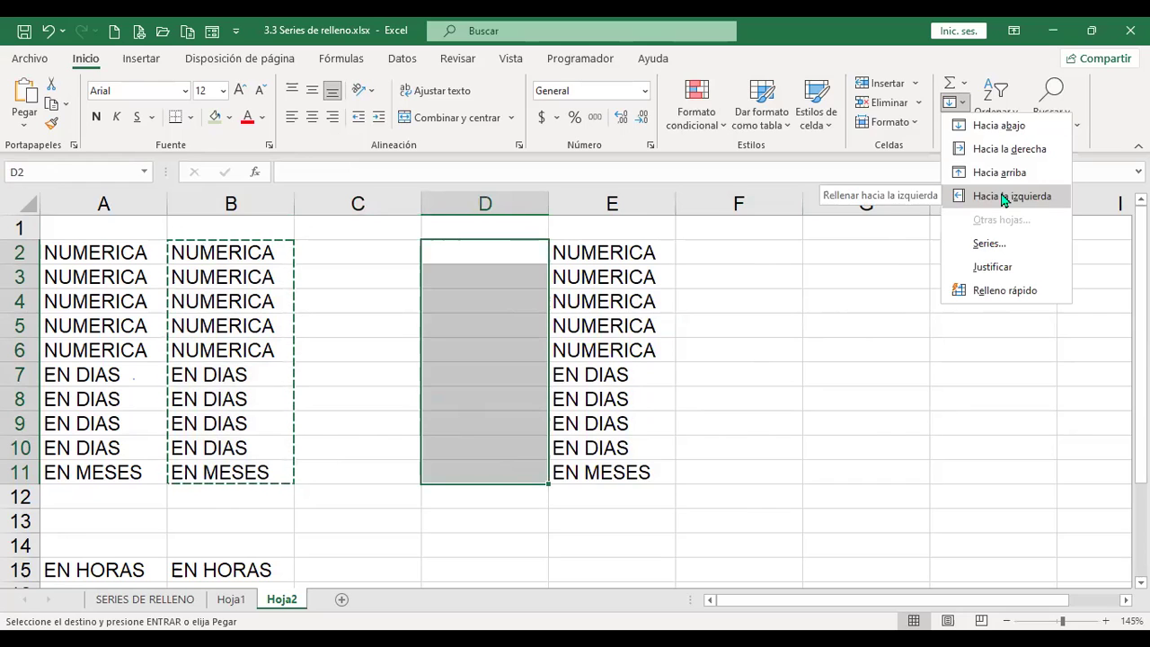
left_click(1000, 190)
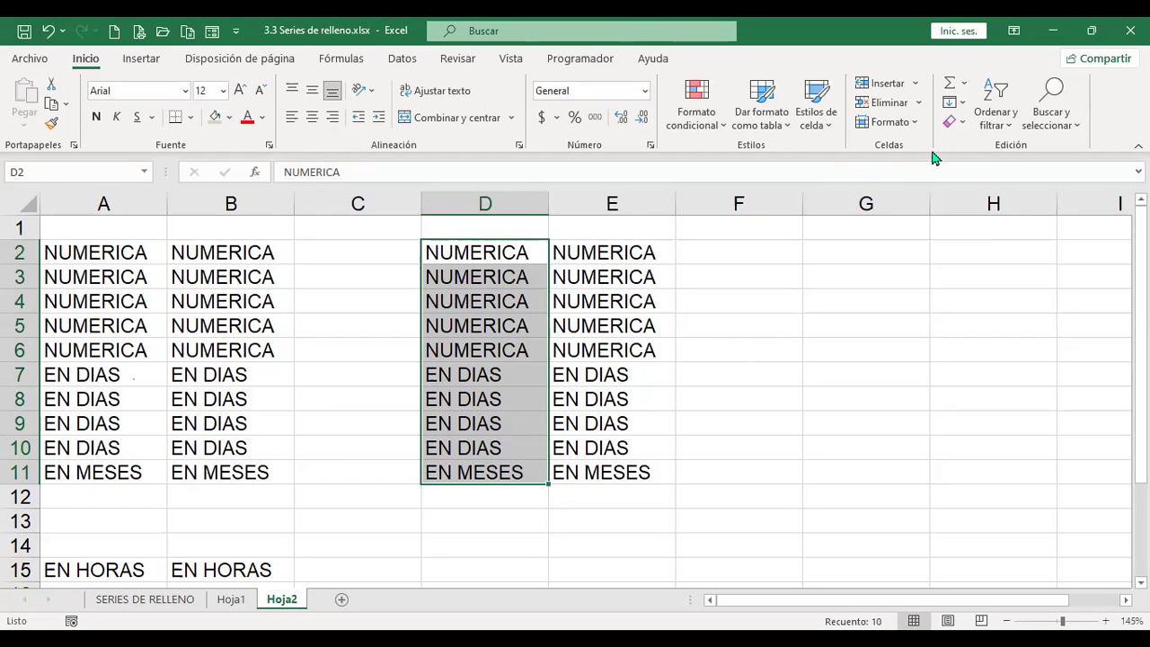
left_click(963, 102)
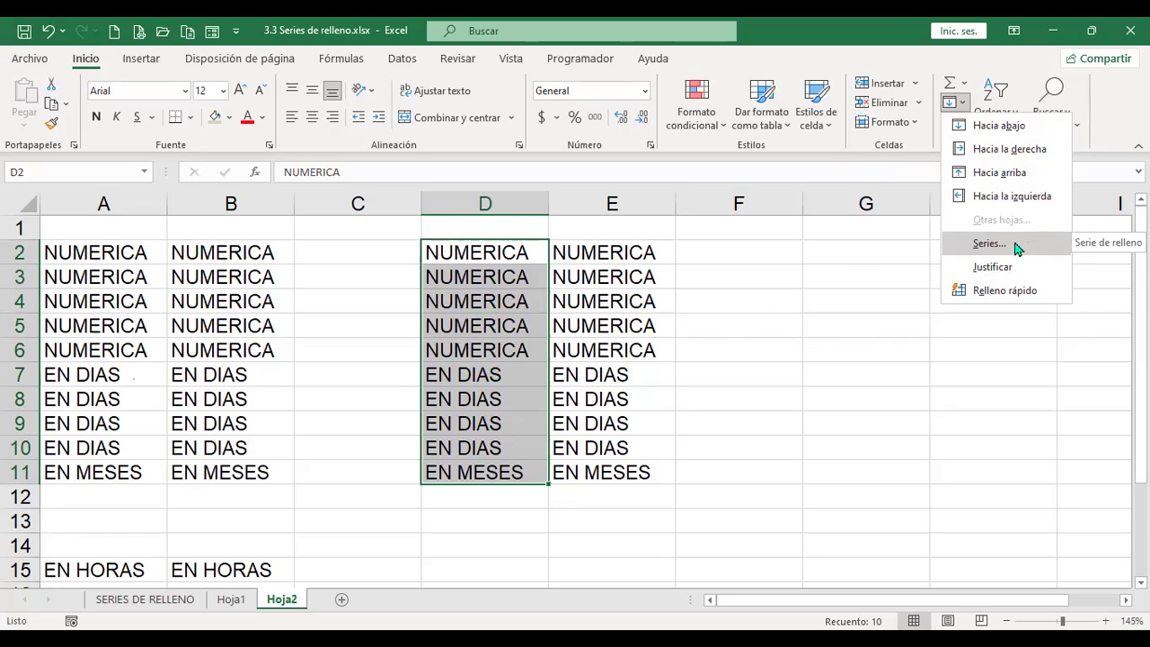
left_click(989, 243)
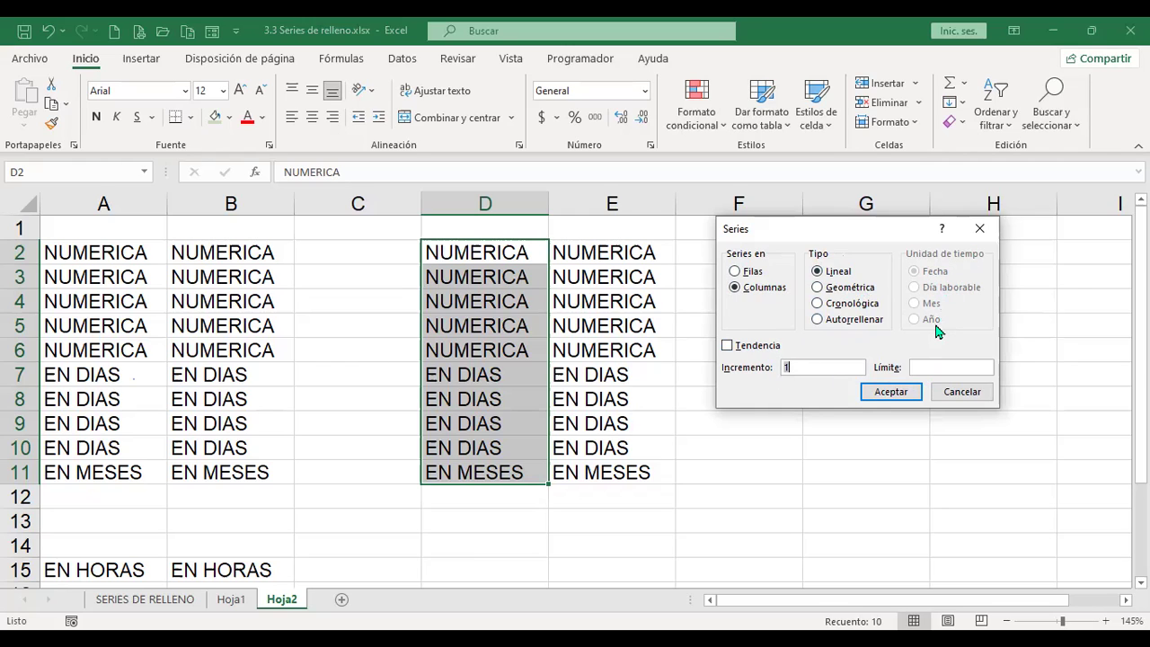
left_click(819, 303)
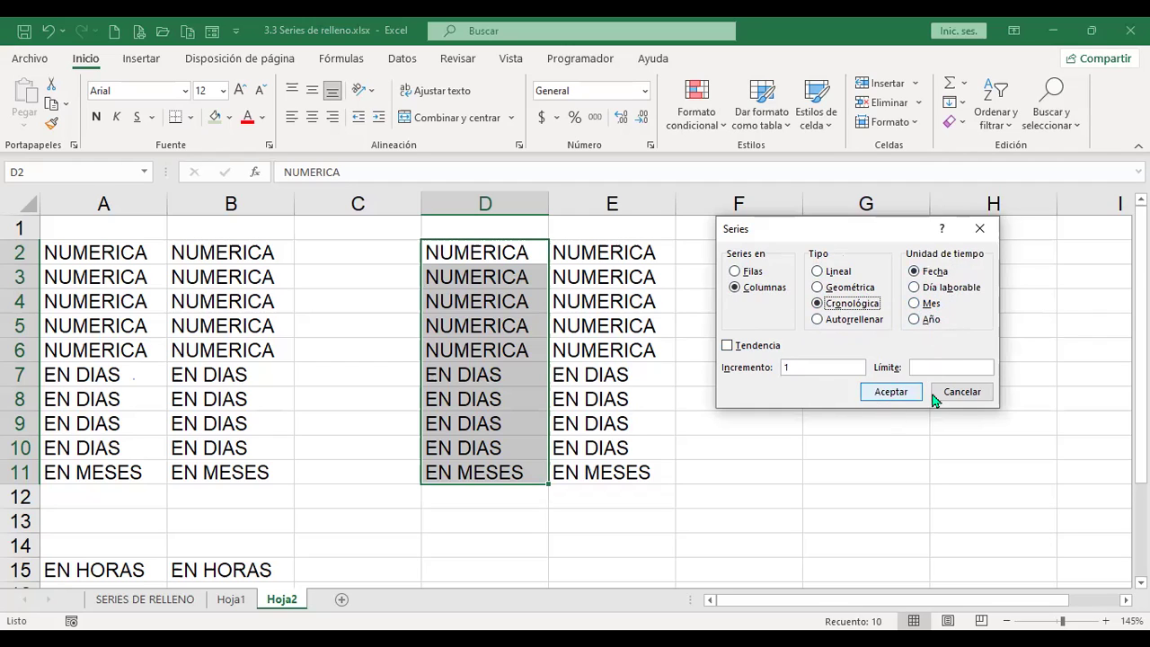
left_click(737, 272)
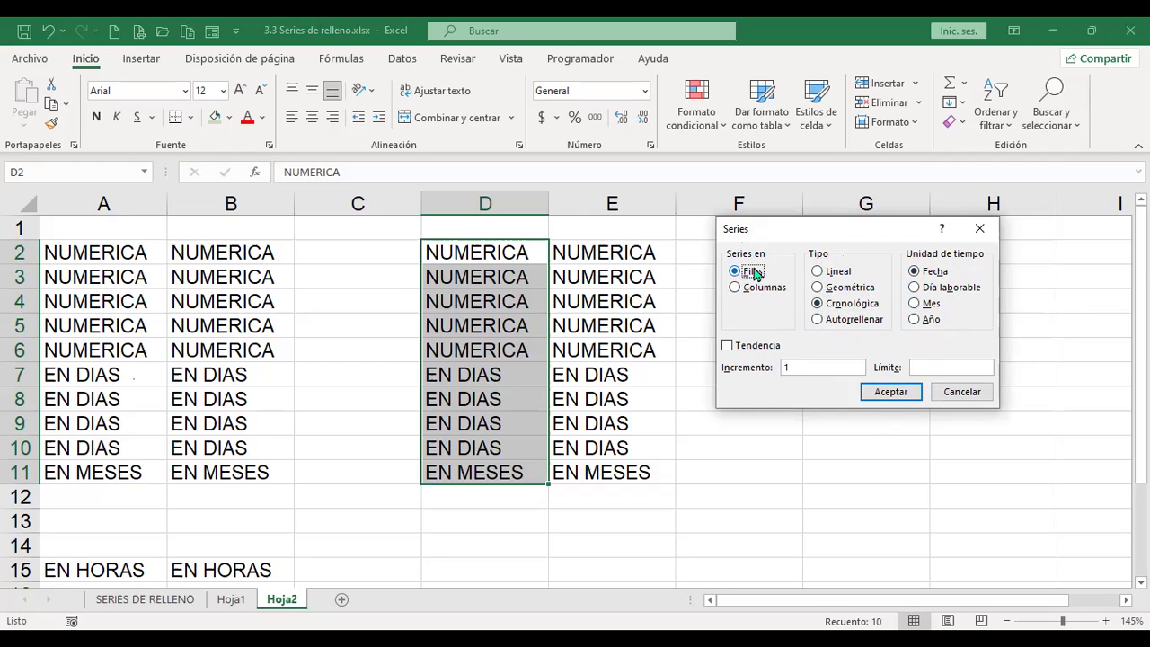
left_click(828, 277)
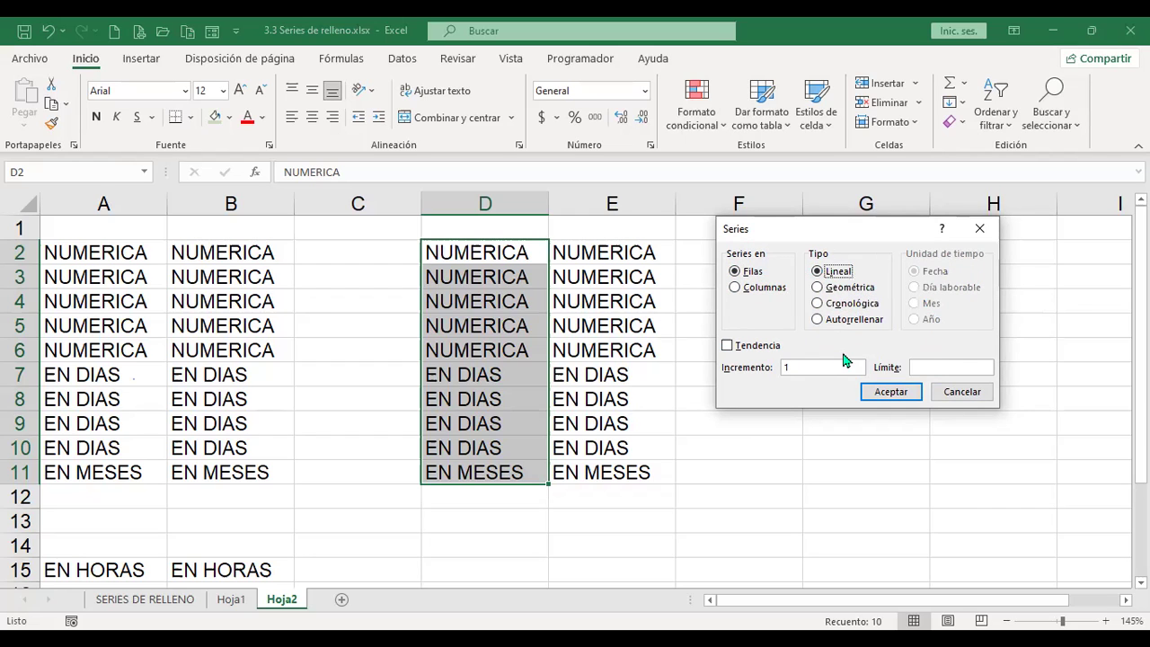
left_click(962, 393)
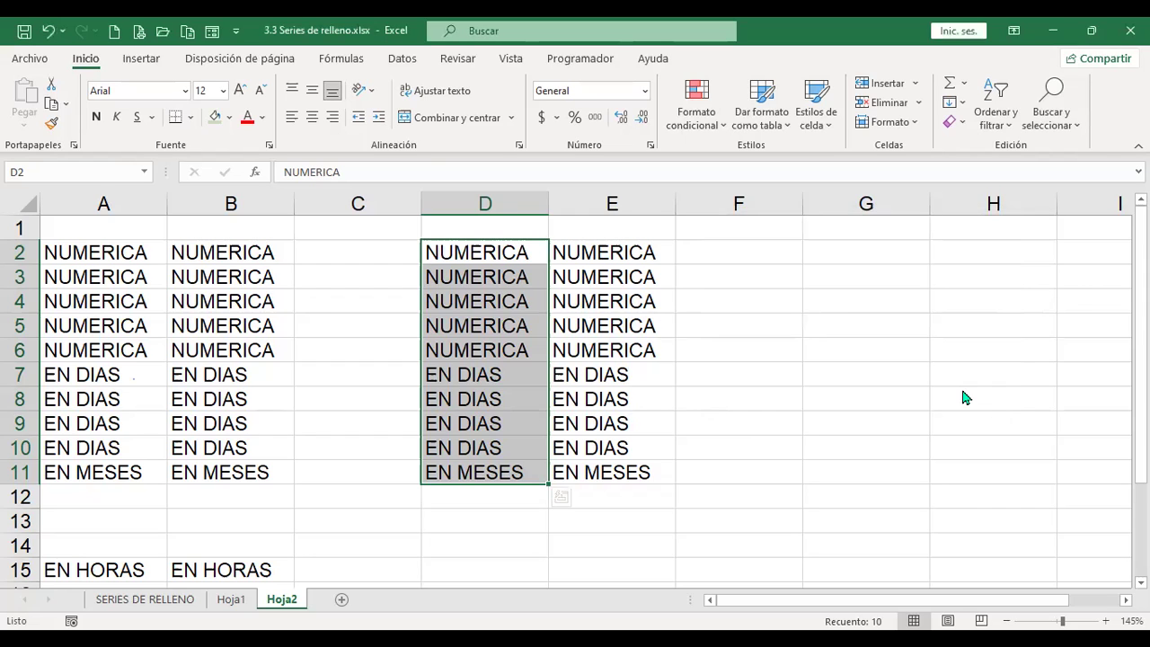
Step: Enter 1 in cell A18 as the series start
left_click(358, 521)
scroll(357, 521, "down", 4)
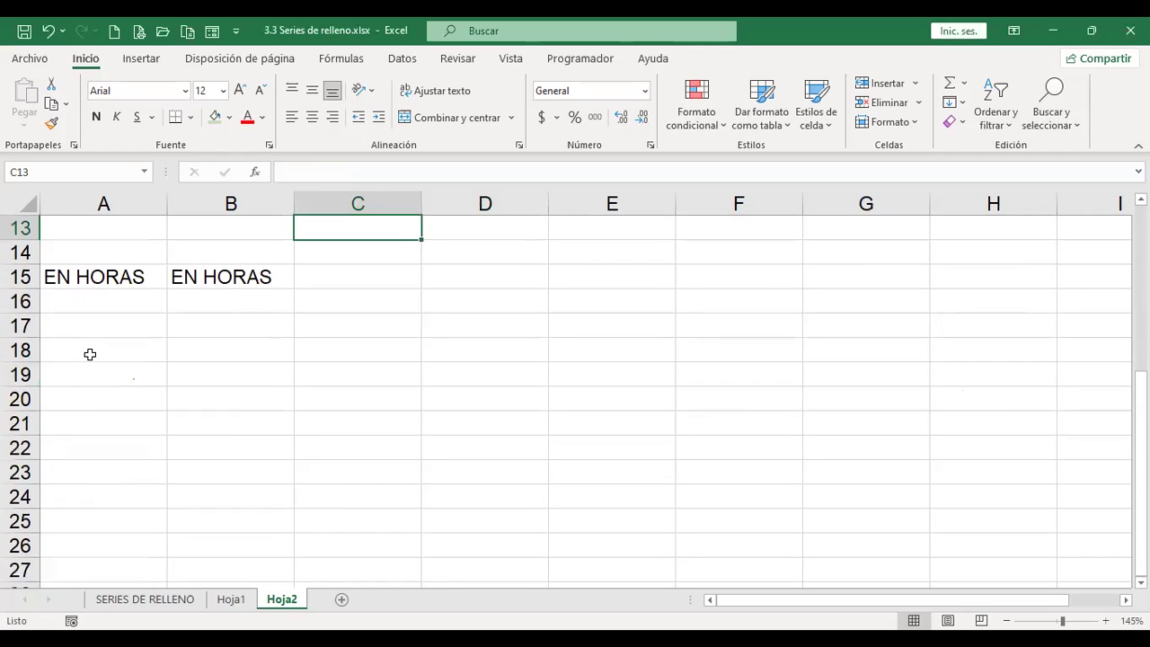
left_click(88, 347)
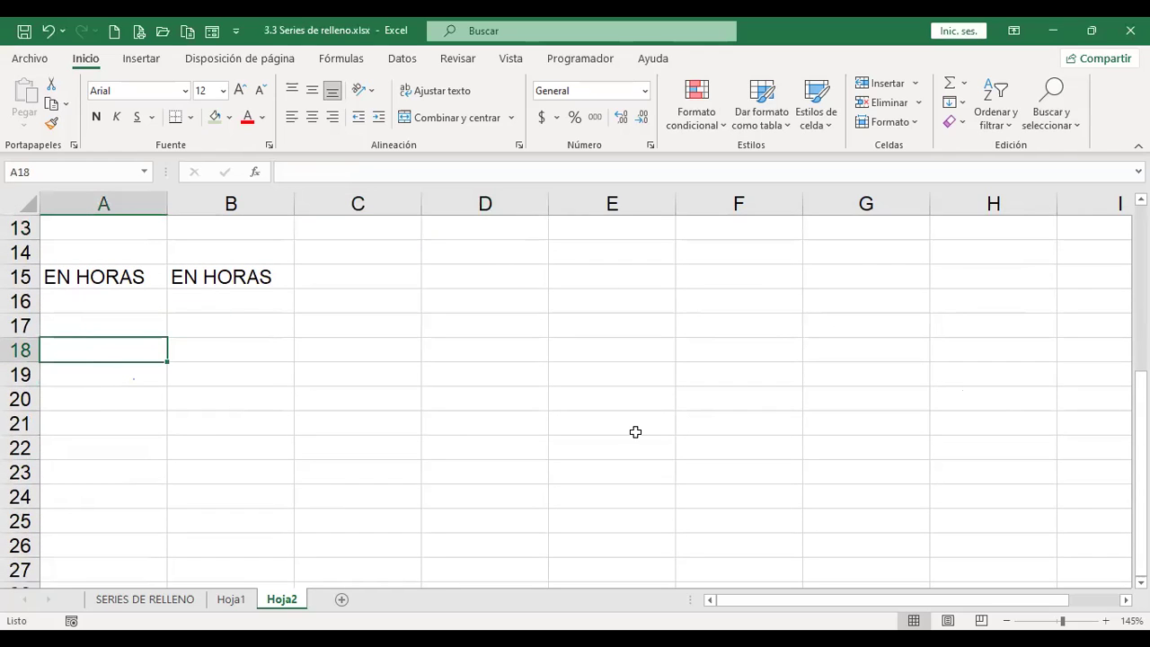
type("1")
key("Tab")
key("Left")
Step: Fill row 18 as a linear series, step 1, with a stop value of 100
left_click(962, 103)
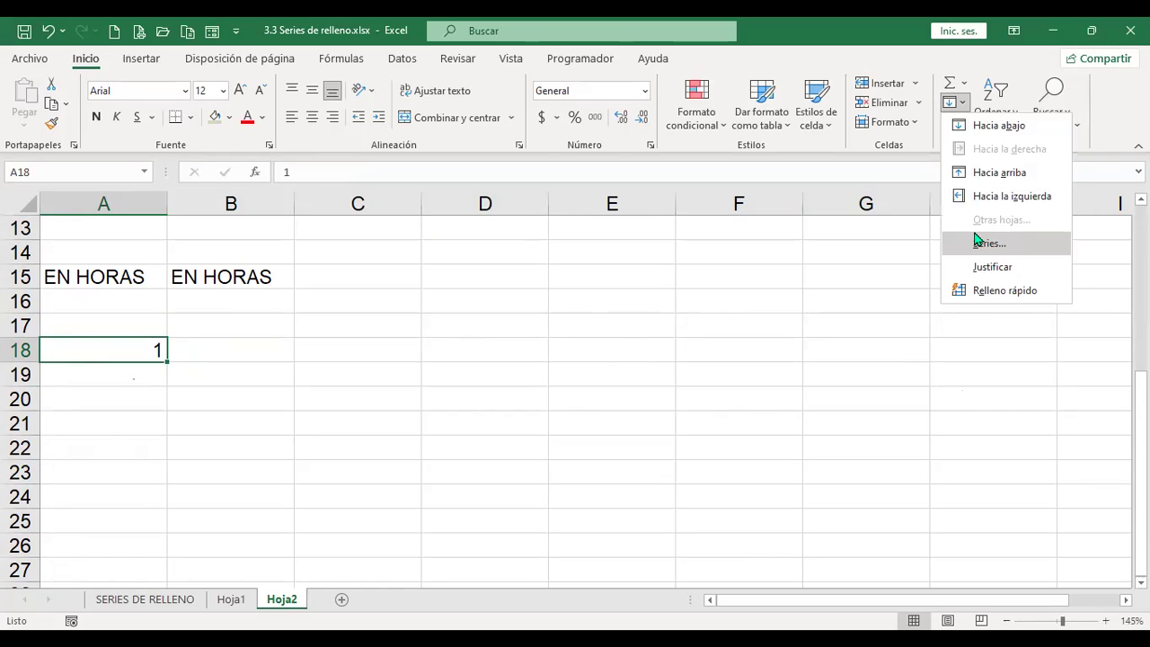
left_click(988, 242)
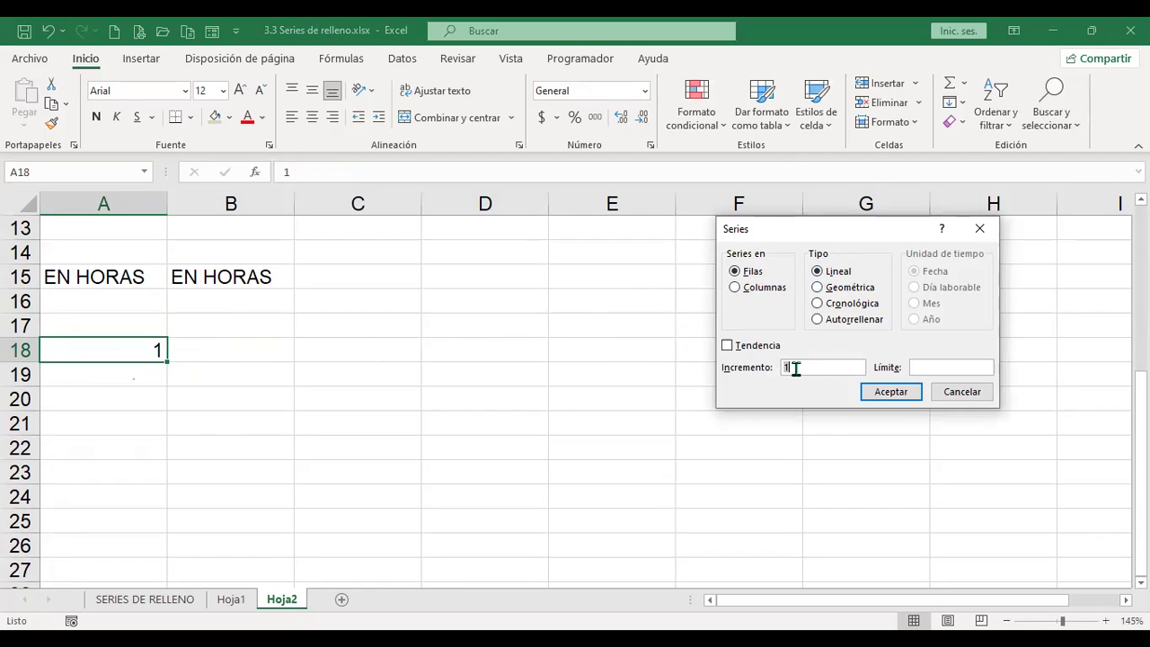
left_click(930, 370)
type("100")
left_click(890, 392)
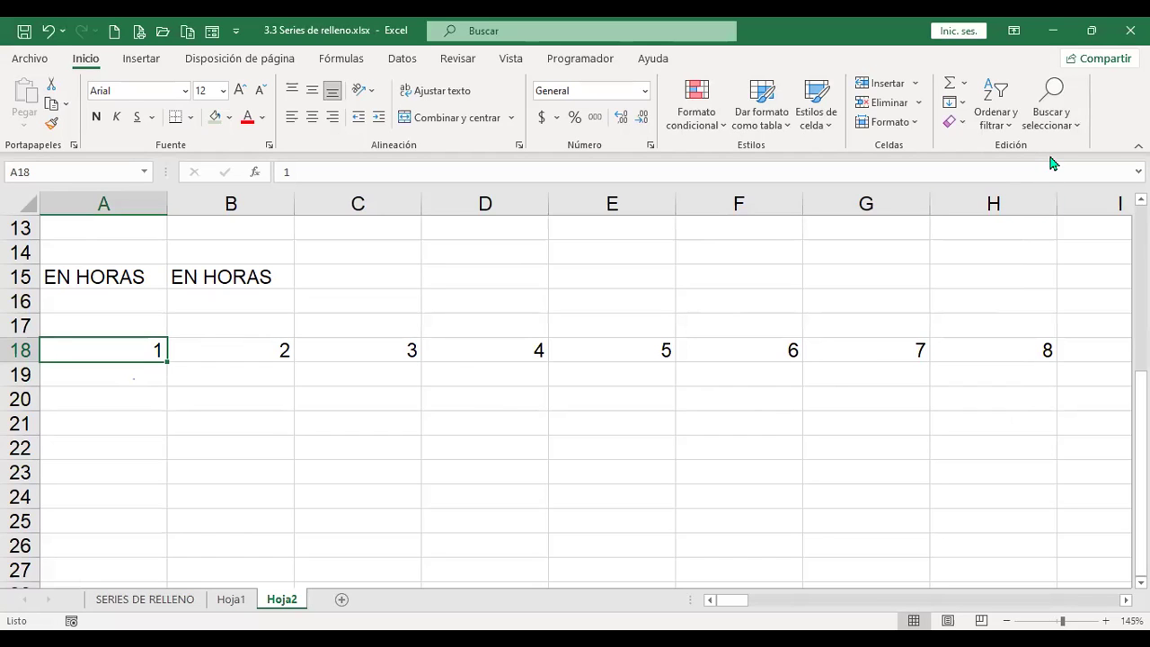
Step: Verify the series ends at 100 in CV18 and return to A18
key("ctrl+Right")
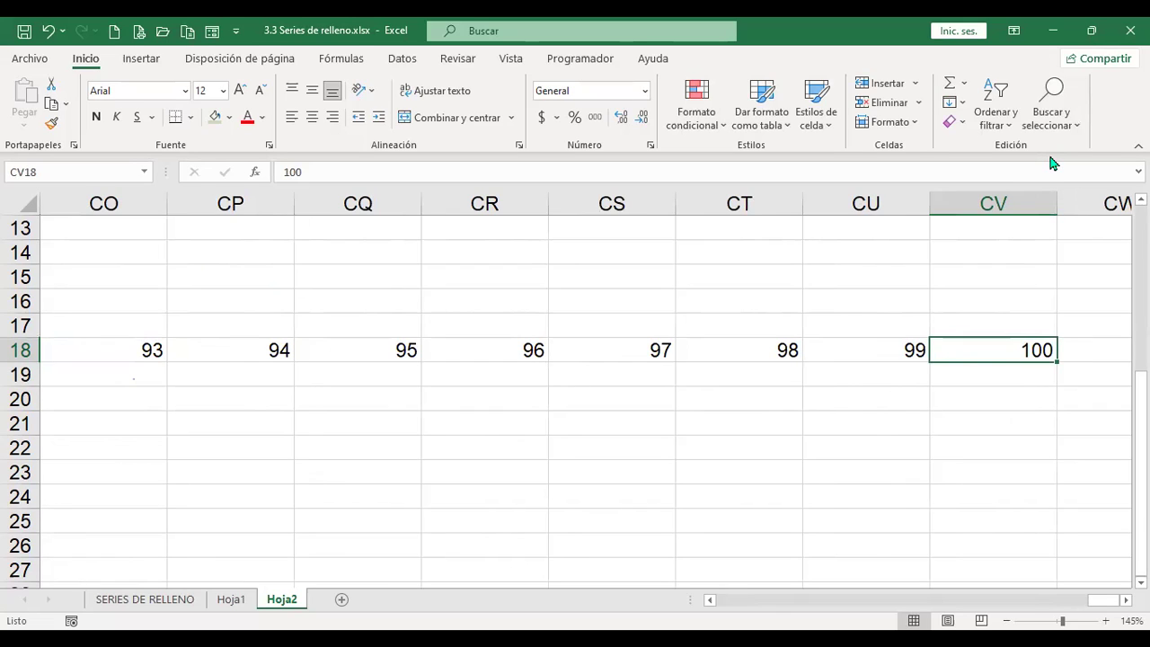
key("ctrl+Left")
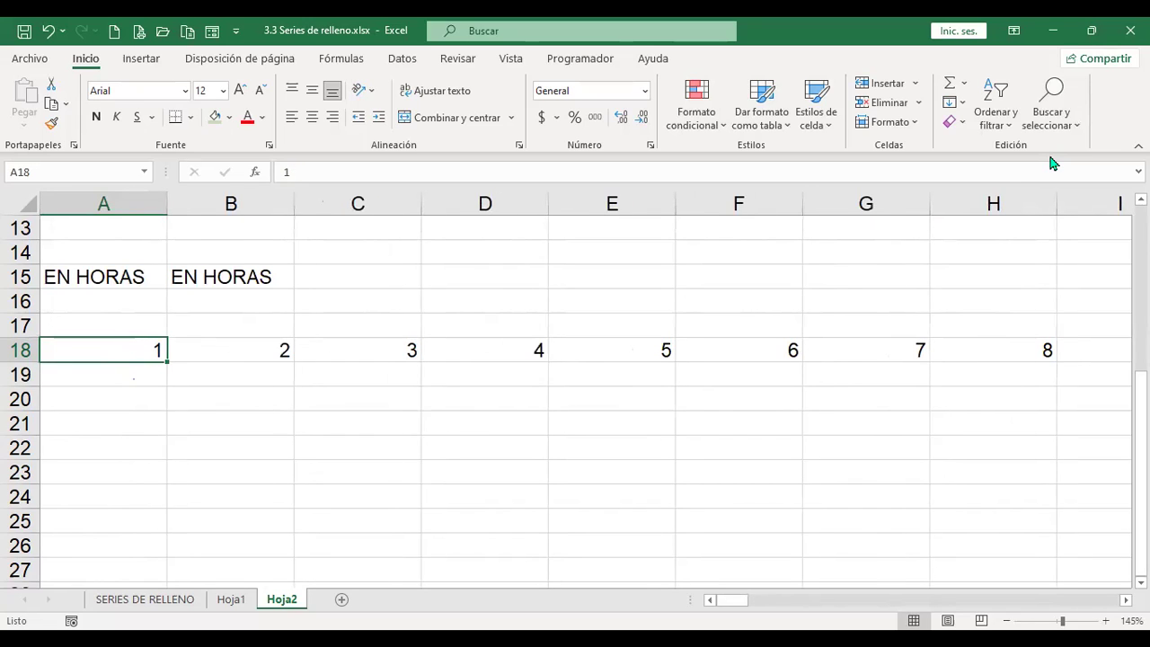
key("shift+Right")
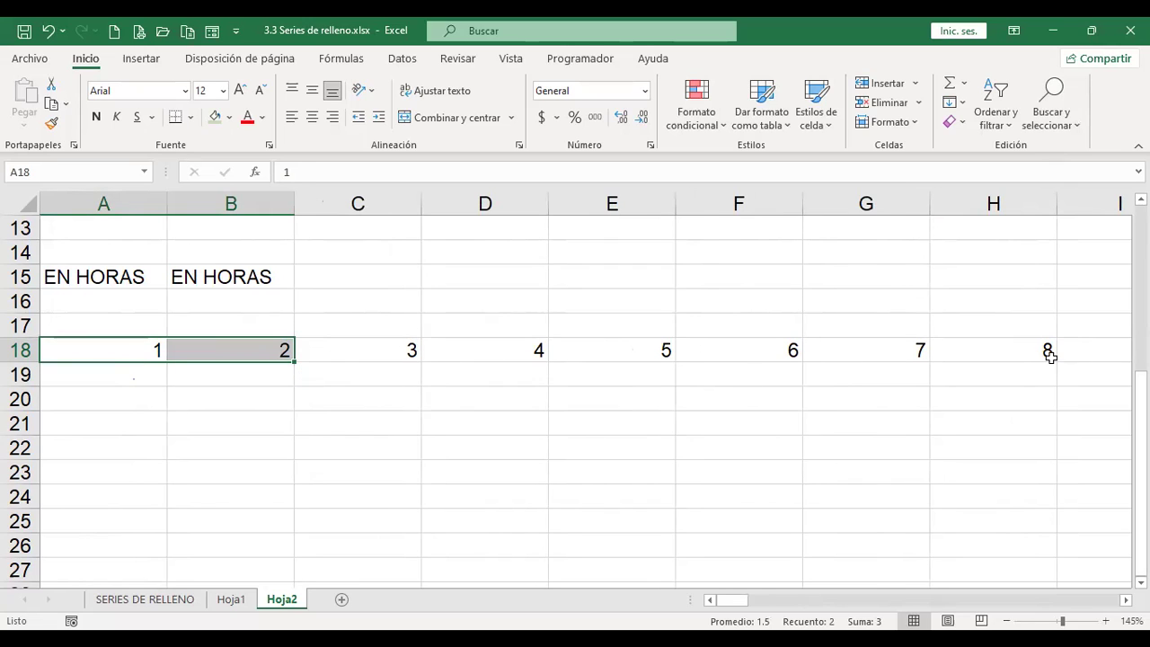
key("ctrl+Right")
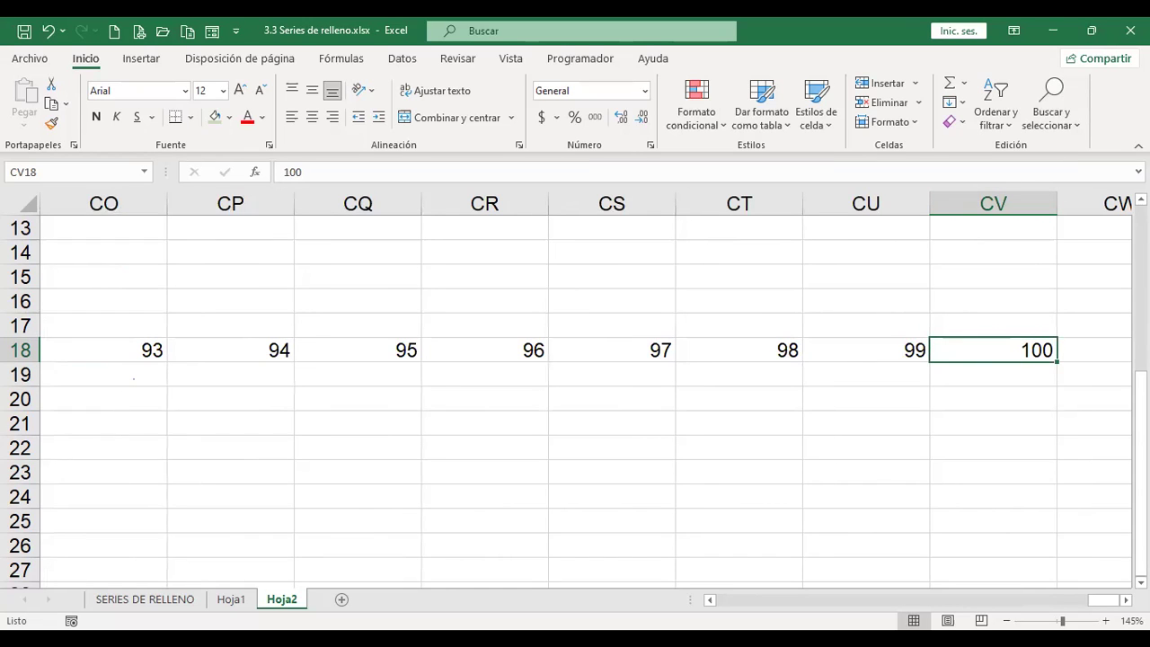
key("ctrl+Left")
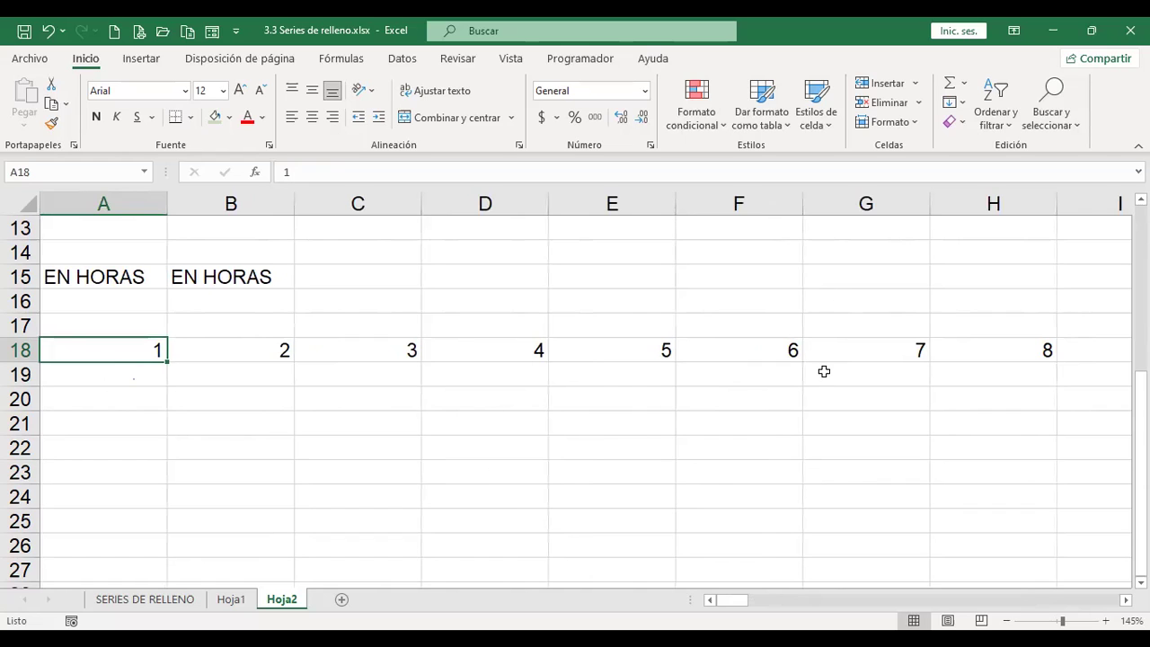
Step: Refill row 18 from A18 with a step-1 series up to 500, confirming it ends at SF18
left_click(967, 108)
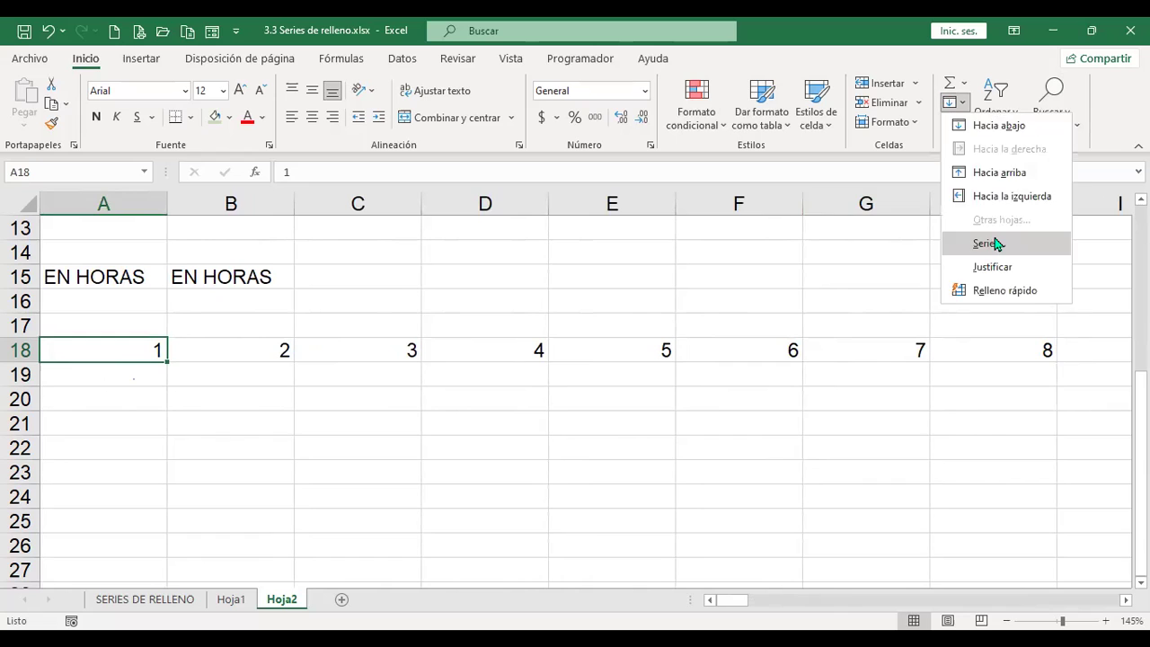
left_click(988, 243)
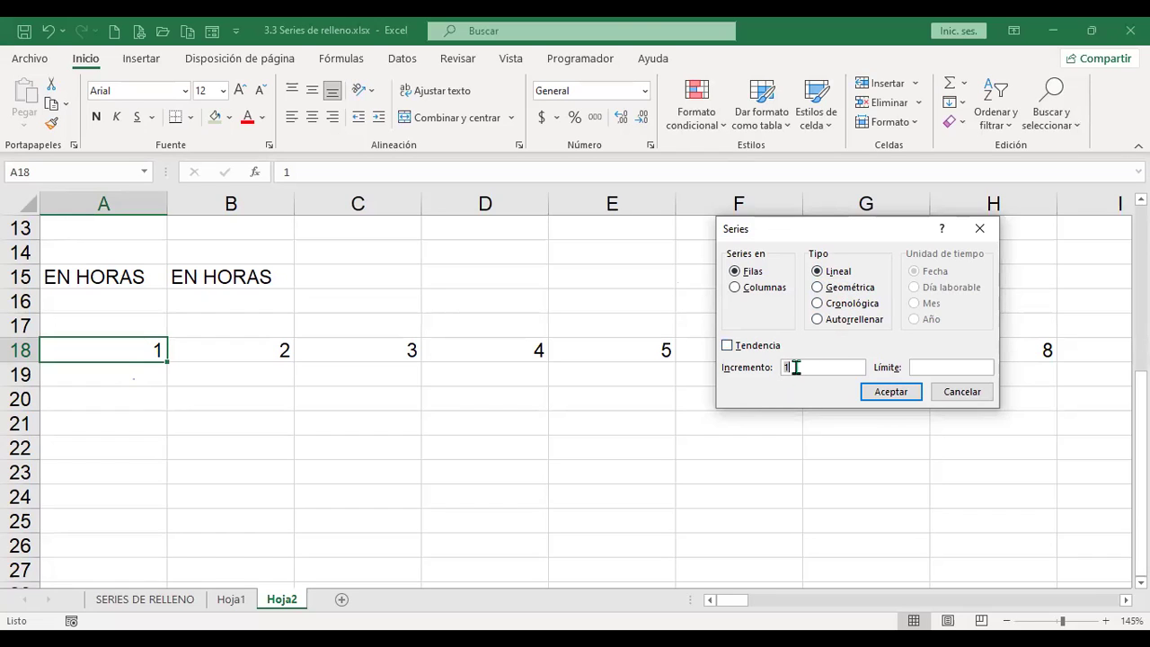
left_click(955, 366)
type("500")
left_click(907, 395)
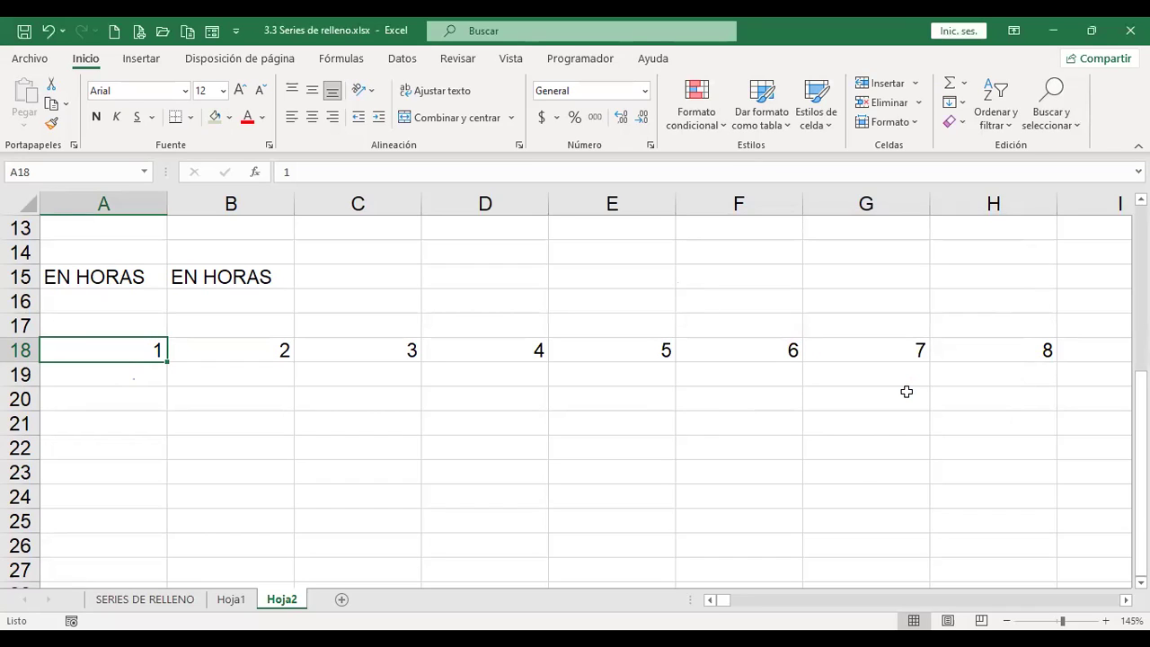
key("ctrl+Right")
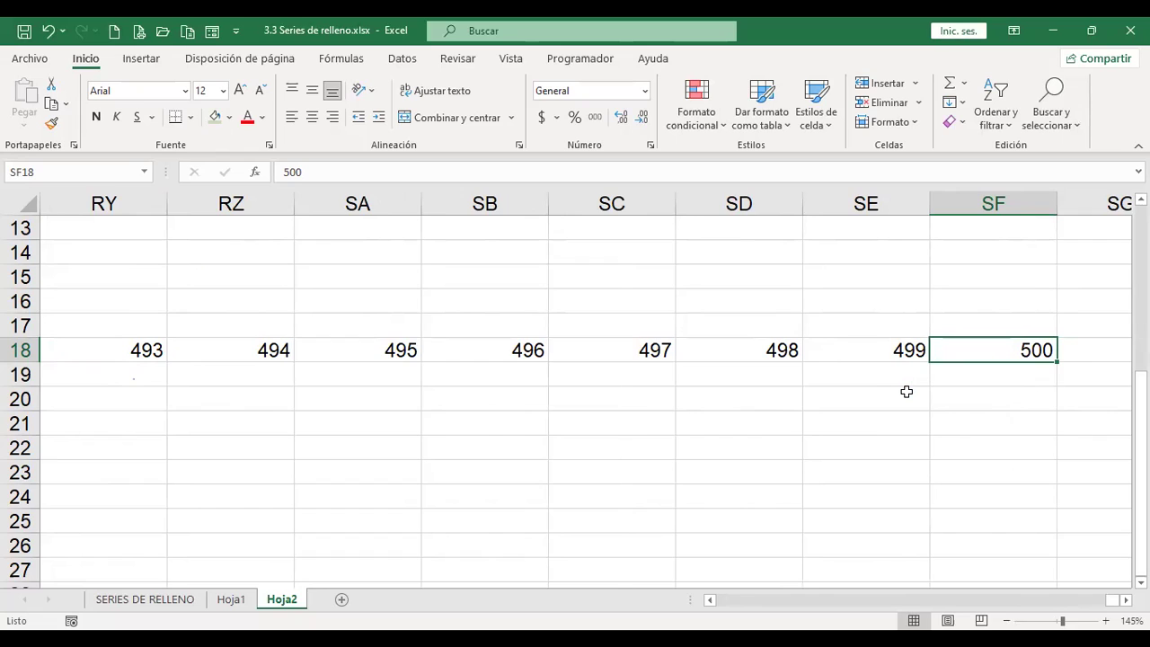
key("ctrl+Left")
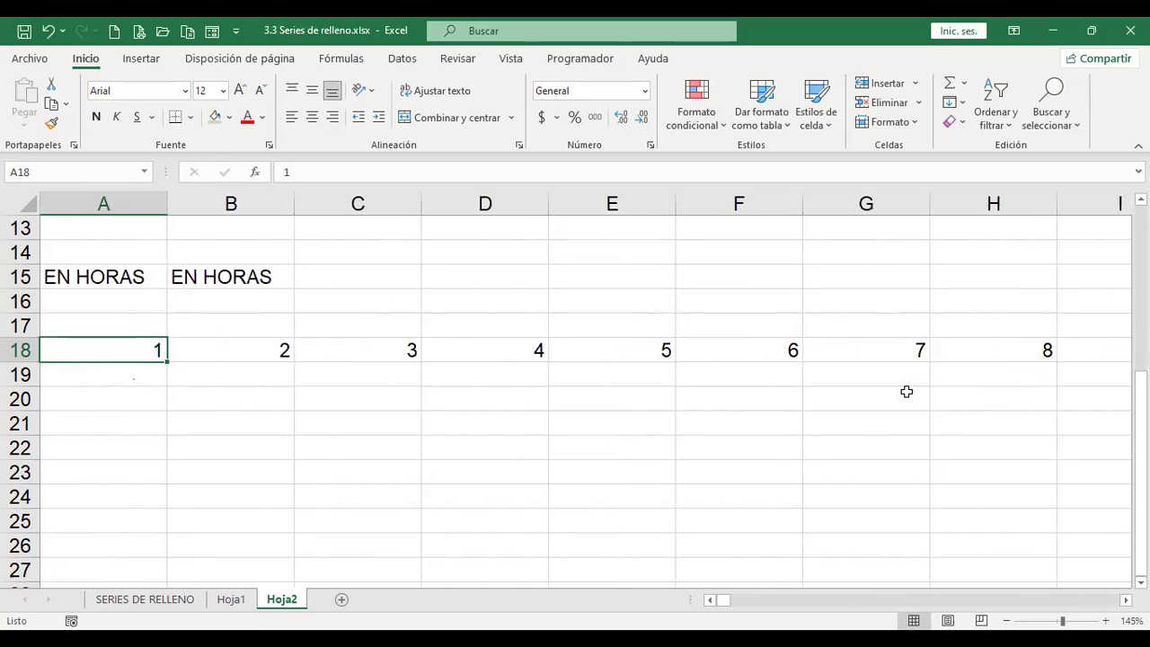
Step: Generate a row 18 series from A18 with step 3 and stop value 1000
left_click(952, 102)
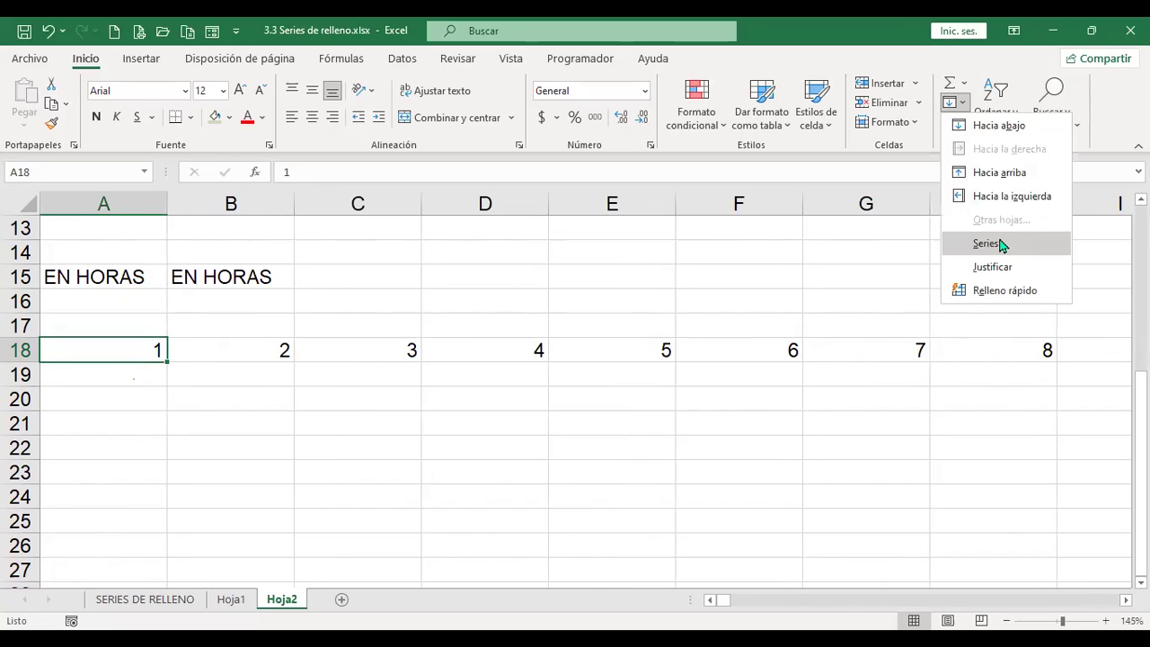
left_click(977, 252)
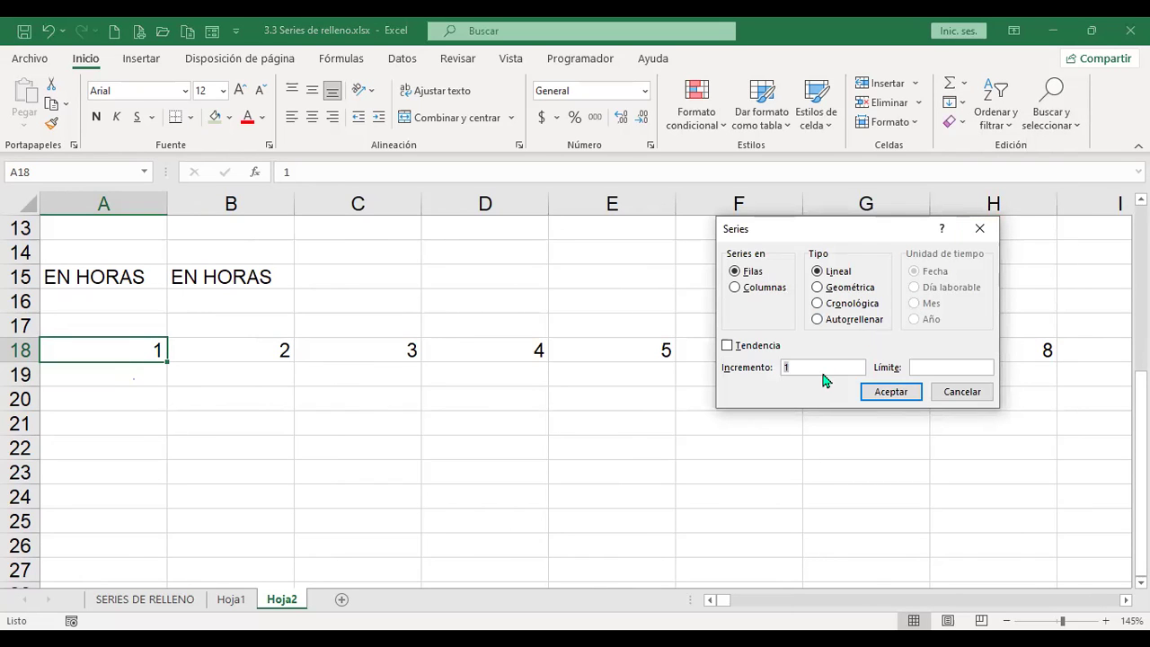
left_click(947, 370)
type("1000")
left_click(891, 392)
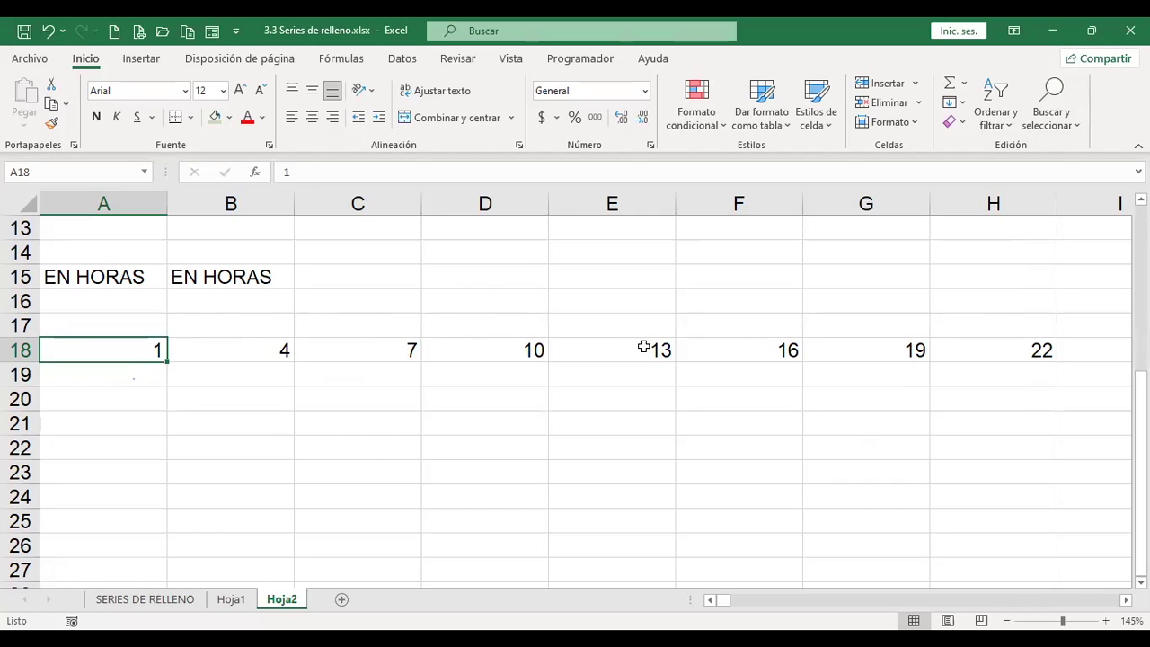
Step: Check where the row 18 series ends, then return to A18
key("ctrl+Right")
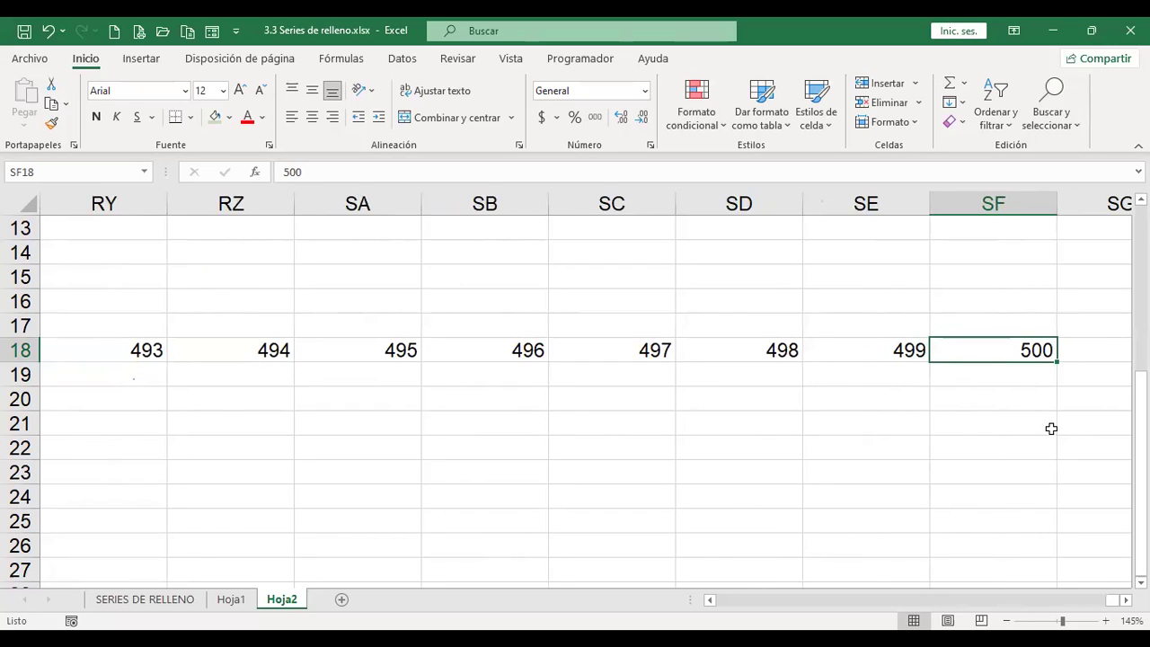
key("Right")
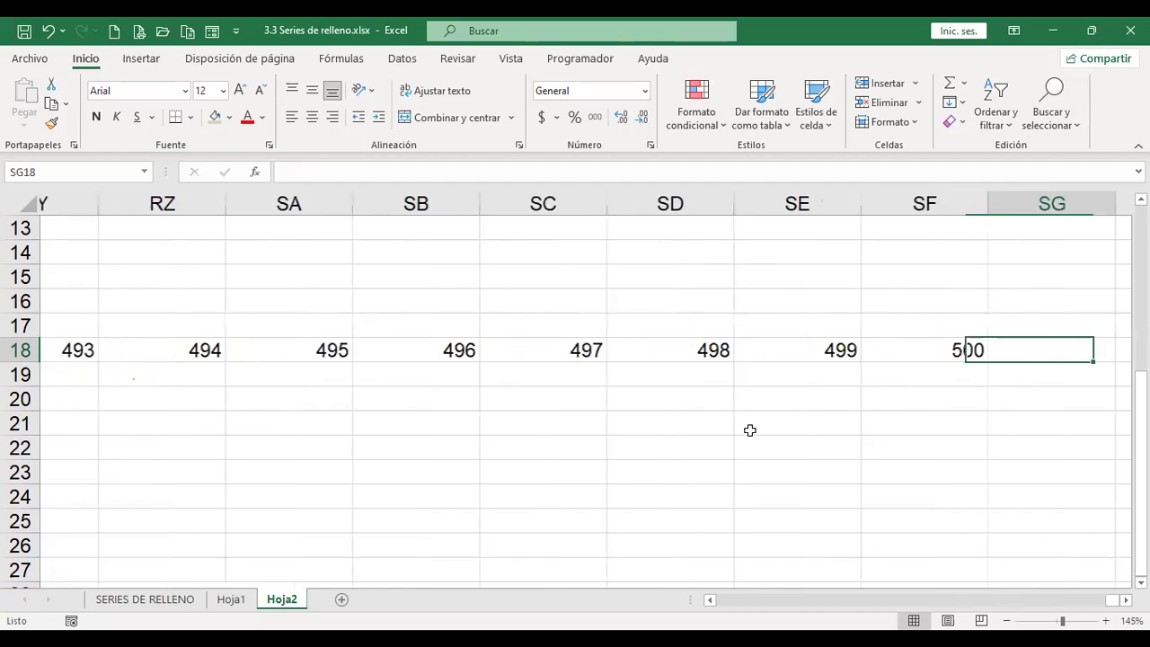
key("Left")
key("ctrl+Left")
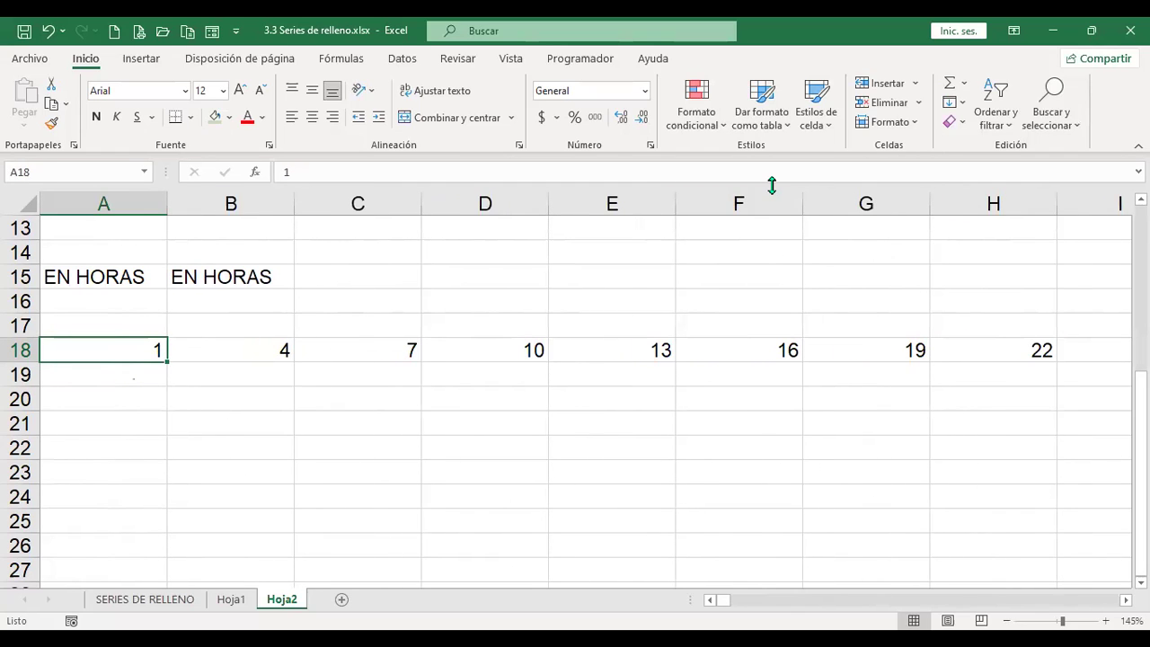
Step: Clear row 18 and enter 1 in A18
left_click(18, 350)
key("Delete")
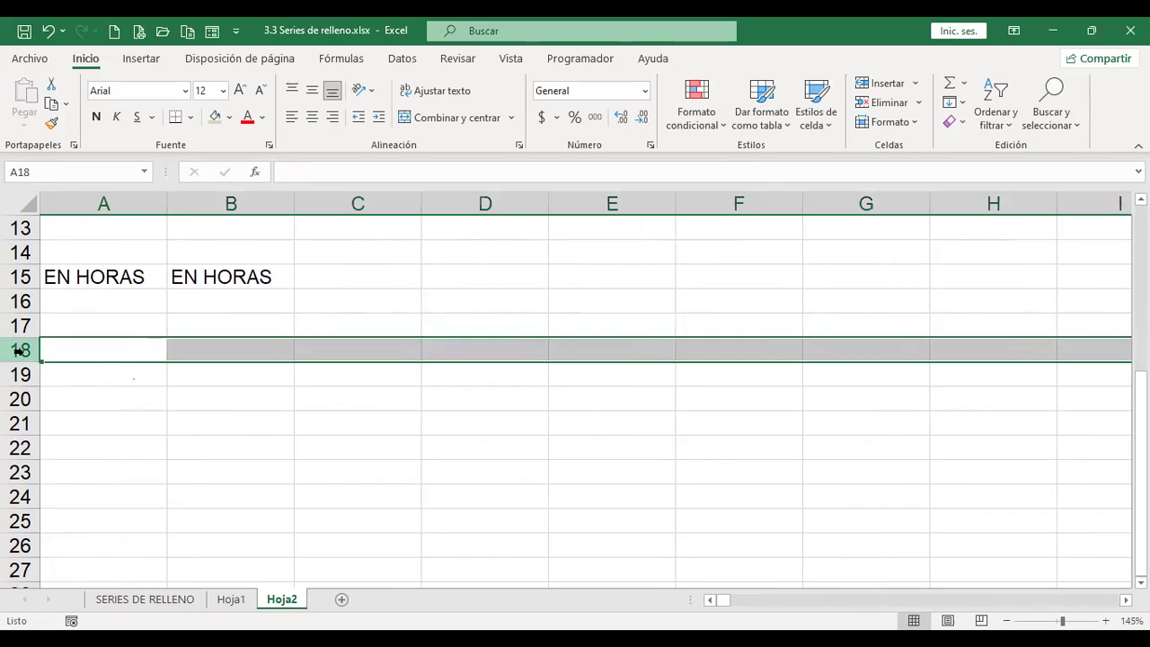
key("Left")
type("1")
key("Right")
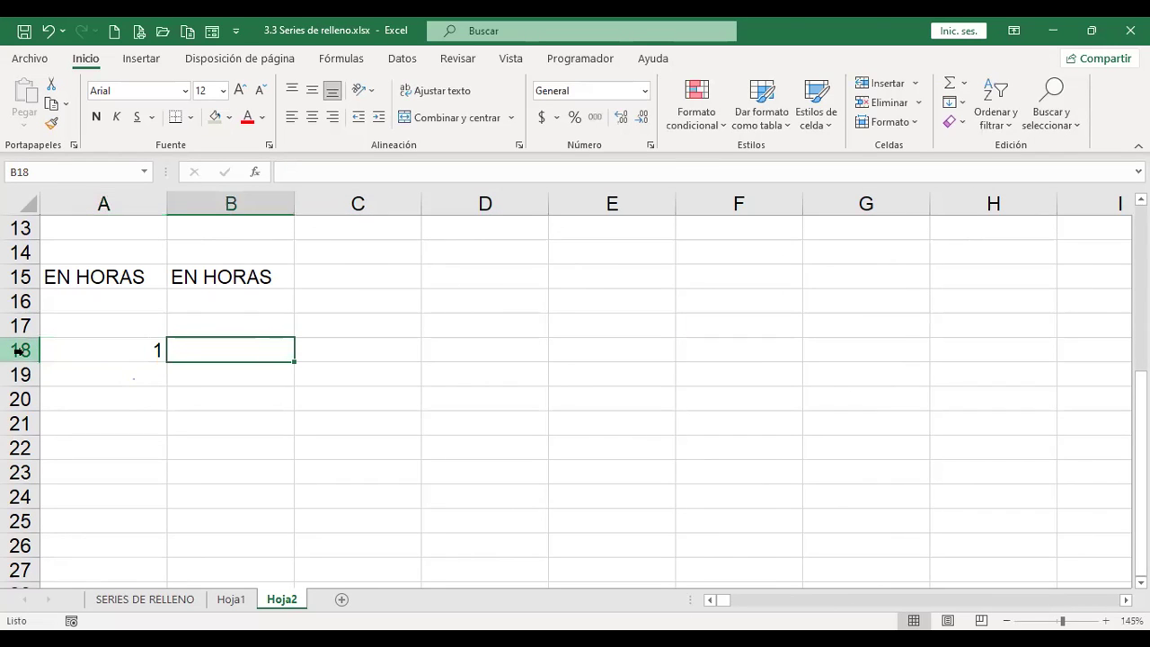
Step: Fill row 18 from A18 in steps of 3 up to 1000, confirming it ends at LV18
left_click(70, 351)
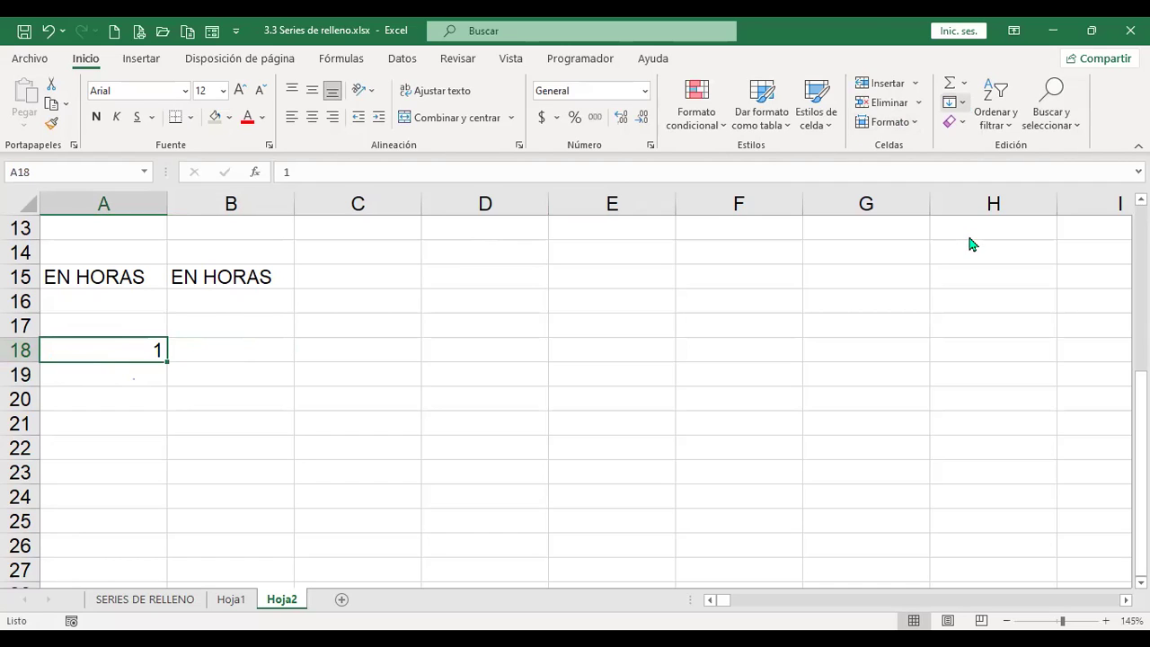
type("3")
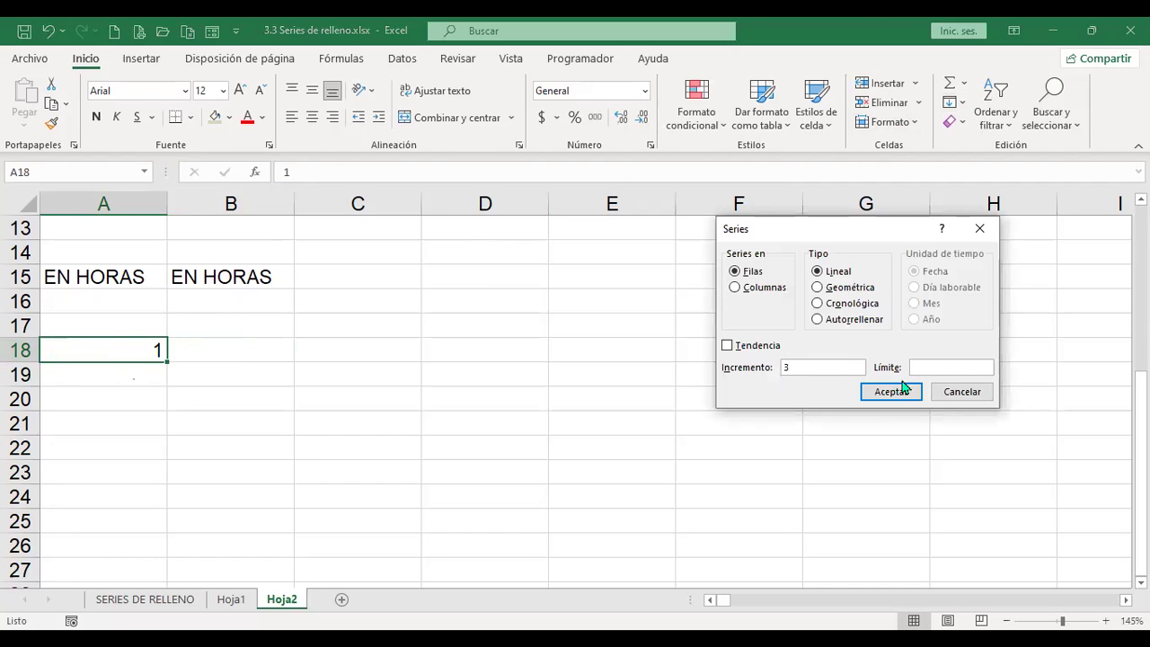
left_click(940, 366)
type("1000")
left_click(886, 393)
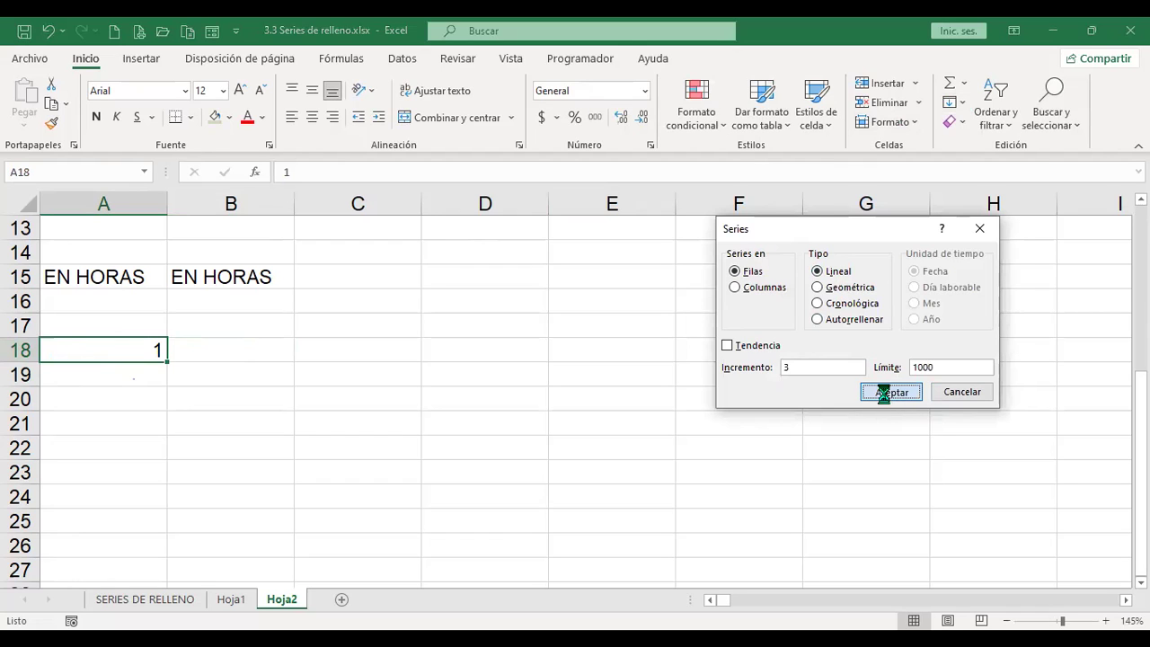
key("ctrl+Right")
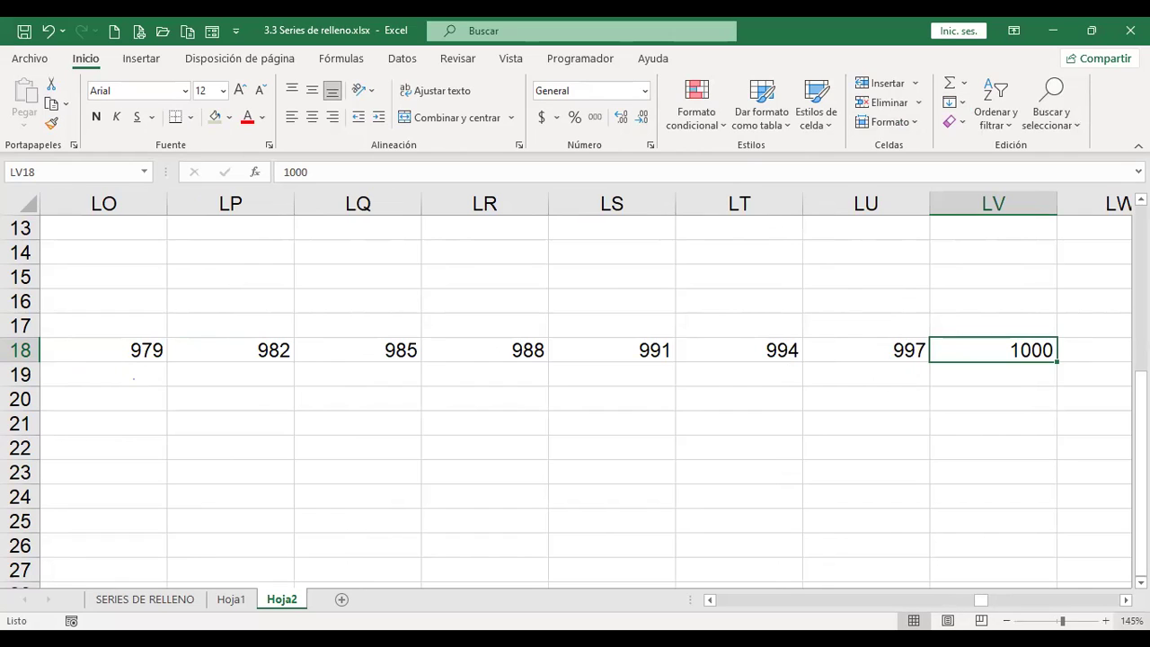
key("ctrl+Left")
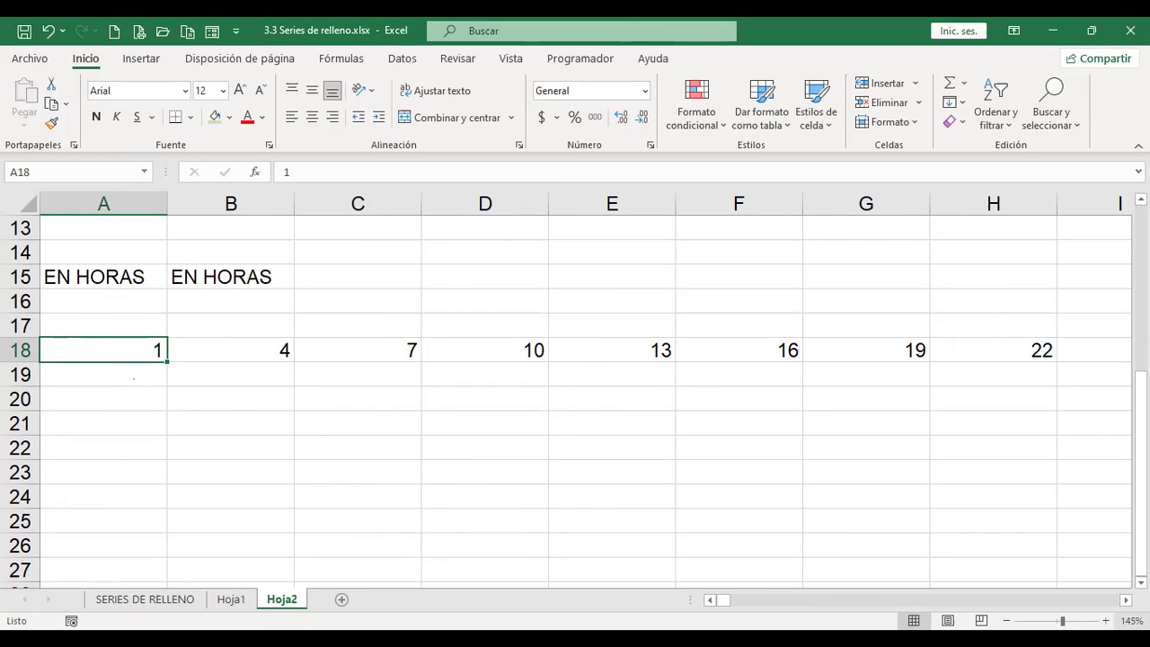
Step: Clear row 18 and enter 3 in A18
left_click(25, 349)
key("Delete")
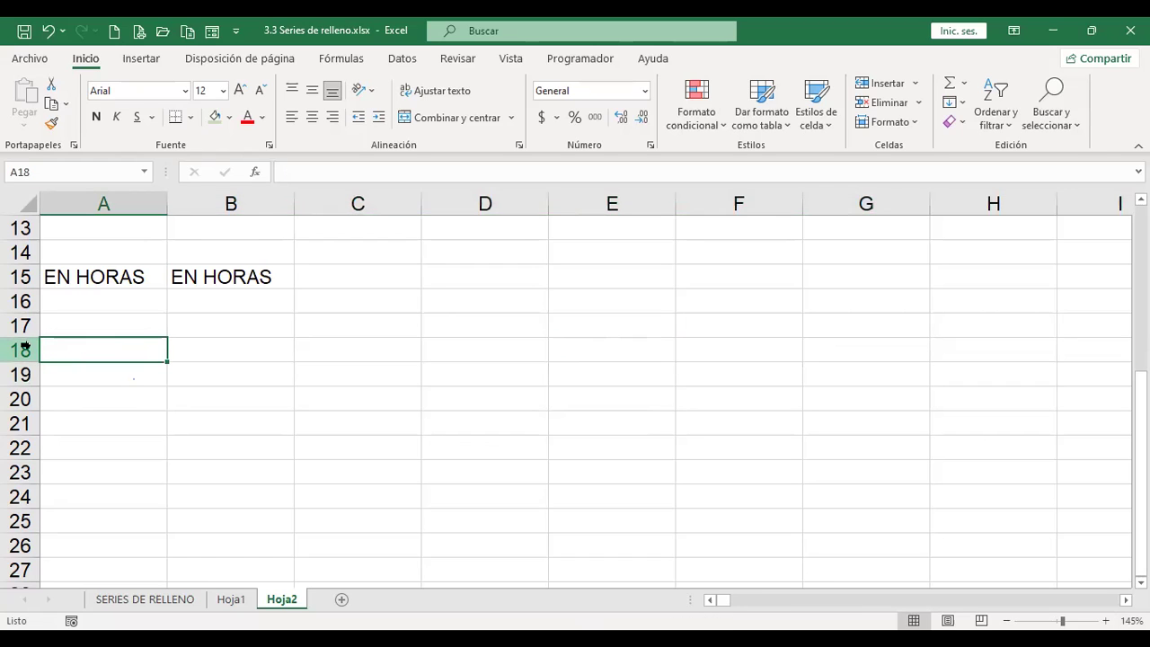
type("3")
key("Tab")
key("shift+Tab")
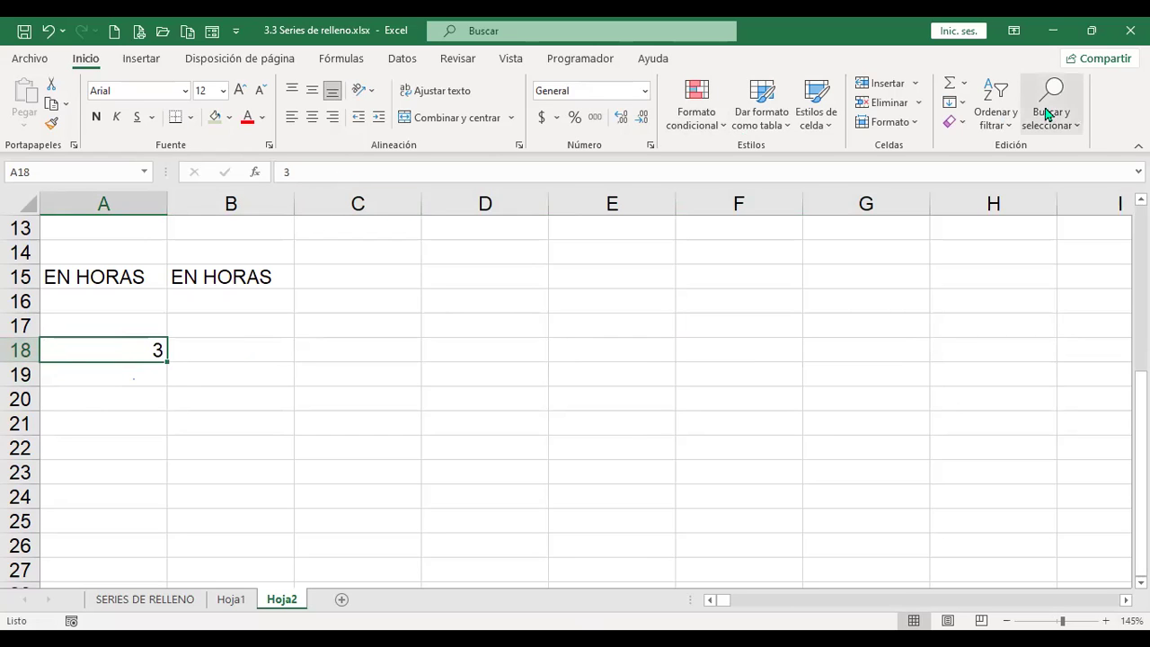
Step: Fill row 18 from 3 in steps of 3 up to 1000, checking it ends at 999
left_click(967, 105)
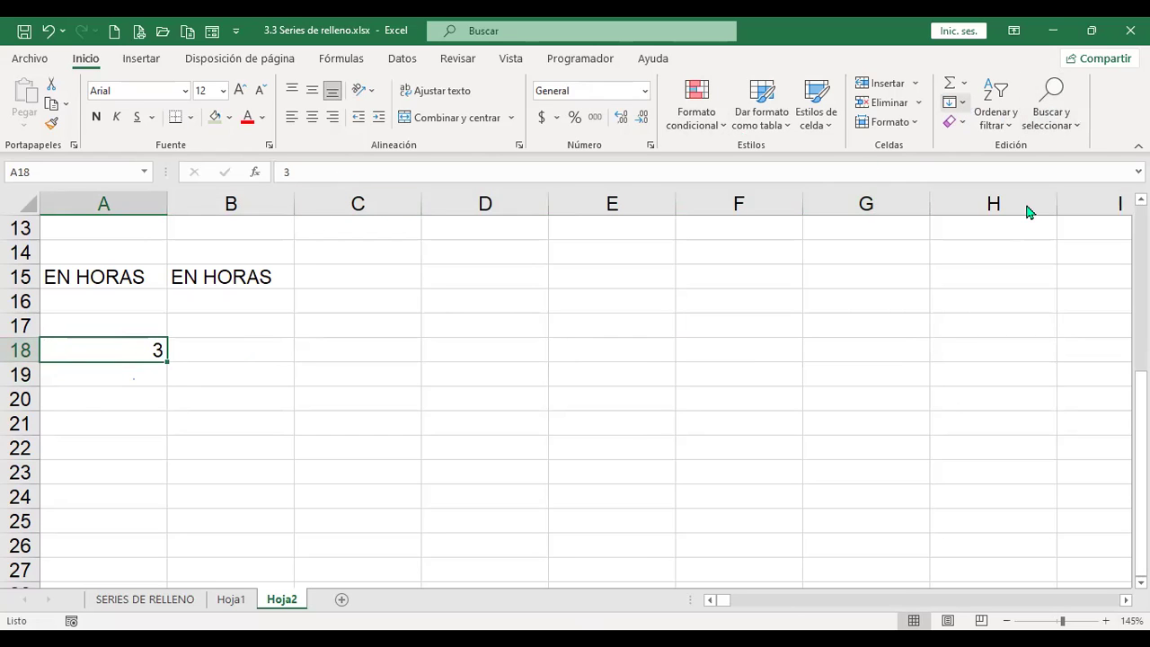
left_click(1018, 244)
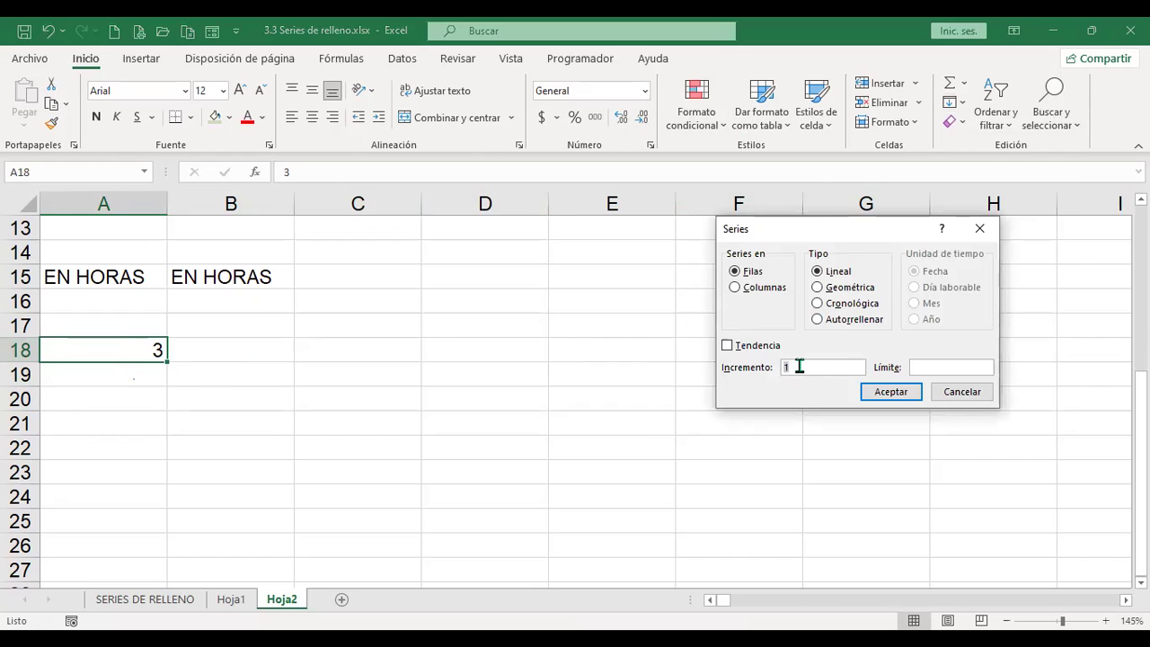
double_click(804, 366)
type("3")
left_click(950, 366)
type("1000")
left_click(904, 395)
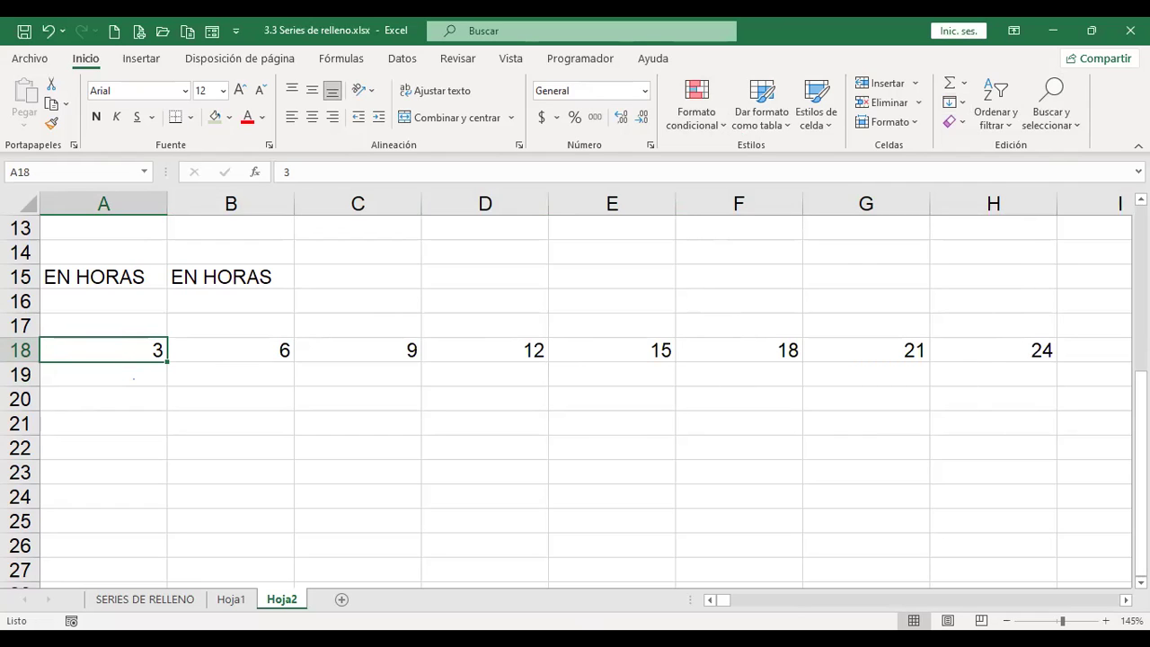
key("ctrl+Right")
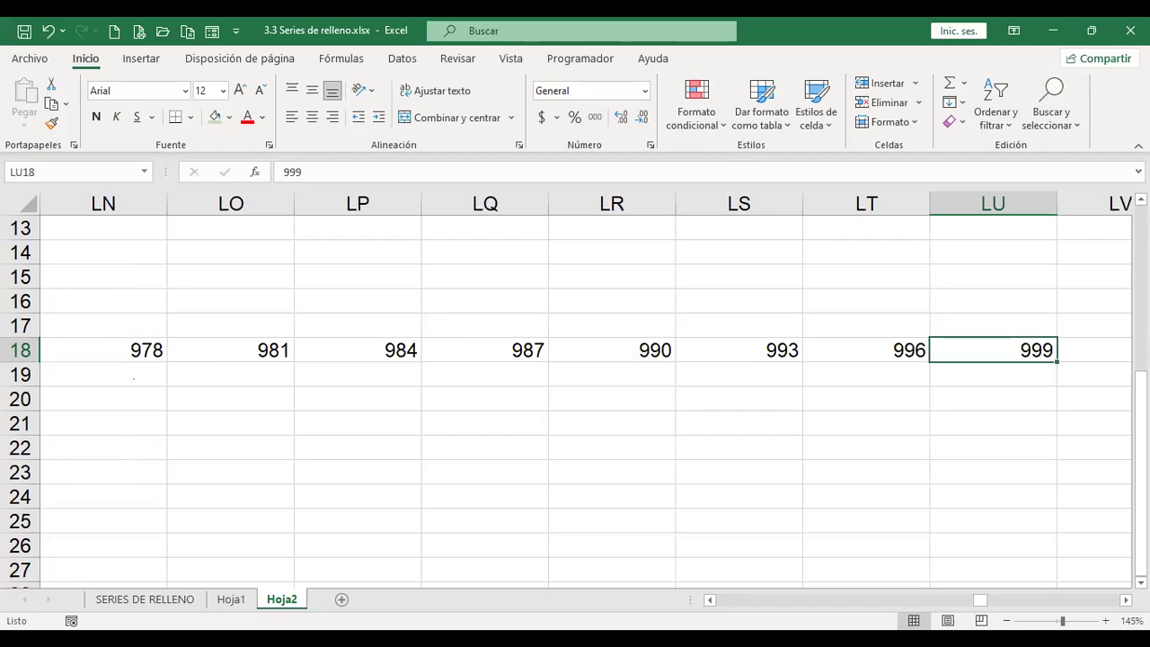
key("ctrl+Left")
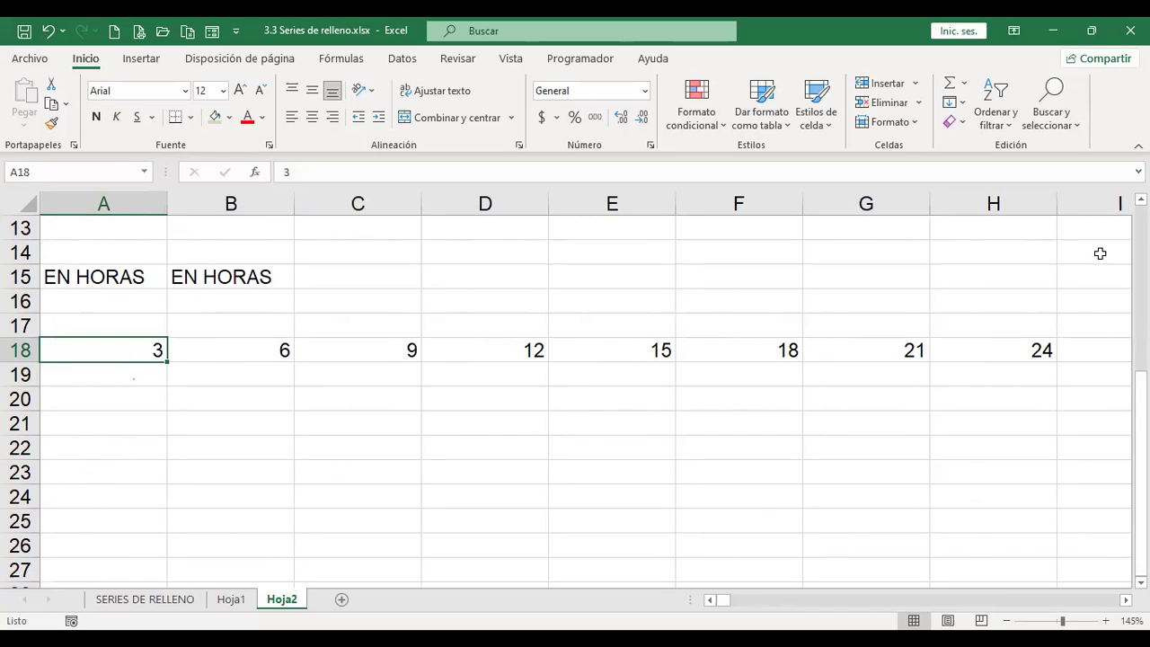
Step: Reopen the Series dialog for row 18 and again from A20, cancelling both times
left_click(961, 106)
left_click(992, 251)
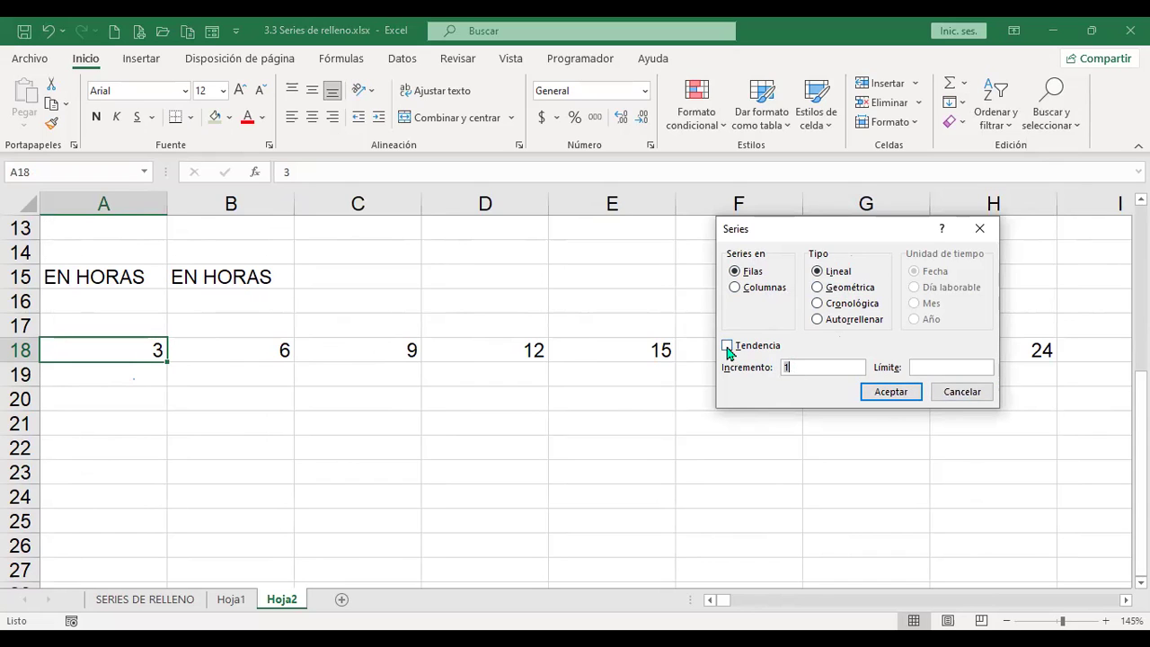
left_click(974, 396)
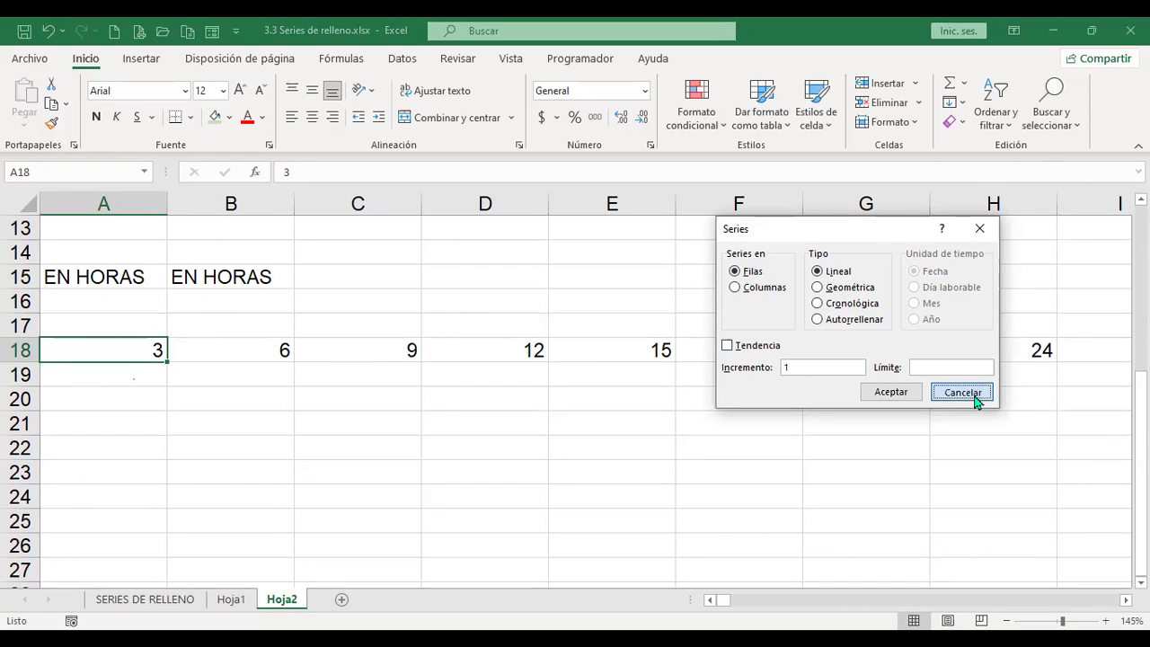
left_click(132, 375)
left_click(133, 394)
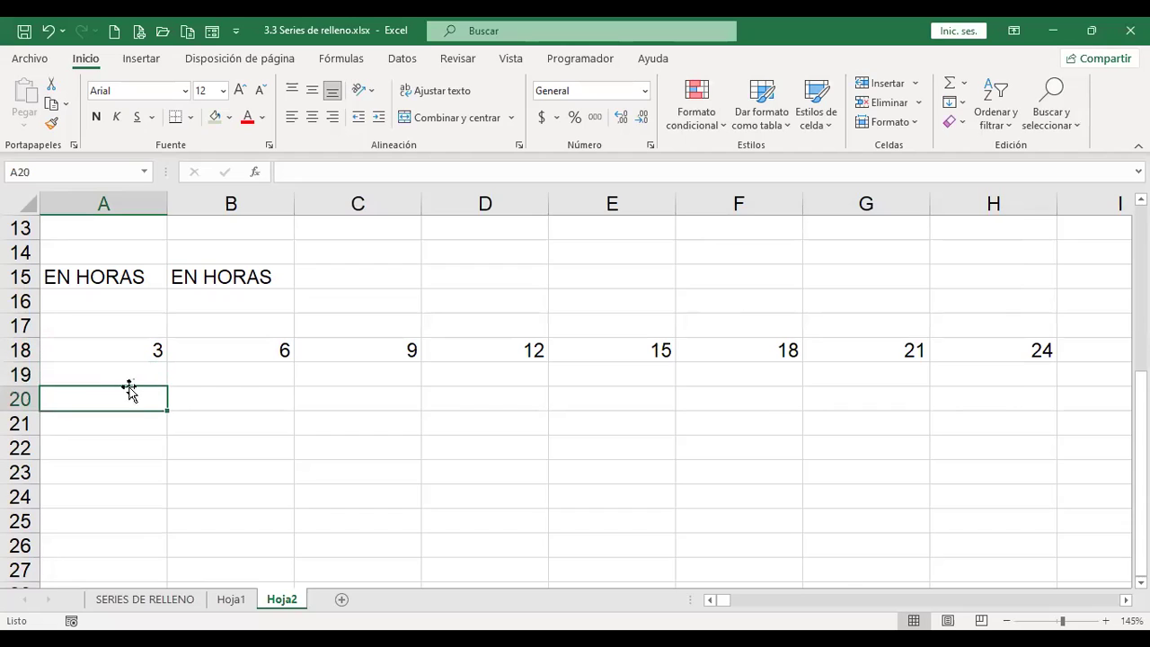
left_click(963, 106)
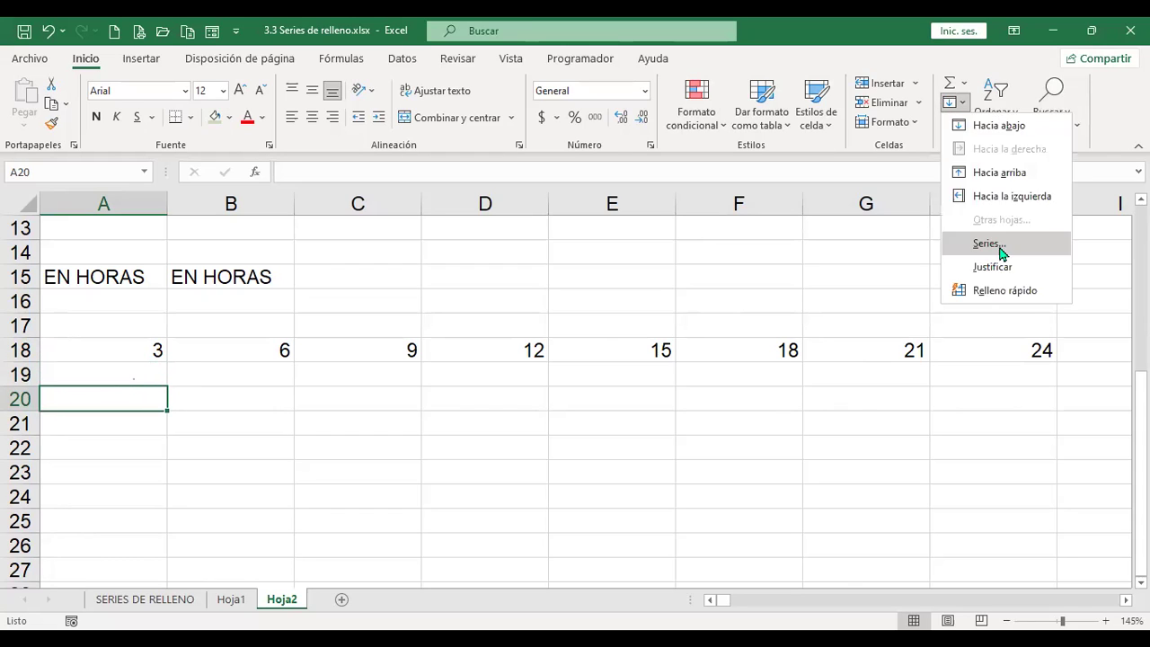
left_click(988, 243)
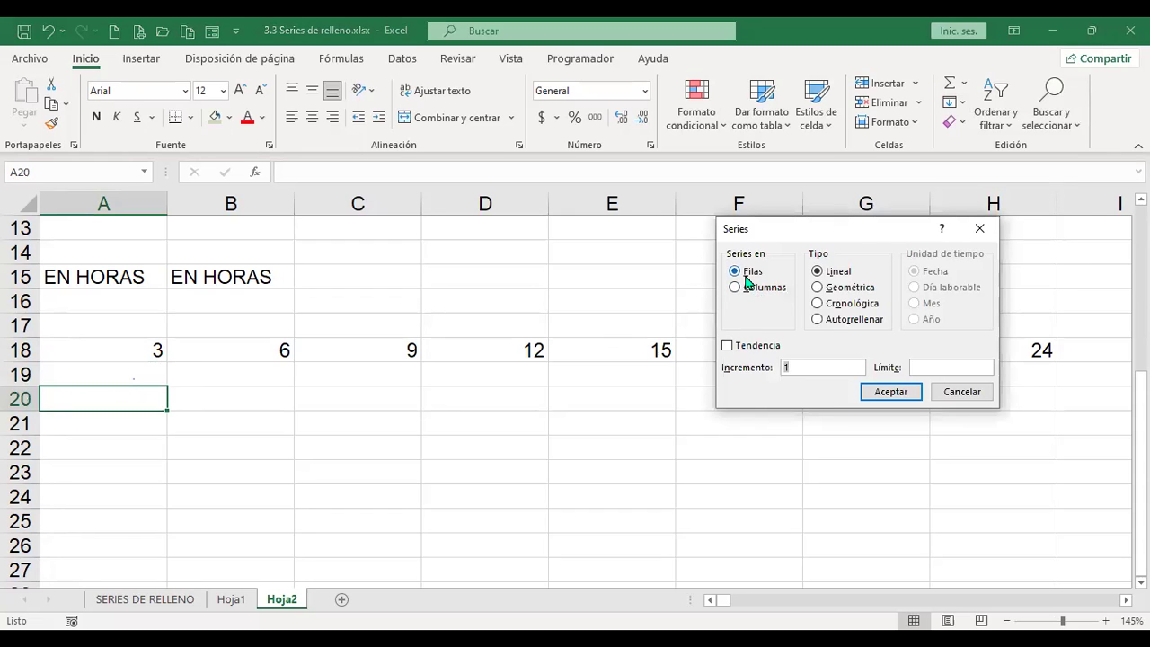
left_click(971, 395)
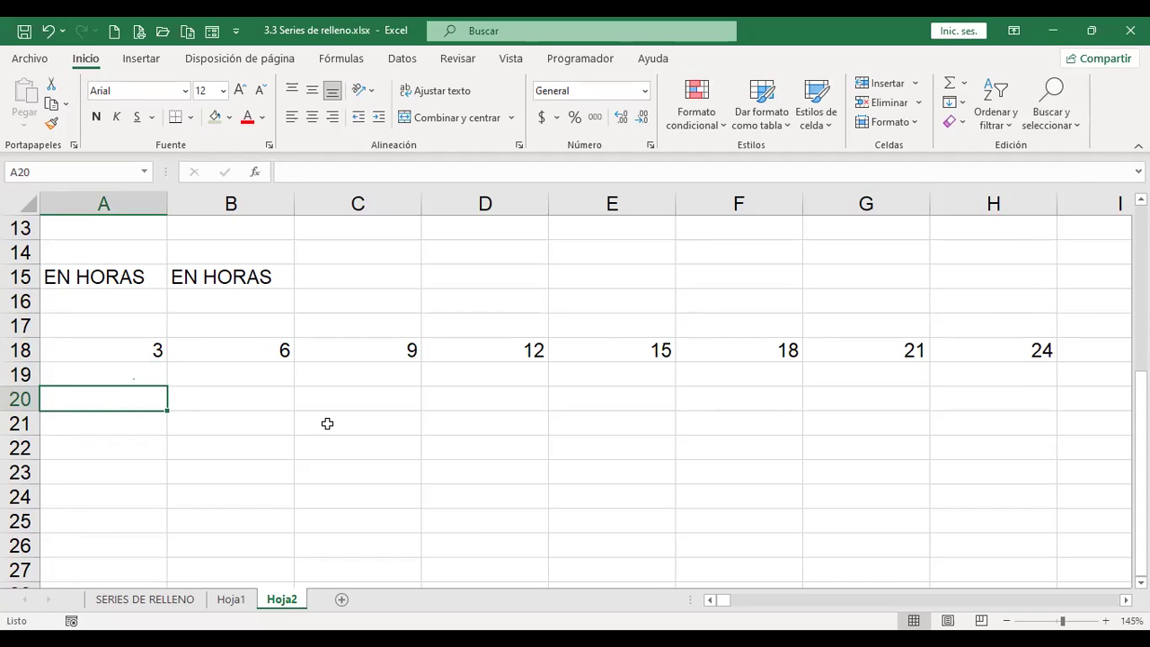
Step: Enter 5 in A20 and 10 in B20
type("5")
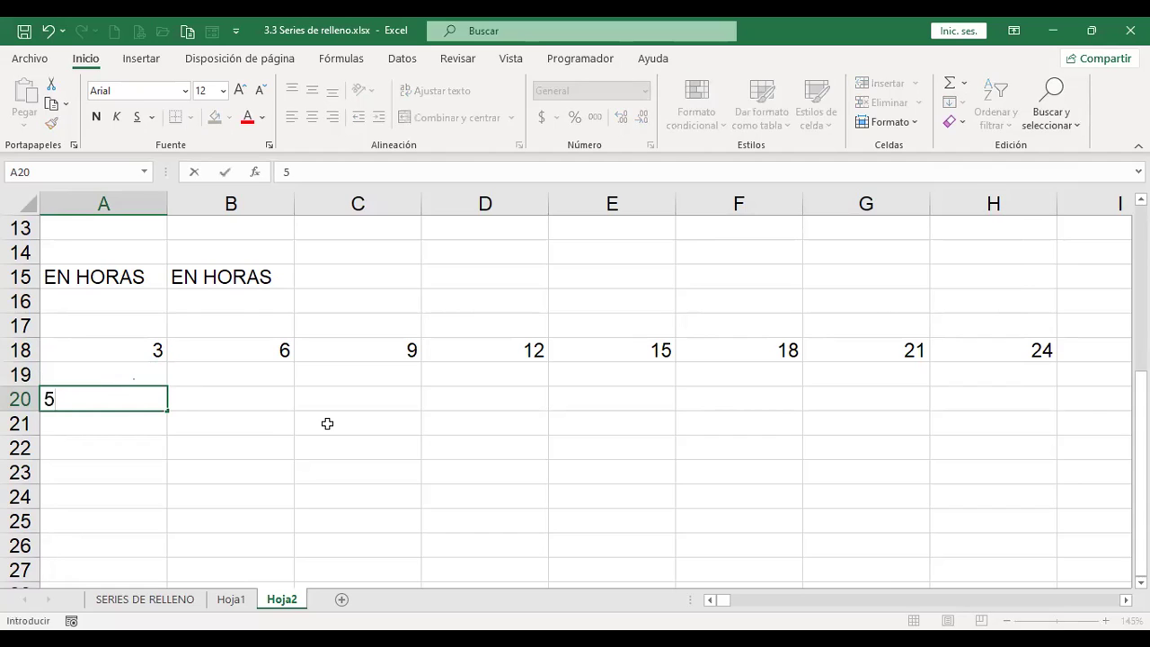
key("Tab")
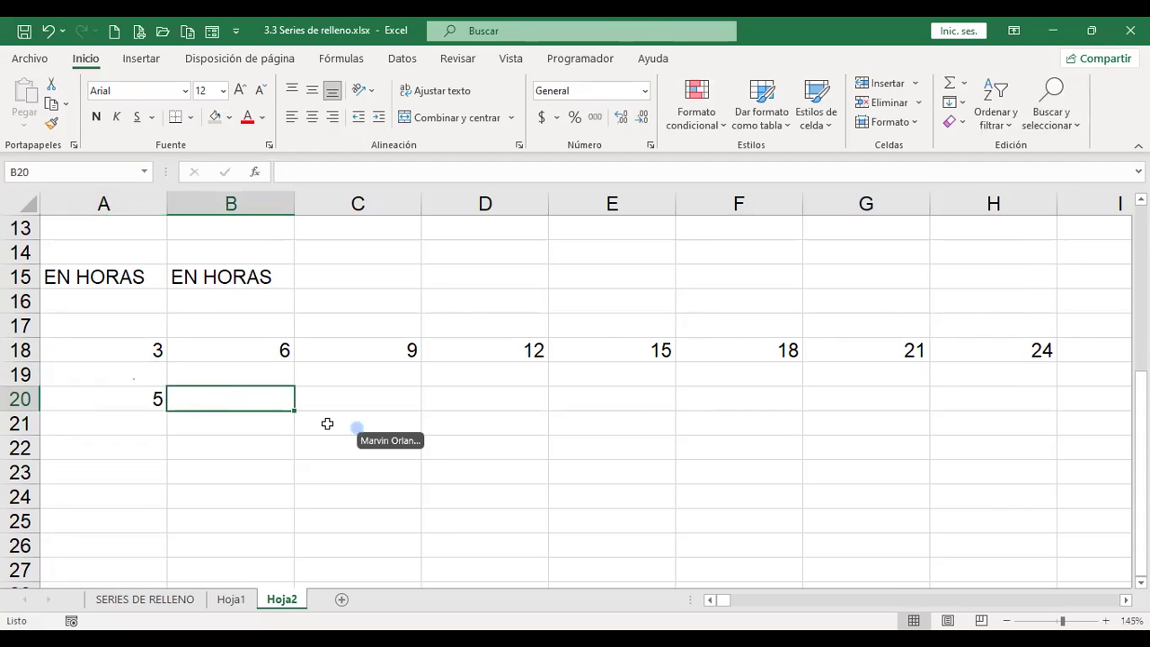
type("10")
key("Tab")
key("Left")
key("Left")
Step: Undo the column widening and select A20:L20 for the new series
key("shift+Right")
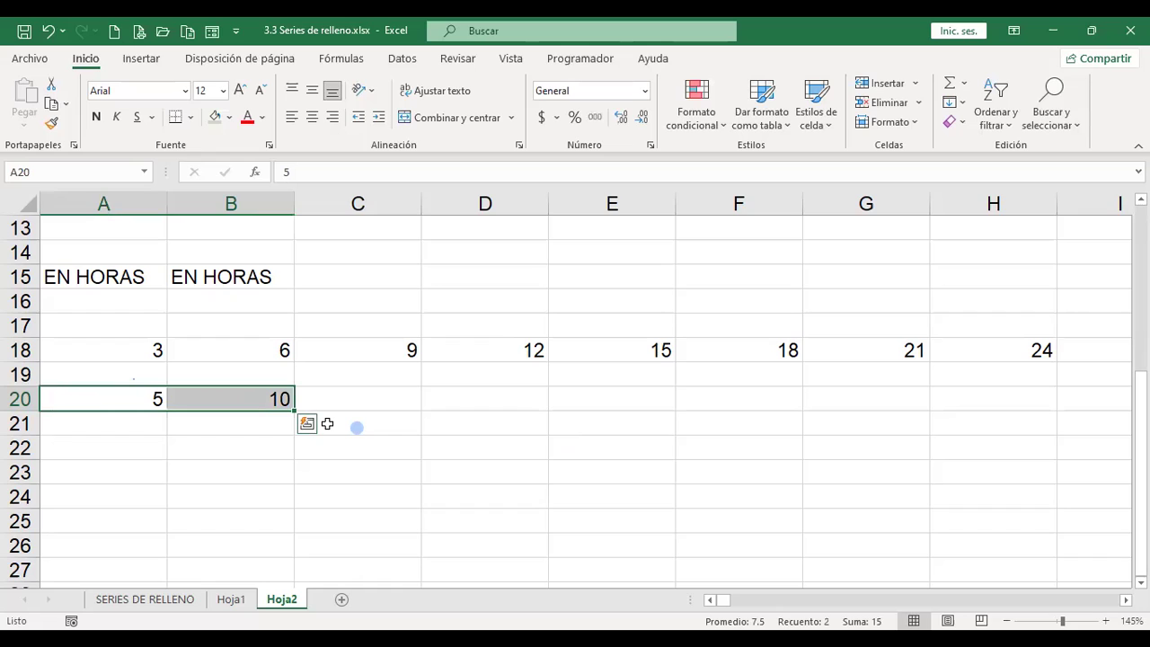
key("shift+Right")
key("shift+Right")
key("shift+Right")
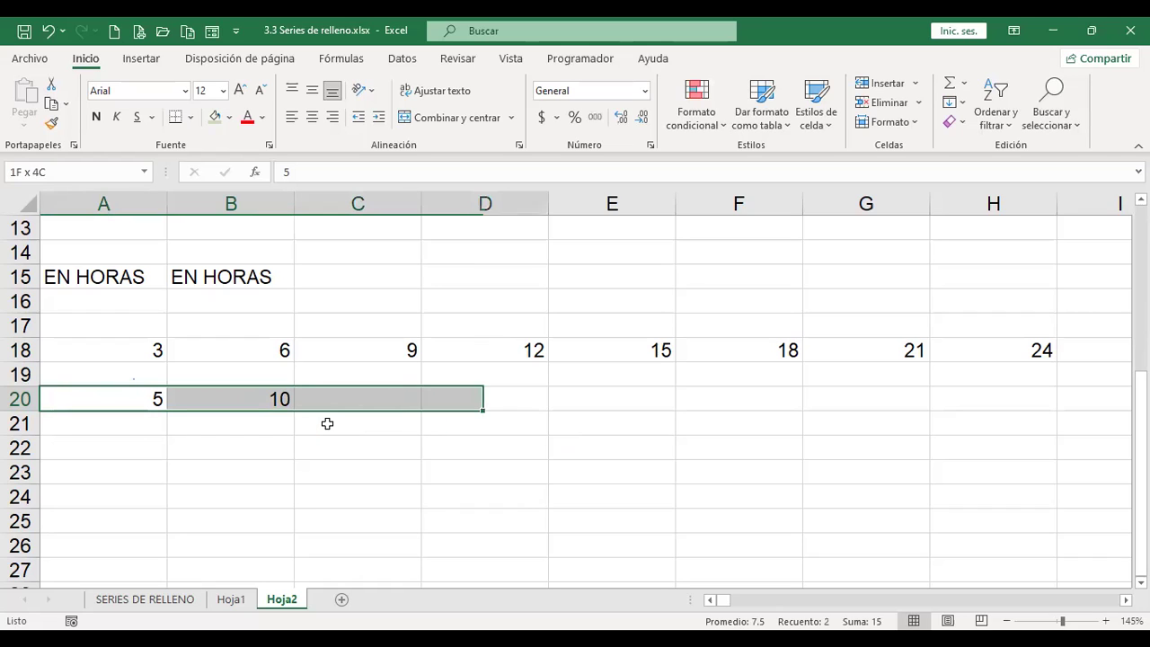
key("shift+Right")
key("shift+Right")
key("shift+Right")
key("shift+Right")
key("shift+Right")
key("shift+Right")
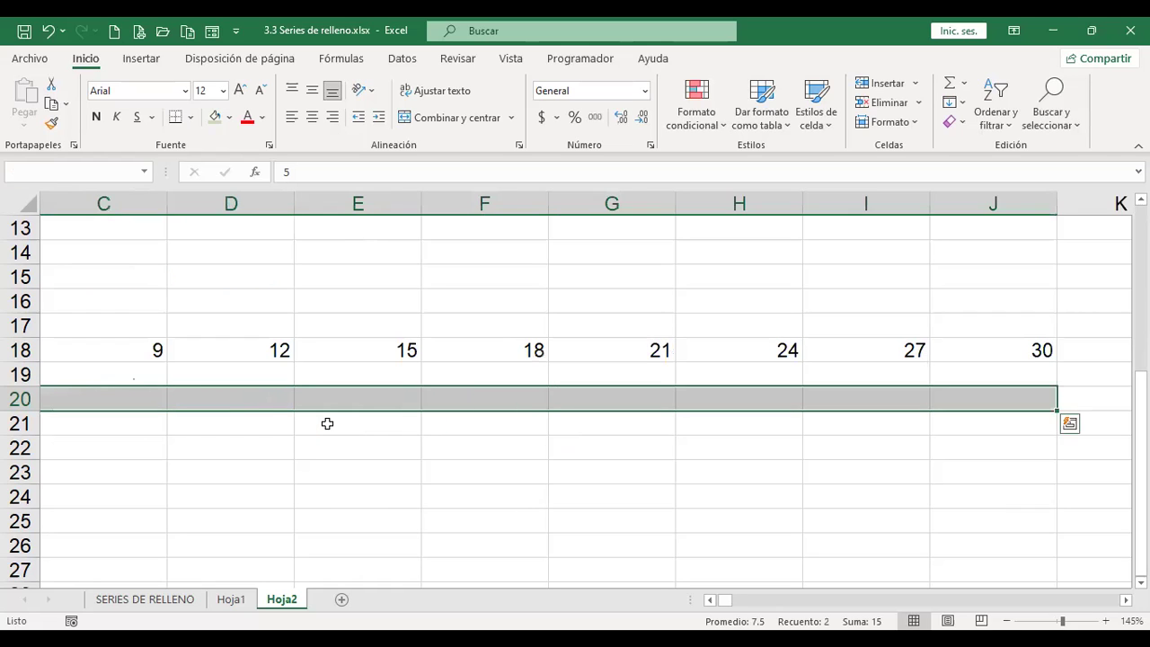
key("shift+Left")
key("shift+Left")
key("shift+Left")
key("shift+Left")
key("shift+Left")
key("shift+Left")
key("shift+Left")
key("shift+Left")
key("shift+Left")
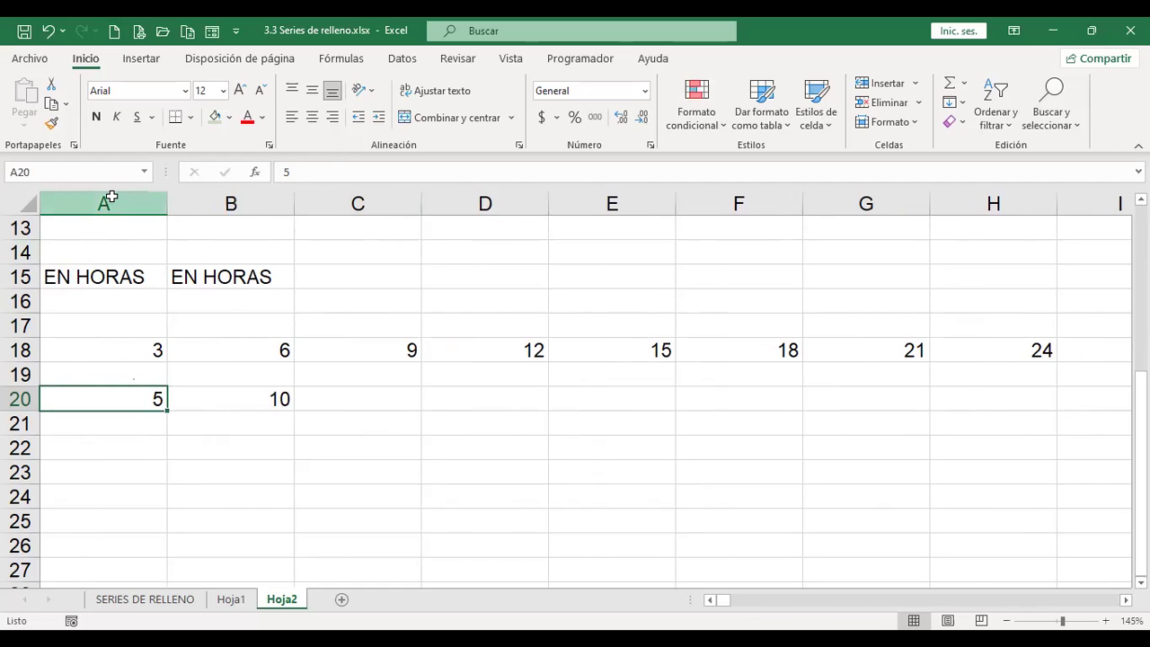
left_click_drag(108, 200, 342, 213)
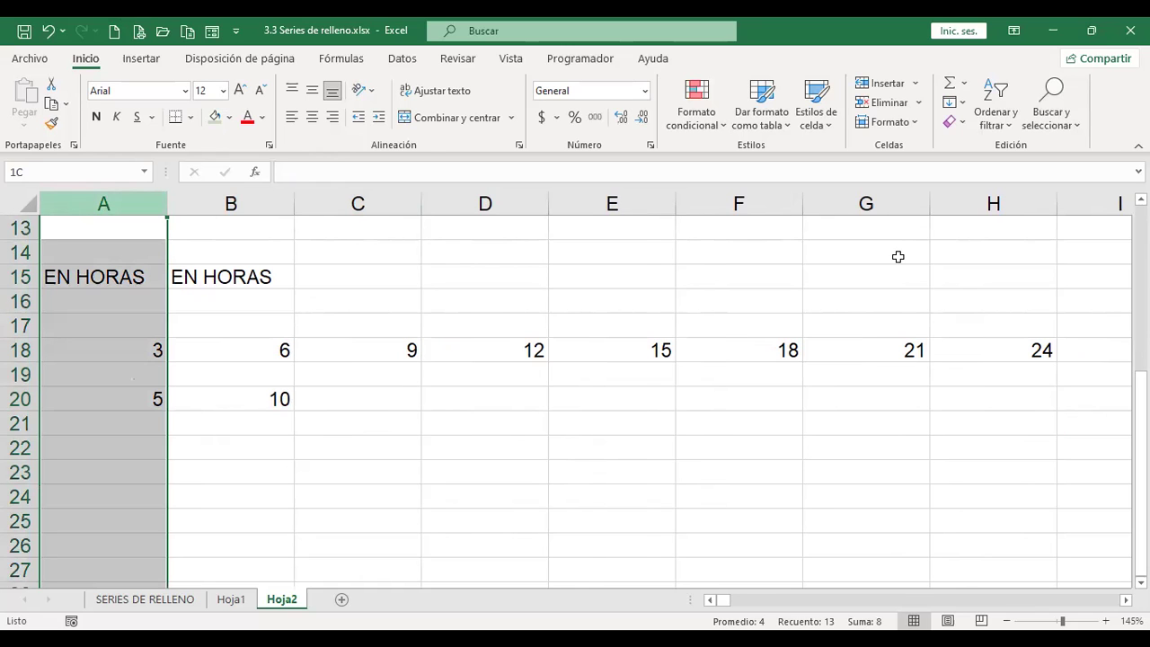
key("ctrl+z")
scroll(706, 378, "down", 6)
scroll(683, 359, "up", 2)
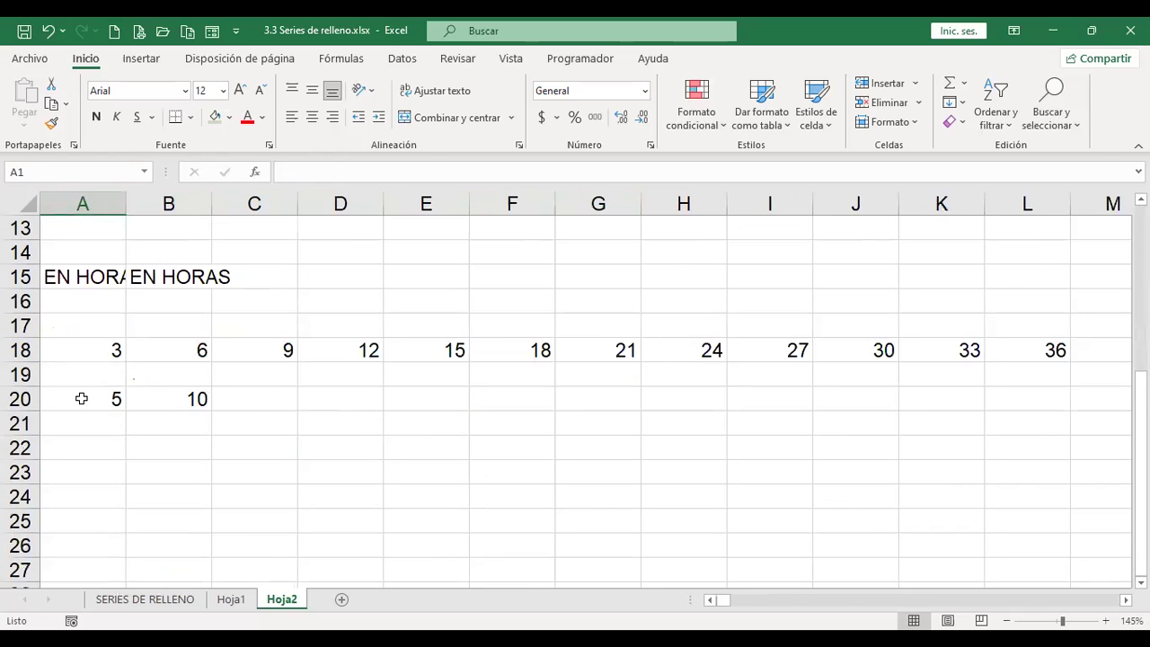
left_click_drag(116, 394, 1027, 396)
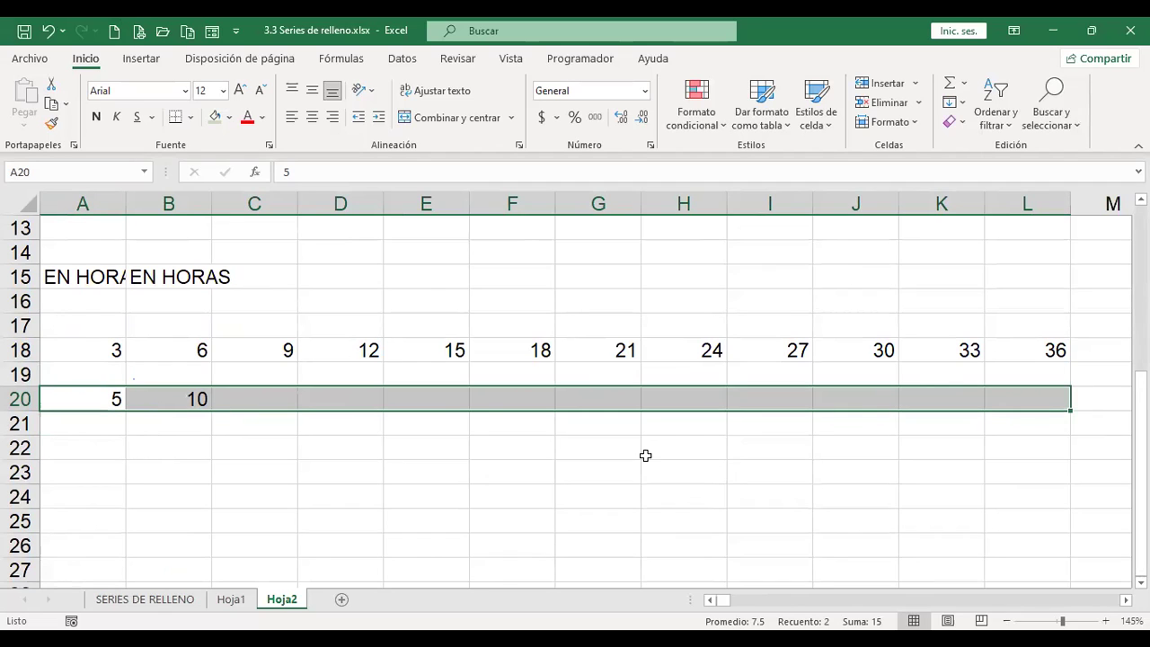
Step: Fill A20:L20 as a trend series, extending 5, 10 up to 60
left_click(962, 104)
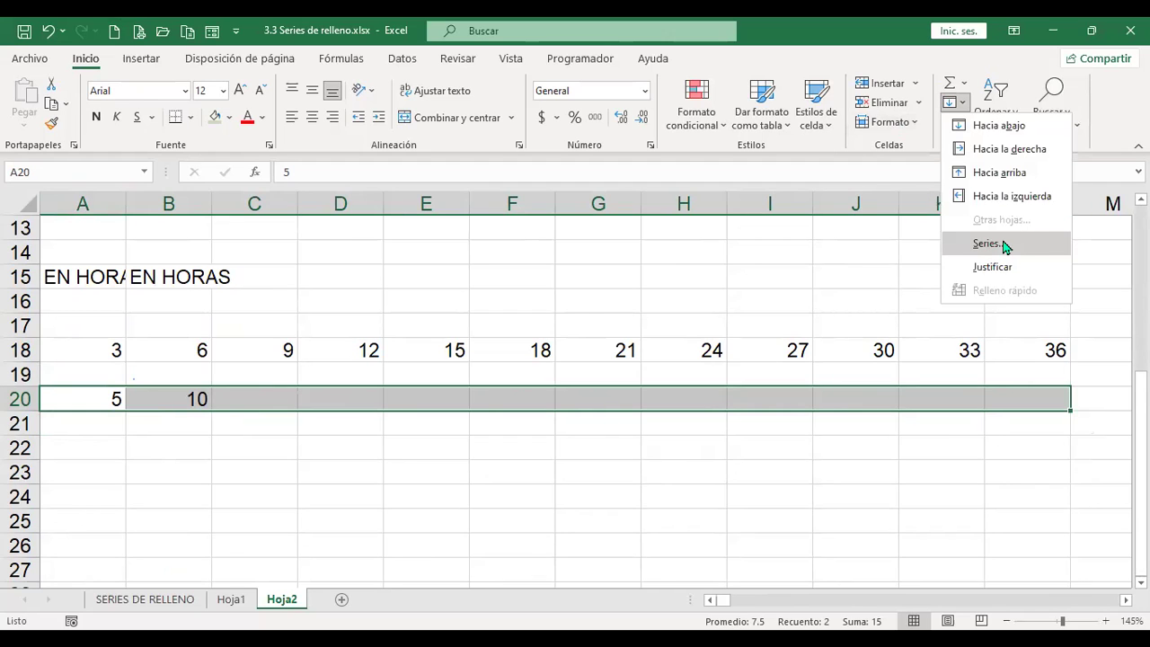
left_click(1004, 245)
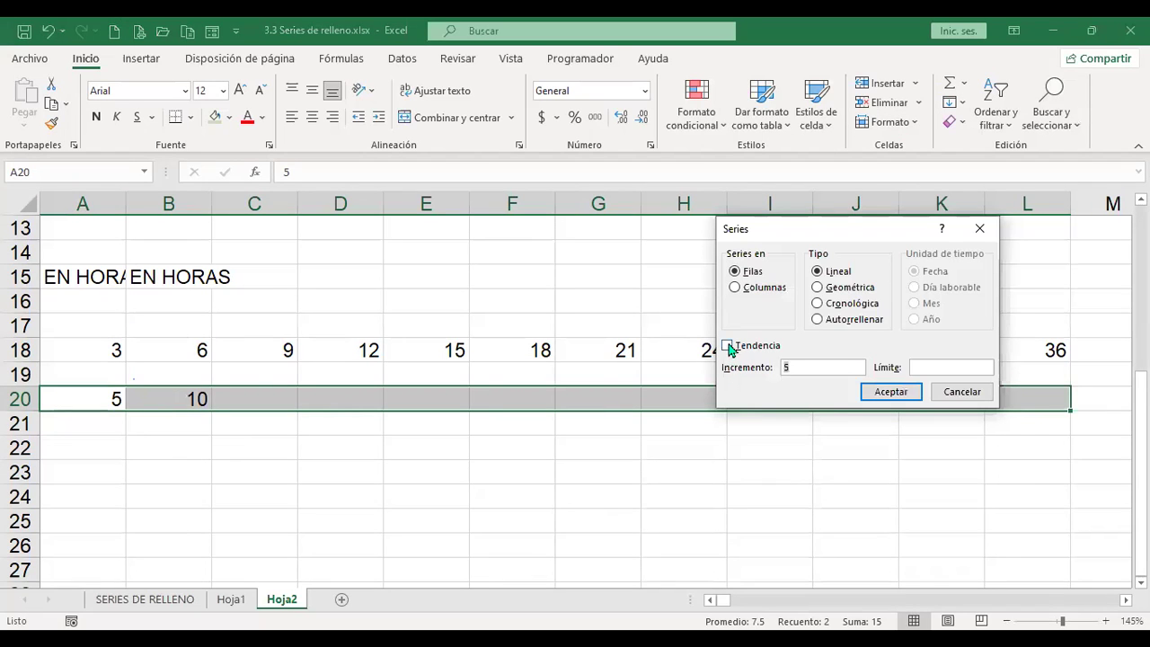
left_click(727, 346)
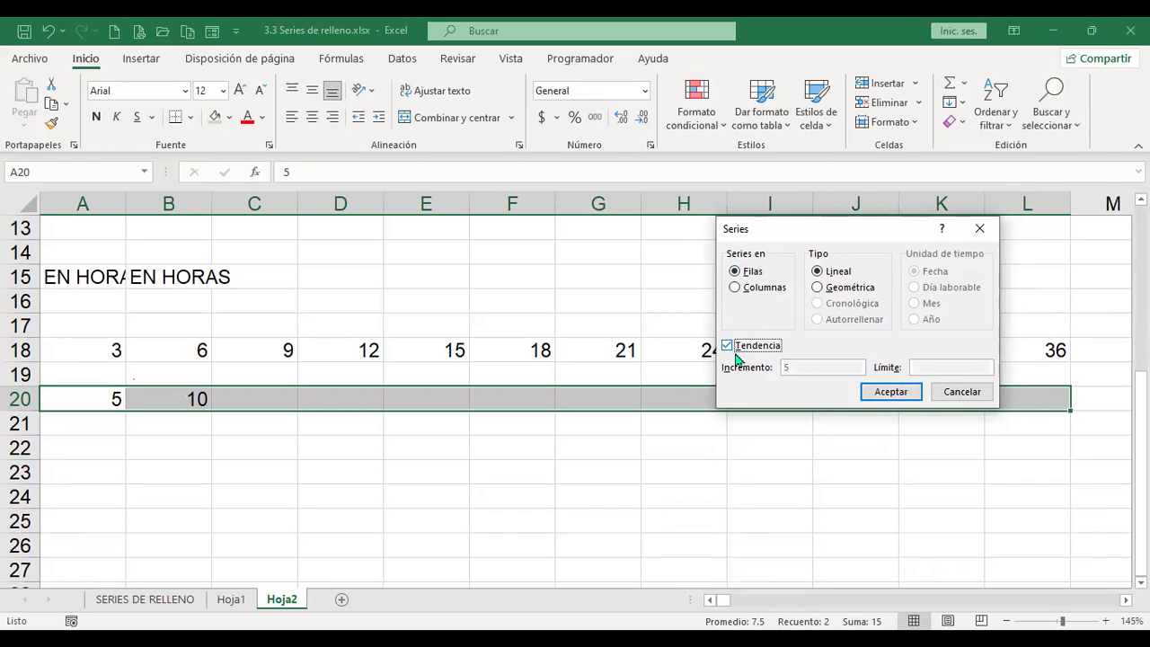
left_click(888, 398)
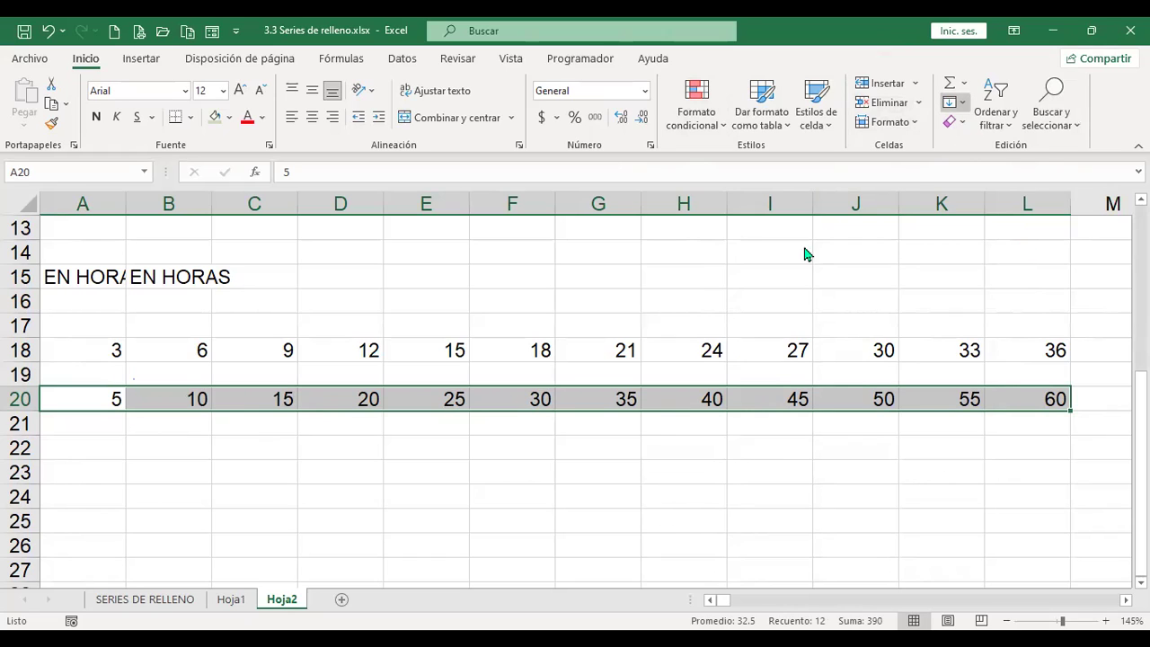
Step: Reopen the Series dialog via Alt+H, F, I, S, cancel it, and add a new sheet Hoja3
key("alt+h")
key("f")
key("i")
key("s")
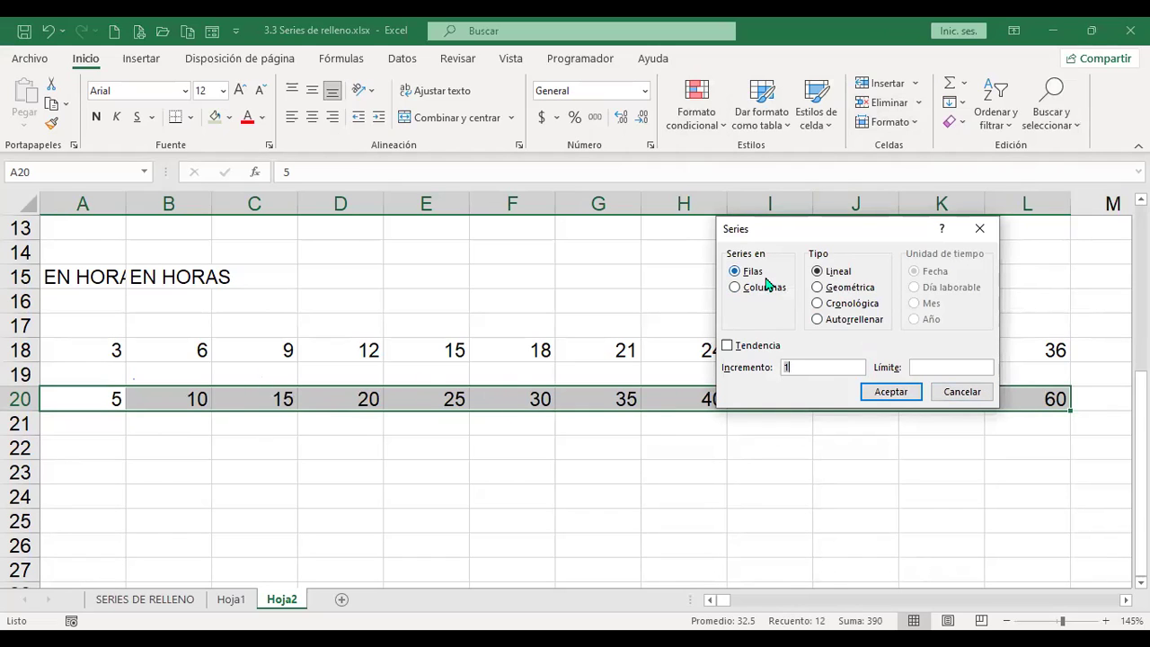
left_click(987, 395)
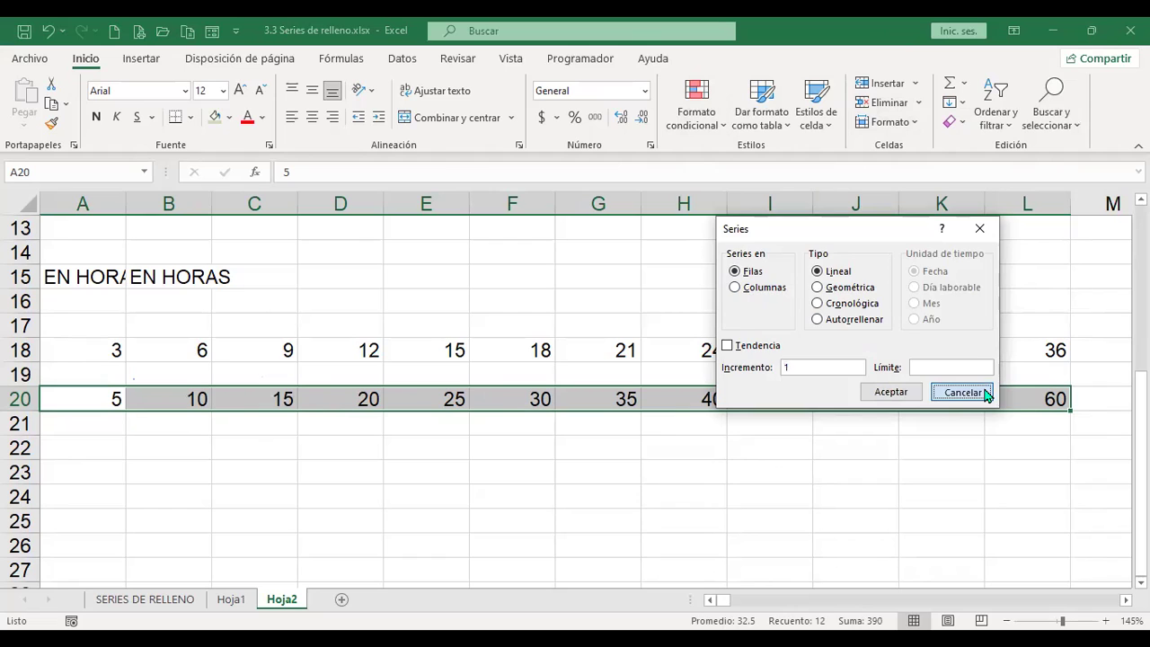
left_click(341, 599)
Step: Enter 7 in cell A1 of Hoja3, briefly replacing it with 1, then reselect A1
scroll(150, 391, "up", 5, "ctrl")
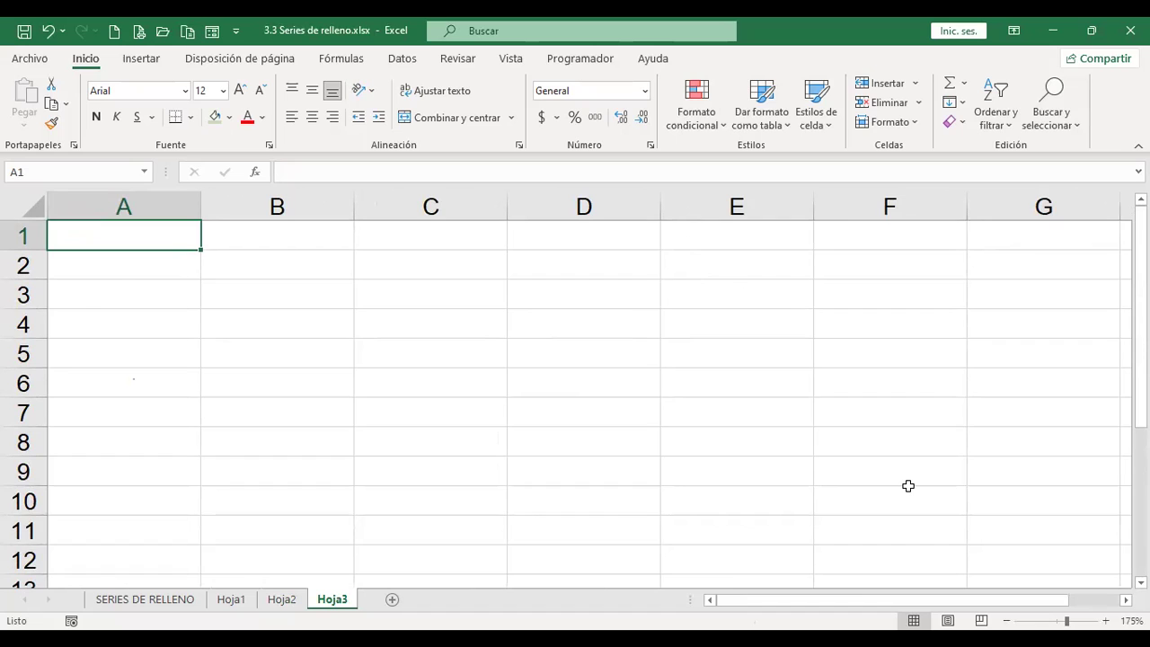
type("7")
key("Return")
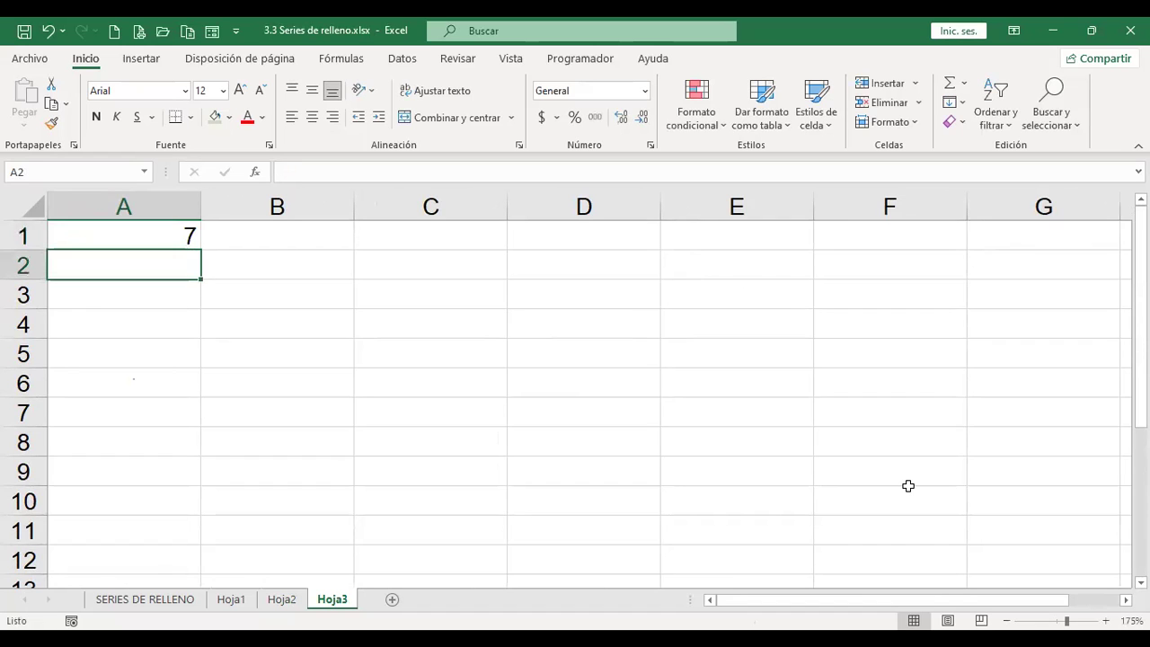
key("Up")
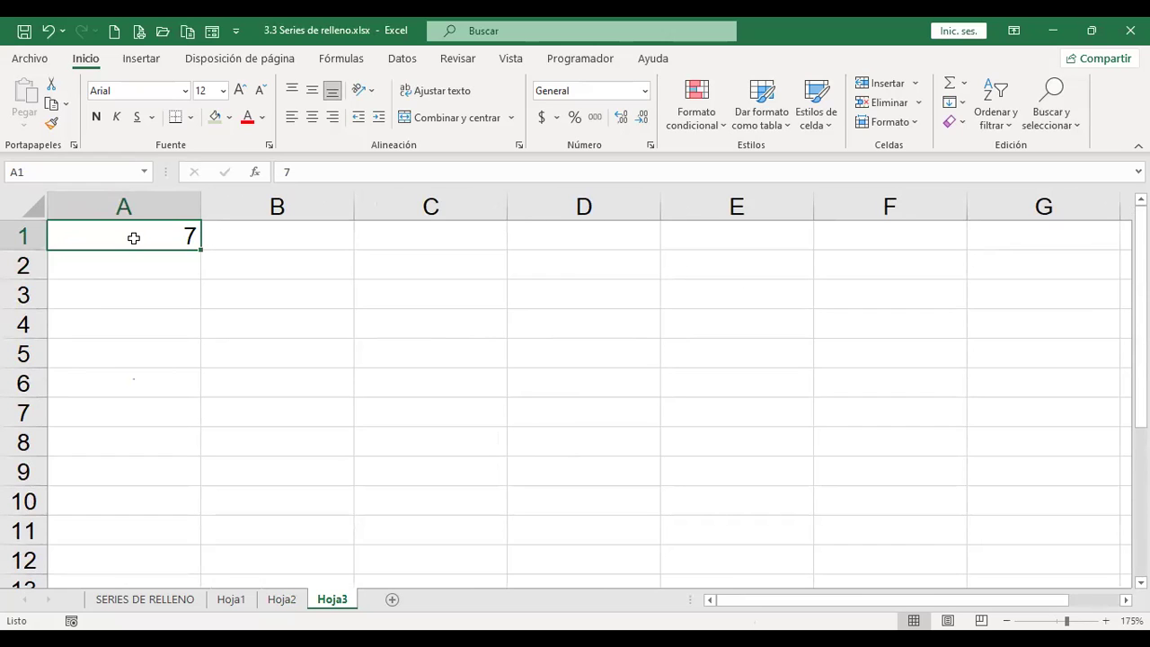
type("1")
key("Return")
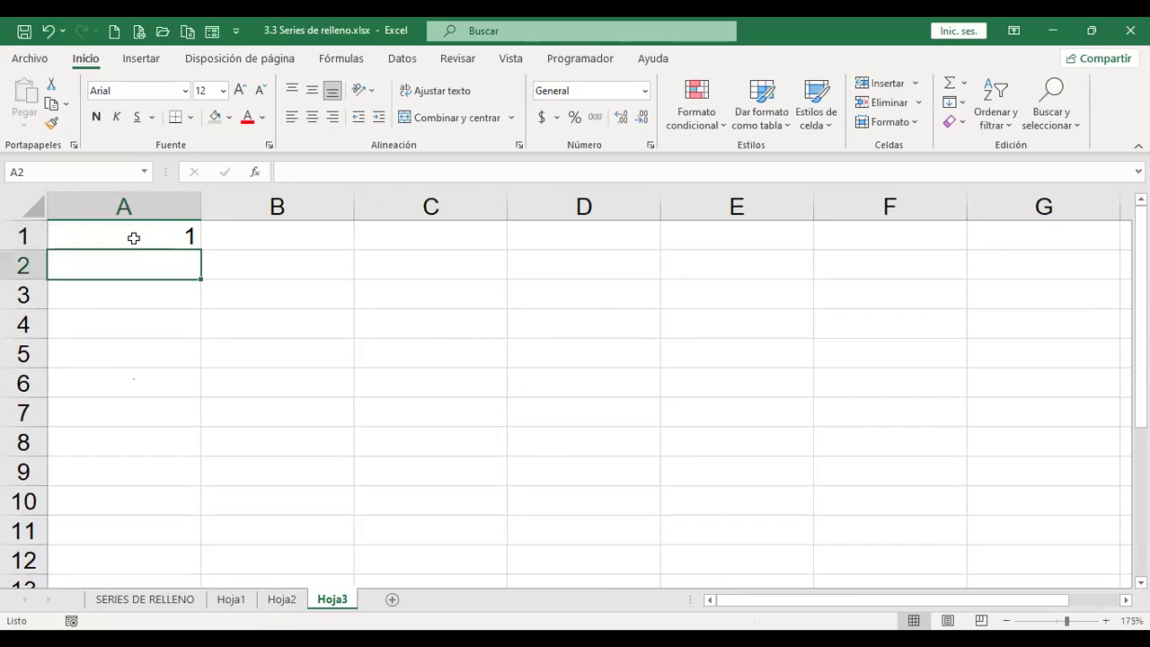
left_click(133, 238)
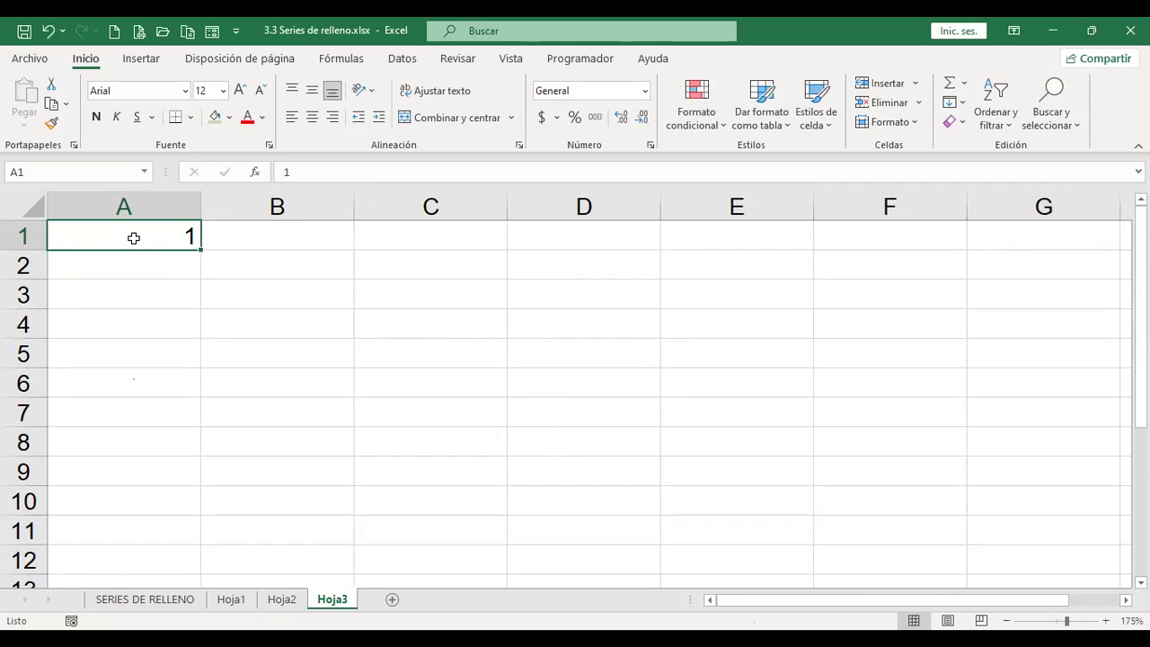
type("7")
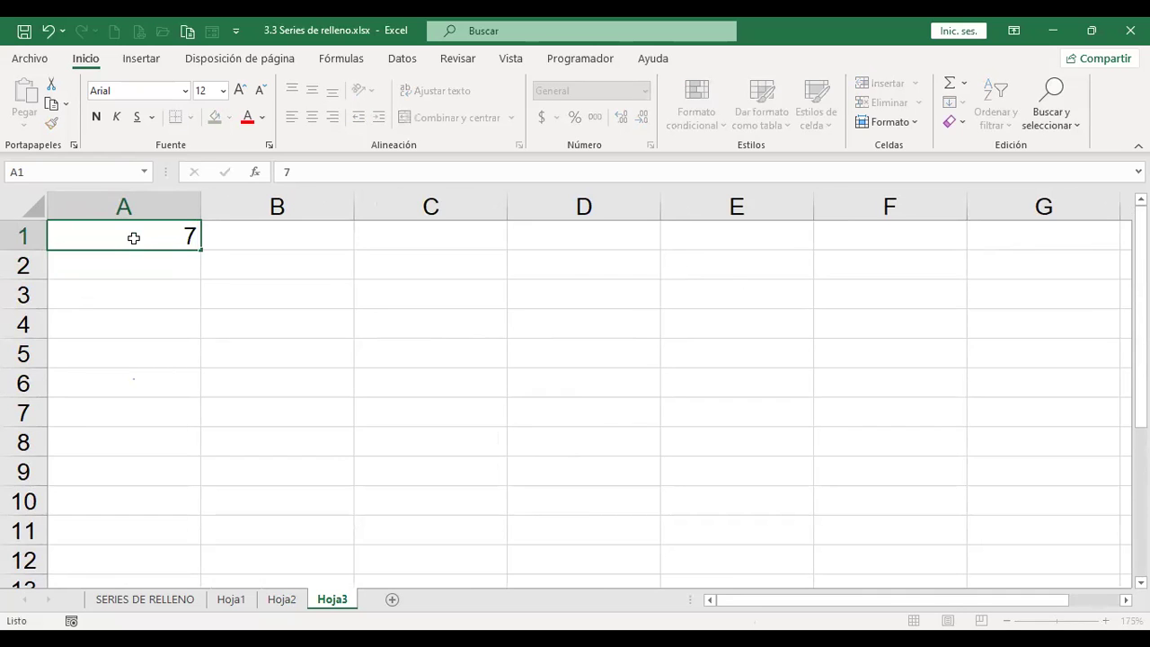
key("Return")
left_click(133, 238)
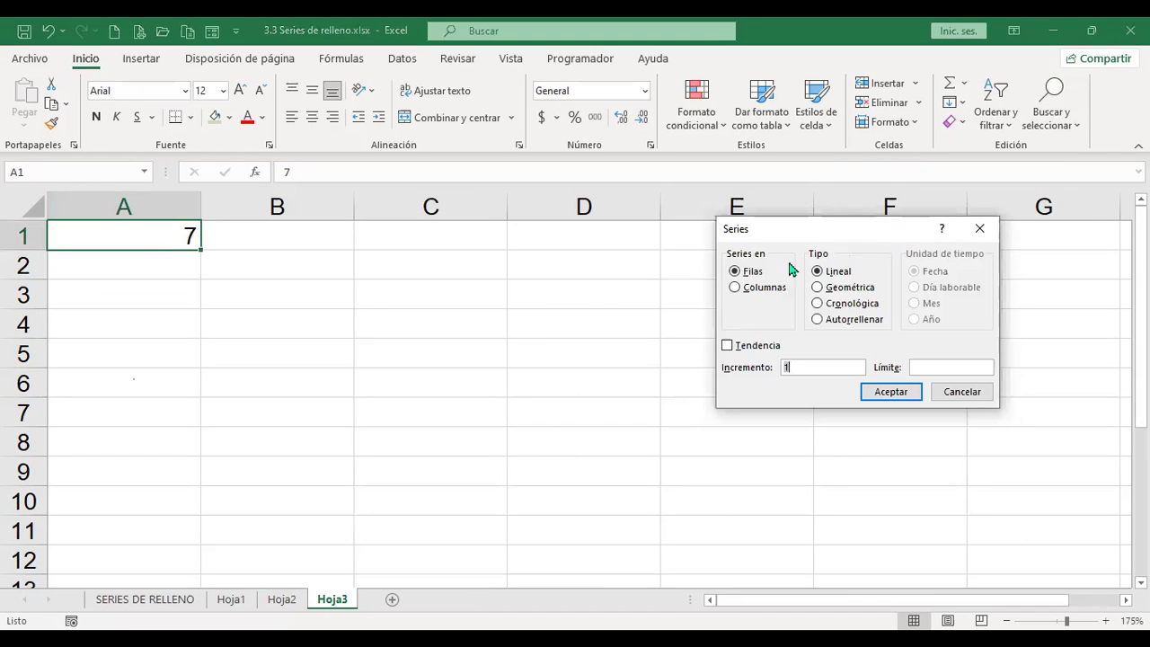
Step: Fill column A as a Columns series with step 7 and stop 1000, then check both ends
left_click(735, 289)
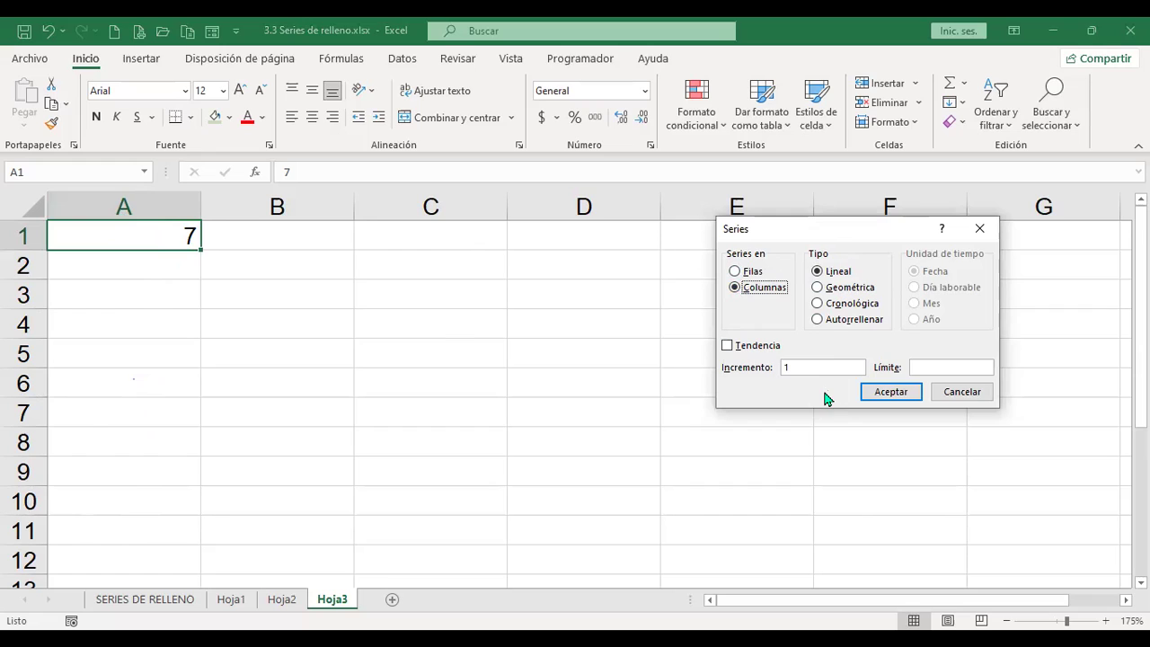
key("alt+i")
type("7")
key("alt+m")
type("1000")
left_click(880, 392)
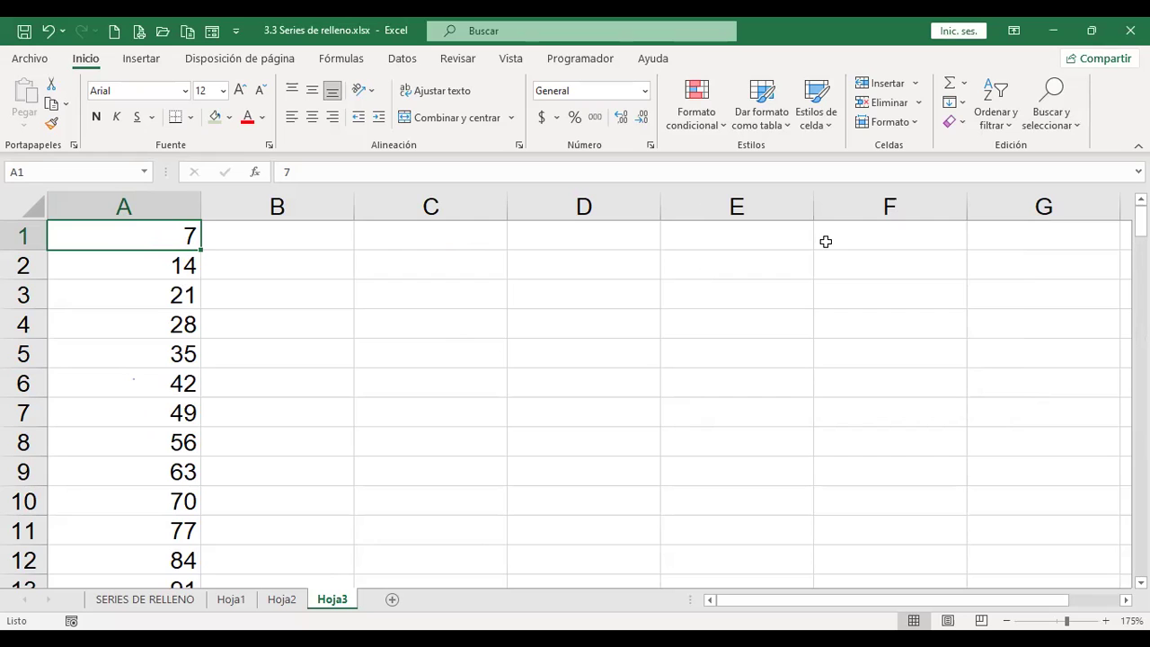
key("ctrl+Down")
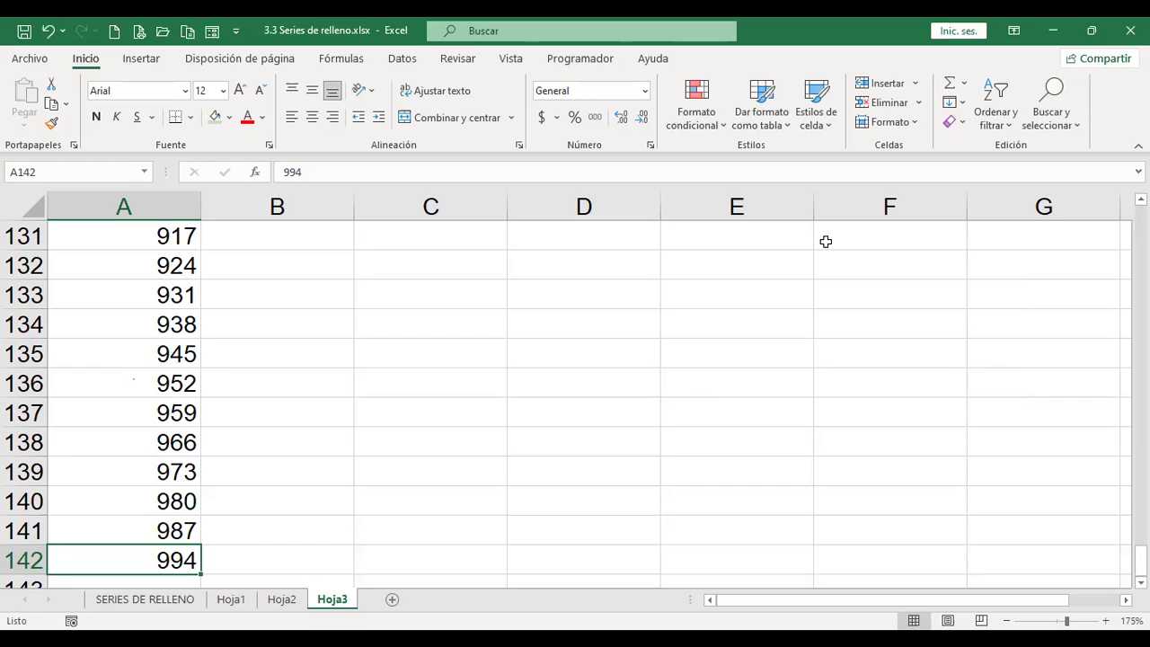
key("ctrl+Up")
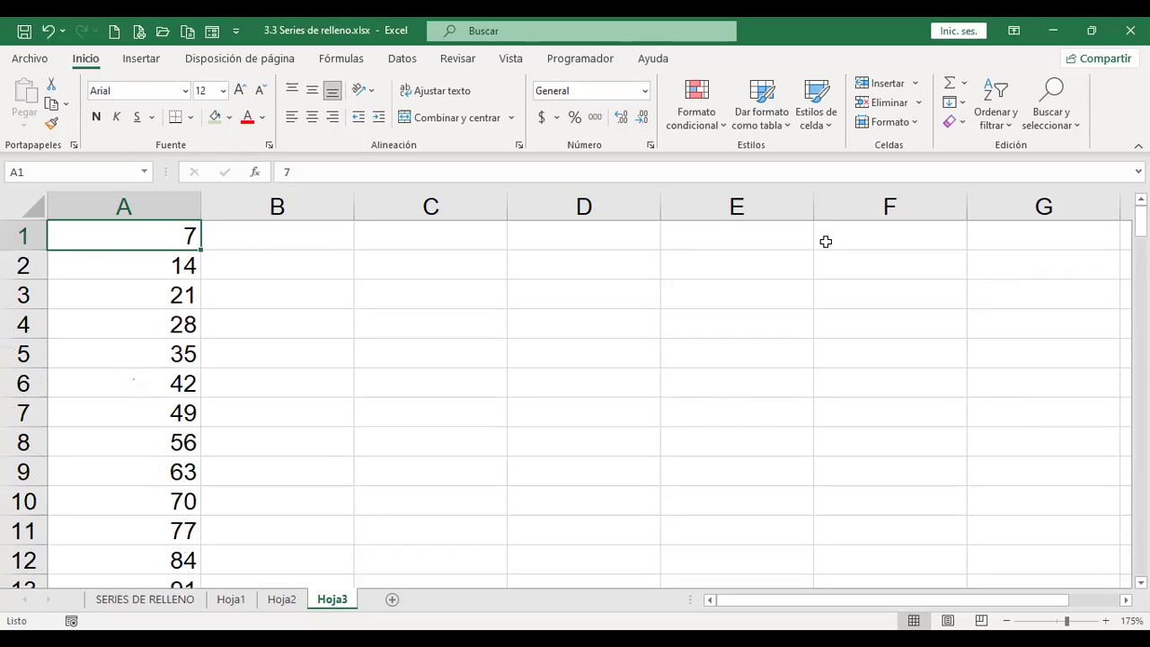
Step: Open the Fill Series dialog and cancel it without changes
left_click(970, 108)
left_click(1003, 254)
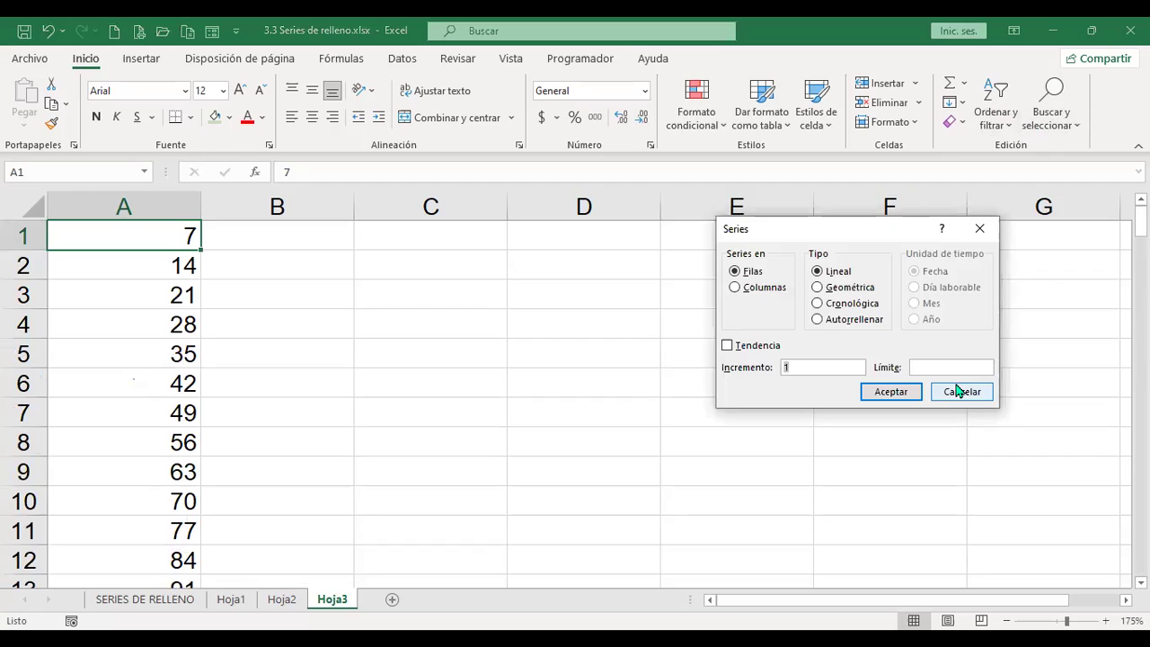
left_click(962, 393)
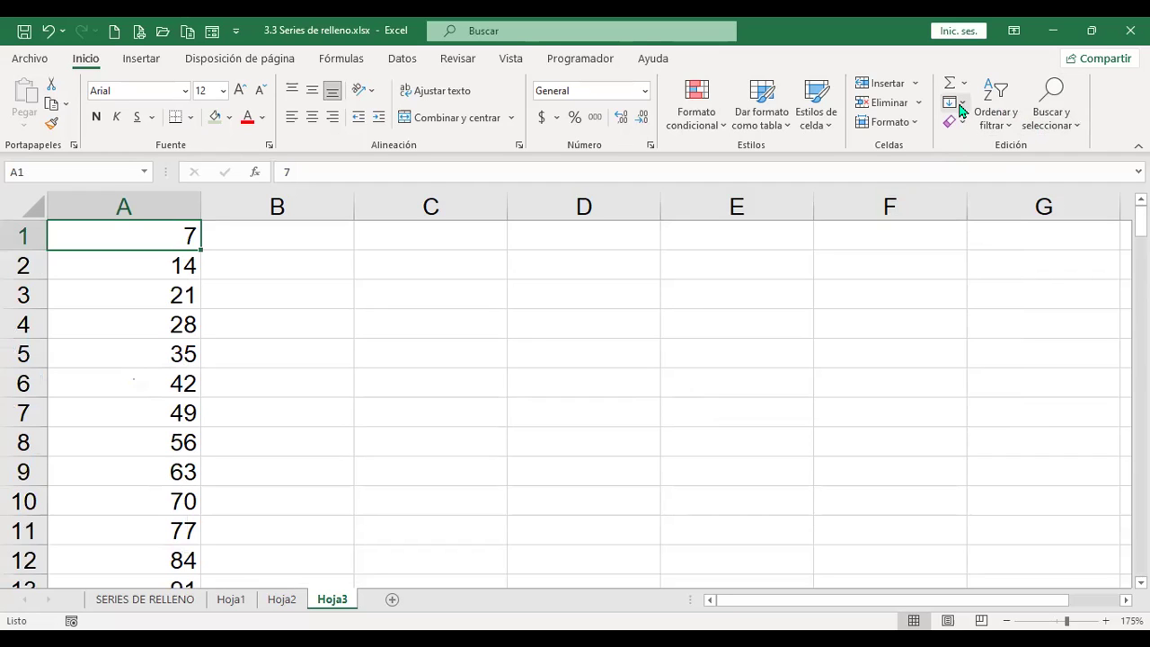
Step: Reopen the Series dialog and set it to a Growth (geometric) series in Columns
key("alt+o")
key("r")
key("l")
key("s")
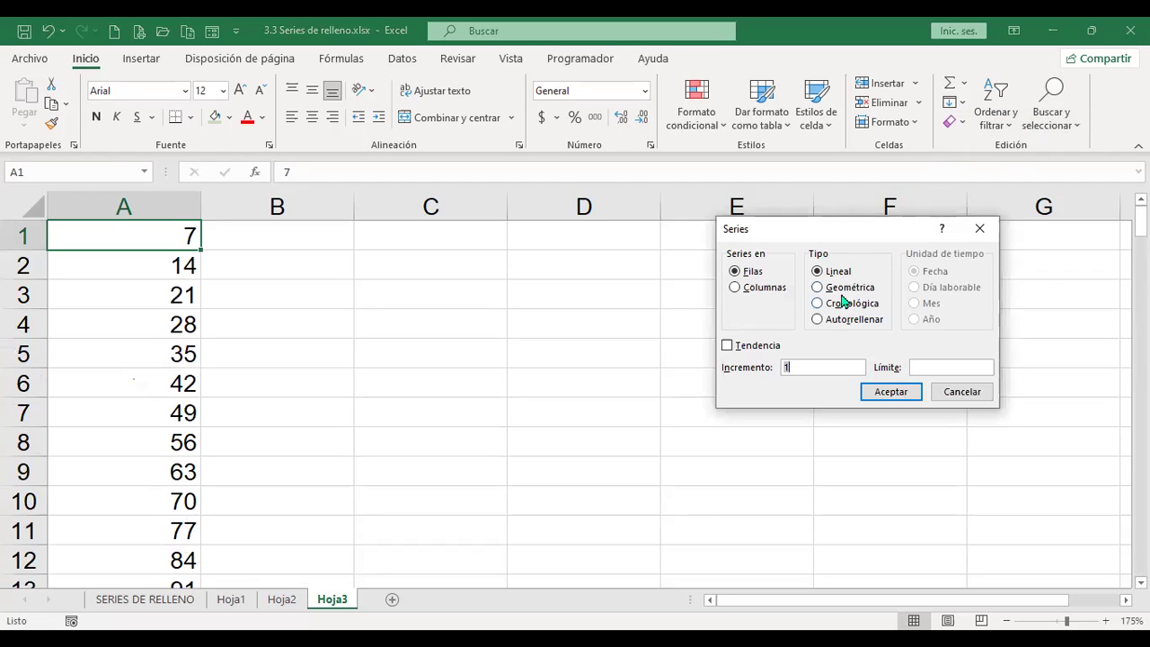
left_click(745, 289)
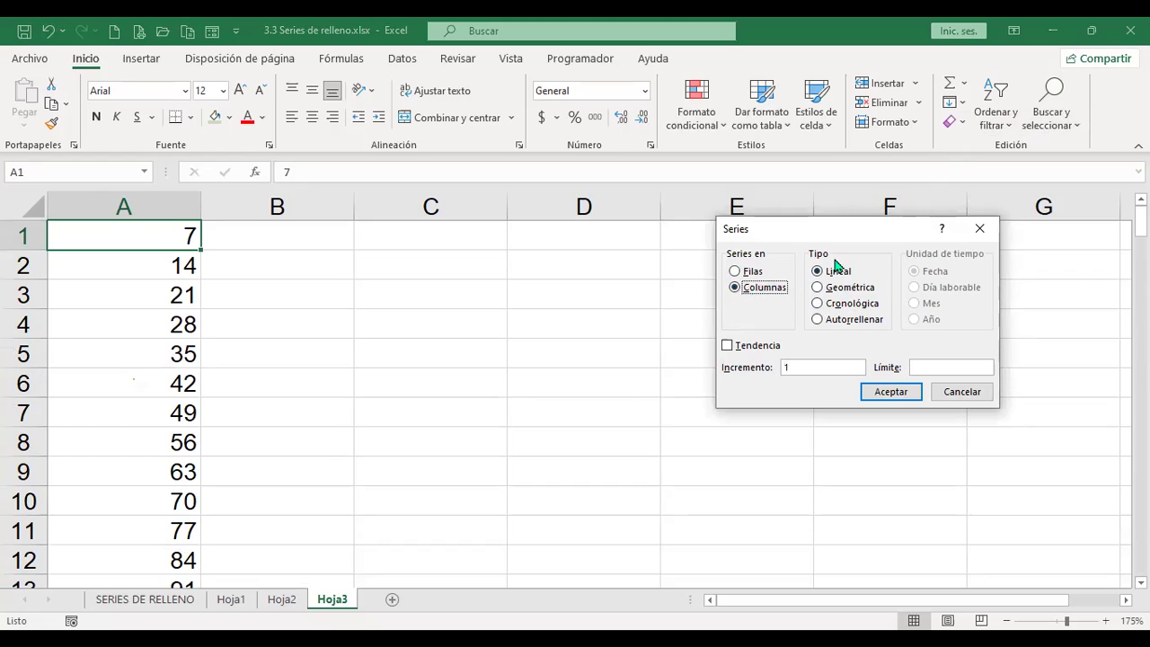
left_click(835, 293)
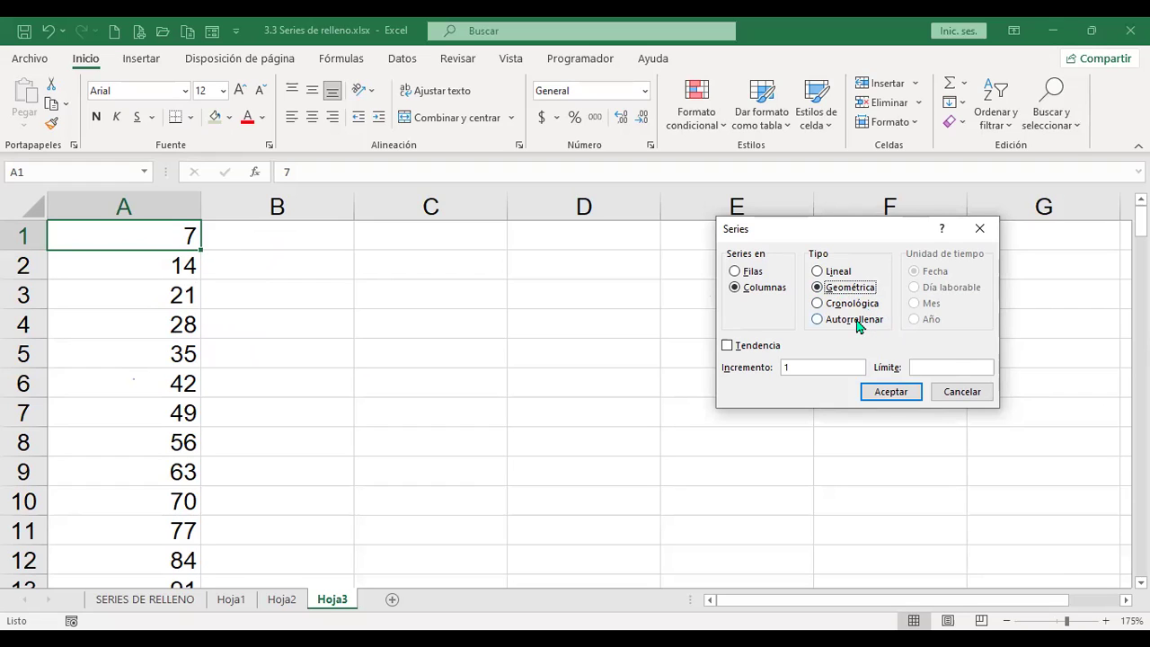
Step: Cancel the Series dialog and enter 3 in cell B1
left_click(959, 391)
left_click(308, 231)
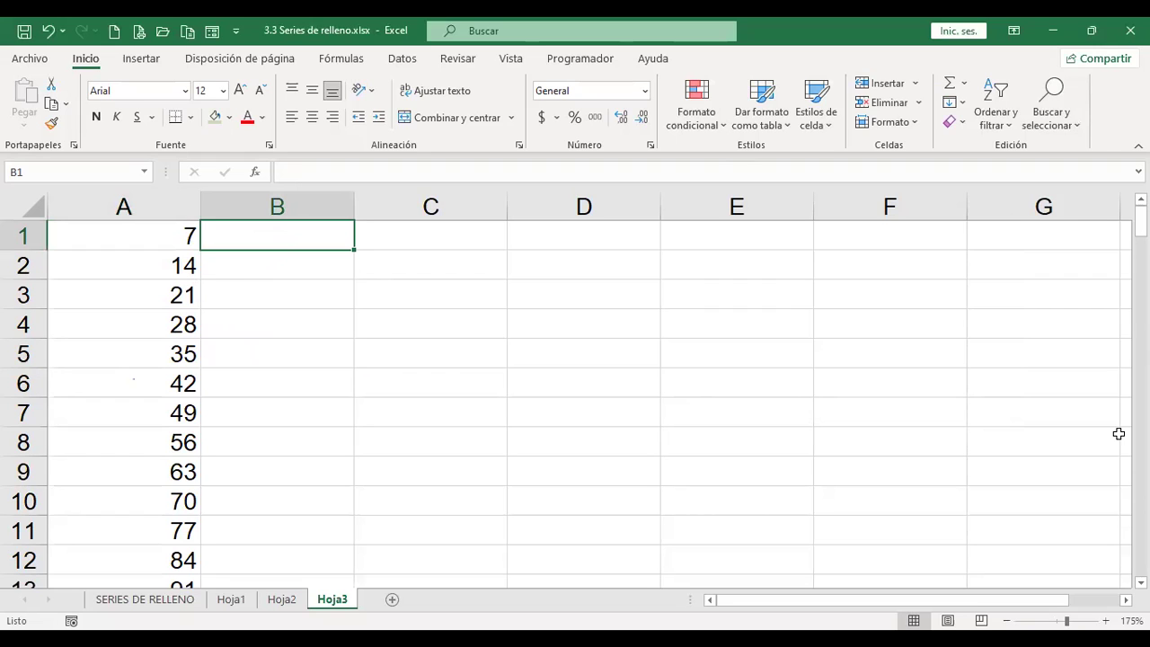
type("3")
key("Return")
key("Up")
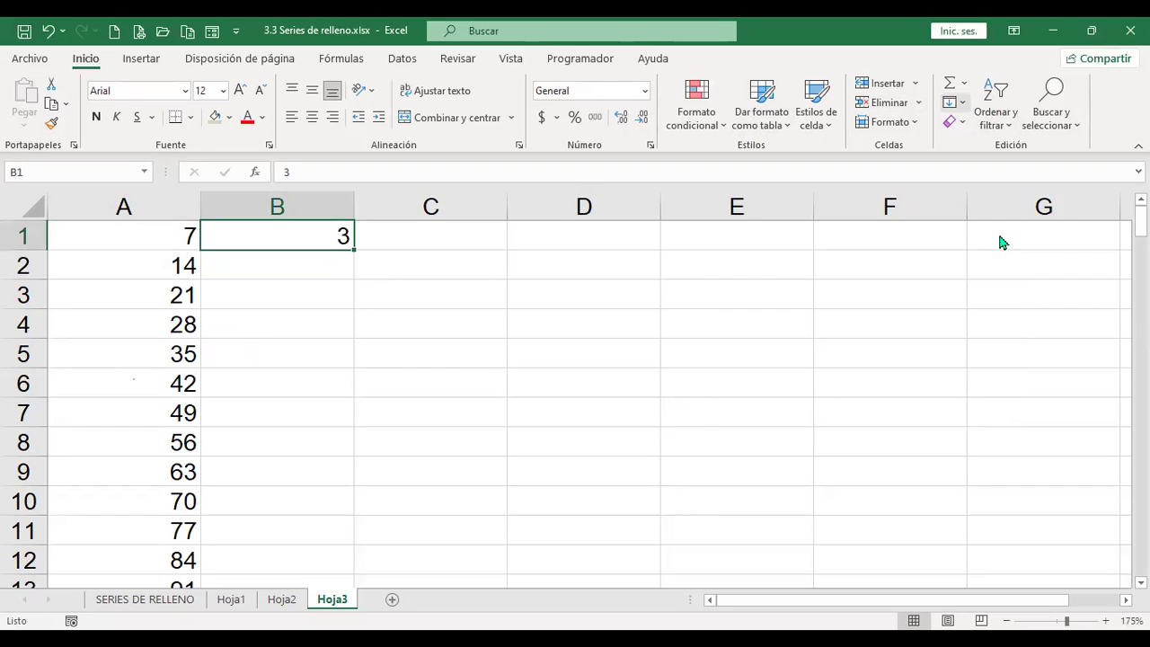
Step: Fill B1:B11 with a geometric column series, then undo the resulting 3s
left_click(760, 288)
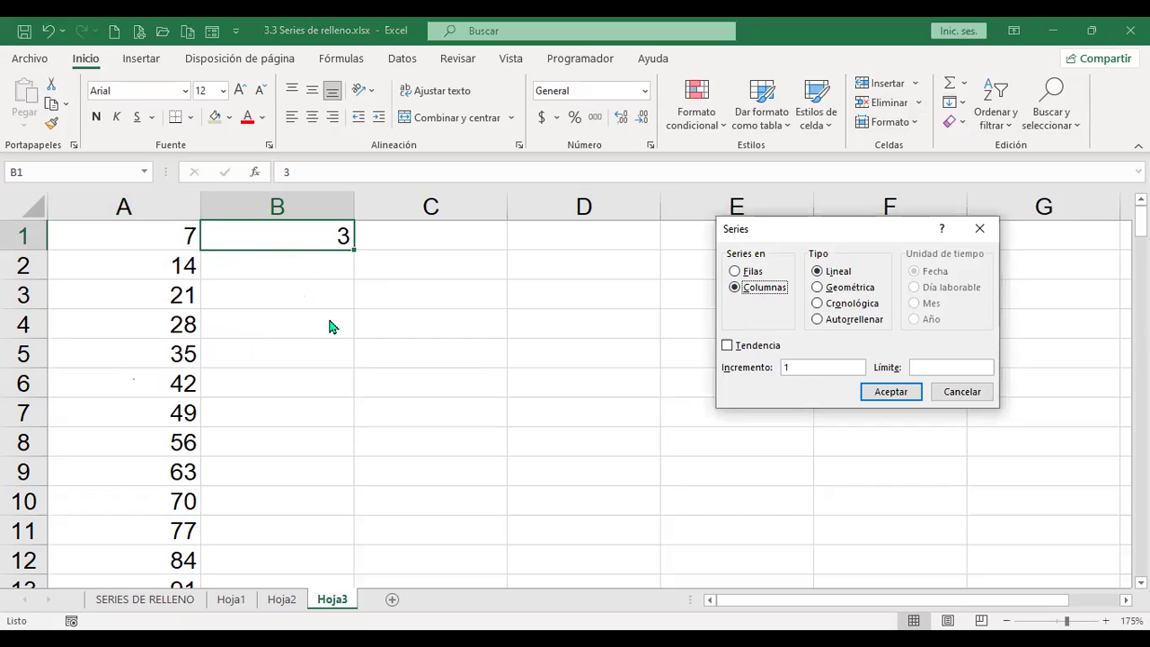
left_click(838, 290)
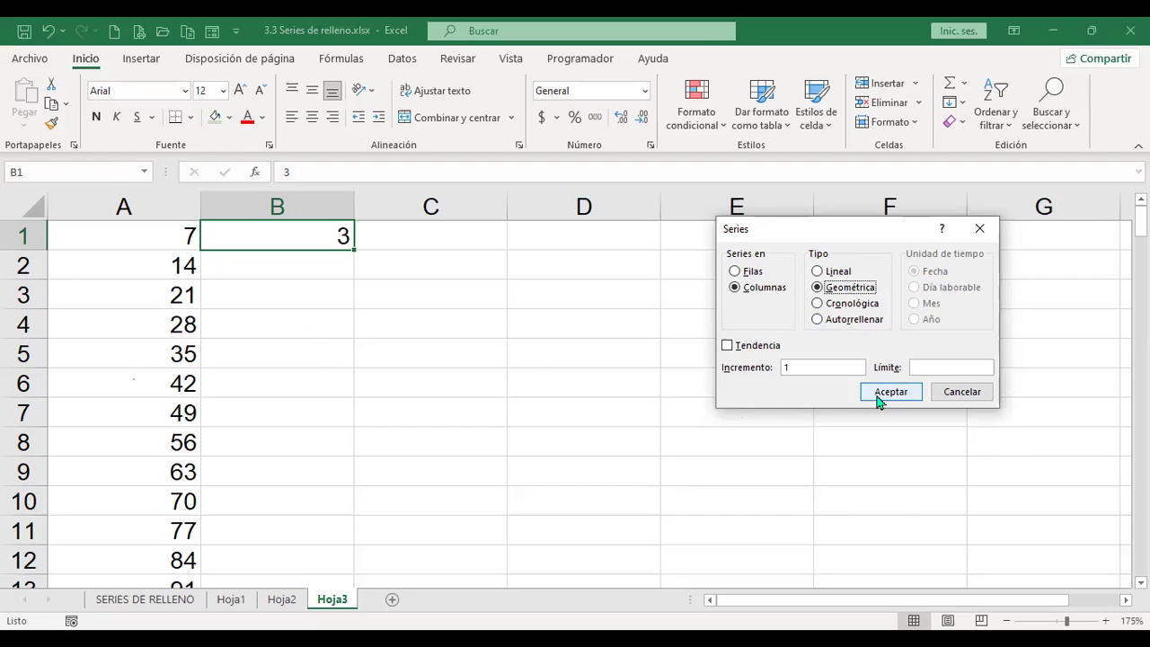
left_click(912, 398)
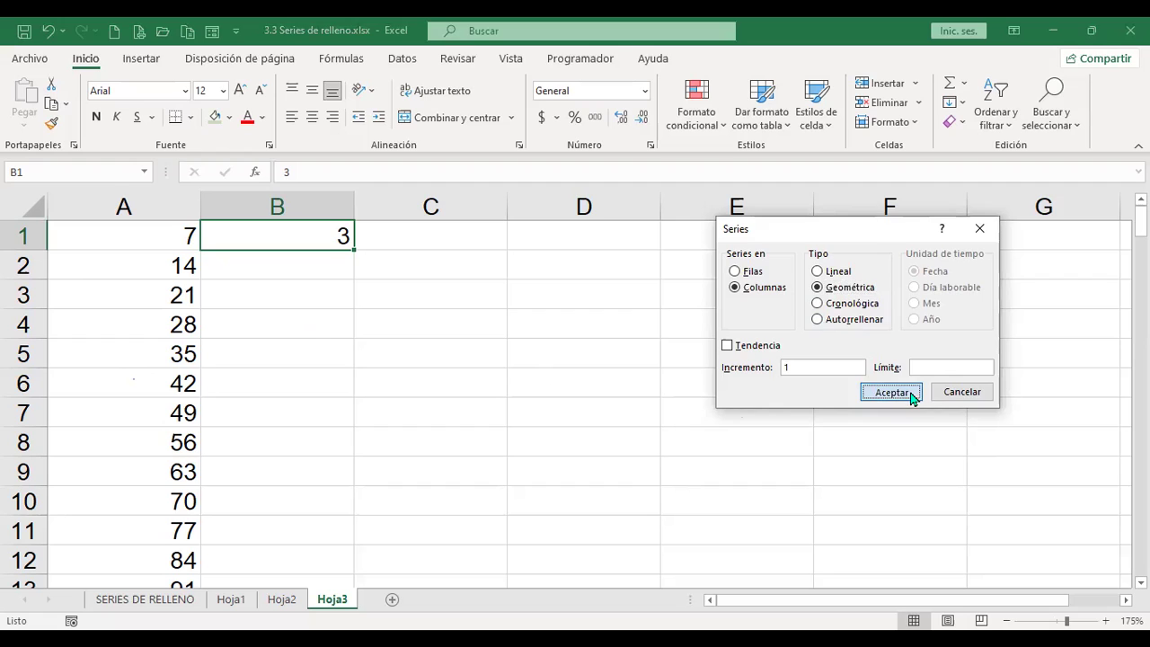
left_click_drag(294, 235, 273, 506)
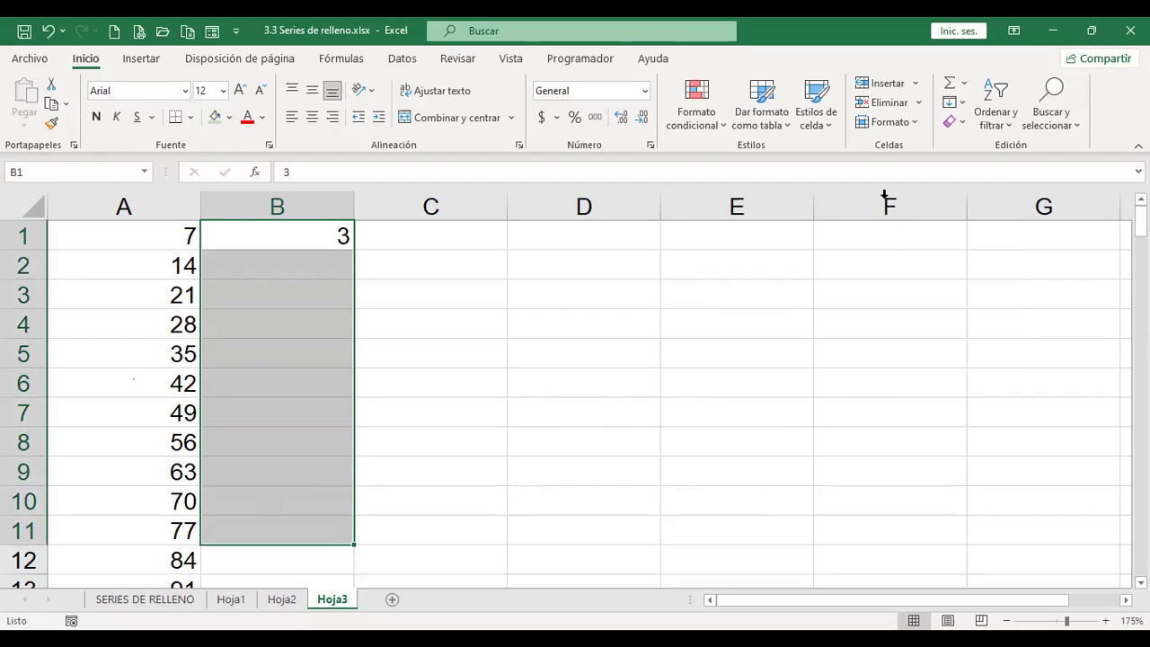
left_click(964, 103)
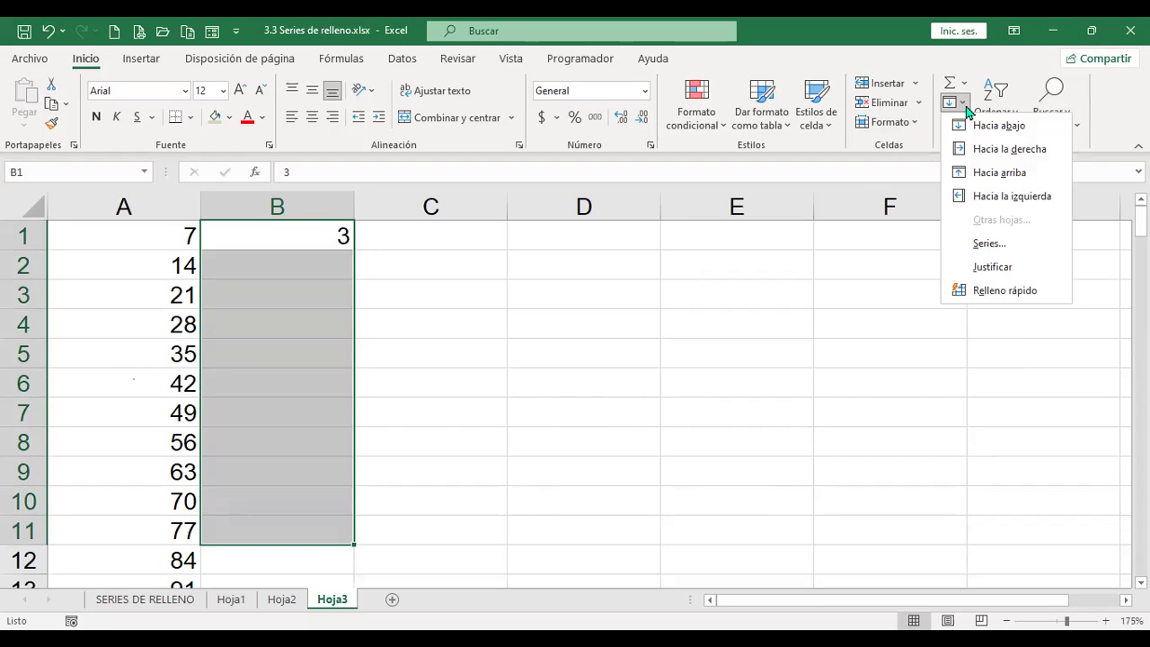
left_click(988, 244)
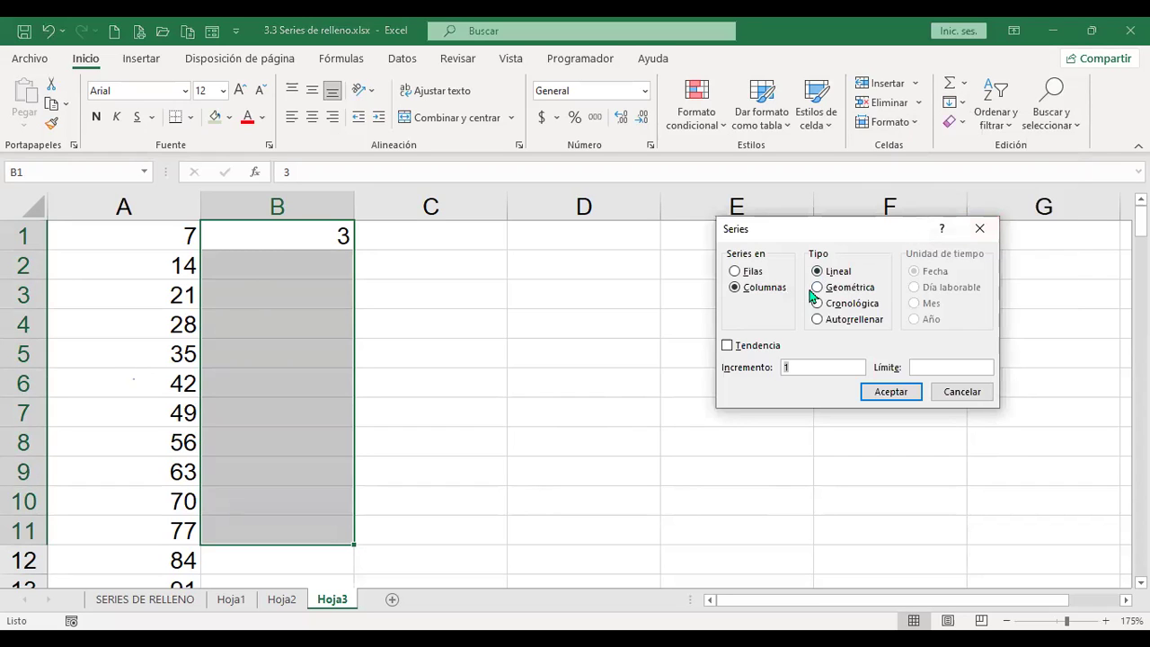
left_click(827, 289)
left_click(905, 398)
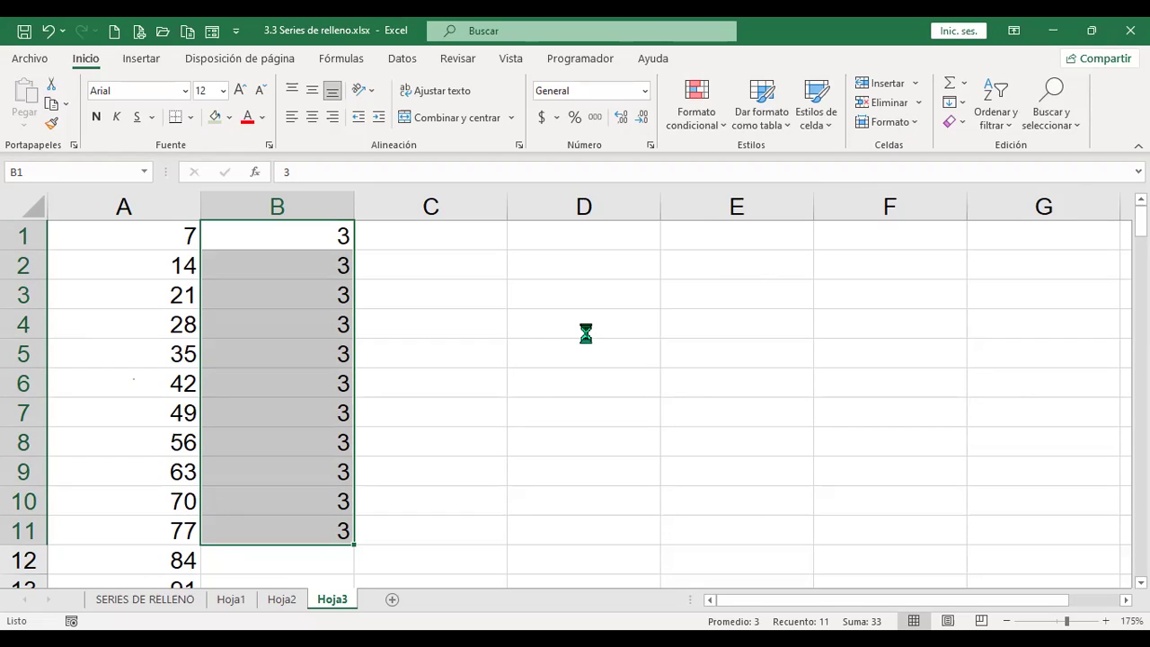
key("ctrl+z")
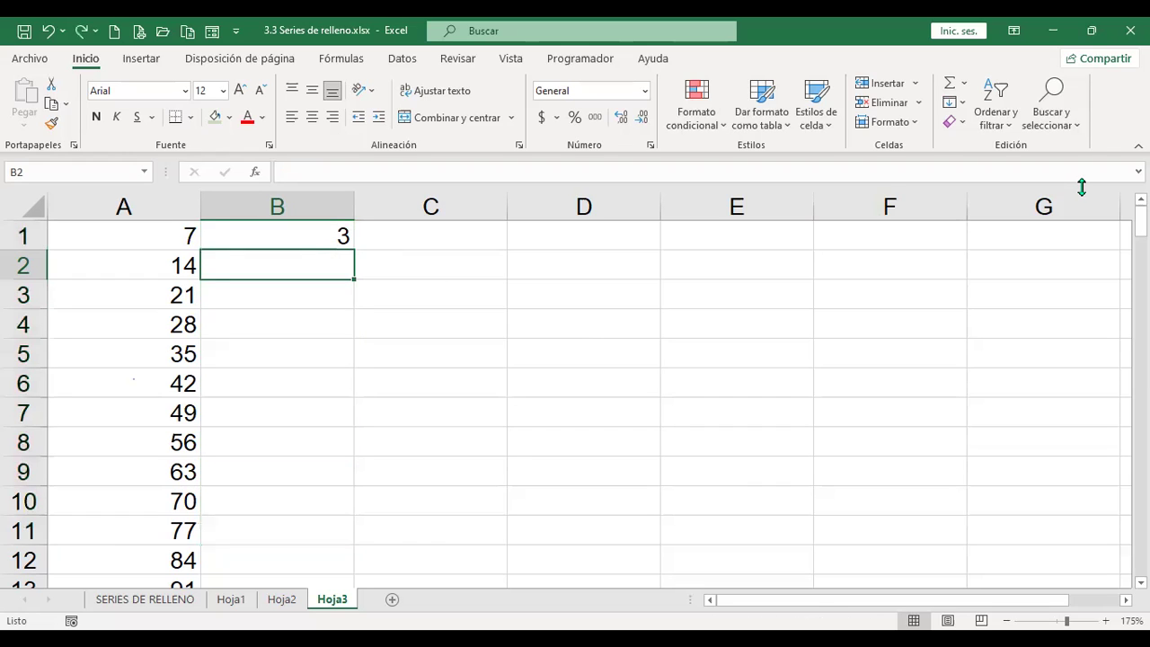
Step: Enter 6 in B2, then fill B1:B12 with a geometric series of powers of 3 up to 531441
type("6")
key("ctrl+Return")
key("Up")
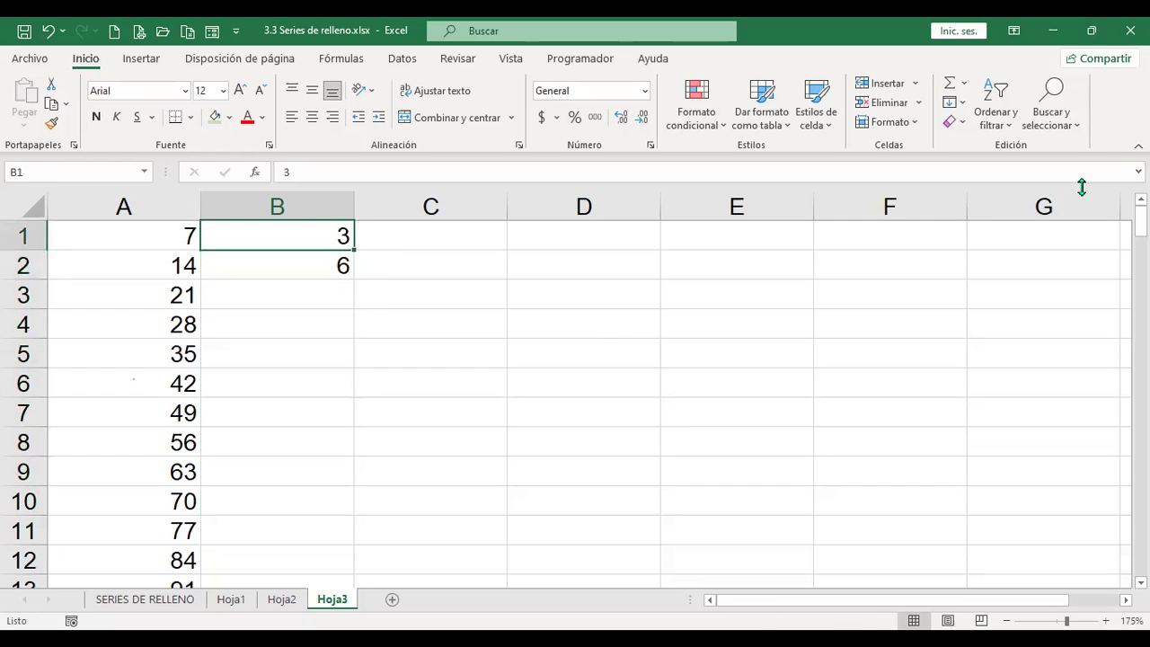
key("shift+Down")
key("shift+Down")
key("shift+Down")
key("shift+Down")
key("shift+Down")
key("shift+Down")
key("shift+Down")
key("shift+Down")
key("shift+Down")
key("shift+Down")
key("shift+Down")
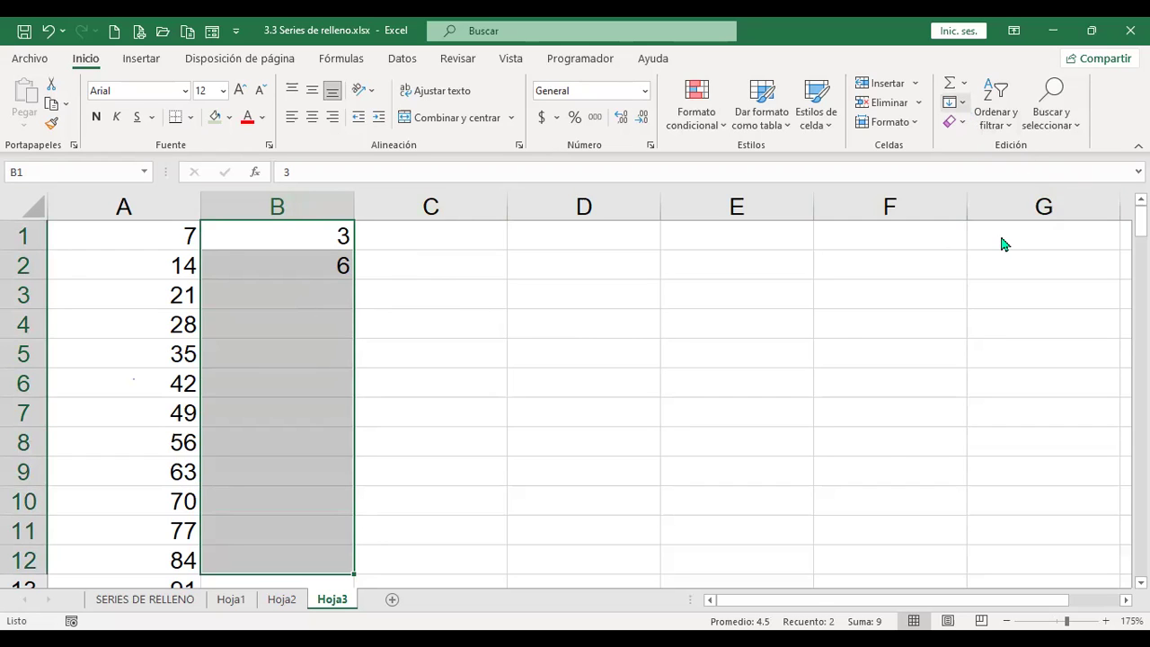
key("alt+h")
key("f")
key("i")
key("s")
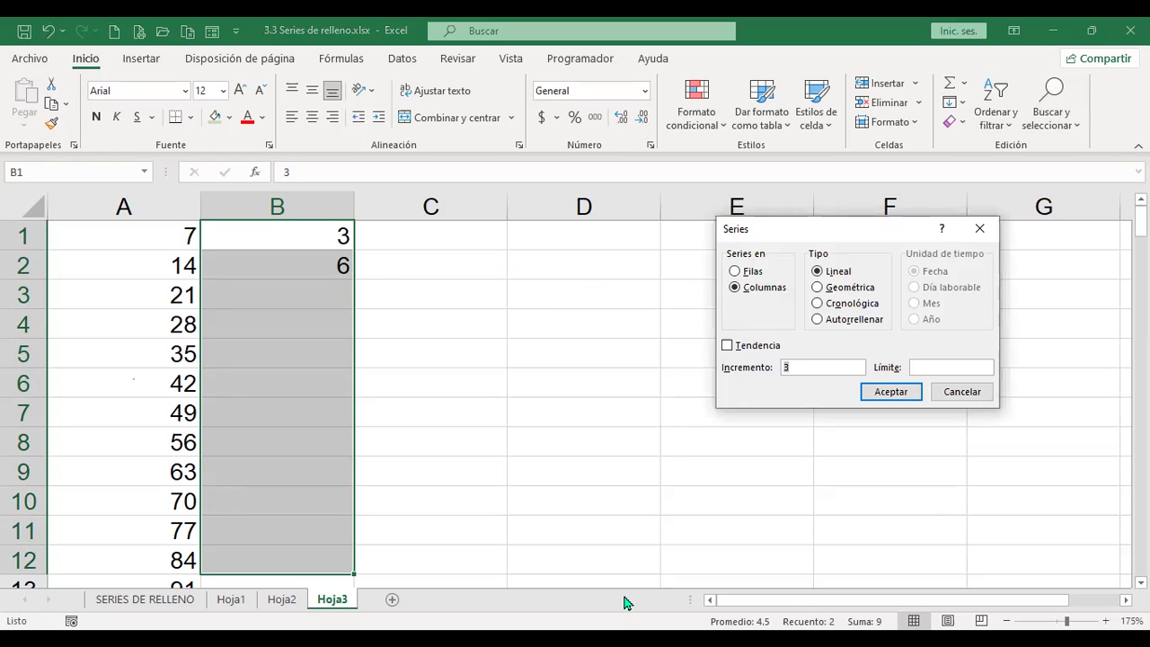
key("Return")
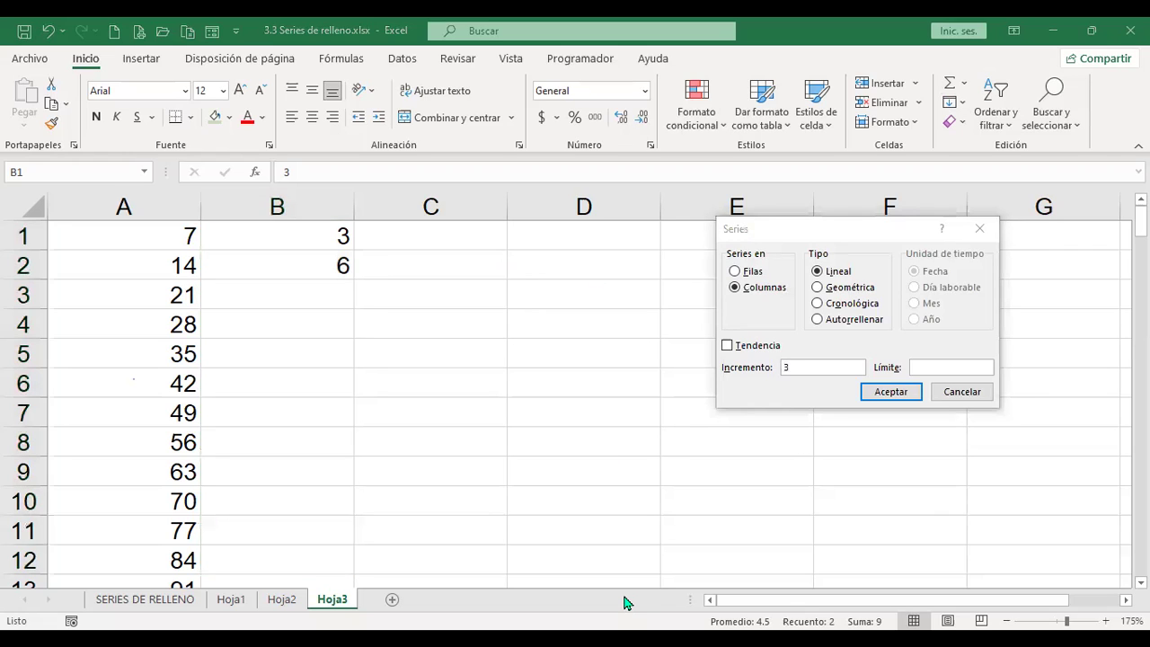
left_click(855, 233)
left_click(818, 290)
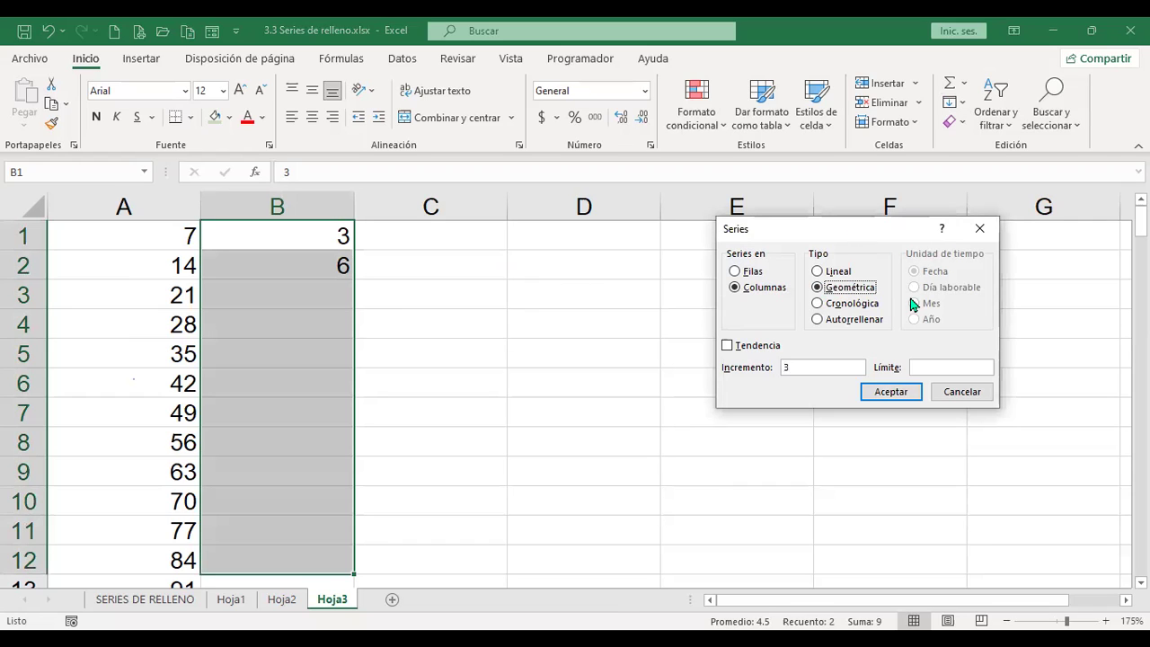
left_click(889, 392)
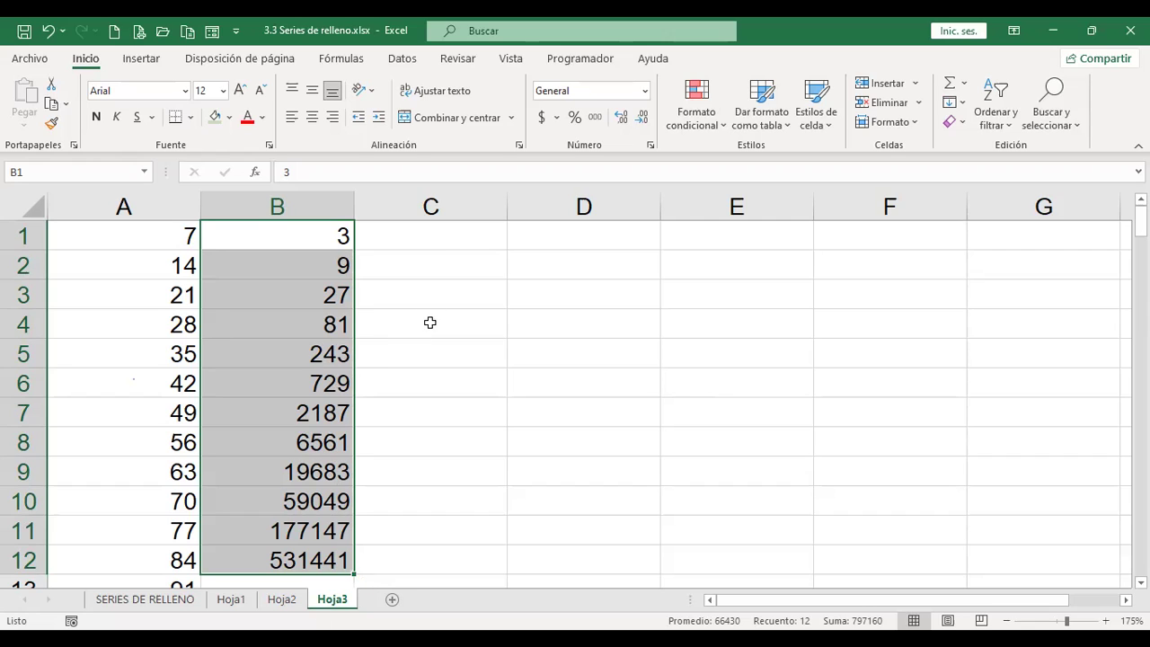
Step: Try the Cronológica series type, then cancel the Series dialog
left_click(959, 103)
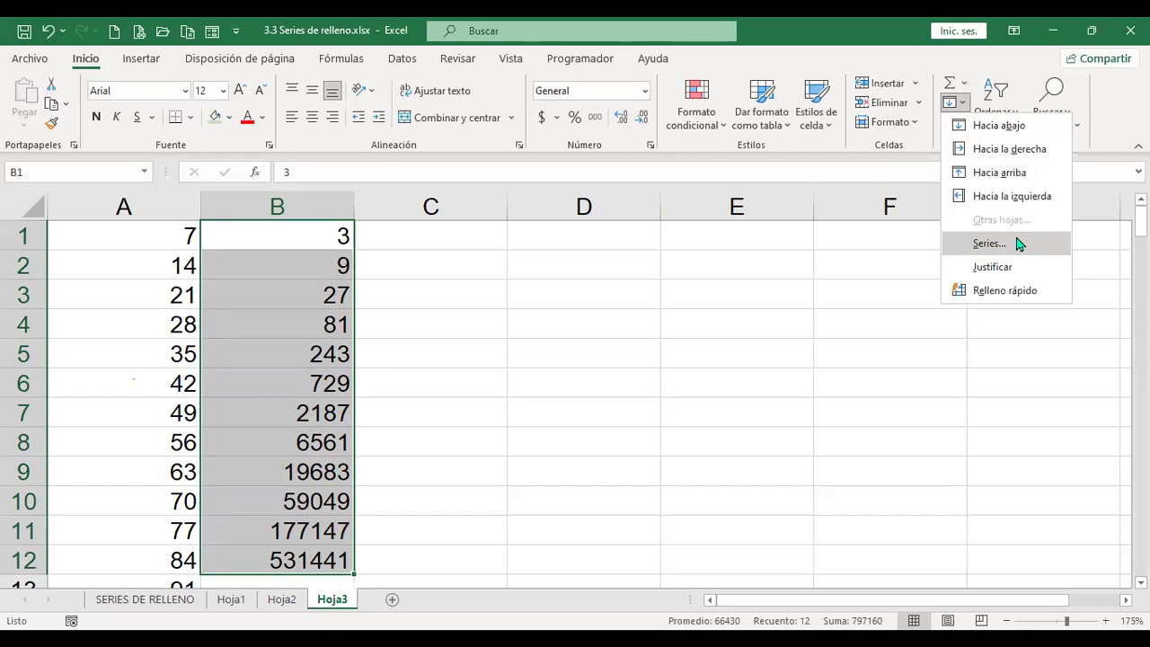
left_click(1018, 243)
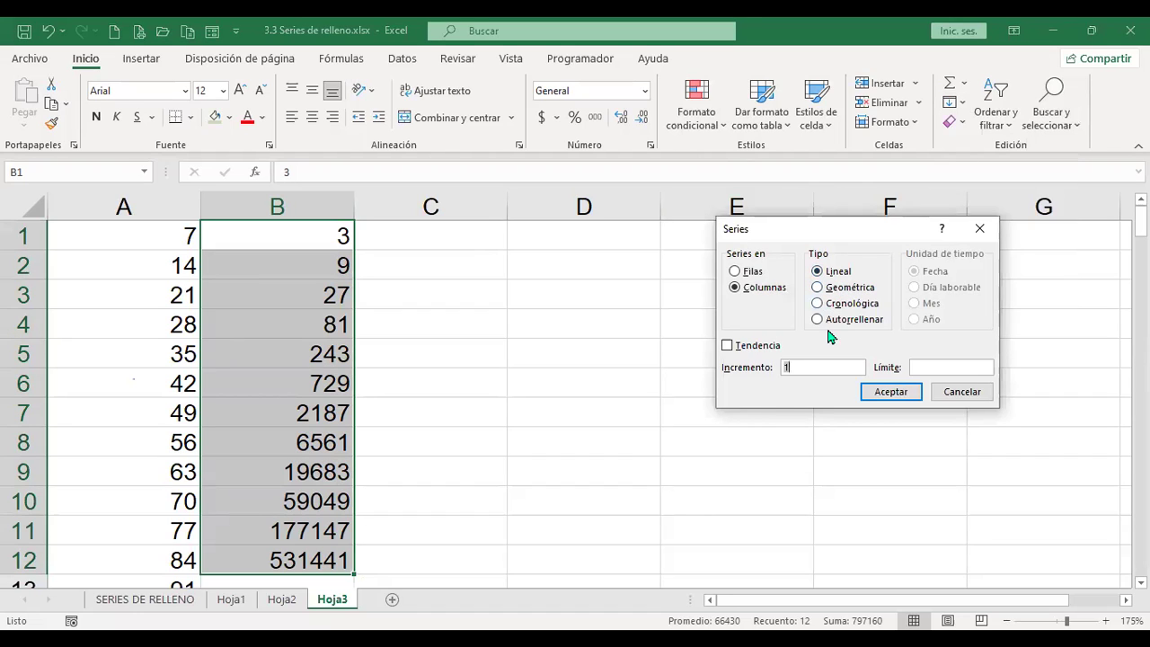
left_click(817, 302)
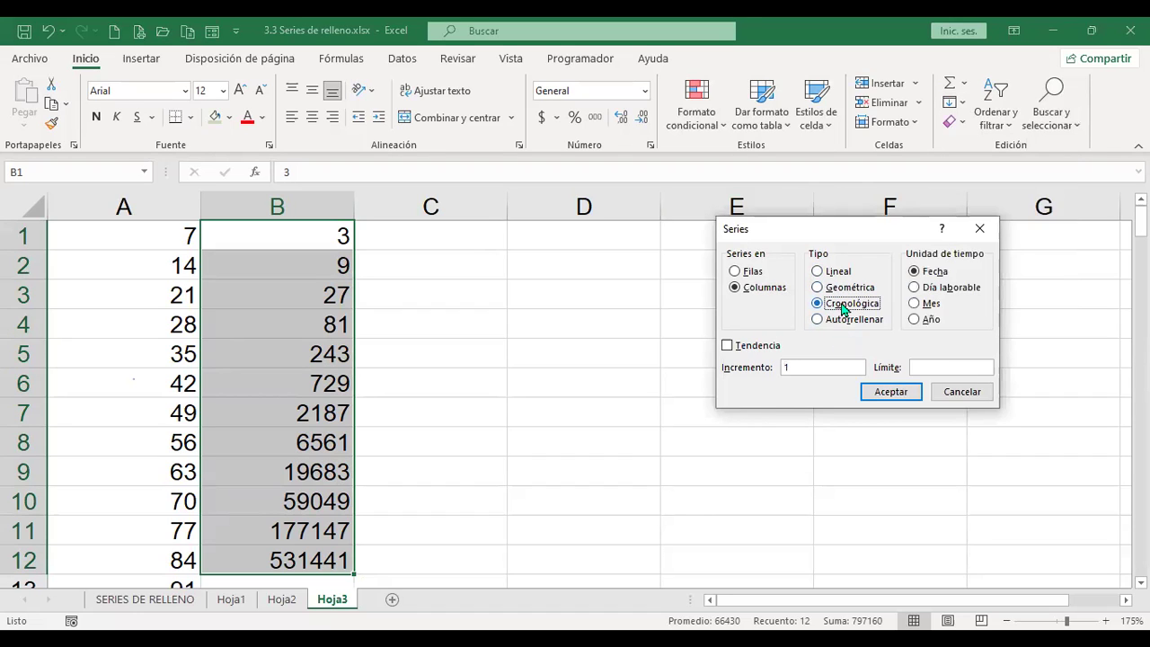
left_click(962, 400)
Step: Select C1 and set up a Columnas, Cronológica date series in the Series dialog
left_click(424, 238)
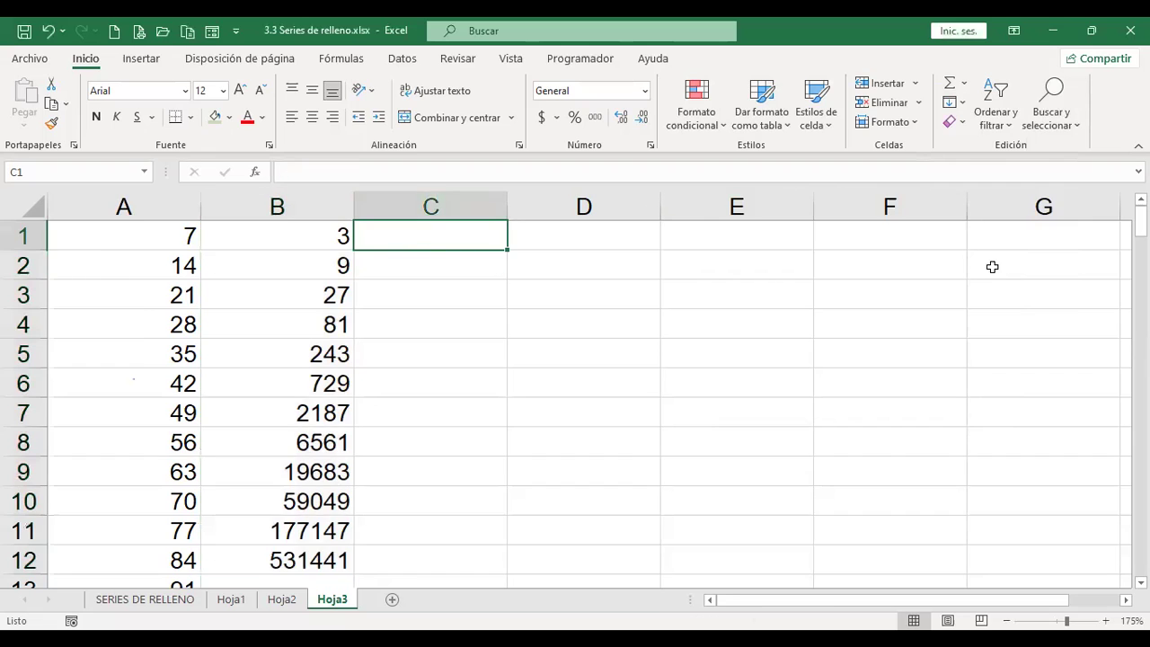
left_click(961, 105)
left_click(988, 244)
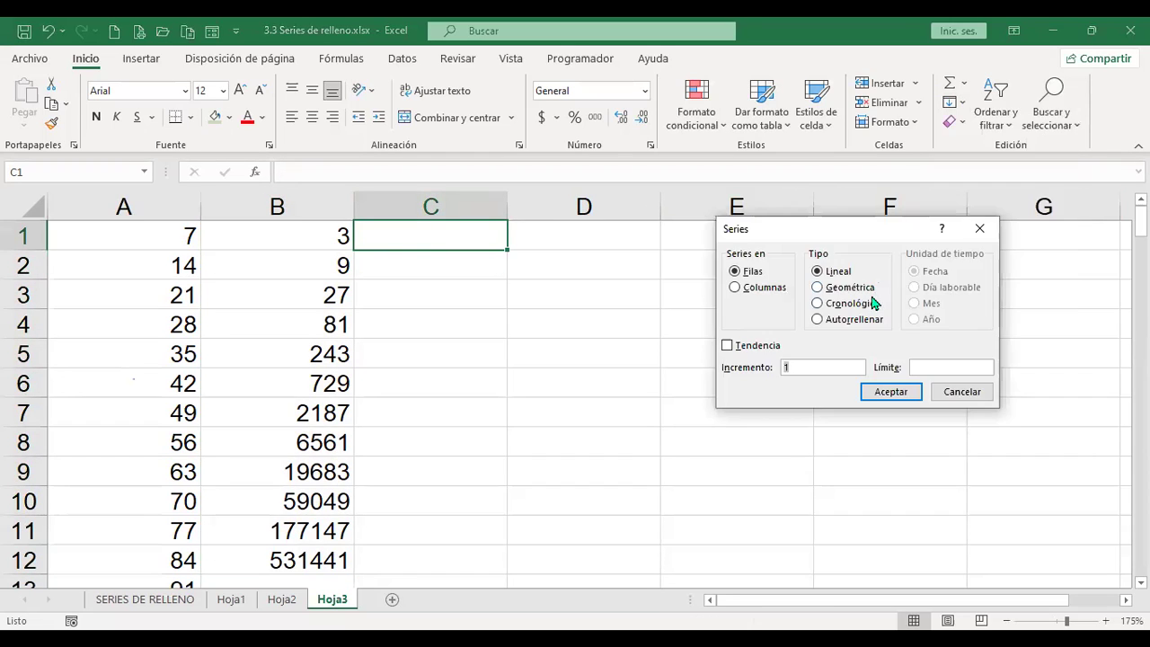
left_click(776, 288)
left_click(858, 308)
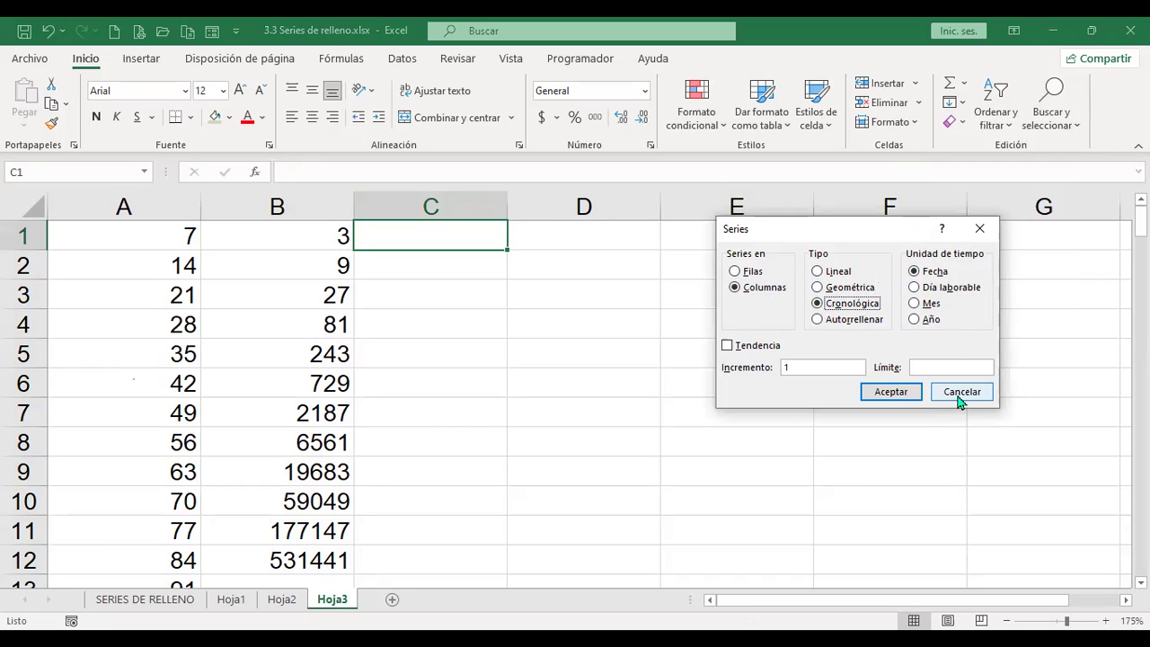
Step: Enter 1/7/2022 in C1 and fill C1:C12 with daily dates through 12/7/2022
key("Escape")
type("1/7/2022")
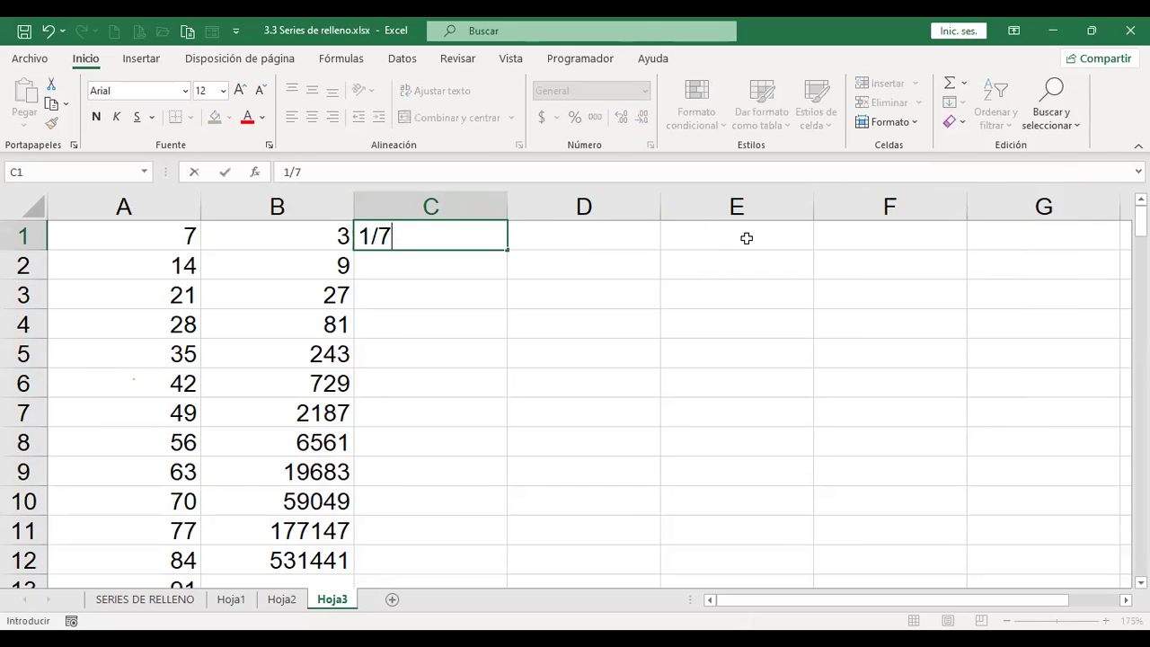
key("Return")
key("Up")
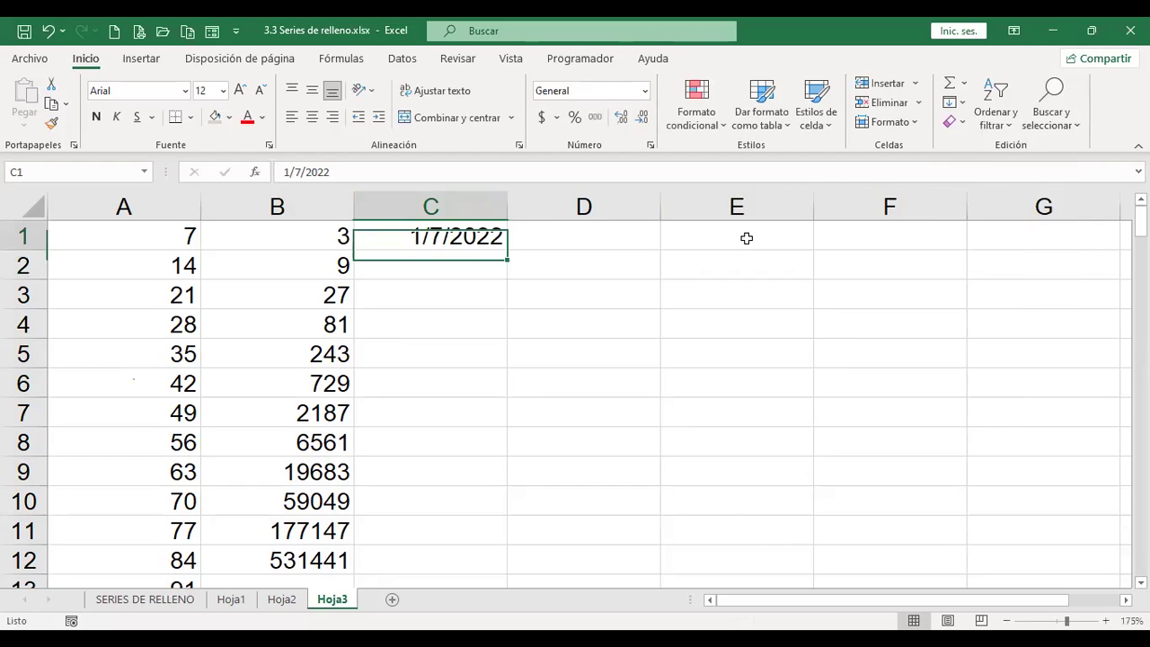
scroll(611, 414, "up", 1)
scroll(611, 414, "down", 3)
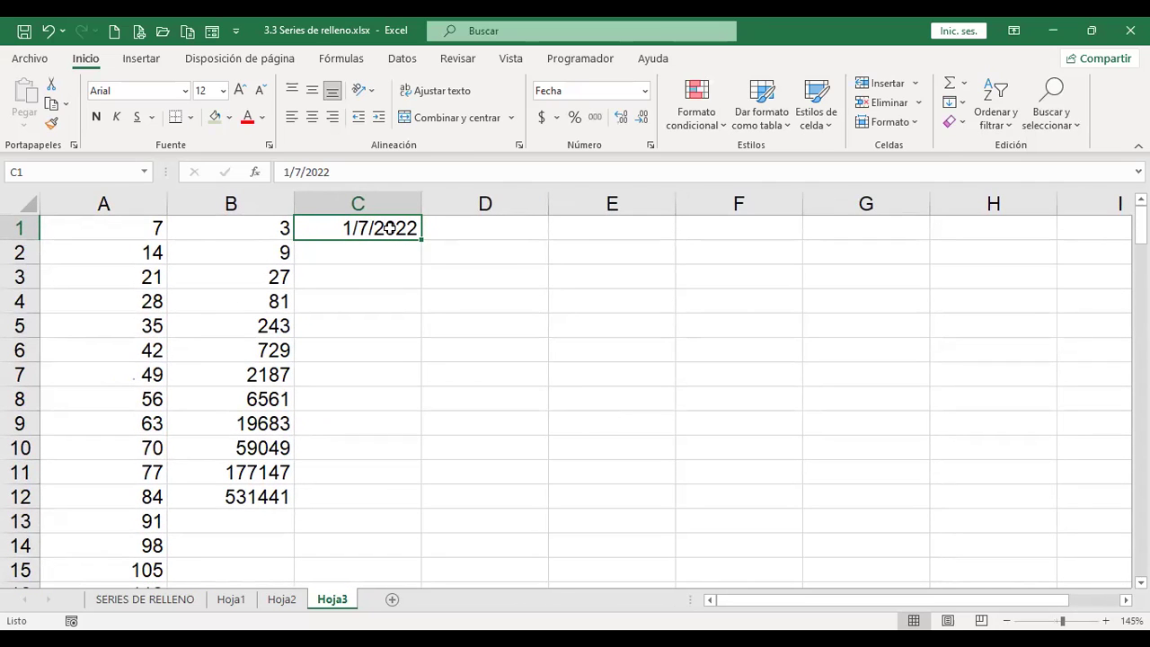
left_click_drag(388, 228, 393, 484)
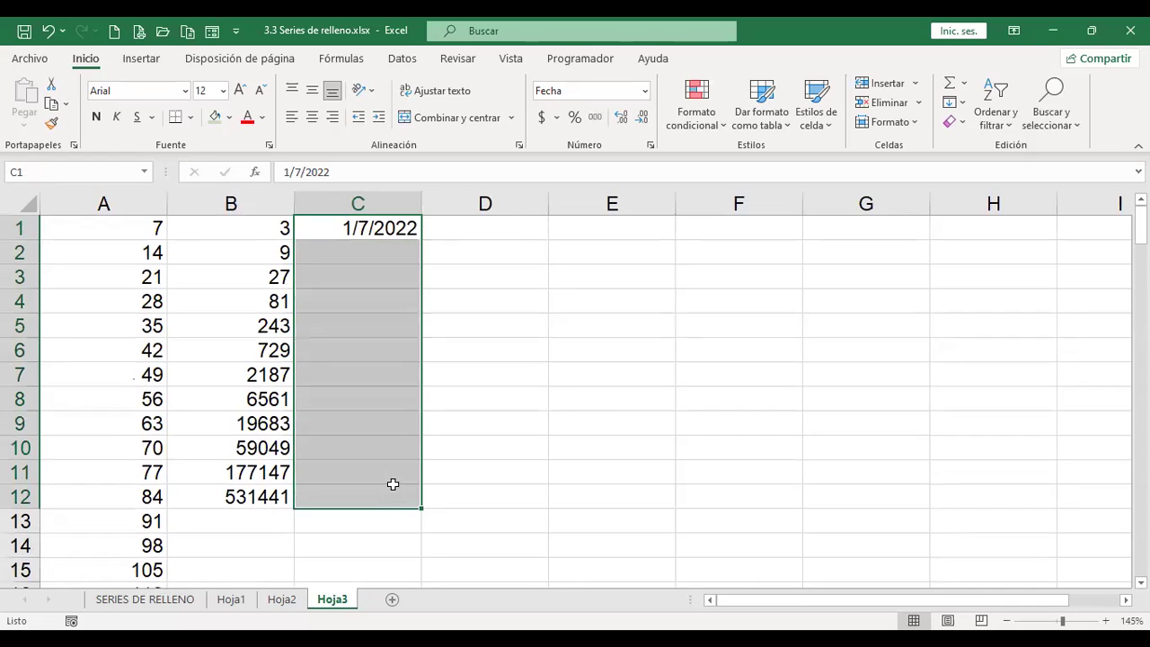
left_click(962, 102)
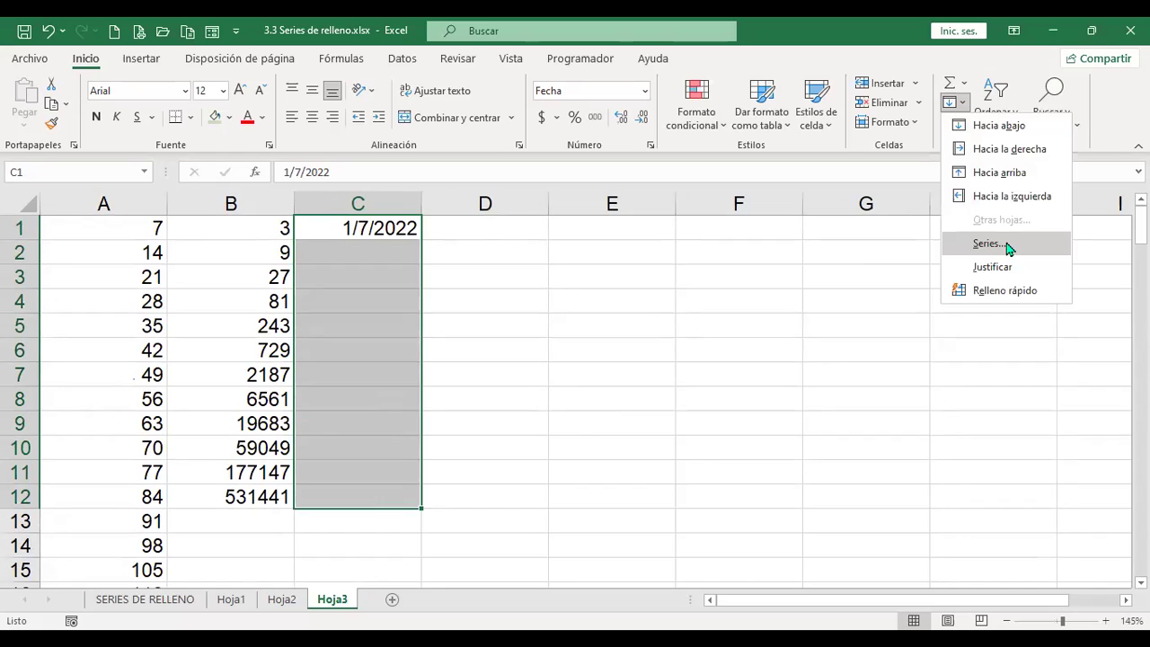
key("Return")
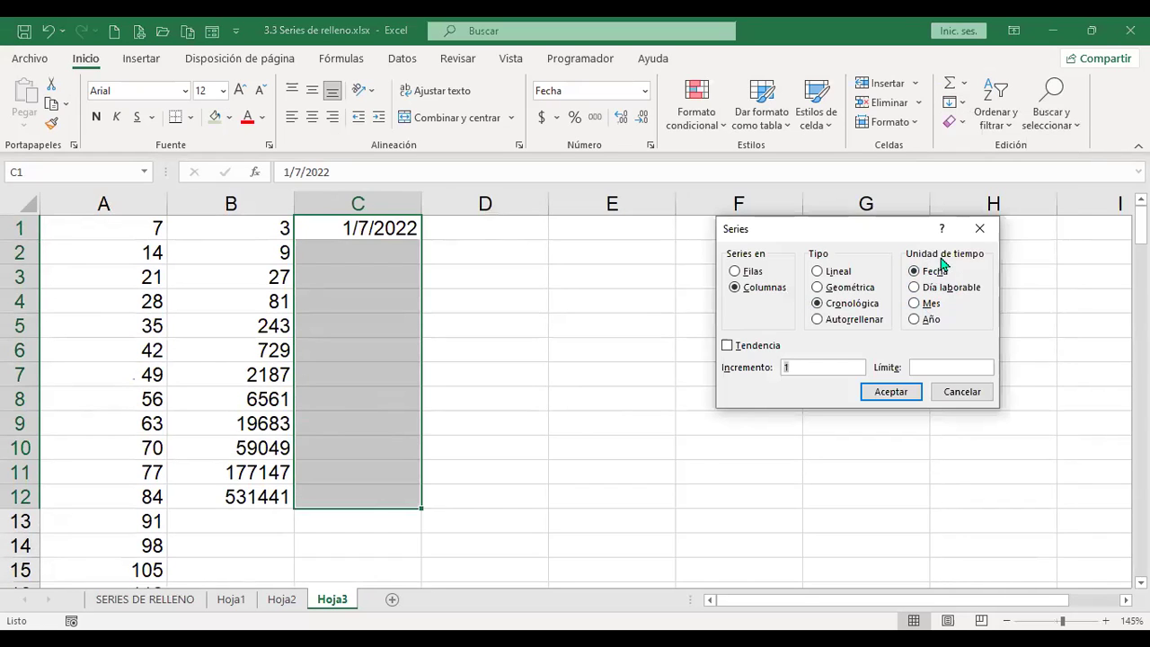
left_click(905, 397)
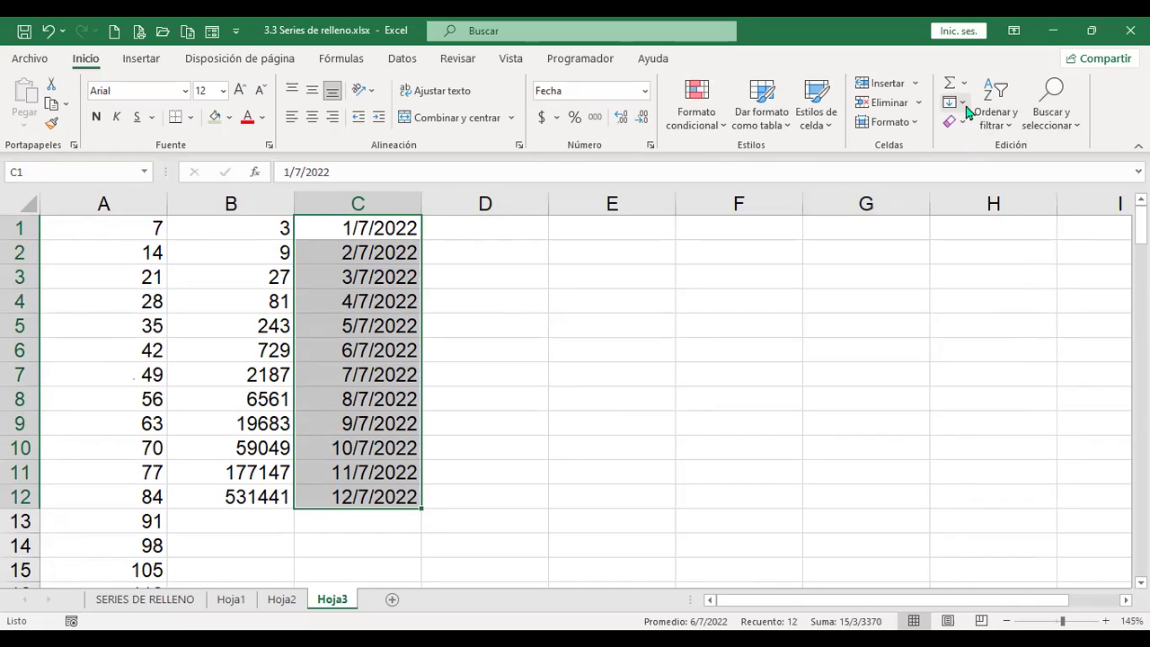
Step: Refill column C as a Día laborable (working-day) date series
left_click(962, 102)
left_click(975, 239)
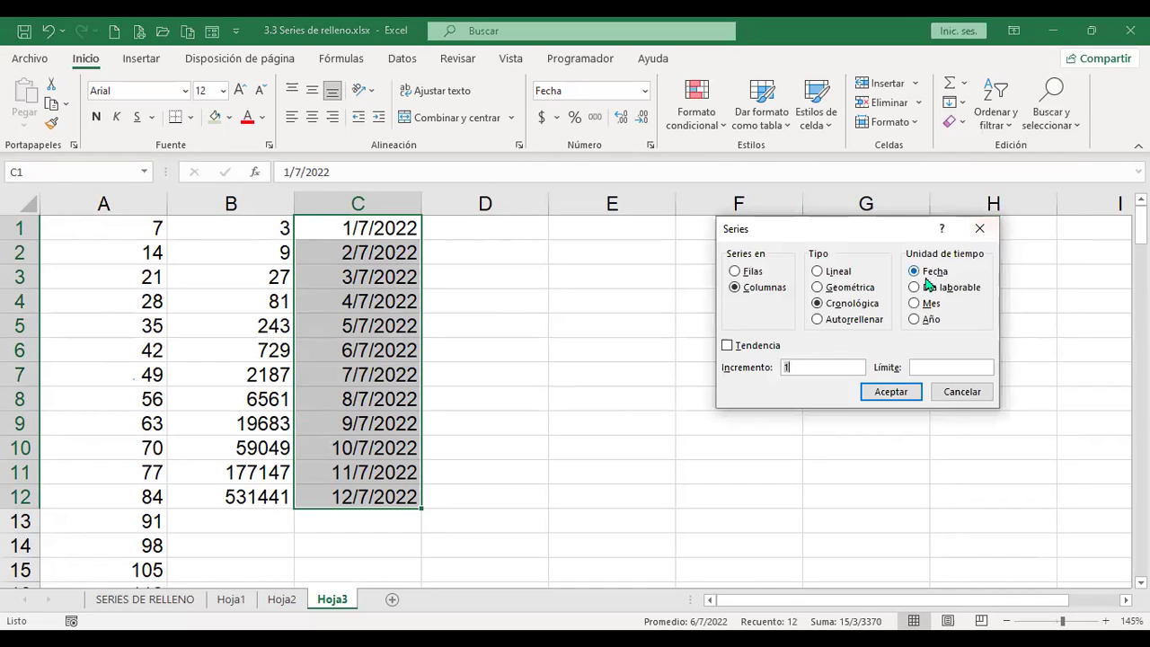
left_click(914, 288)
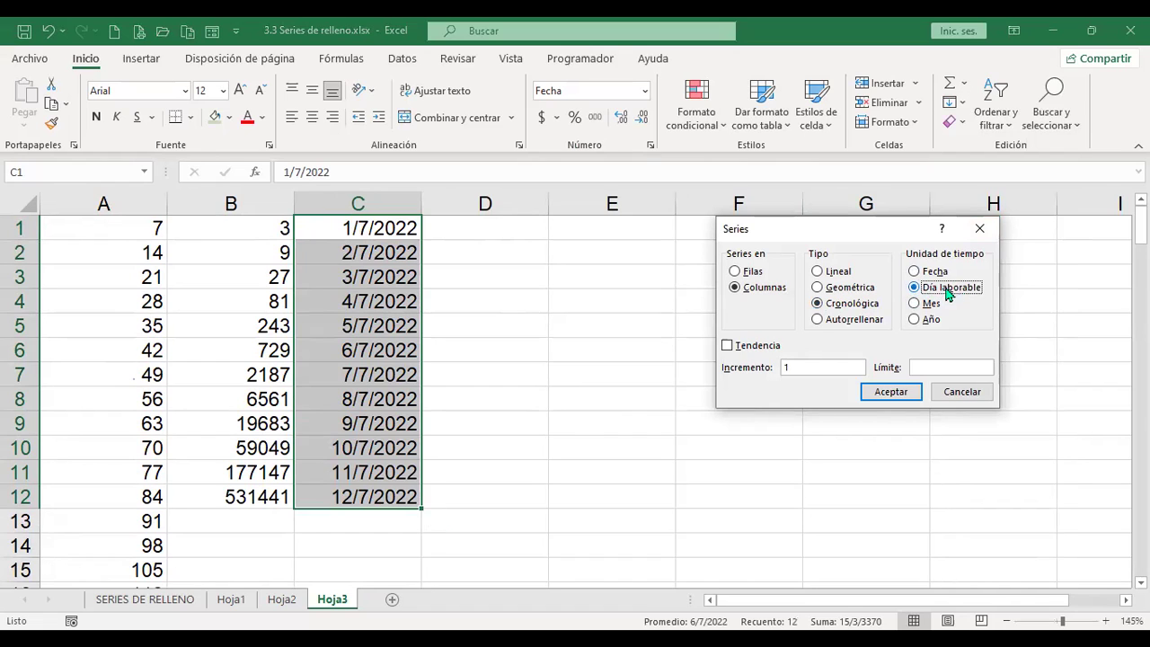
left_click(896, 398)
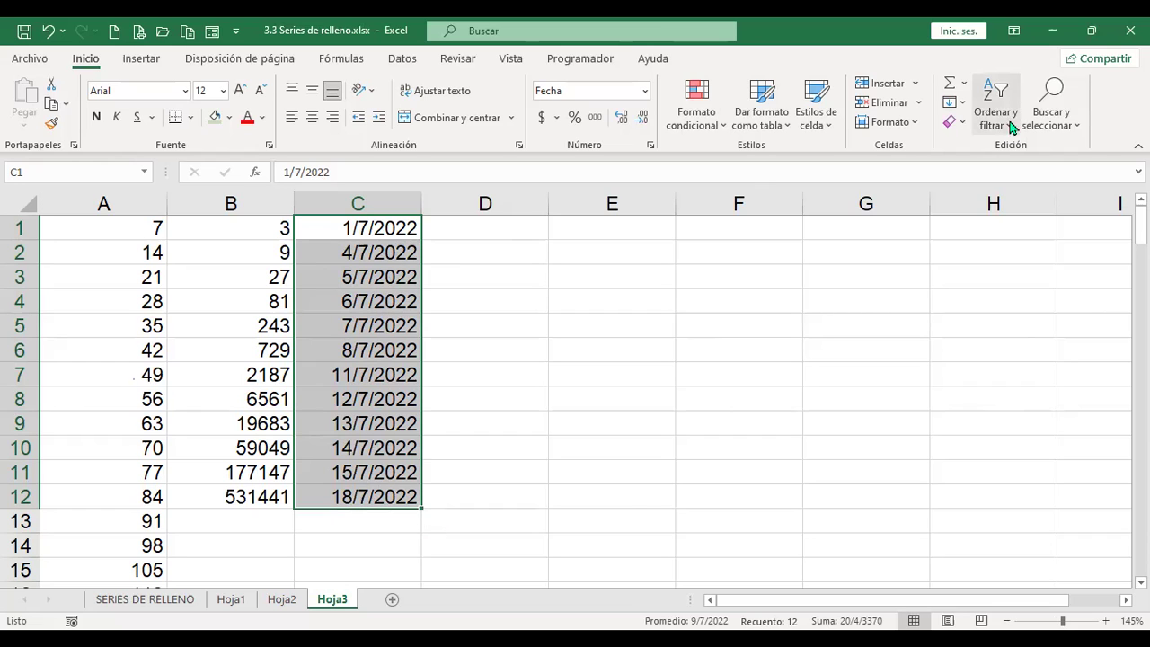
Step: Refill column C with monthly dates from 1/7/2022 to 1/6/2023
left_click(965, 106)
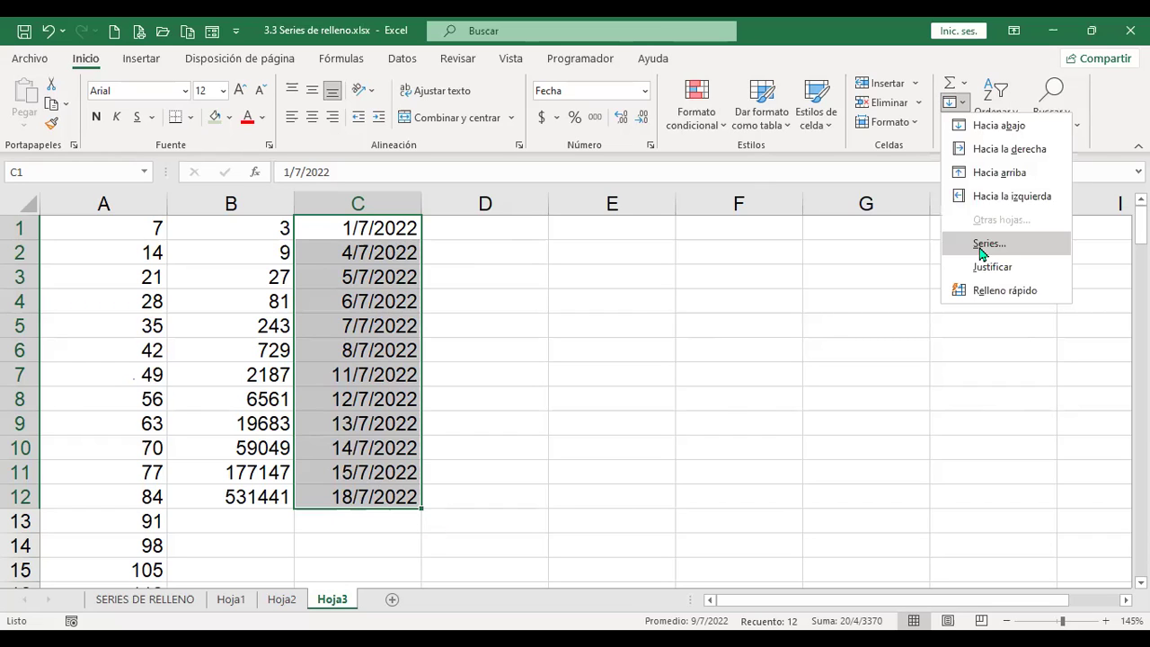
left_click(981, 245)
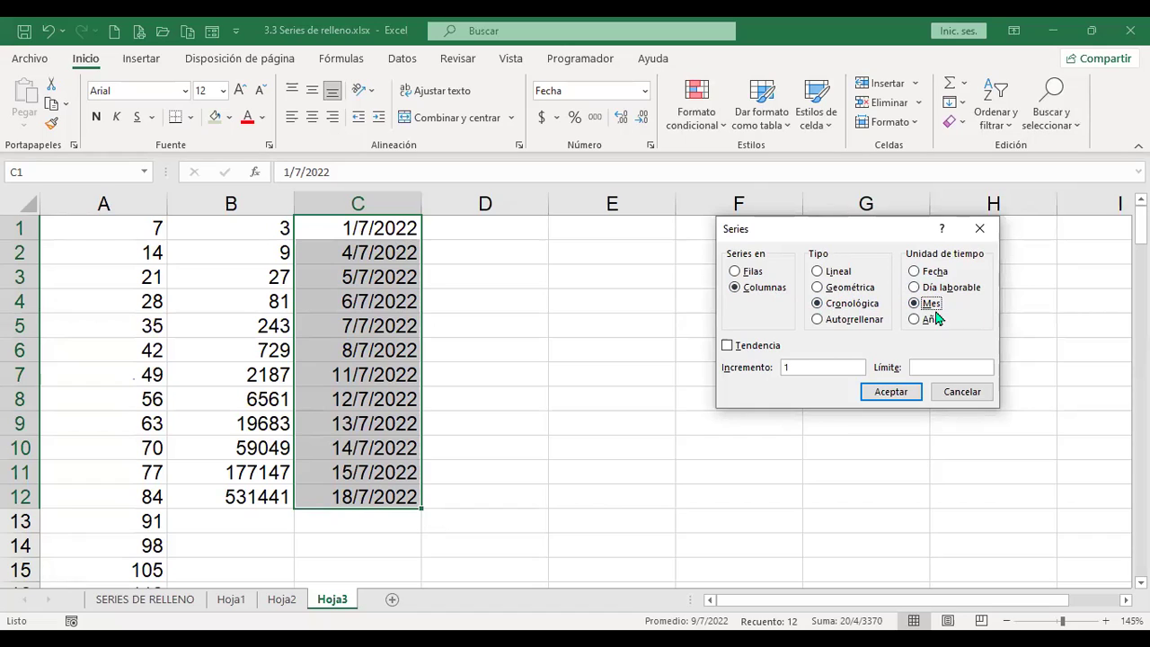
left_click(909, 401)
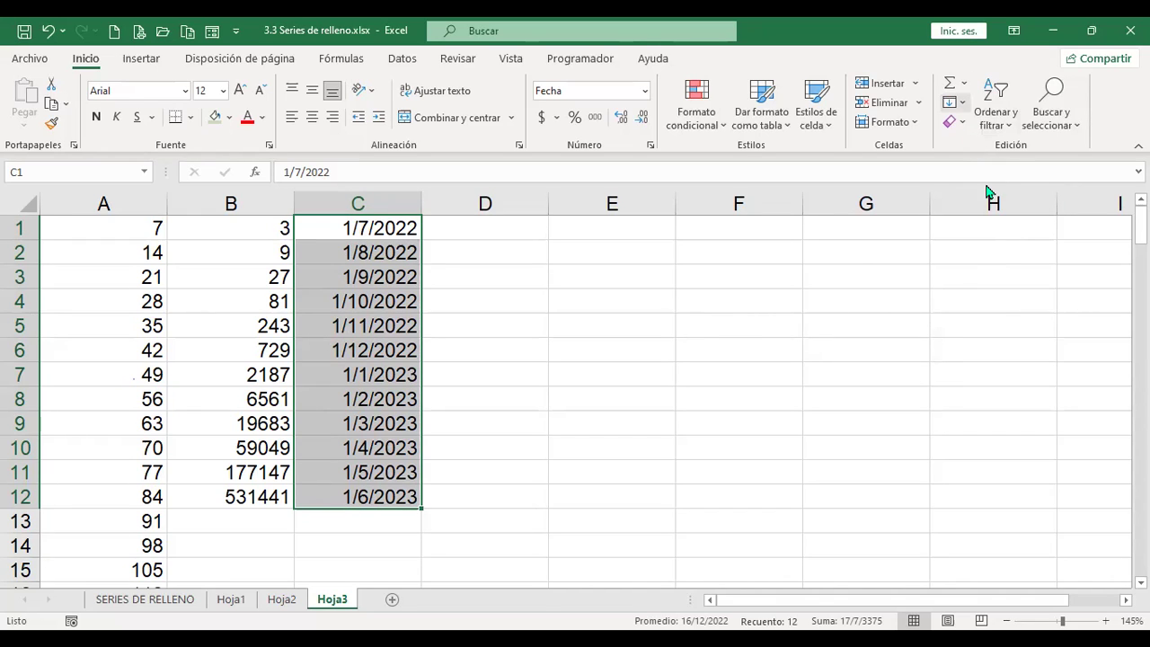
Step: Refill column C with yearly dates from 1/7/2022 to 1/7/2033
left_click(954, 102)
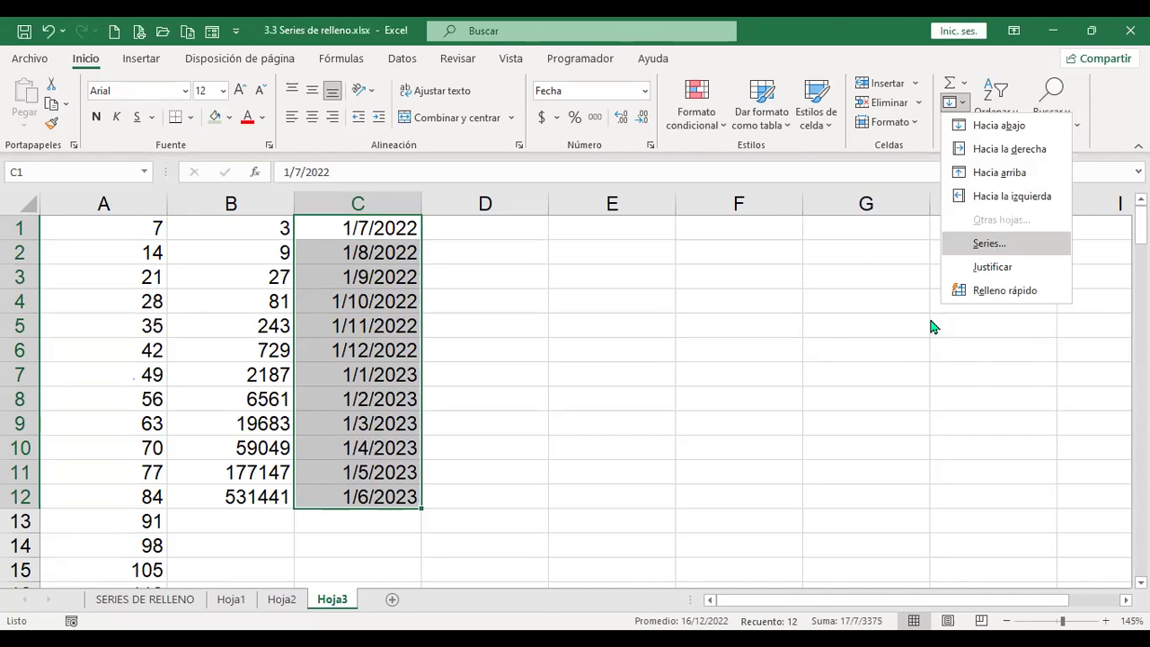
left_click(913, 319)
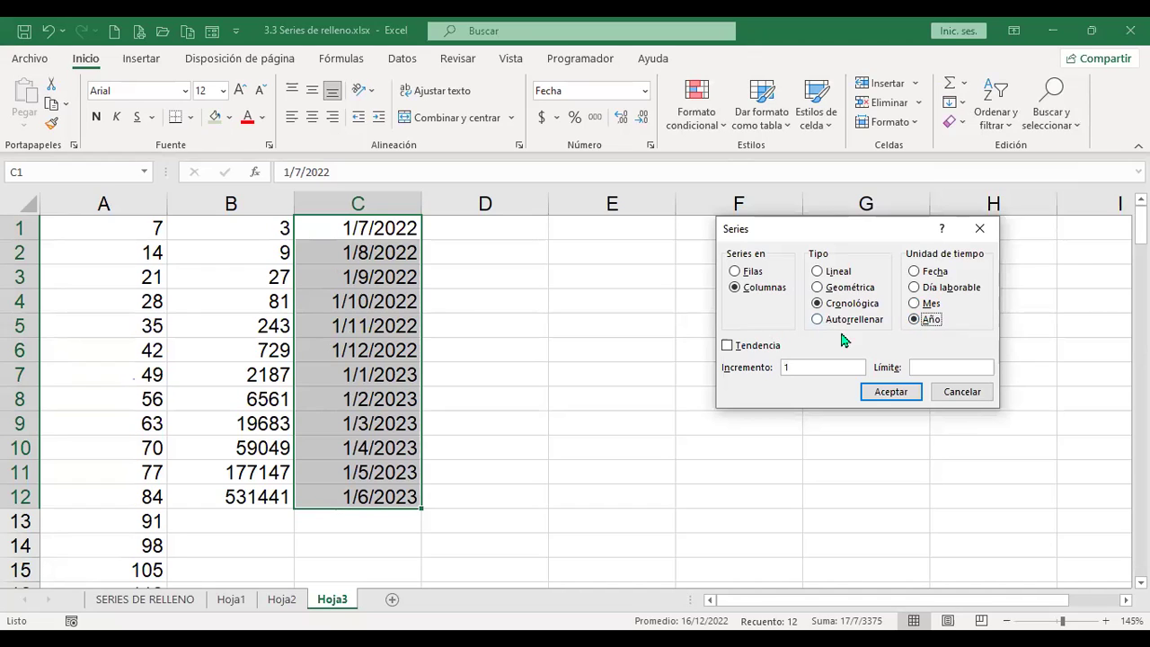
left_click(892, 394)
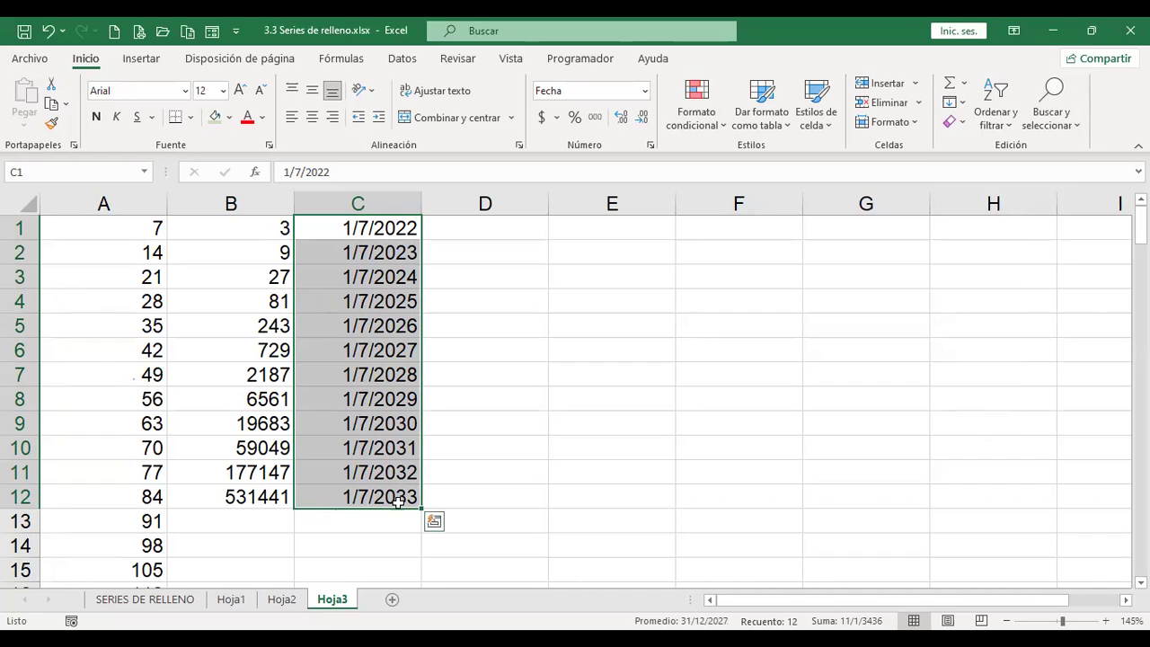
Step: Cancel the reopened Series dialog, select cell D1, and open the sort and filter options
left_click(961, 102)
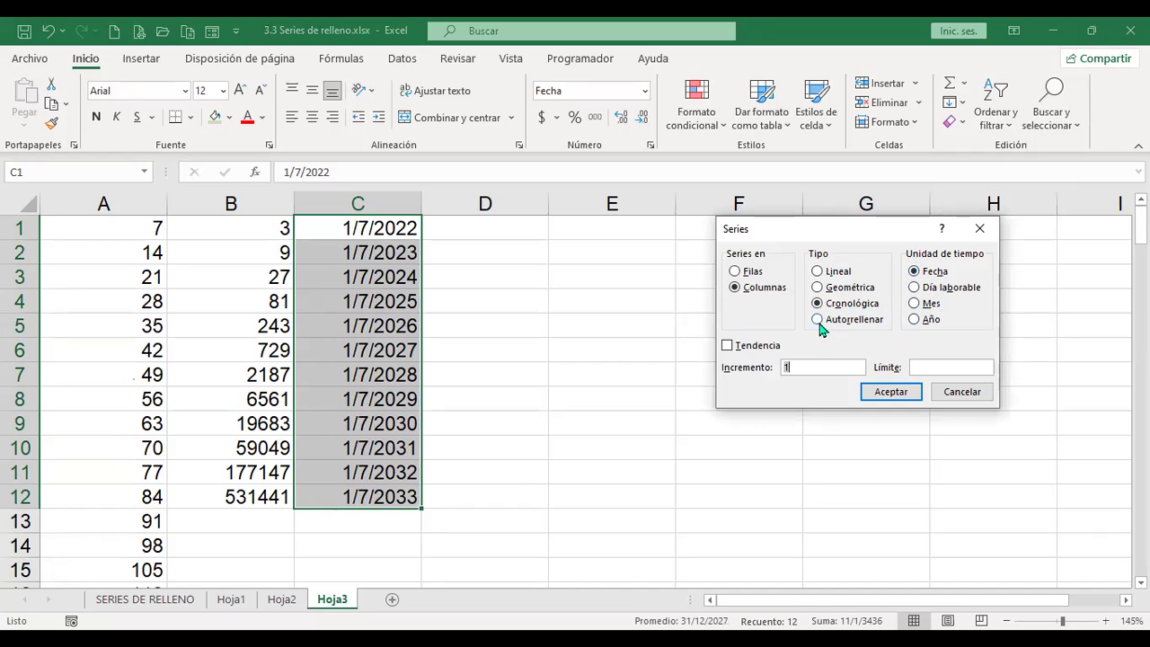
left_click(962, 392)
left_click(534, 233)
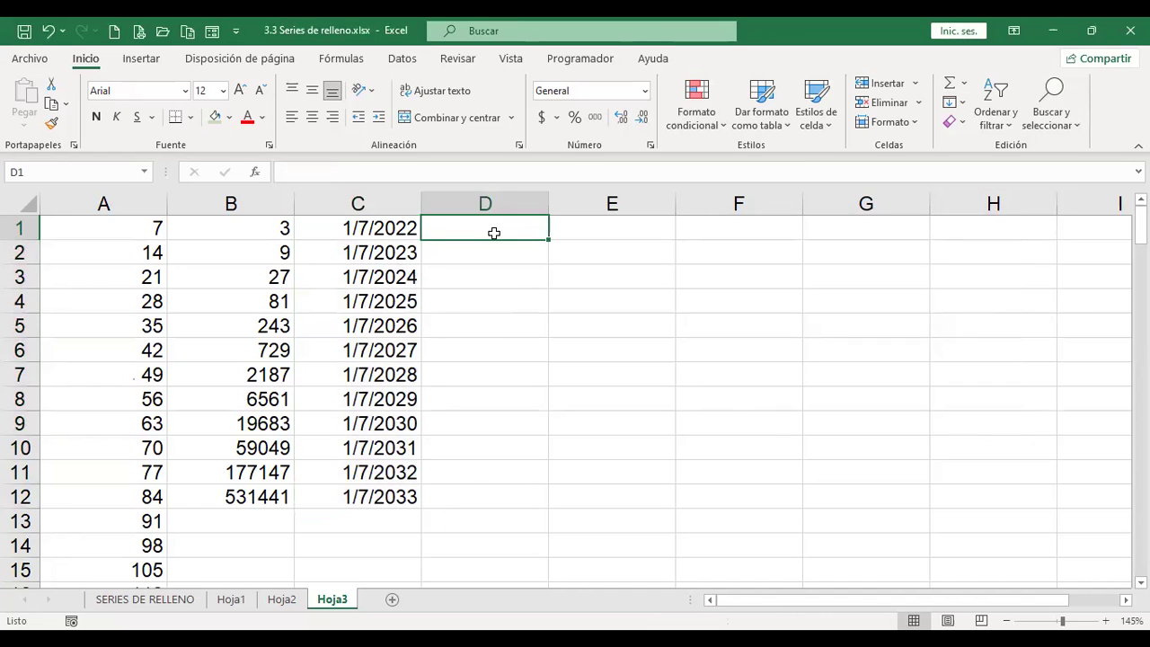
left_click(1012, 127)
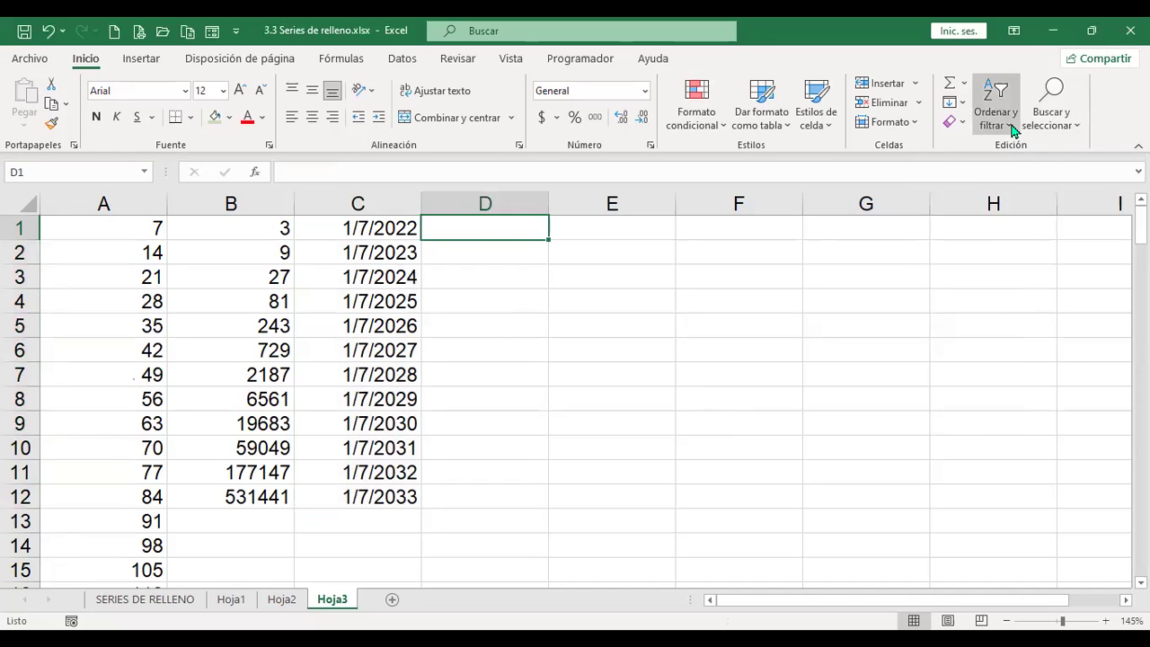
left_click(1048, 205)
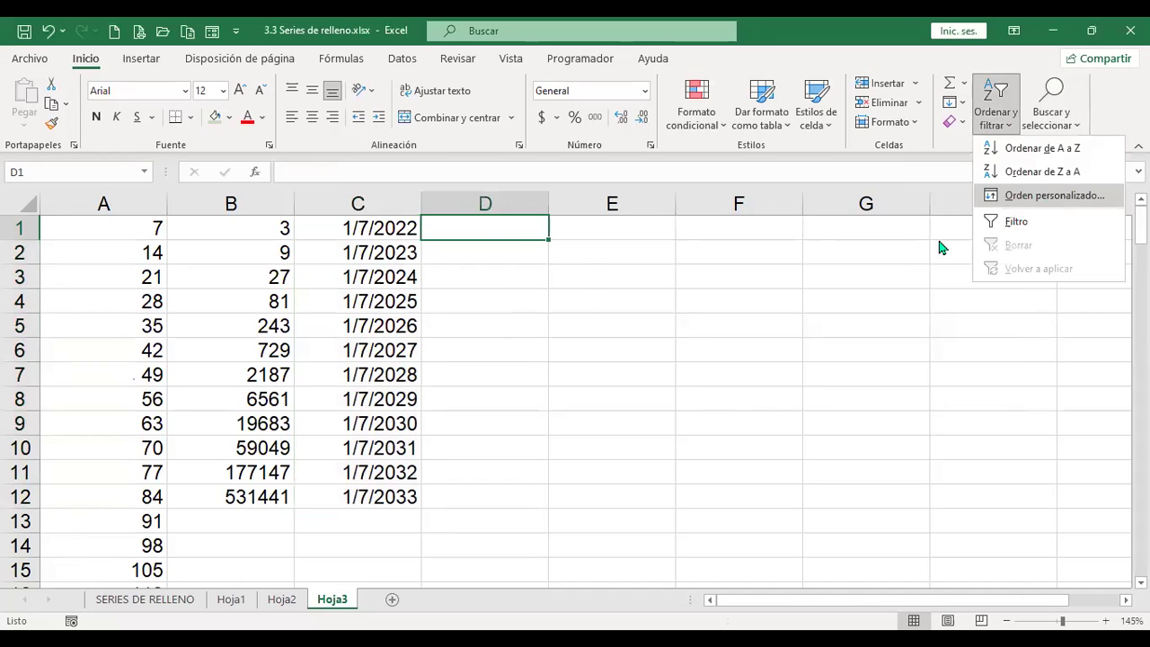
left_click(952, 254)
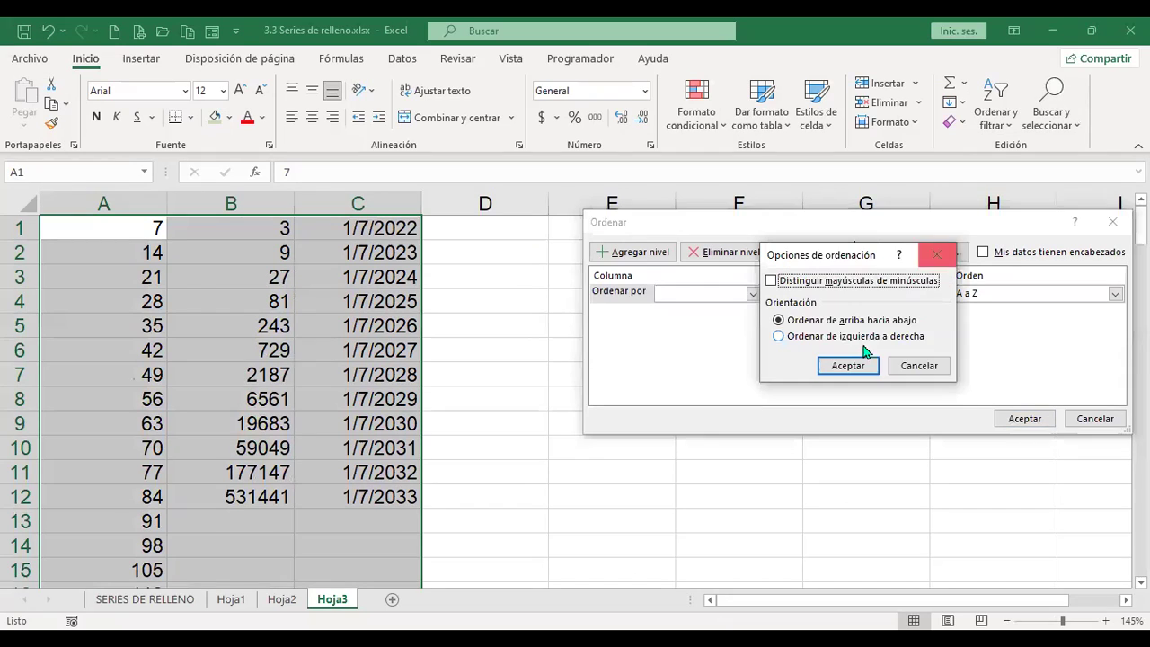
key("Escape")
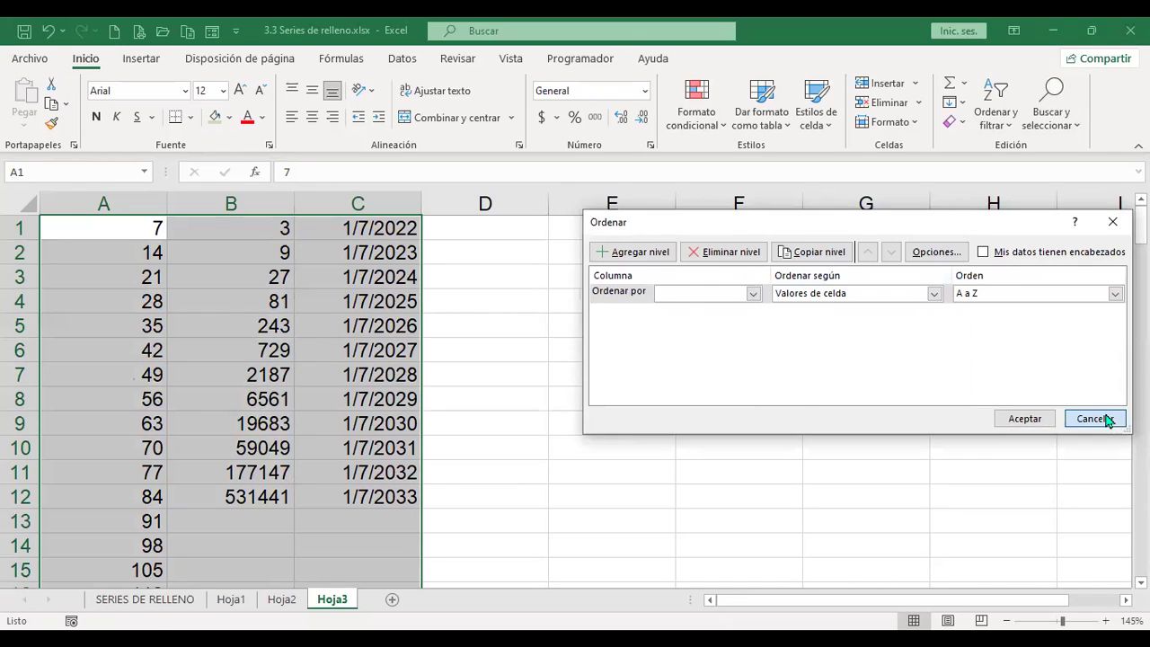
left_click(1105, 419)
left_click(481, 233)
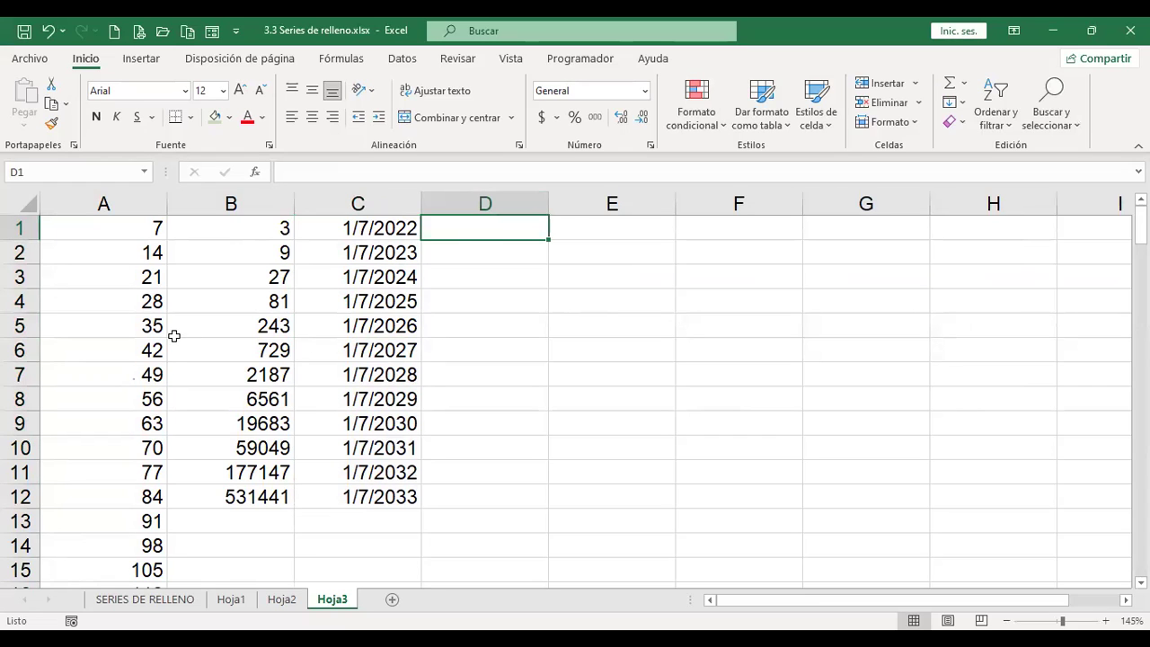
left_click(145, 599)
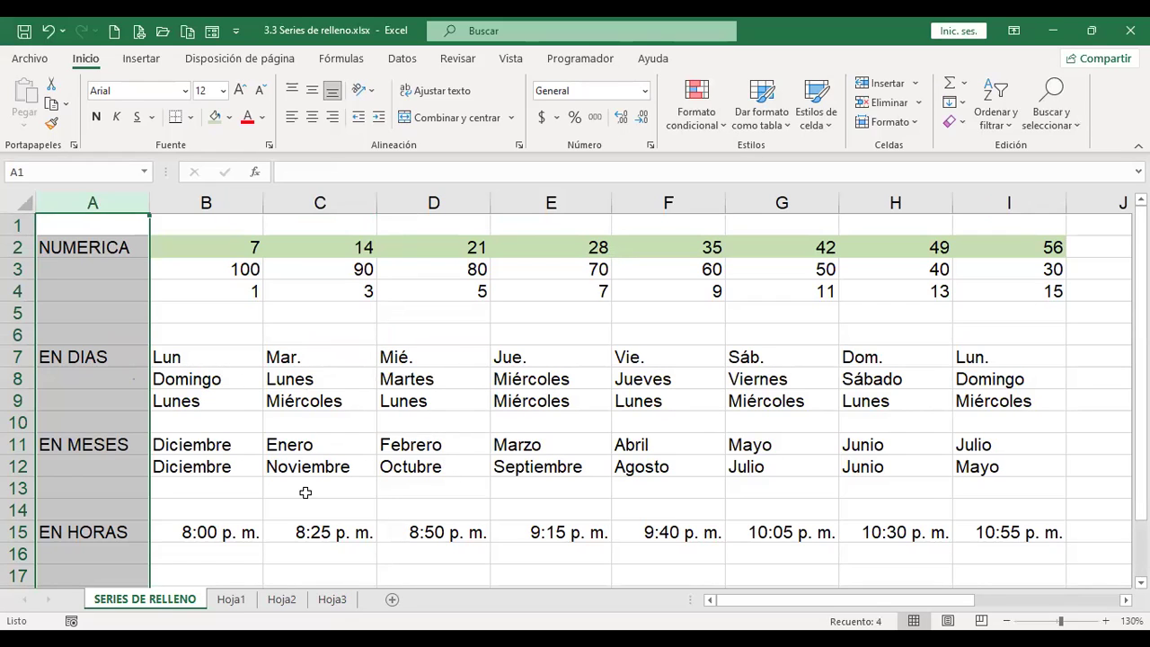
left_click(331, 602)
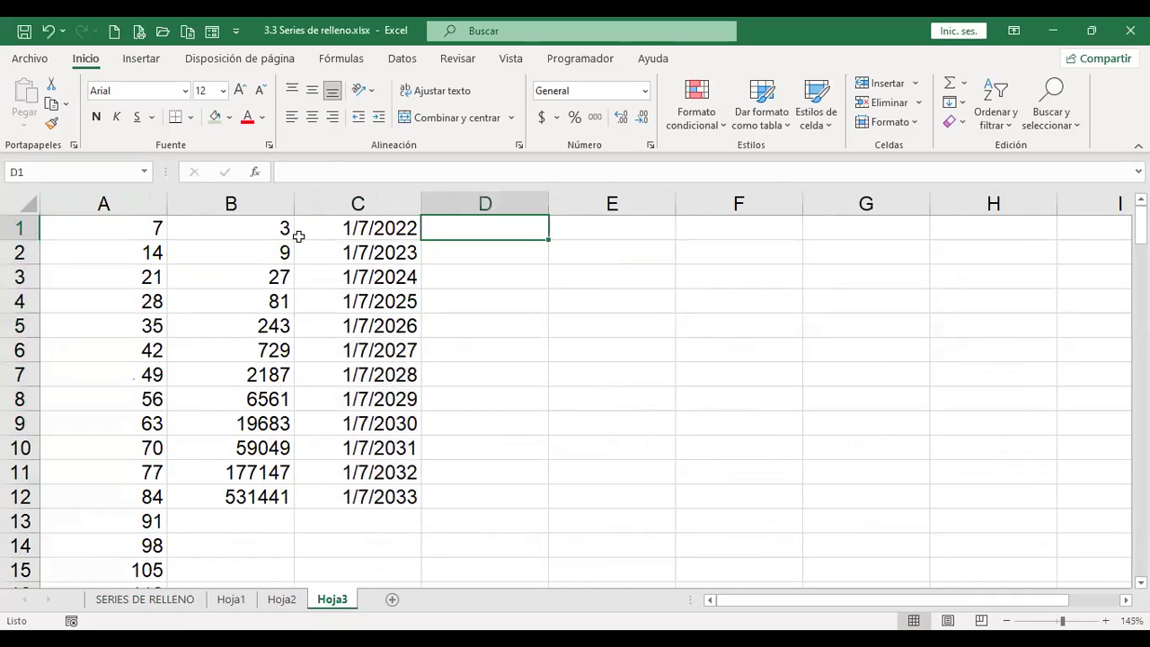
Step: Go to Archivo > Opciones > Avanzadas and open Modificar listas personalizadas
left_click(30, 58)
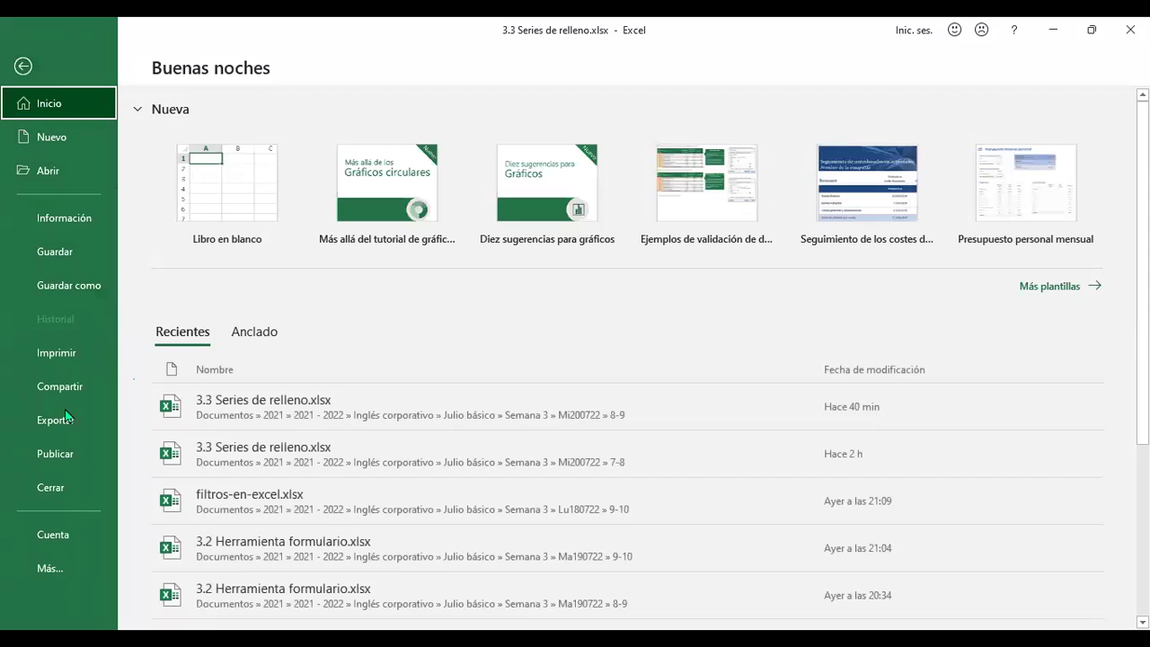
left_click(63, 570)
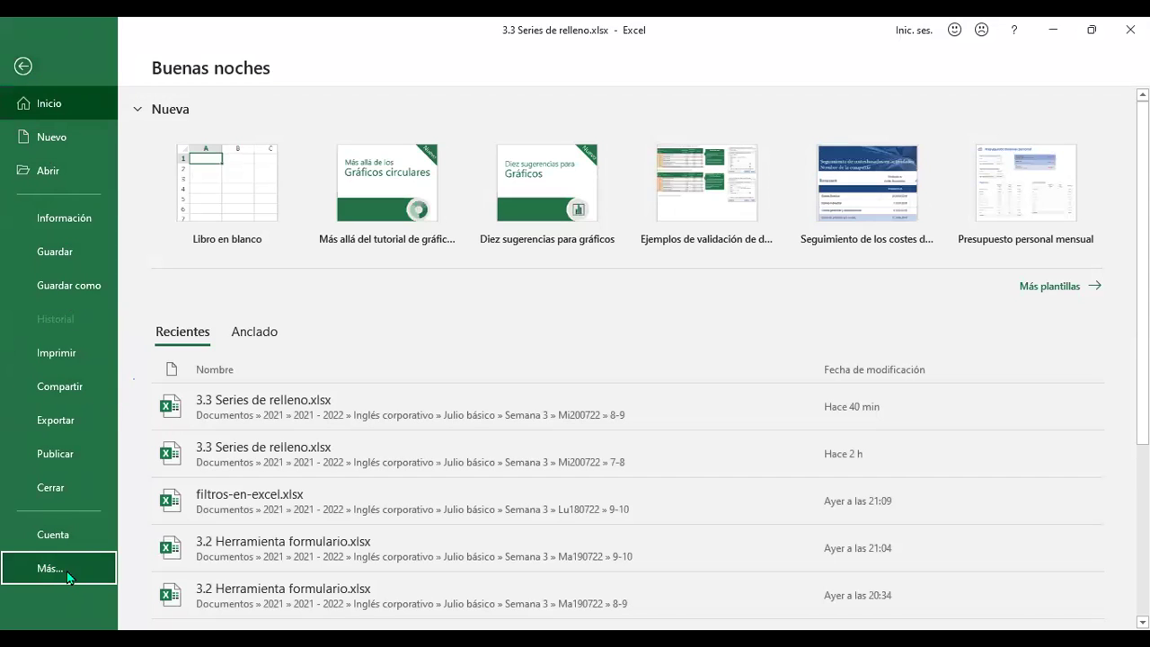
left_click(184, 605)
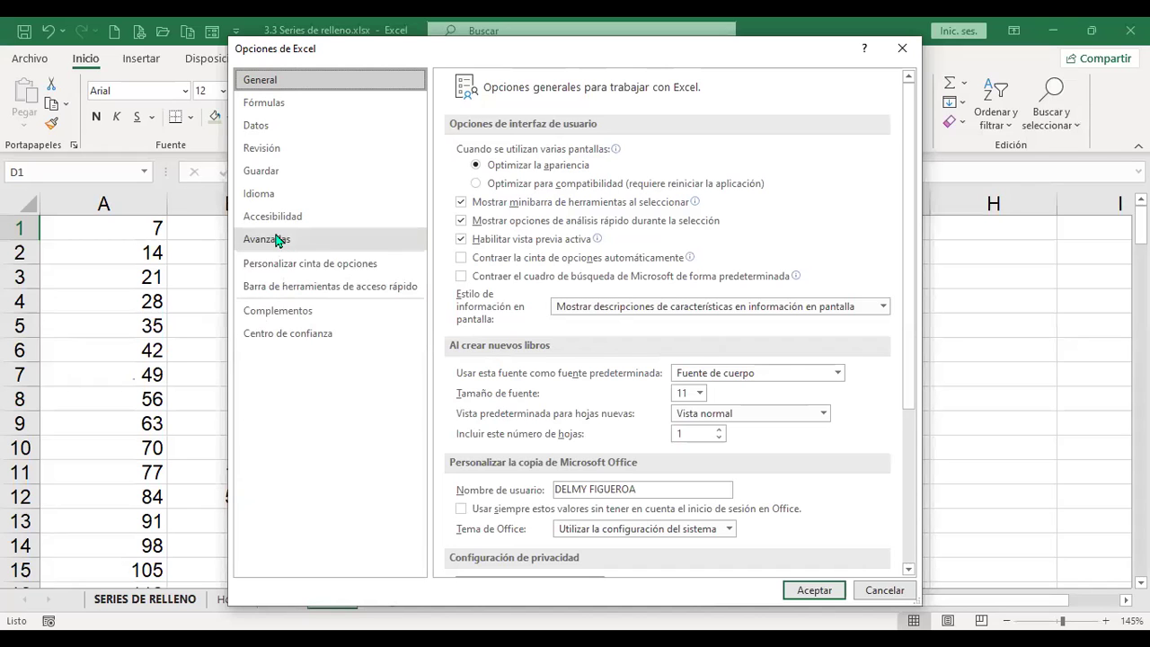
left_click(276, 248)
left_click_drag(909, 162, 920, 501)
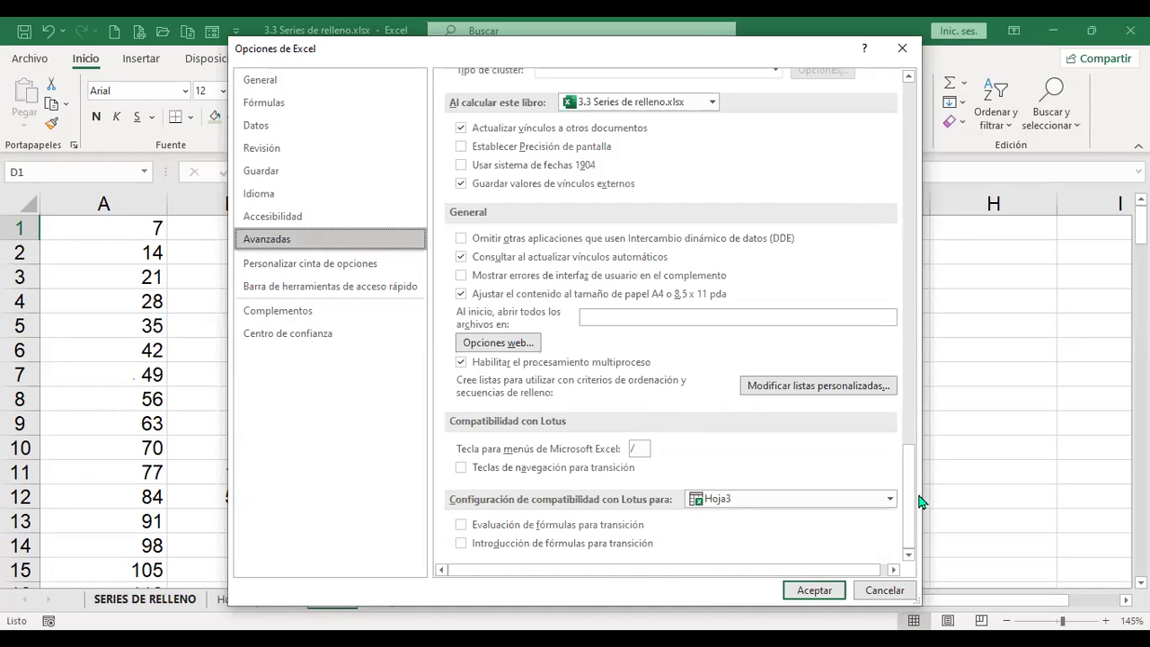
left_click(819, 386)
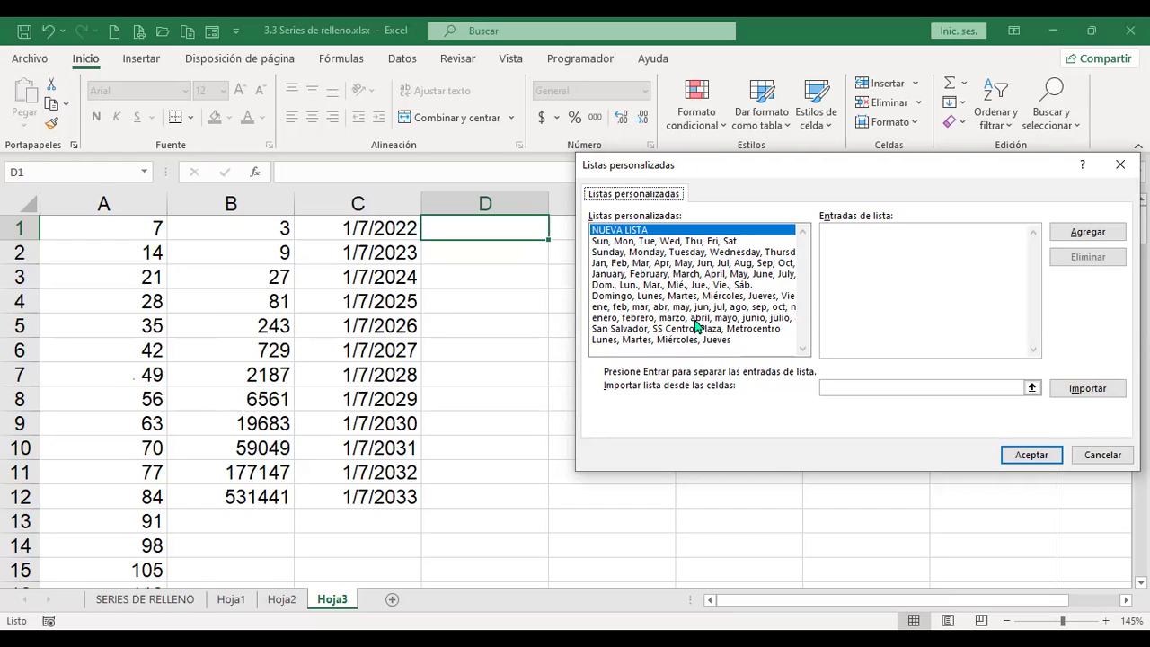
Step: Add the custom list Norte, Sur, Este, Oeste and close both options dialogs
left_click(883, 278)
left_click(1089, 232)
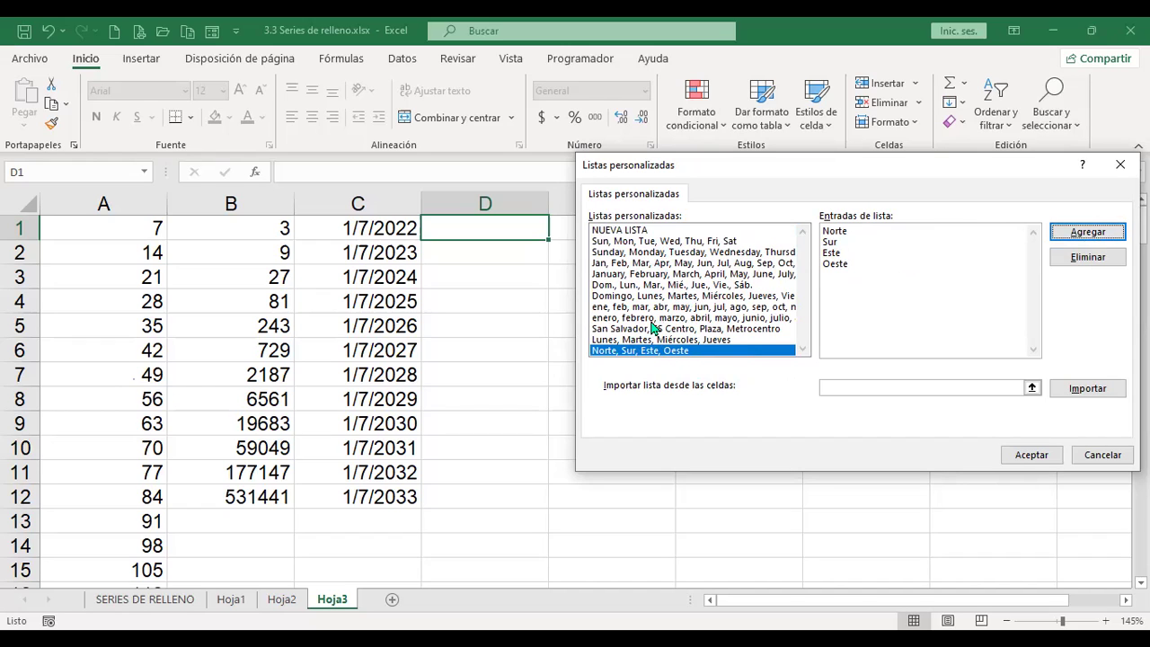
left_click(1031, 458)
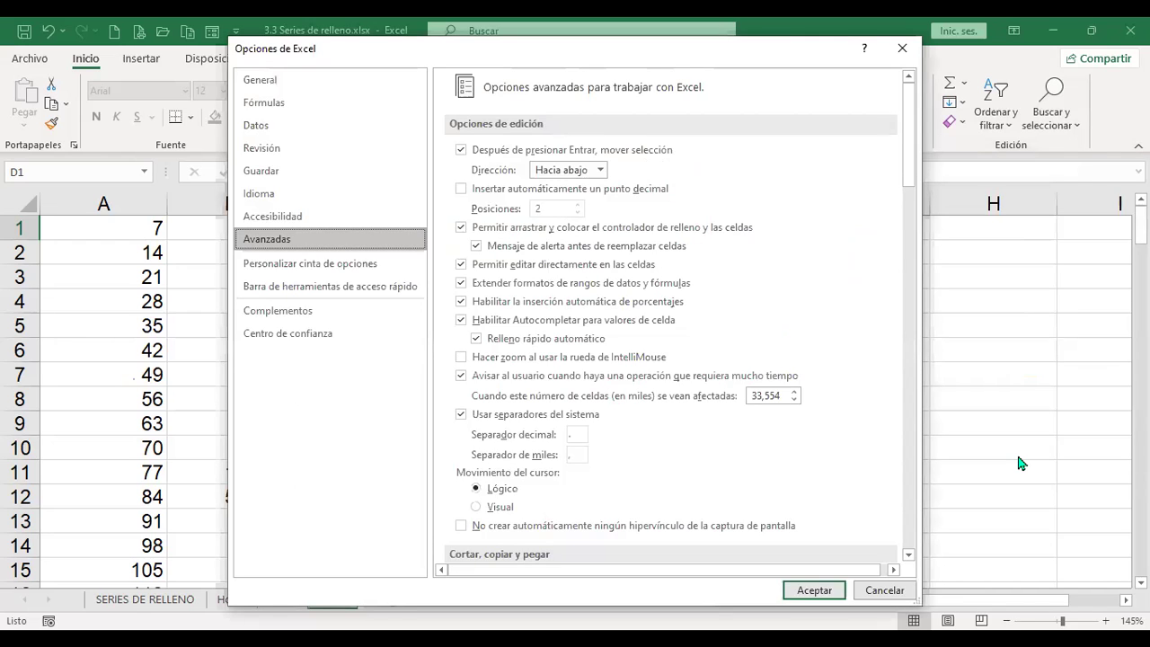
key("Return")
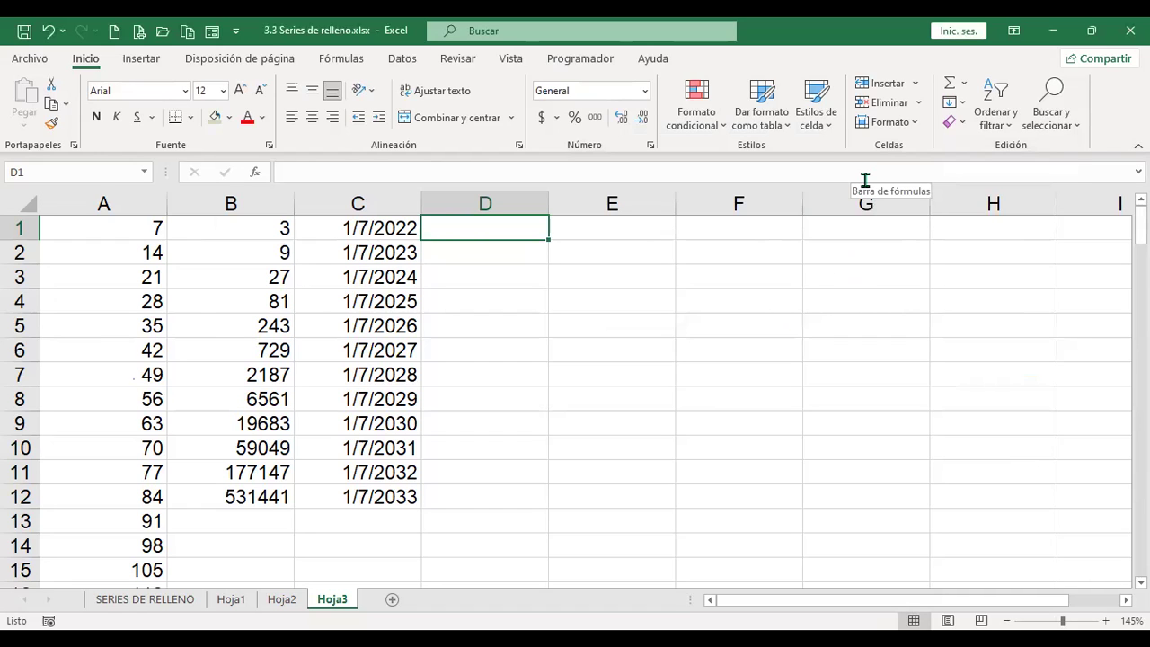
Step: Type Norte, Sur, Este, Oeste into cells D1 to D4
type("Norte")
key("Return")
type("Sur")
key("Return")
type("Este")
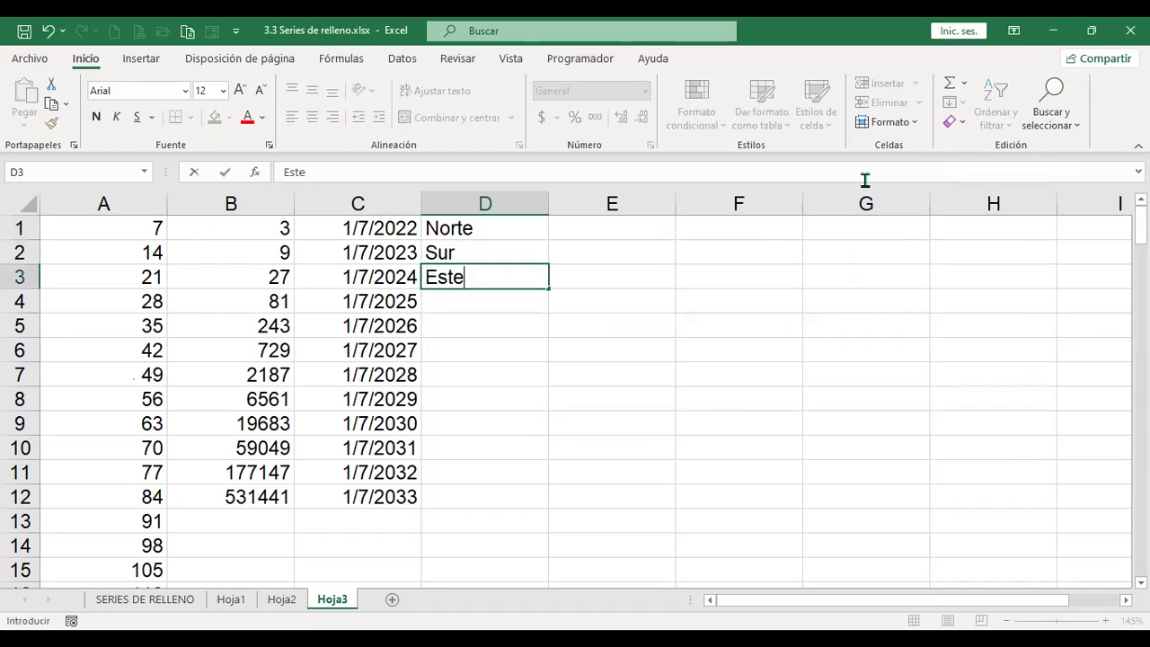
key("Return")
type("Oeste")
key("Return")
key("Up")
key("Up")
key("Up")
key("Up")
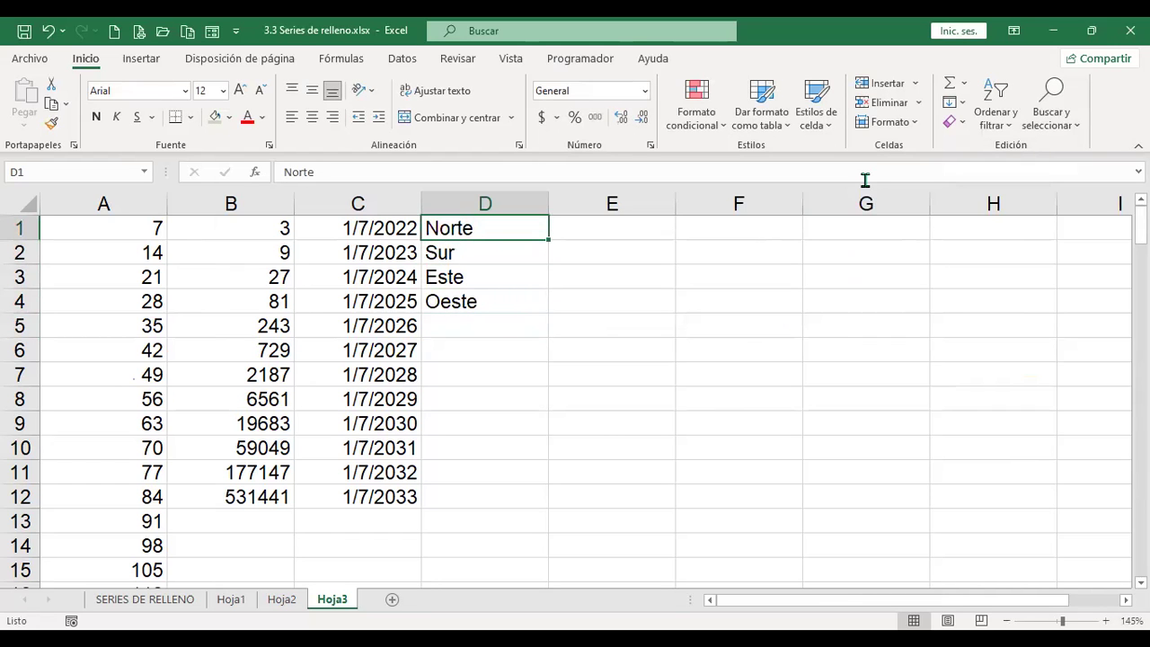
Step: Select D1:D12 and apply an Autorrellenar series to repeat the four directions
key("shift+Down")
key("shift+Down")
key("shift+Down")
key("shift+Down")
key("shift+Down")
key("shift+Down")
key("shift+Down")
key("shift+Down")
key("shift+Down")
key("shift+Down")
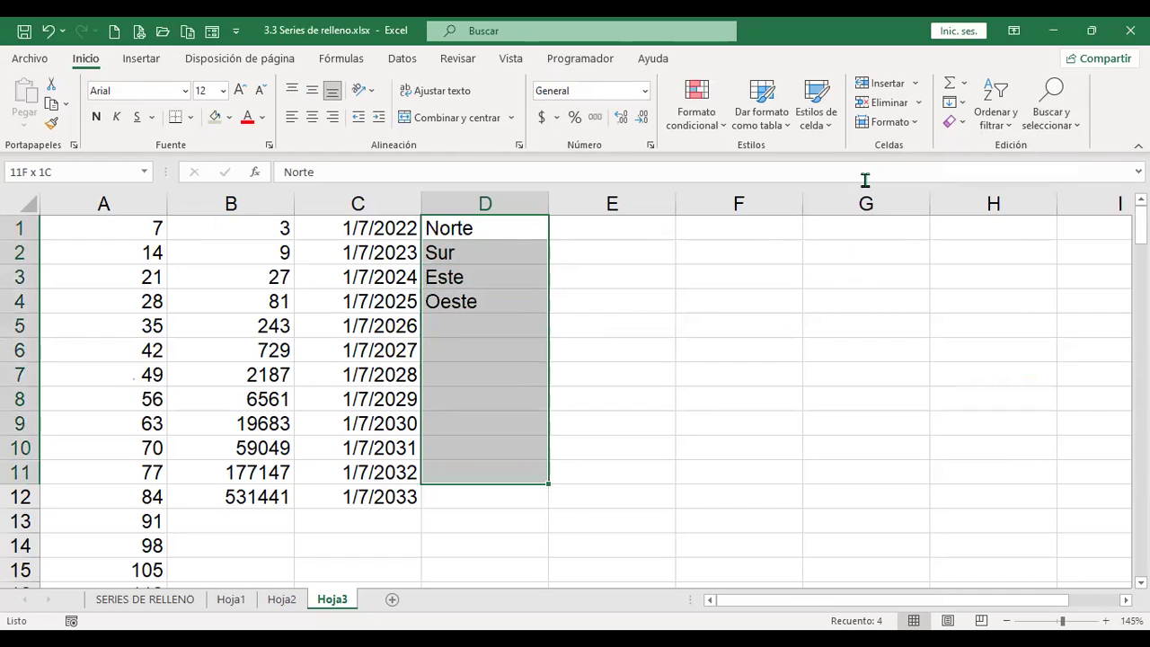
key("shift+Down")
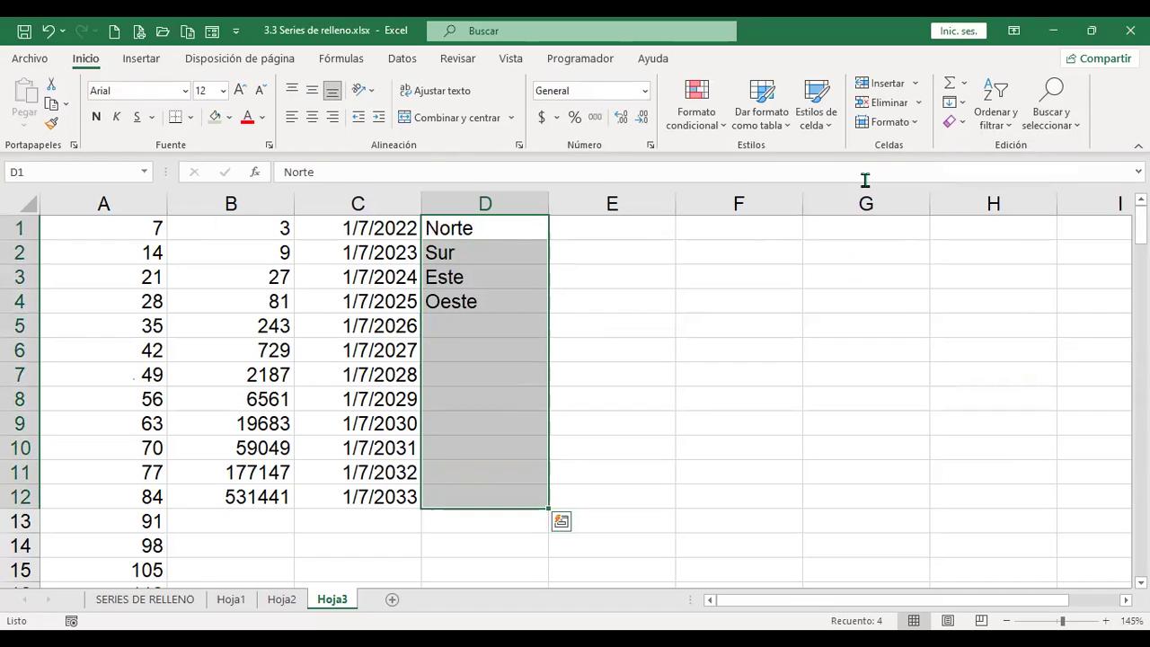
left_click(964, 104)
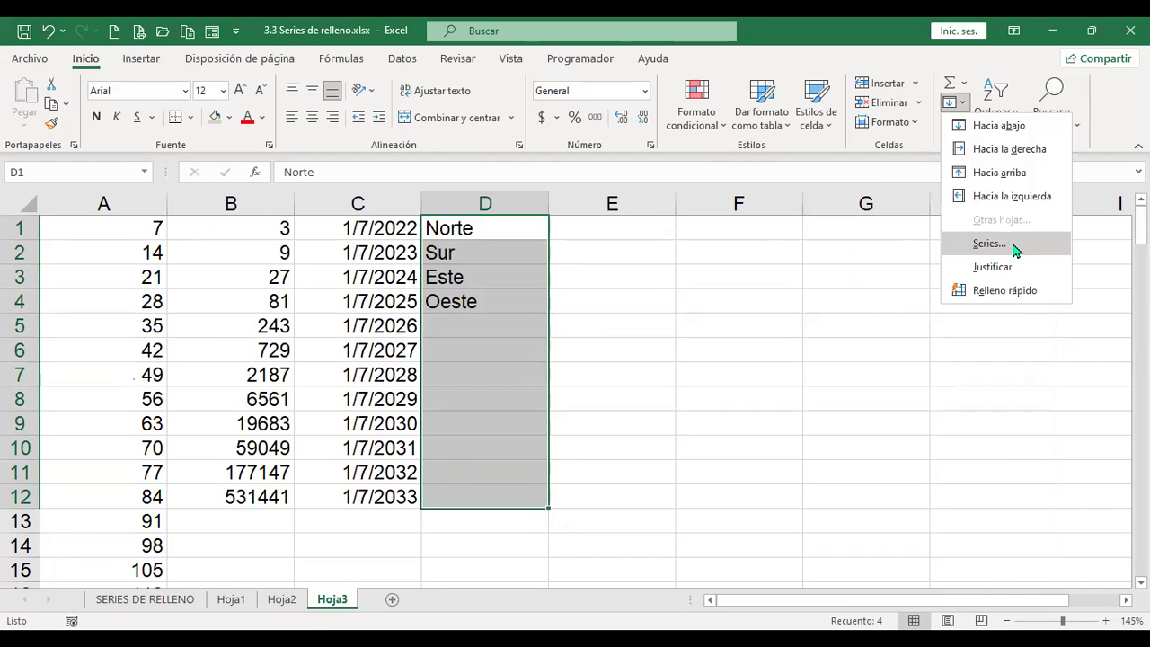
left_click(988, 243)
left_click(817, 320)
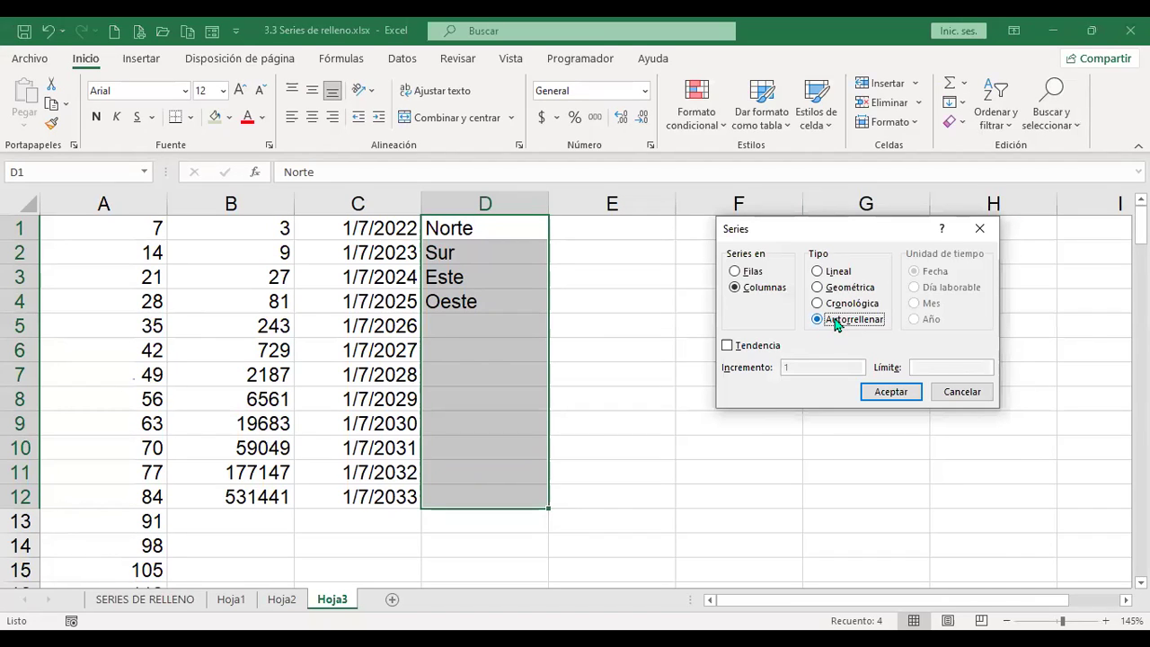
left_click(883, 392)
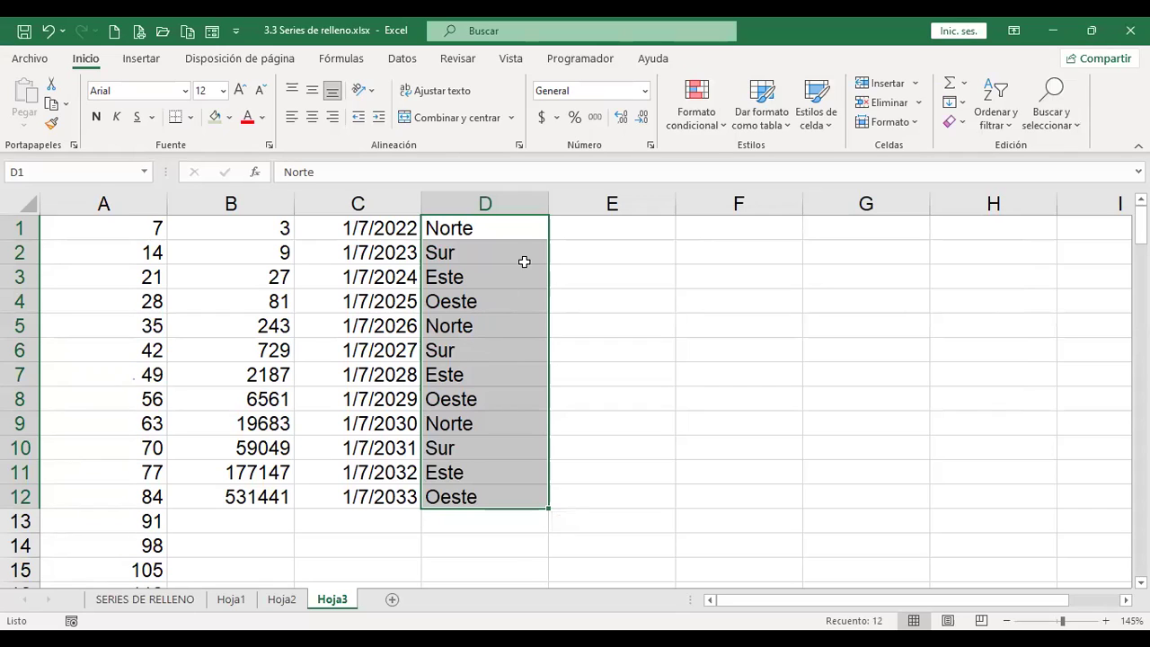
left_click(591, 231)
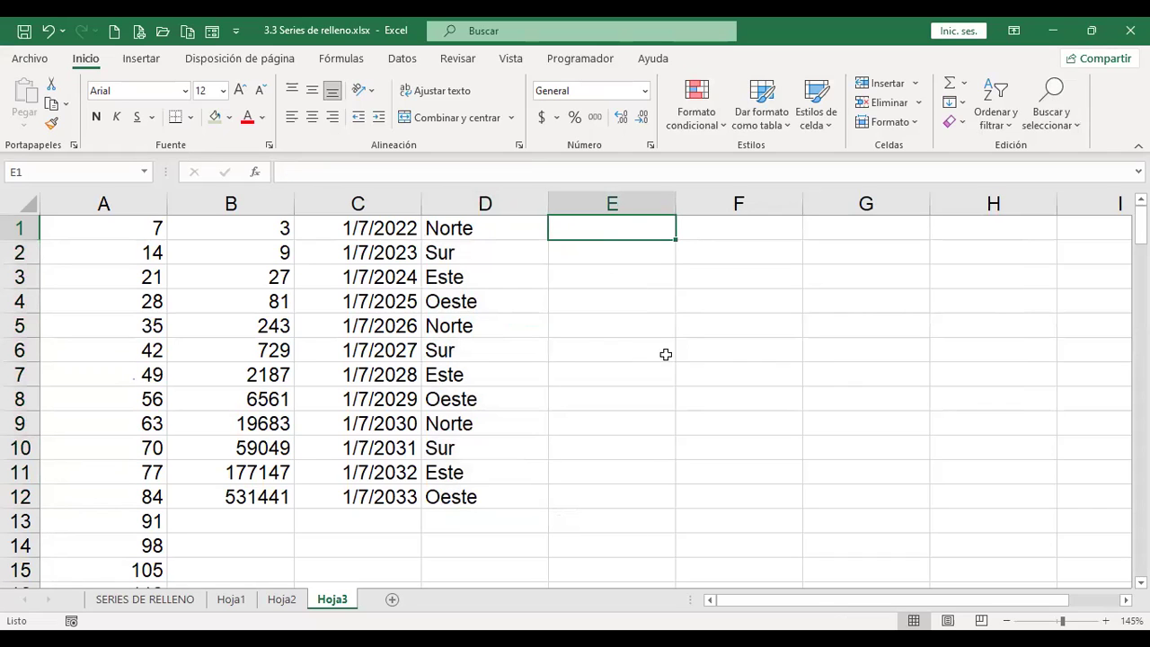
Step: Type Lunes, Martes, Miércoles, Jueves into cells E1 to E4
type("Lunes")
key("Return")
type("Martes")
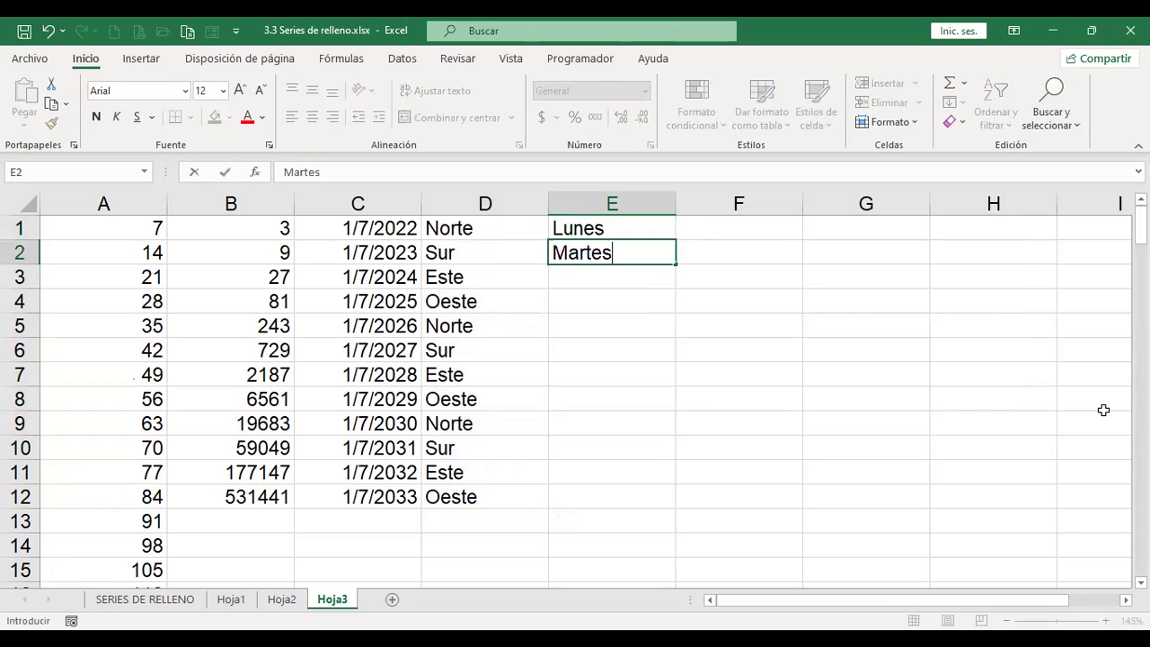
key("Return")
type("Miércoles")
key("Return")
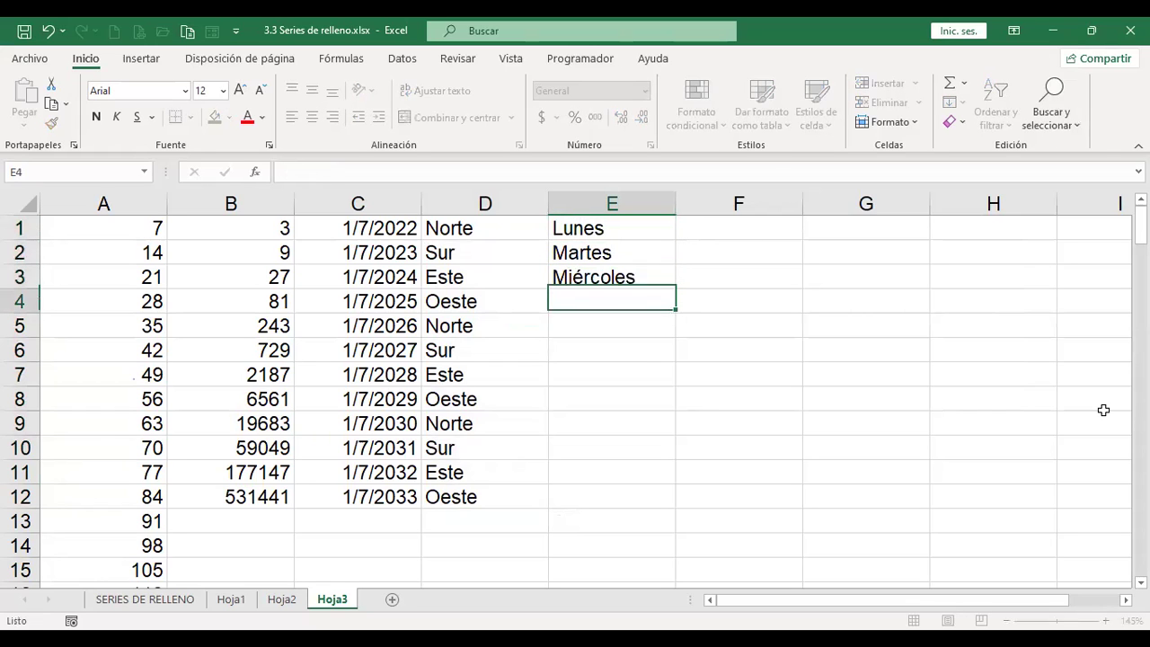
type("Jueves")
key("Return")
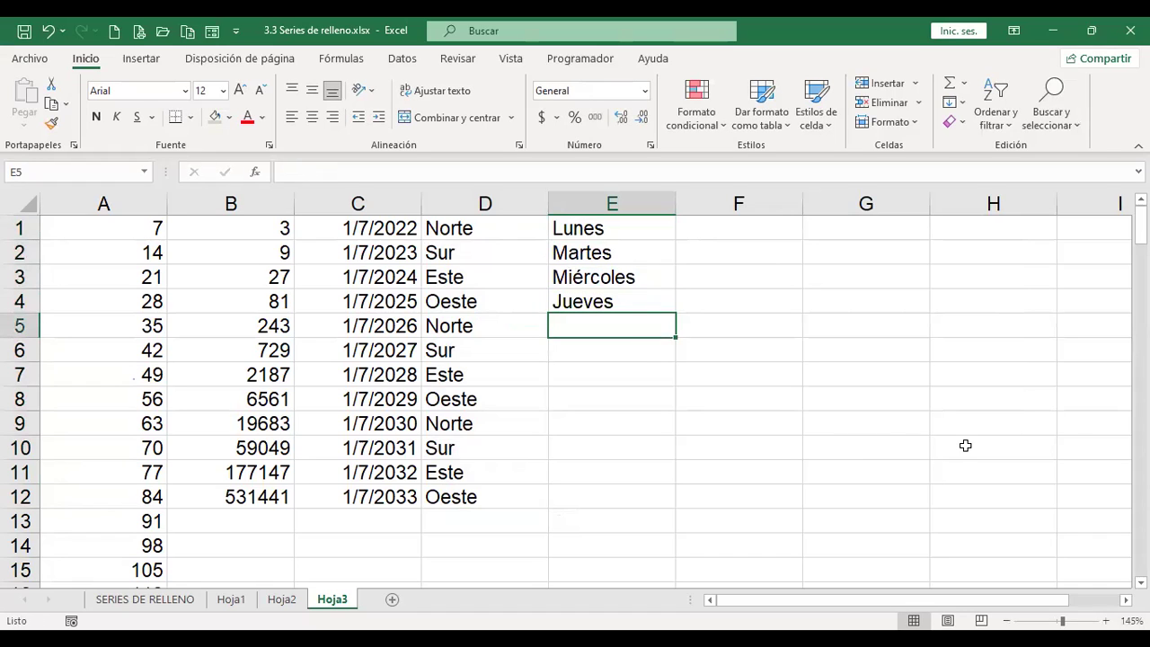
Step: Drag the weekdays down to E12, then view SERIES DE RELLENO and return to Hoja3
left_click_drag(636, 228, 663, 500)
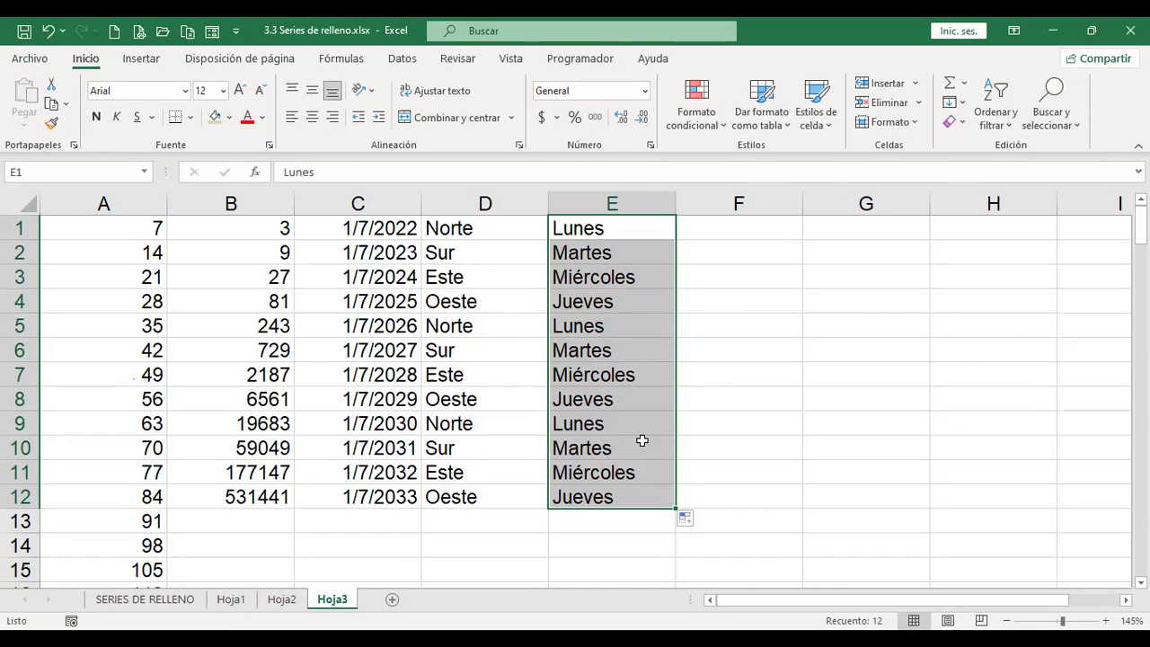
left_click(162, 601)
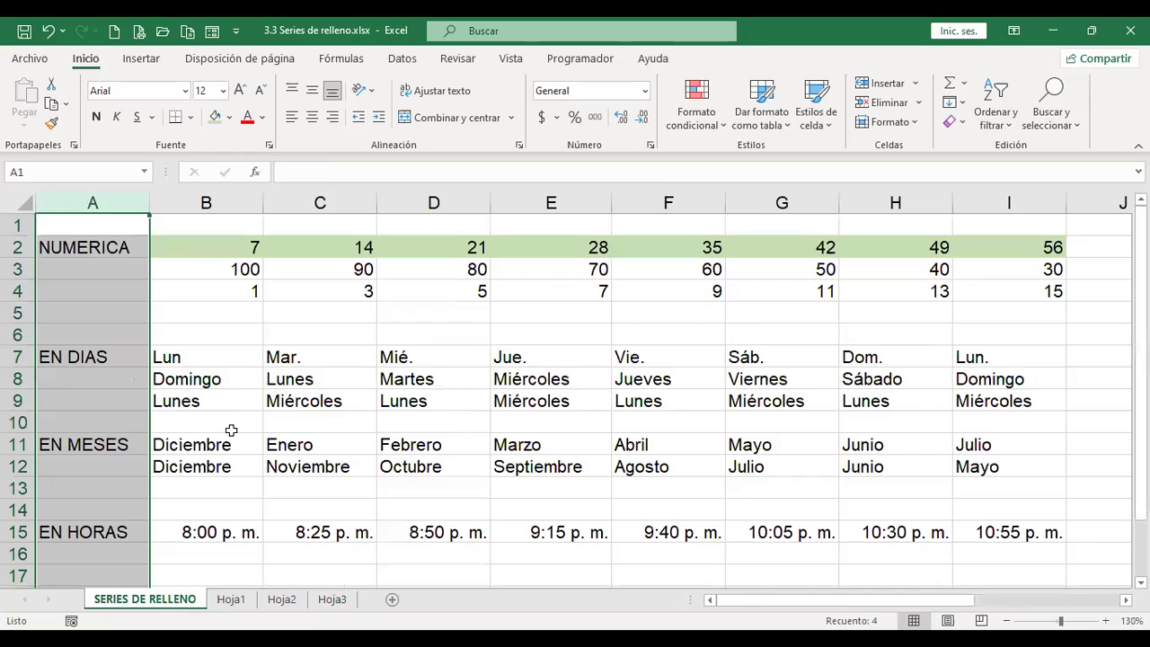
left_click(331, 599)
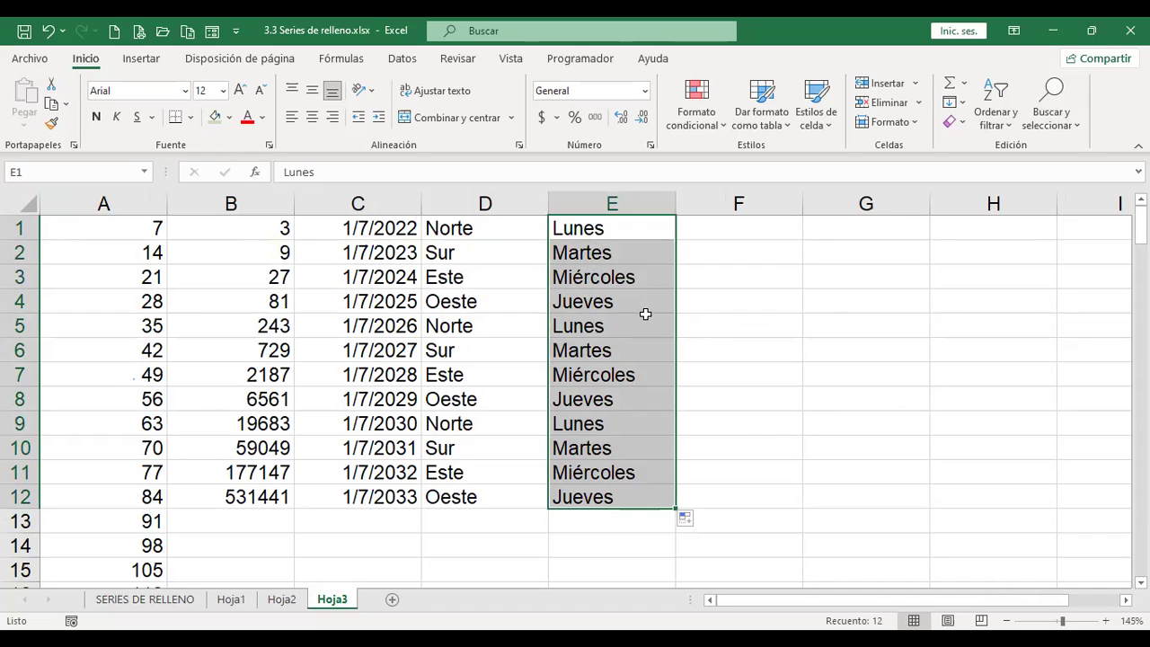
Step: Undo the earlier fill and autofill E1:E12 with Lunes, Martes, Miércoles, Jueves repeating
key("ctrl+z")
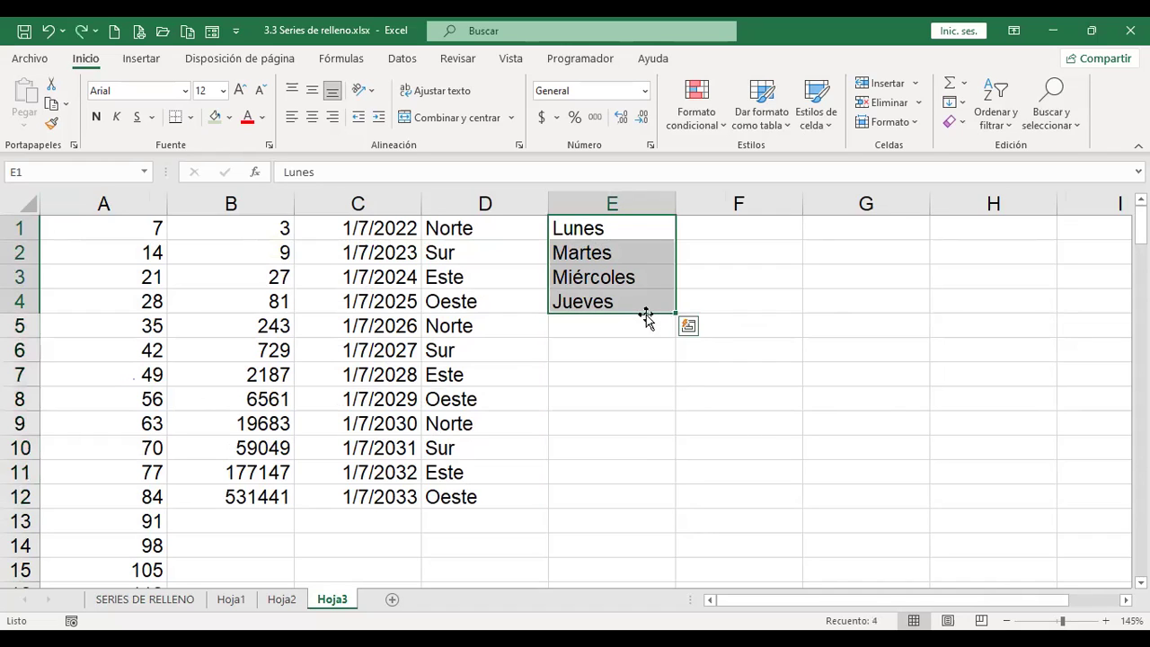
left_click_drag(626, 227, 610, 508)
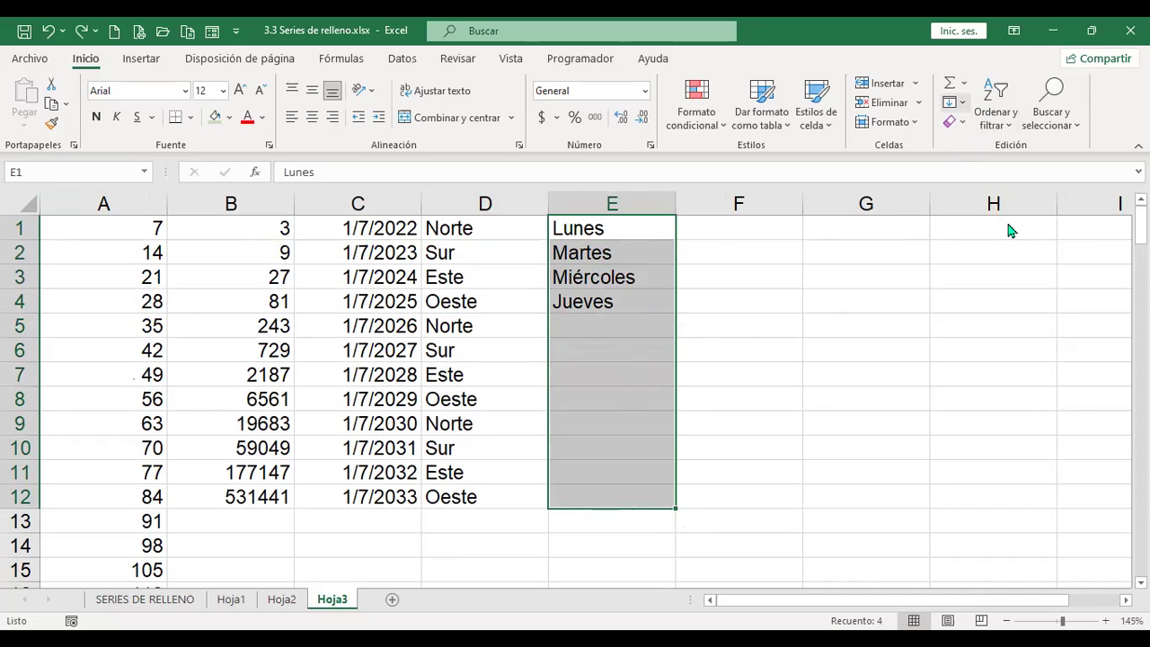
left_click(833, 320)
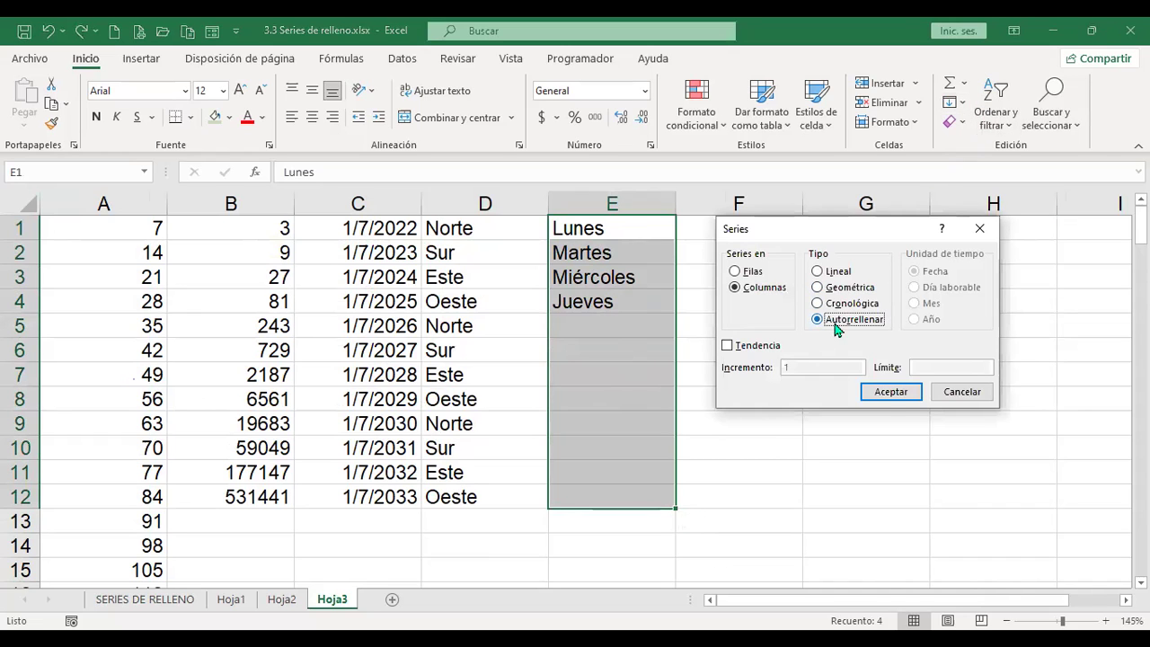
left_click(889, 392)
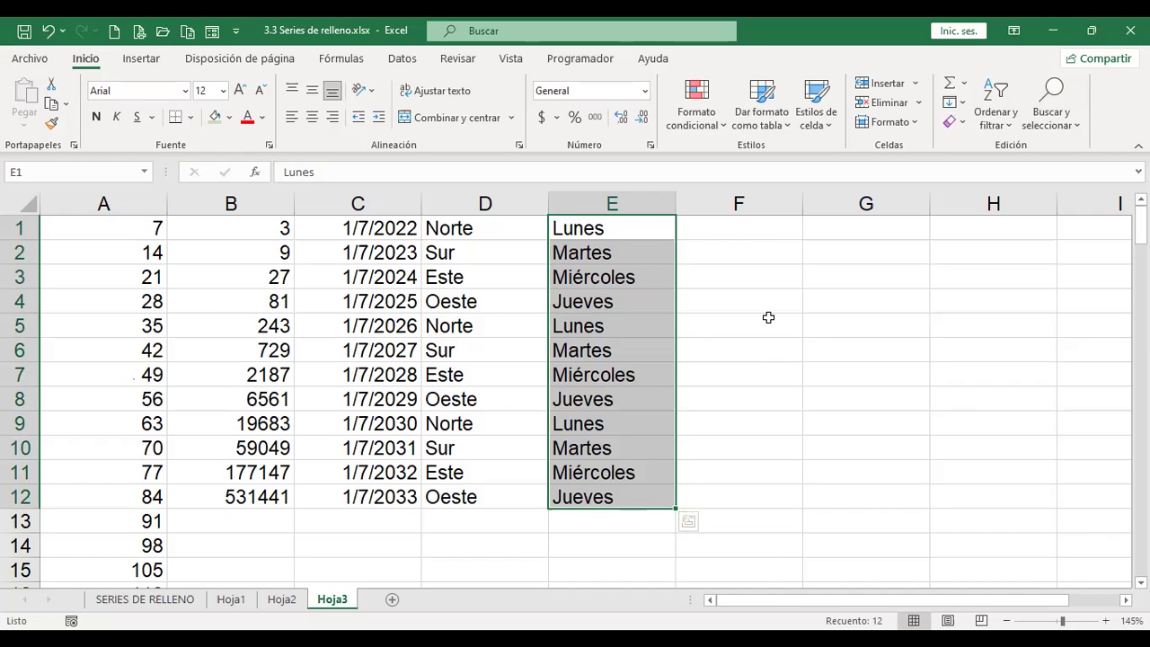
left_click(756, 234)
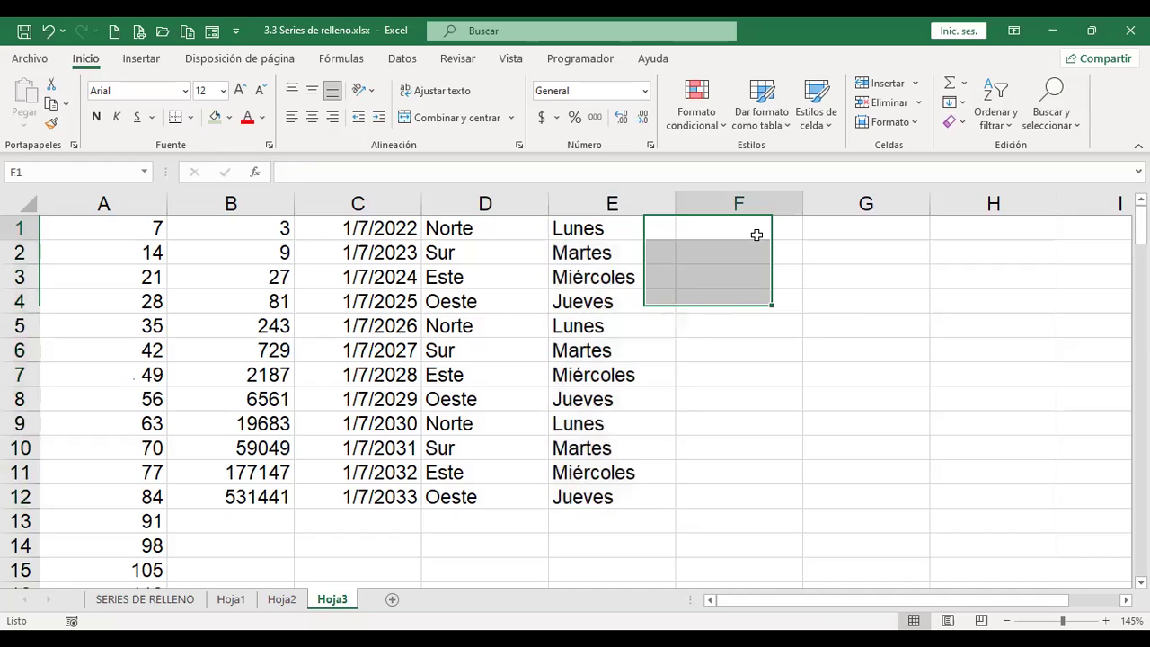
Step: Enter 'Hoy es miércoles de series' in F1, correcting the 'miécoles' typo
left_click(962, 106)
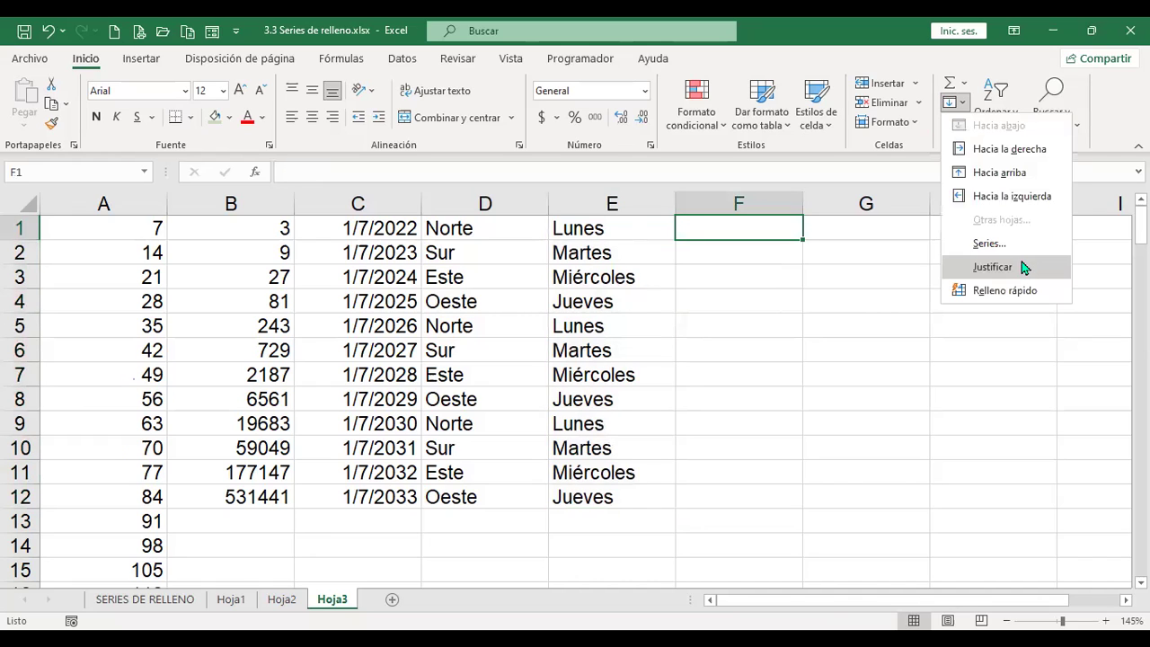
left_click(830, 265)
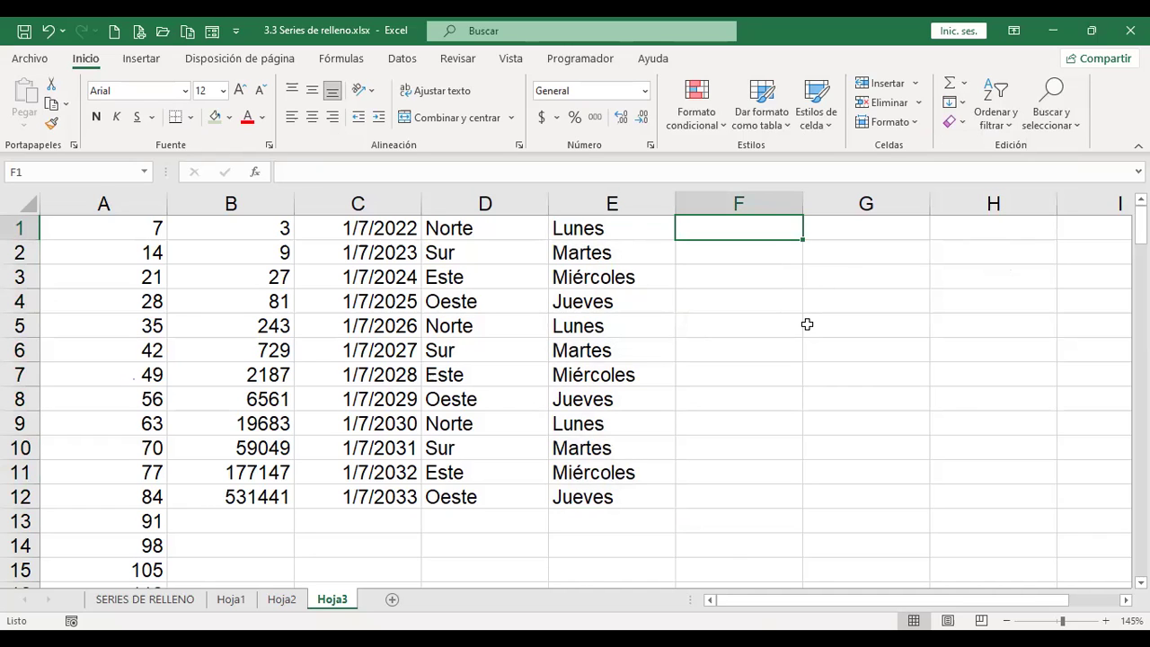
type("Hoy es m")
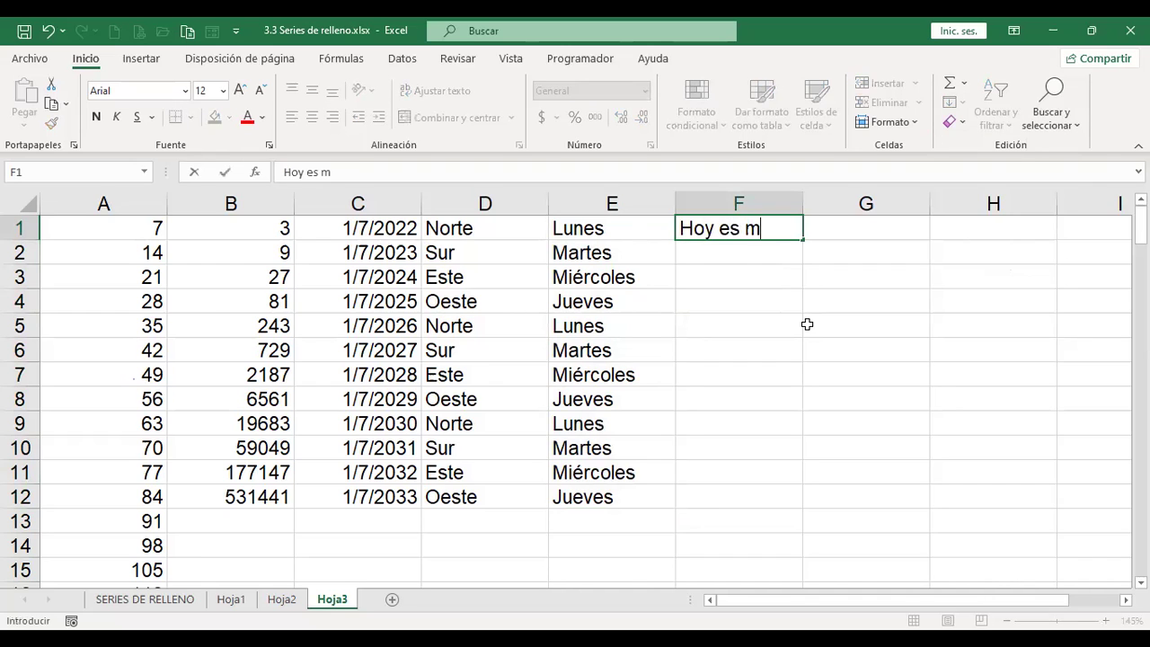
type("iécoles ")
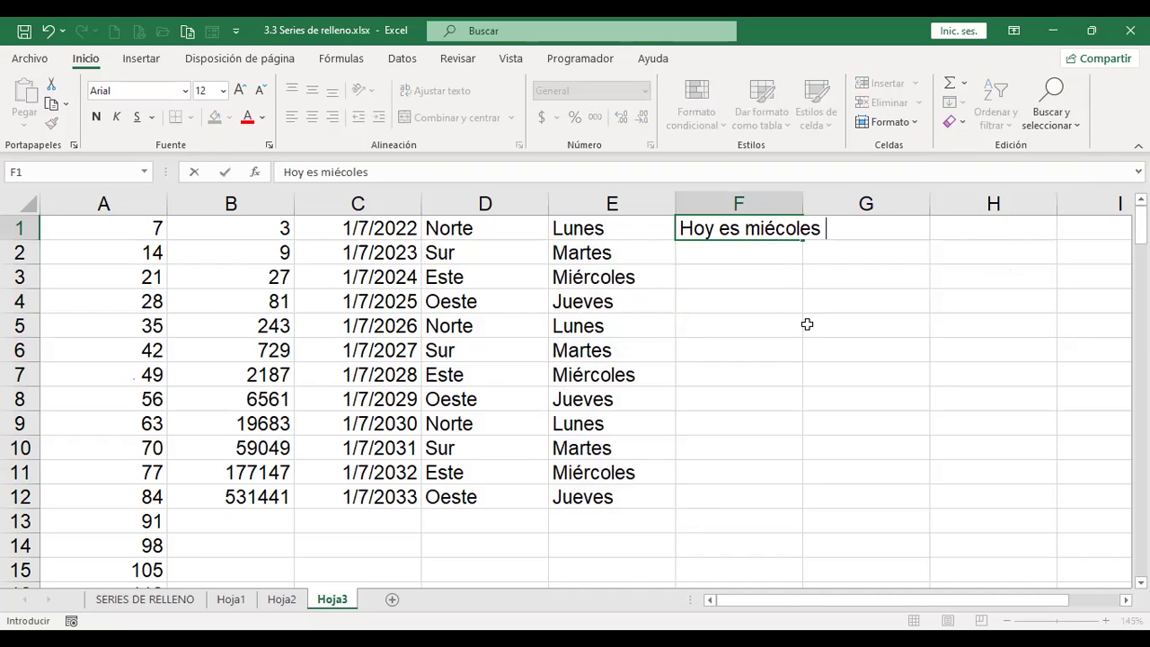
type("de series")
key("Return")
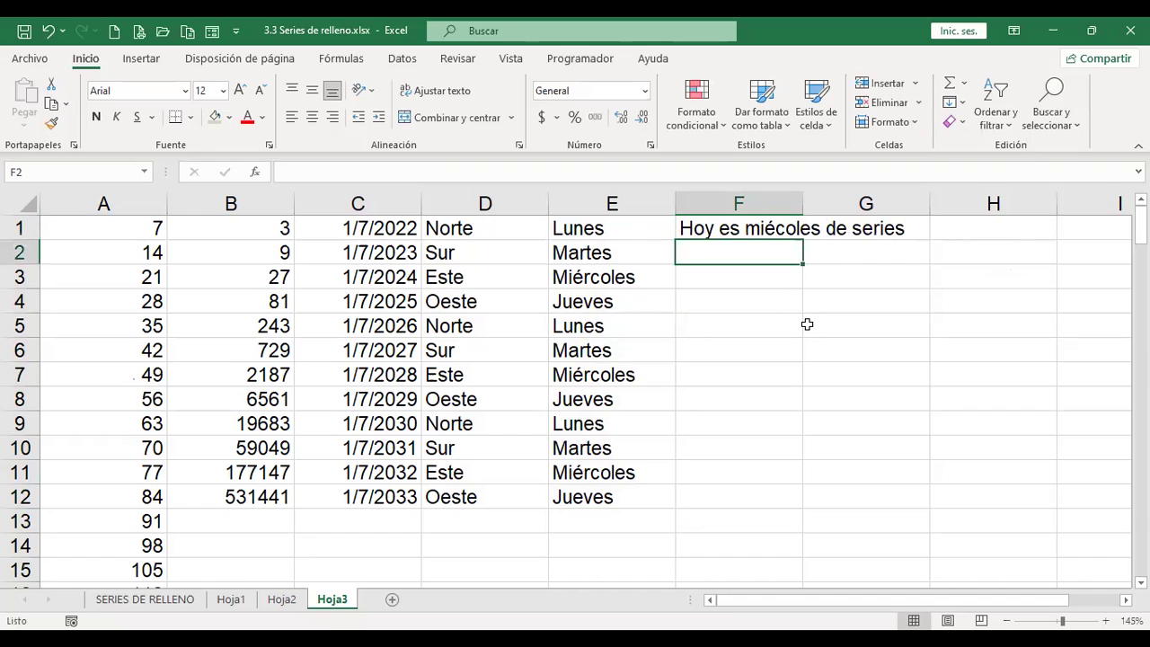
key("Up")
key("F2")
key("Left")
key("Left")
key("Left")
key("Left")
key("Left")
key("Left")
key("Left")
key("Left")
key("Left")
key("Left")
key("Left")
key("Left")
key("Left")
key("Left")
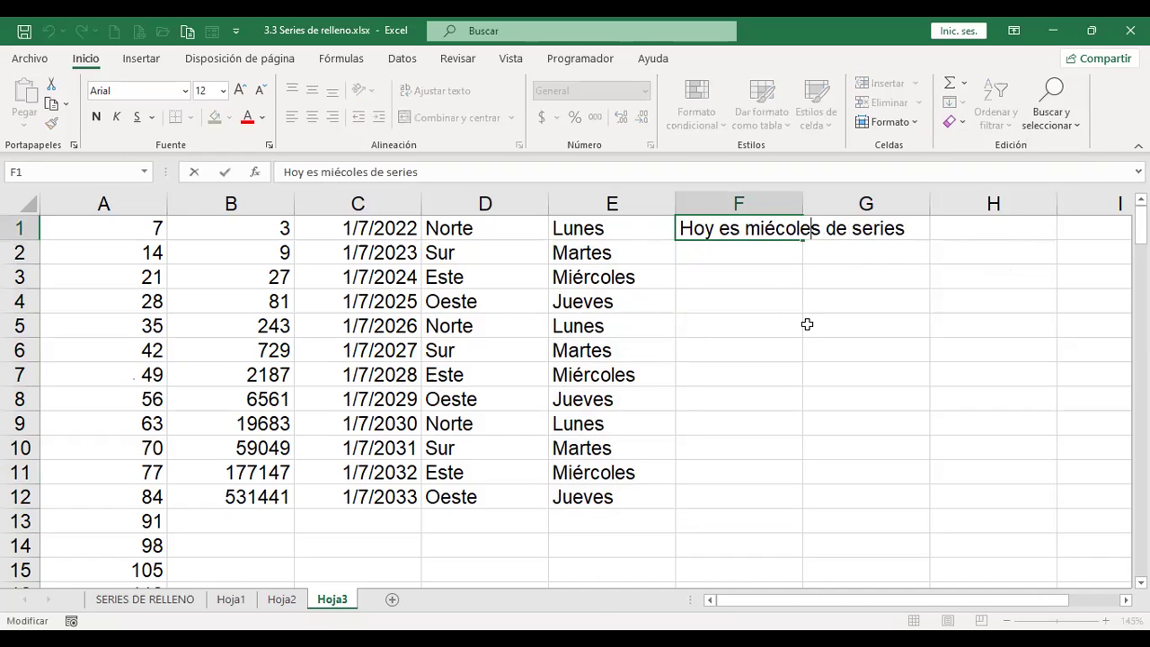
type("r")
key("Return")
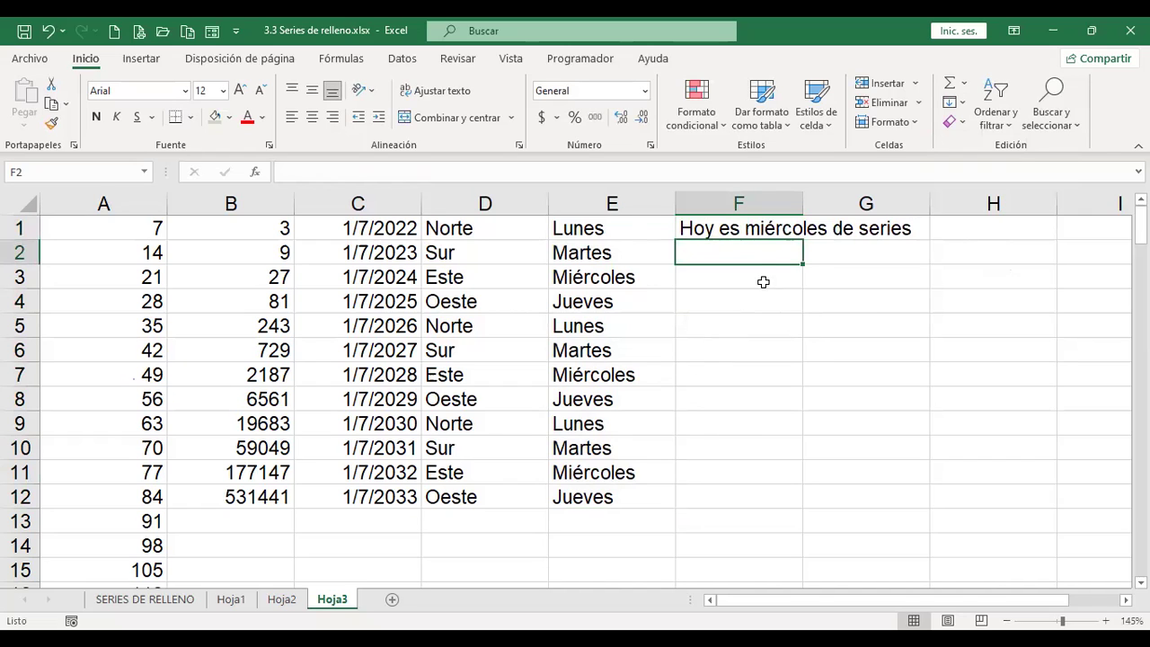
left_click(770, 228)
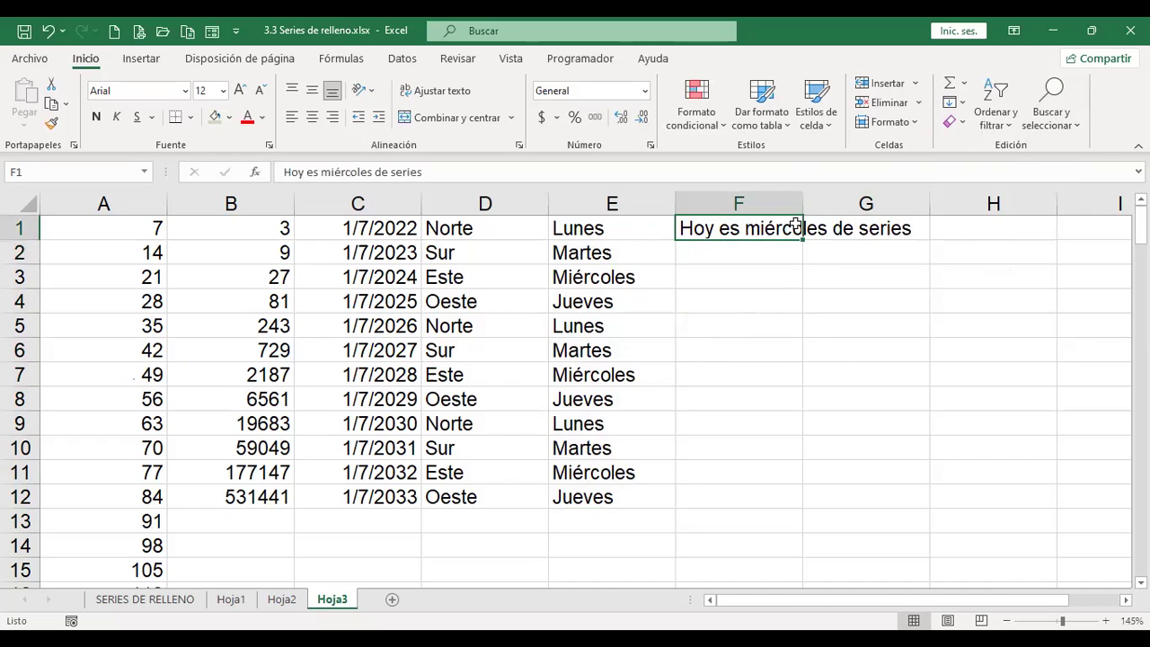
Step: Justify F1's sentence into F1:F3 as 'Hoy es', 'miércoles de' and 'series'
left_click(955, 103)
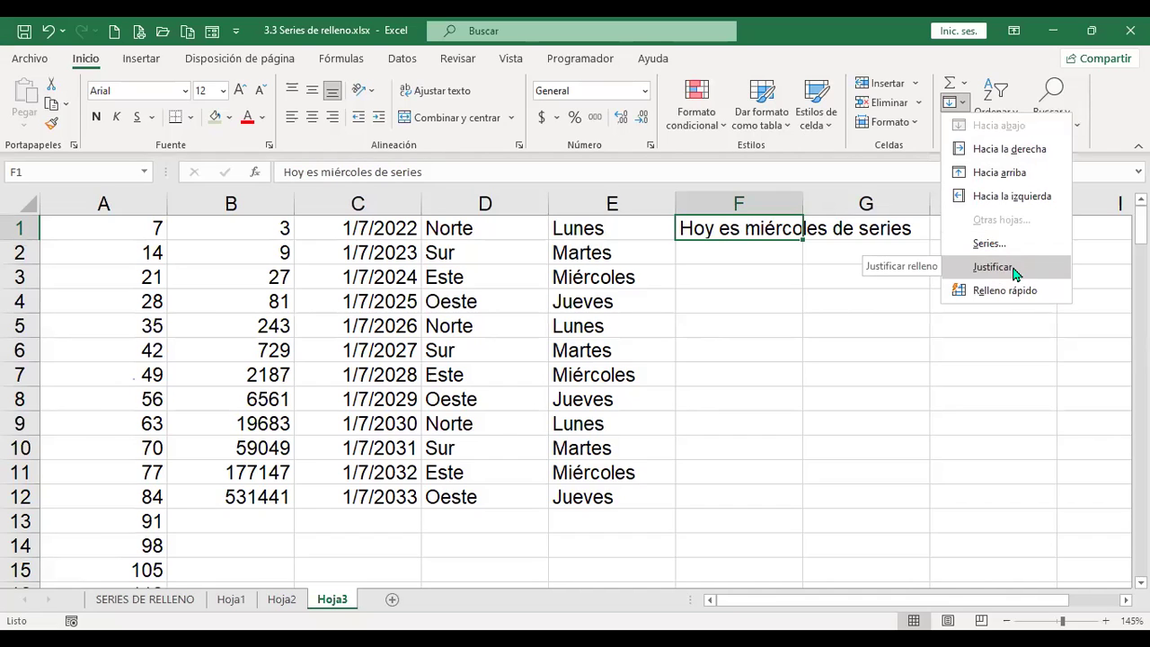
left_click(1014, 269)
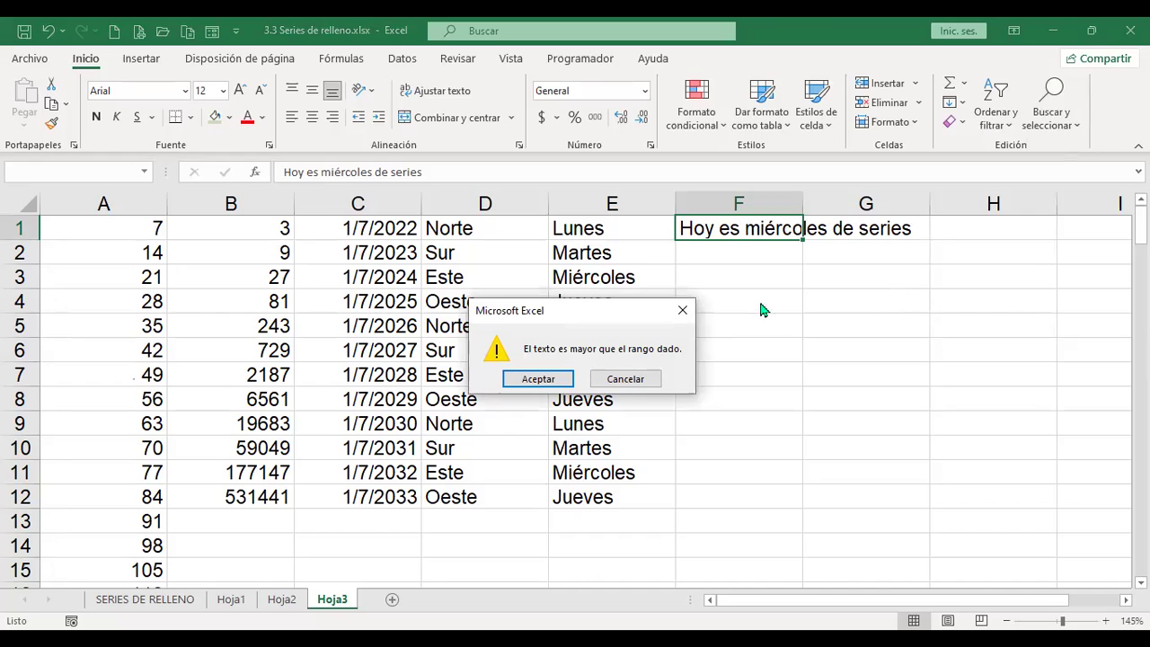
left_click(537, 379)
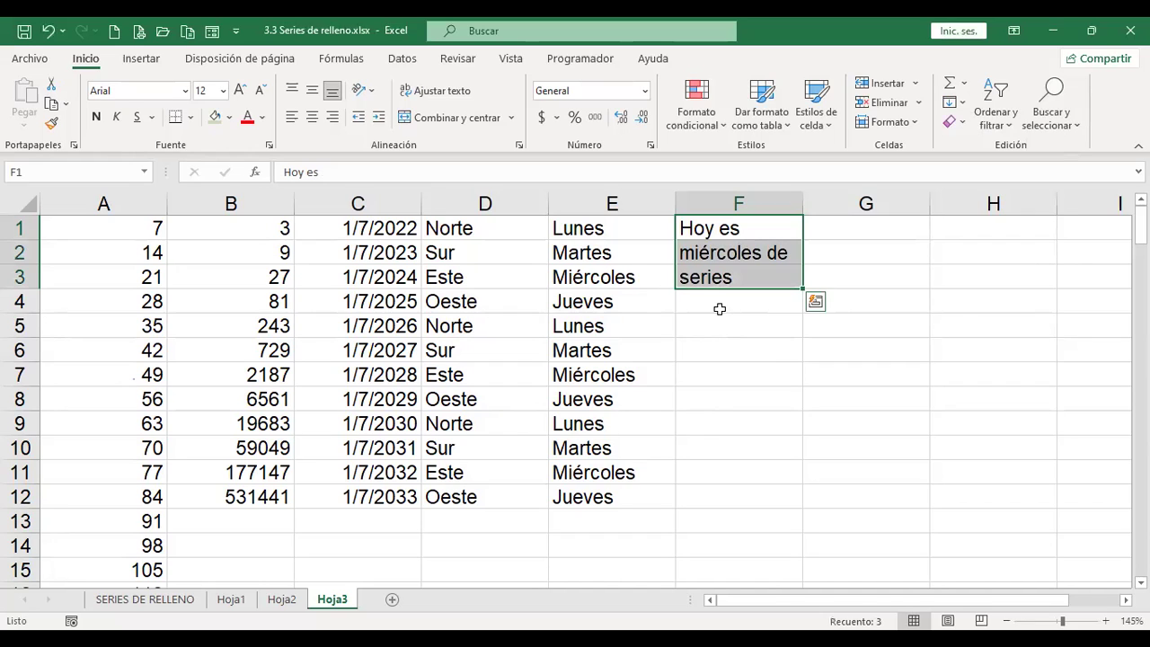
left_click(780, 225)
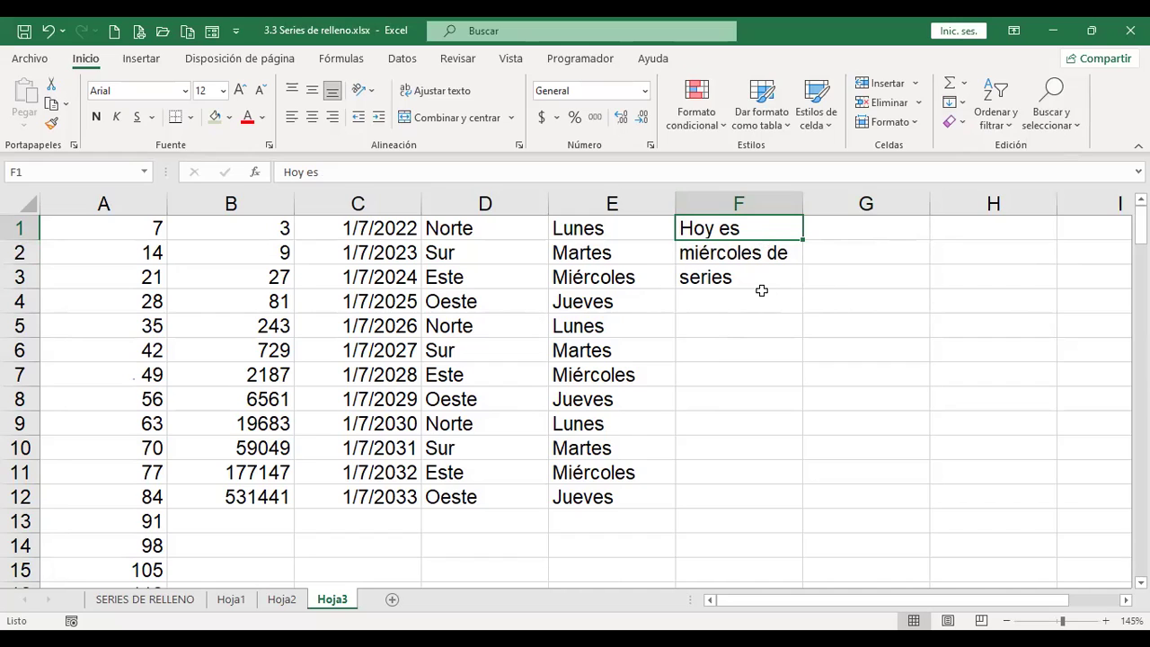
left_click(747, 332)
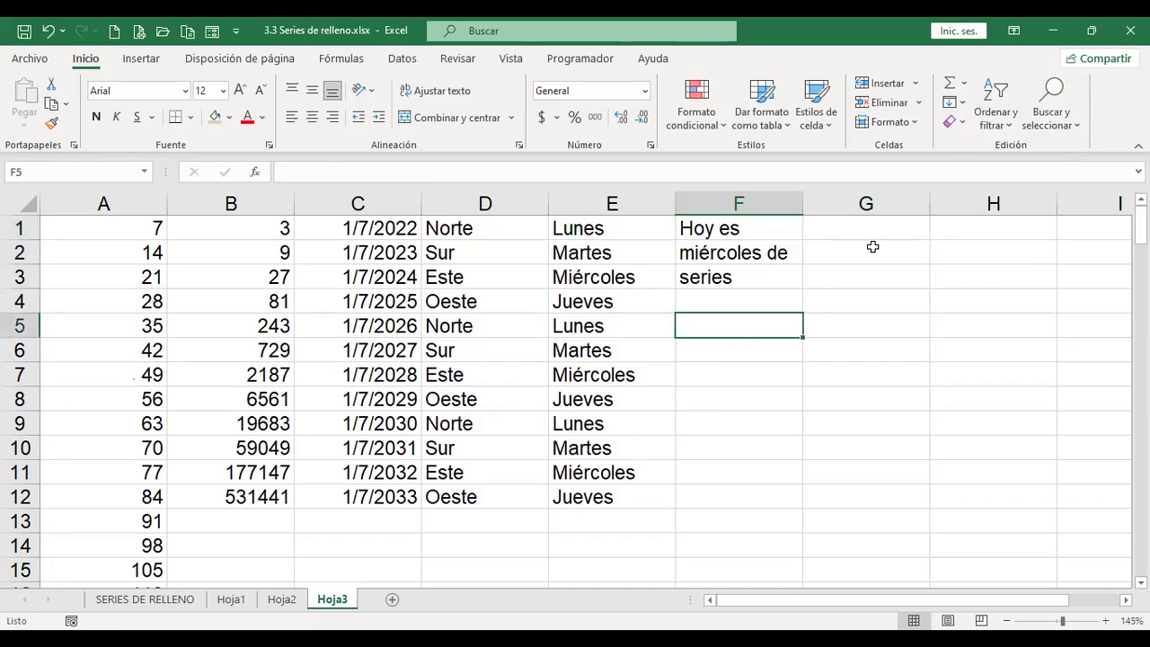
left_click(962, 104)
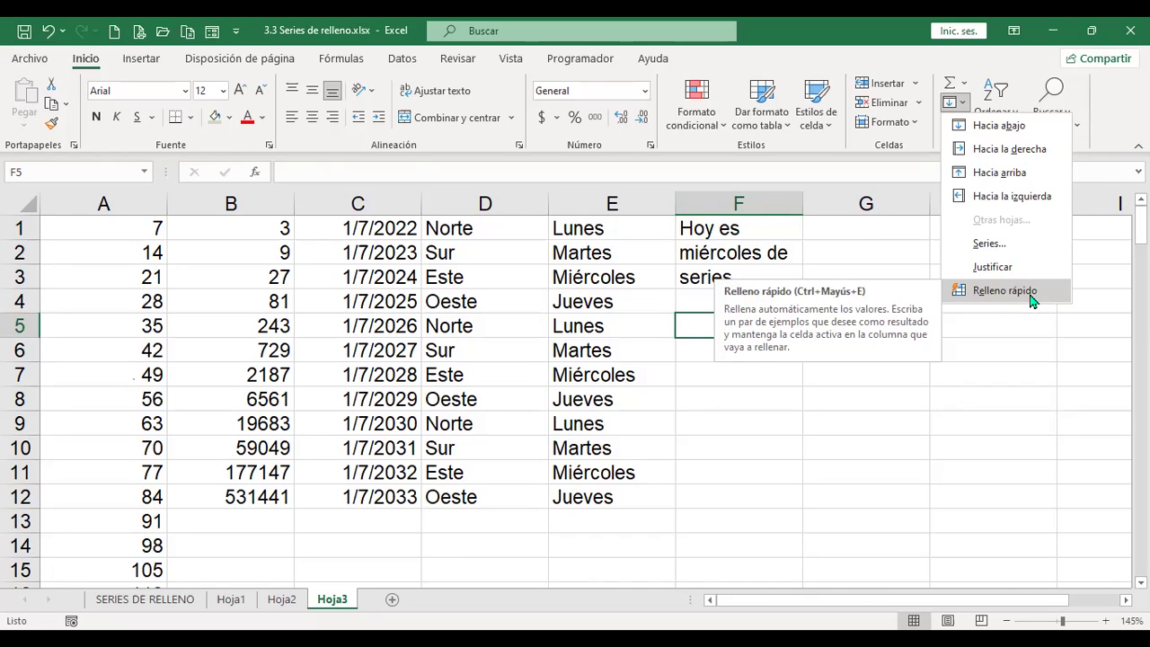
left_click(993, 252)
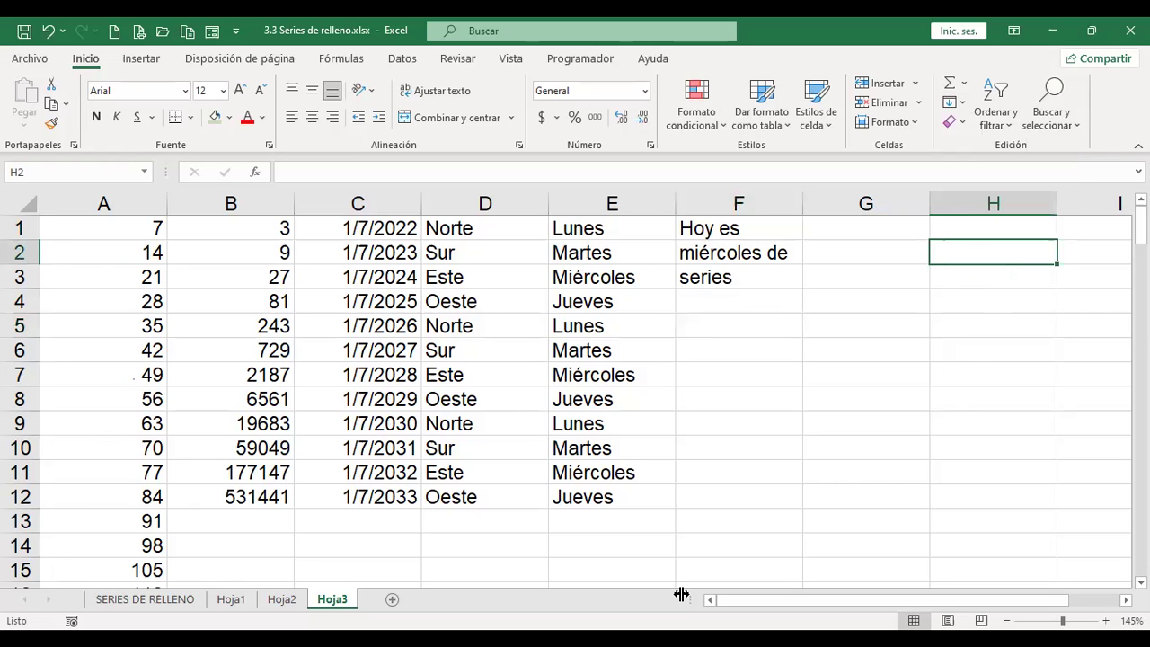
scroll(575, 386, "right", 4)
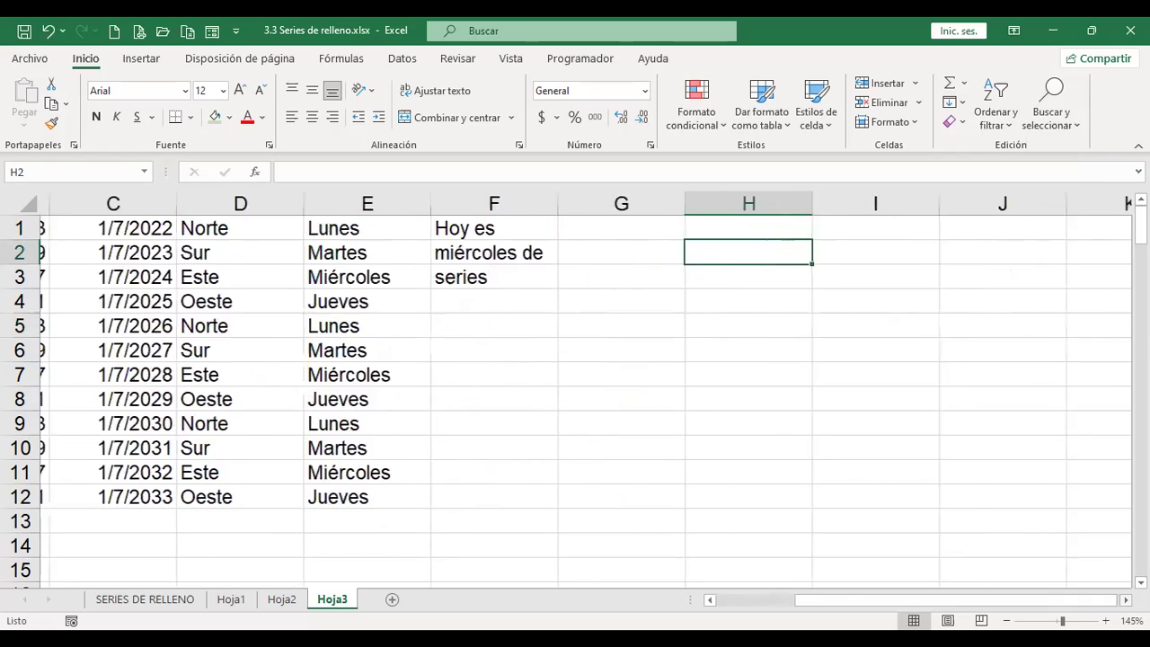
scroll(404, 298, "right", 1)
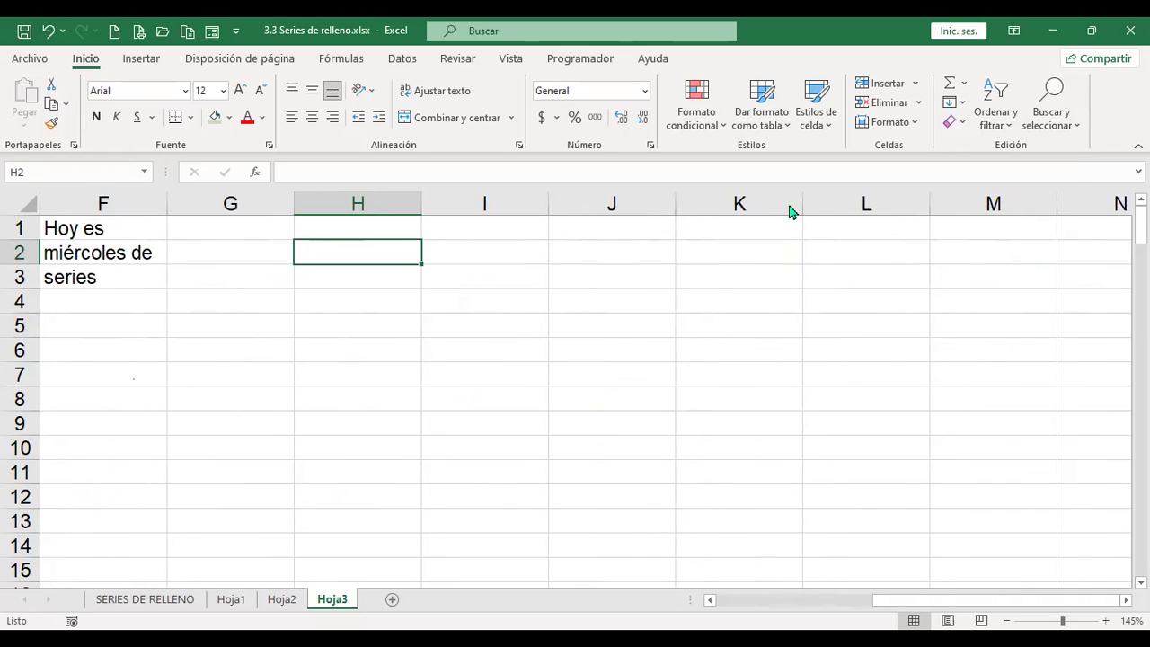
Step: Type the first four people's full names into H1 through H4
key("Up")
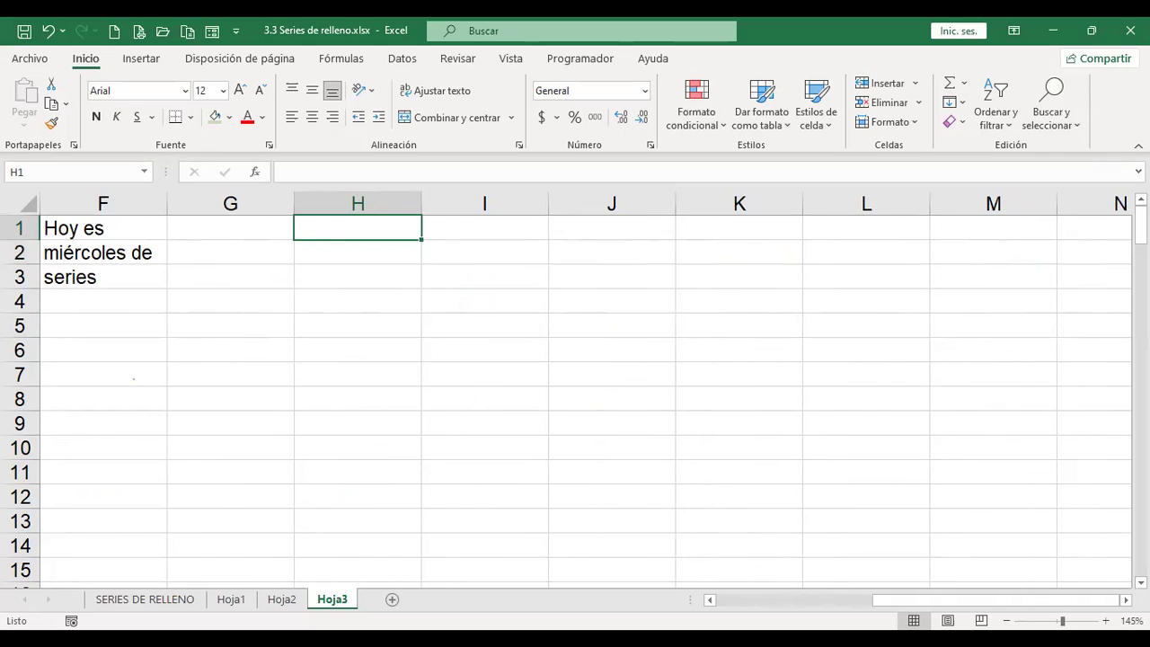
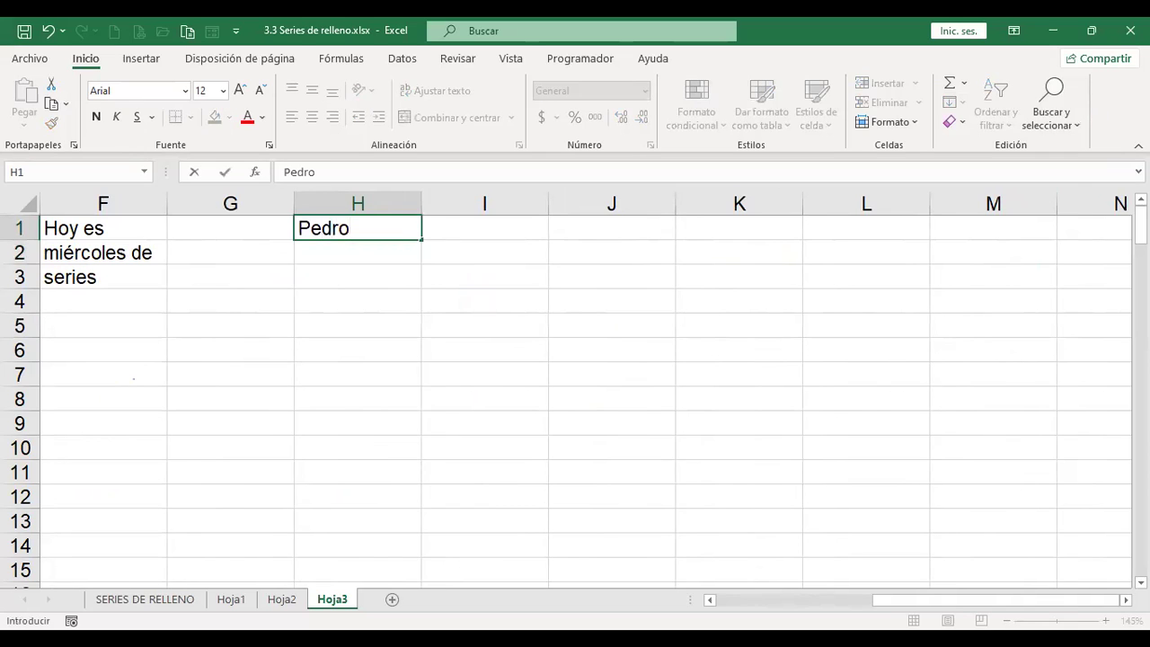
key("Return")
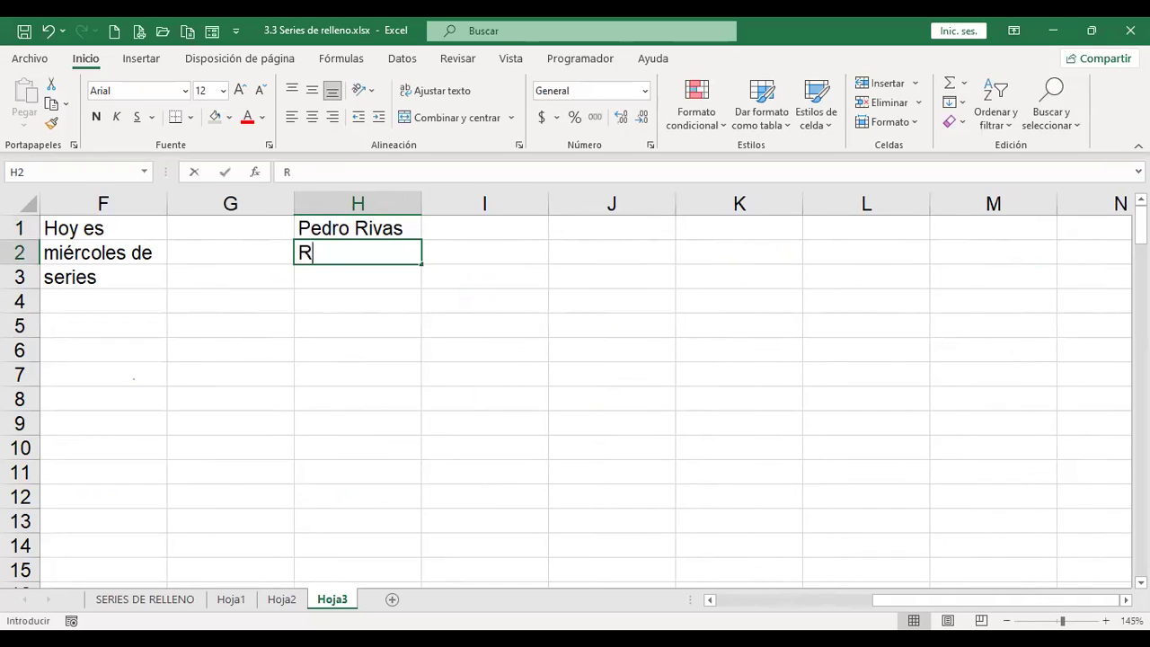
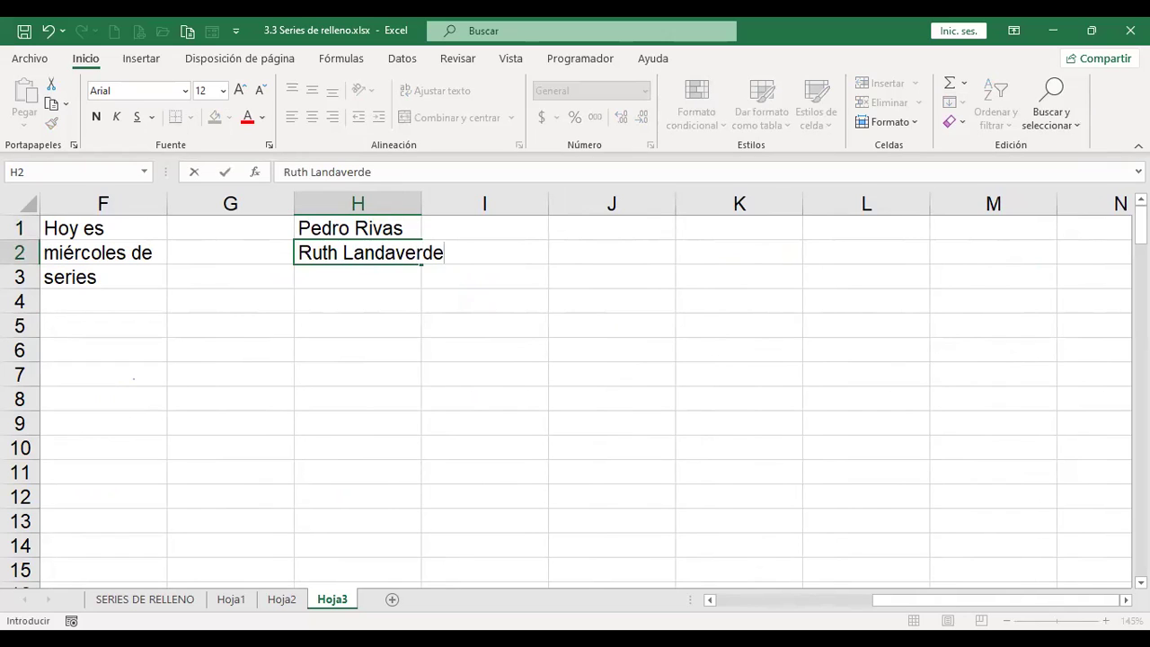
key("Return")
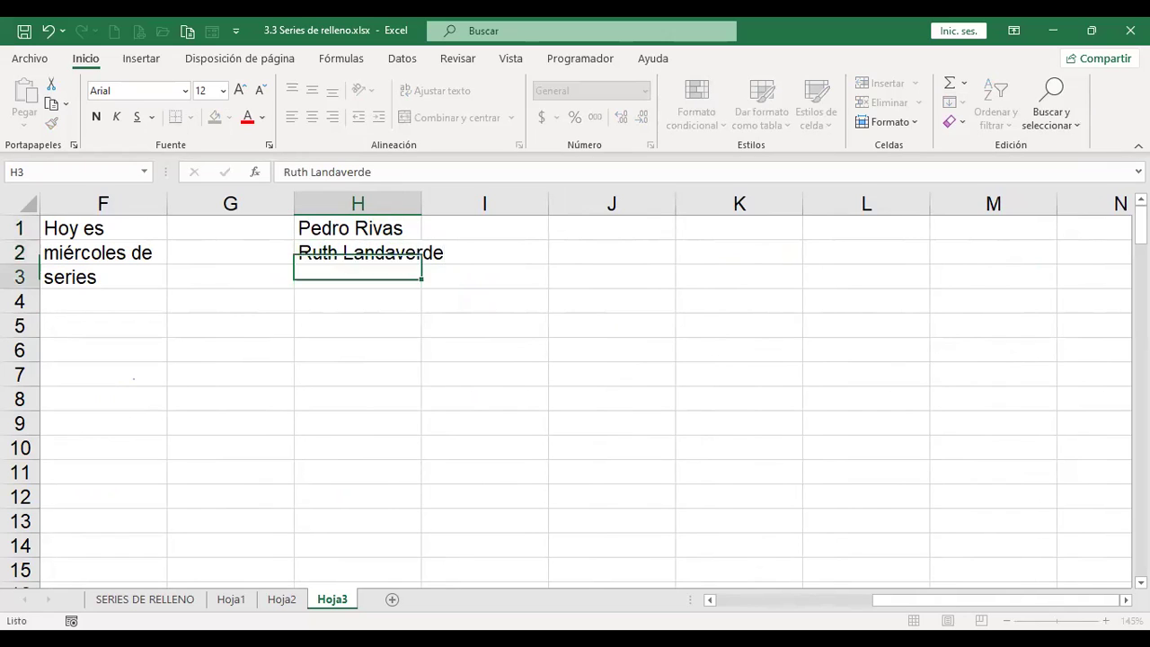
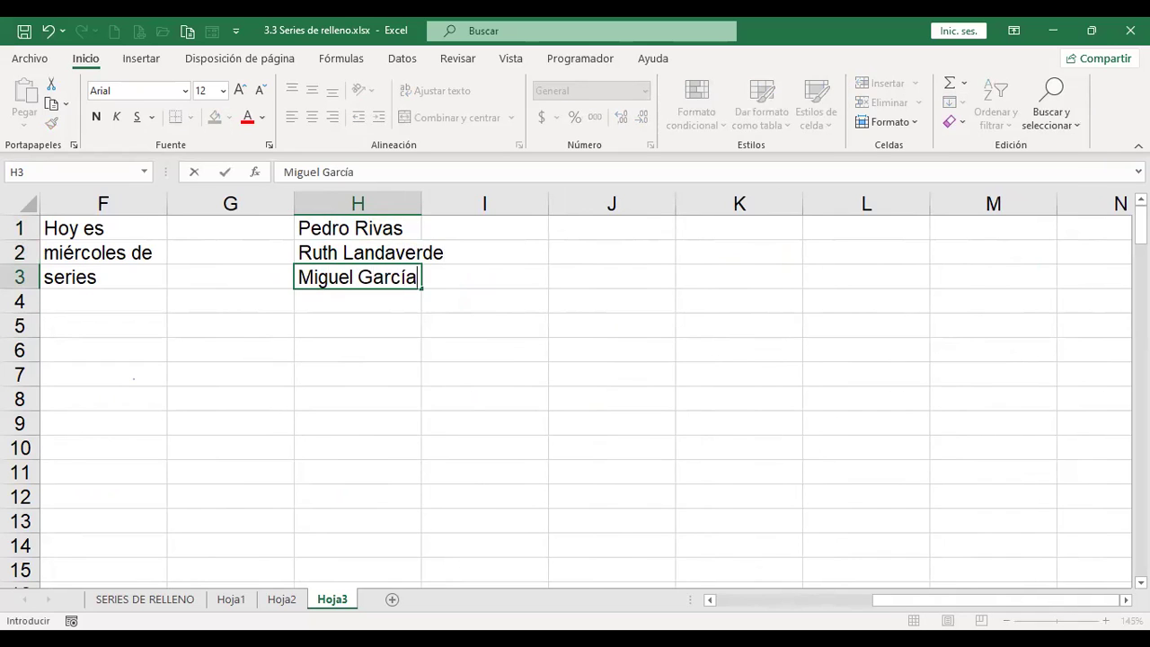
key("Return")
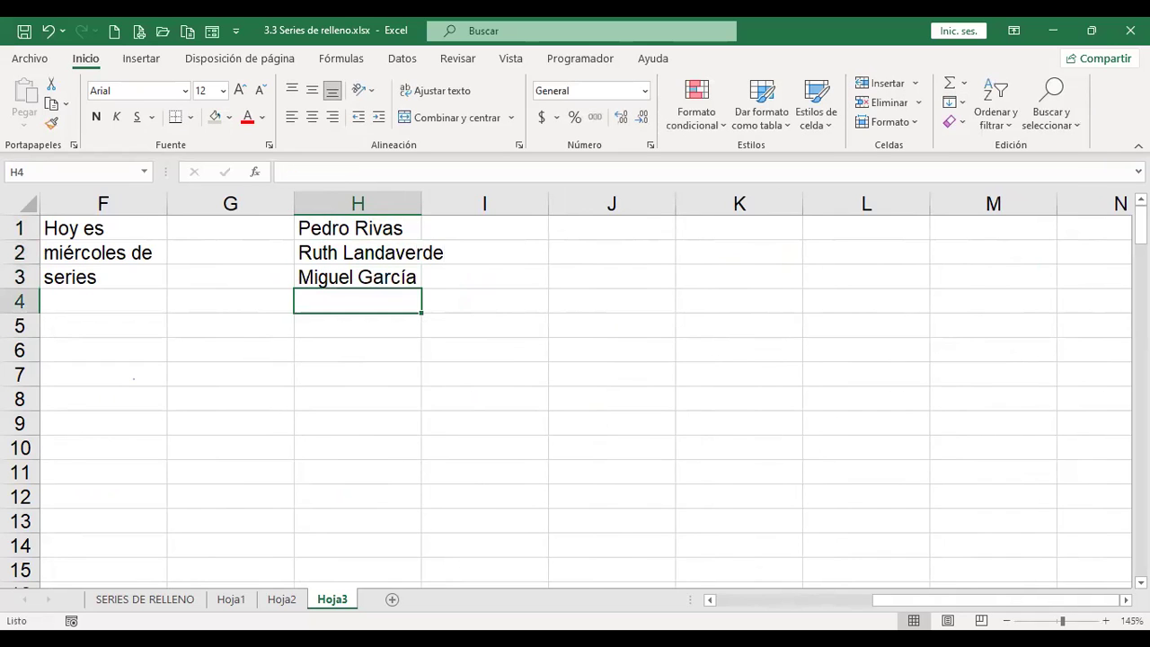
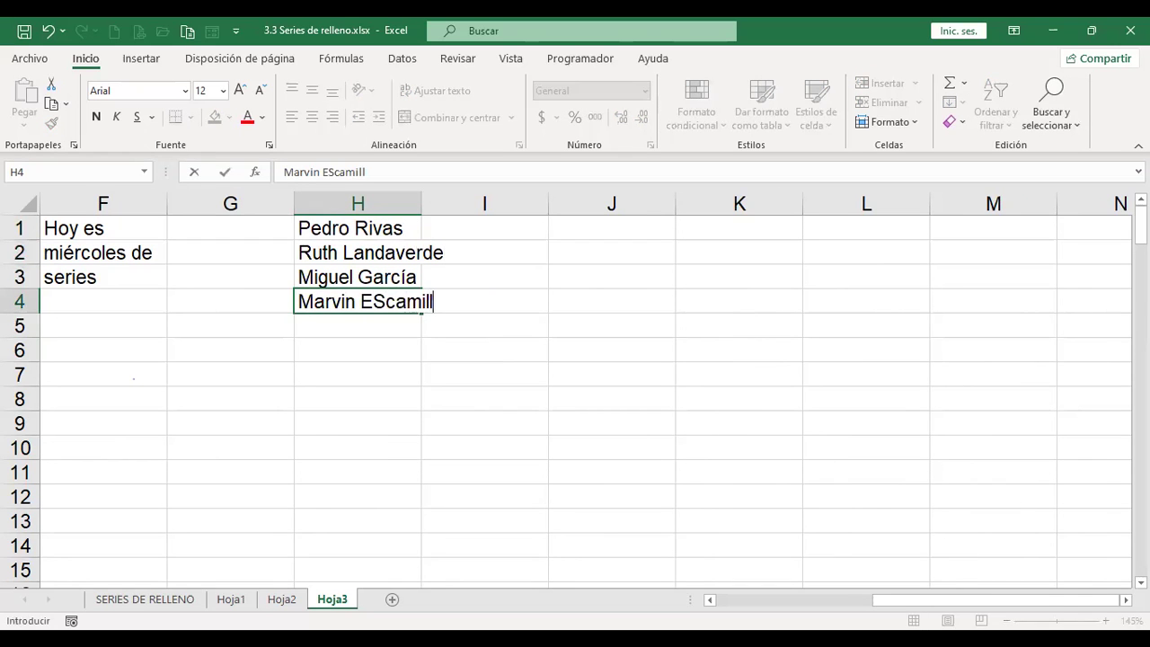
key("Return")
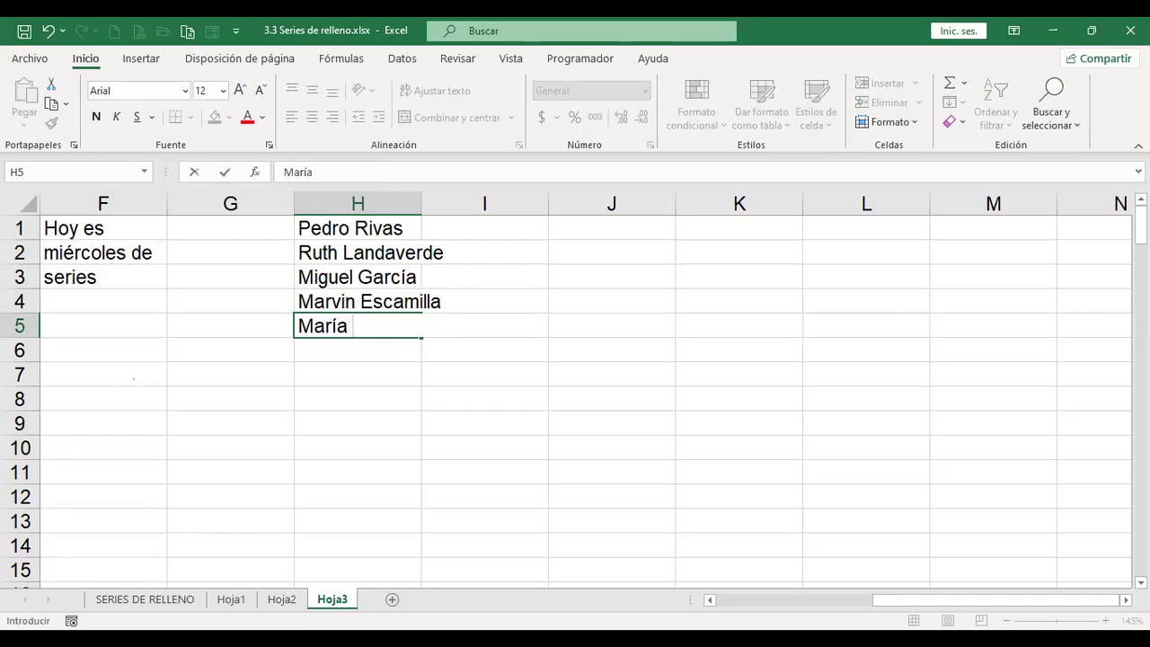
Step: Type the fifth and sixth full names into H5:H6, fixing a typo in the last
key("Return")
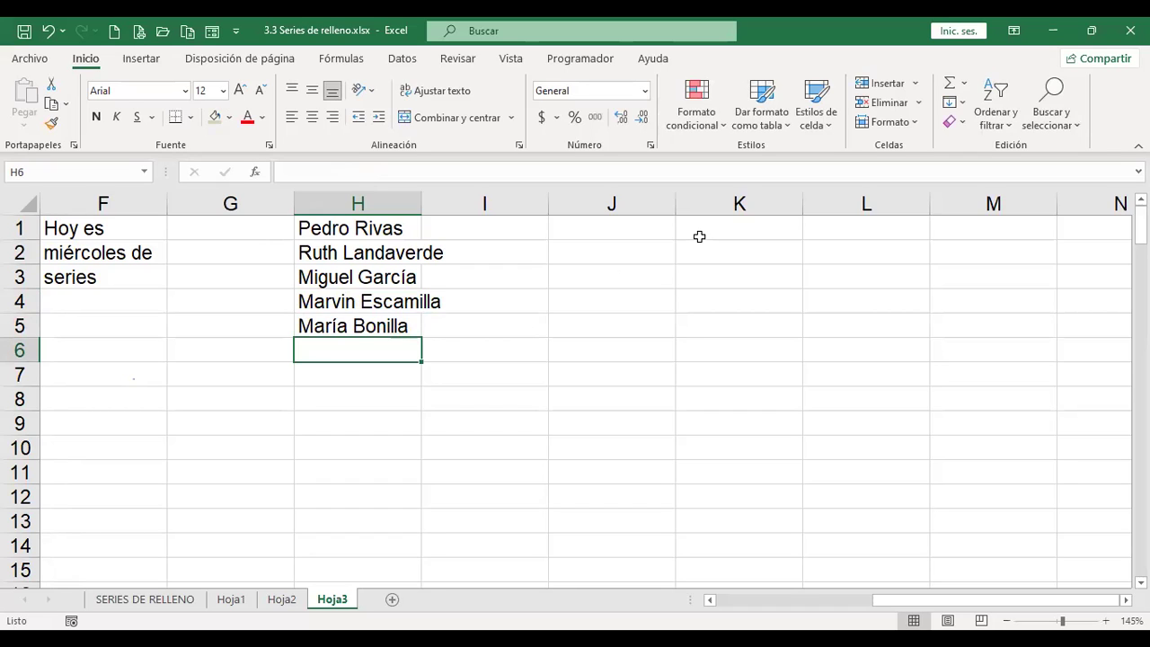
key("Return")
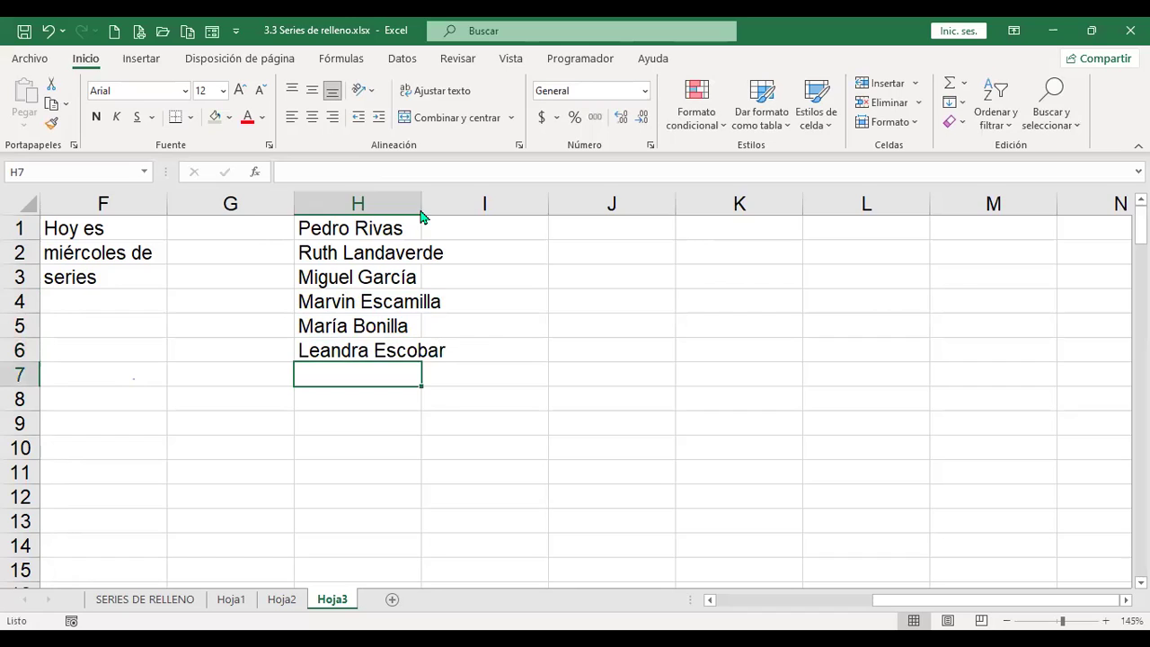
key("Up")
key("Up")
key("Up")
key("Up")
key("Up")
key("Right")
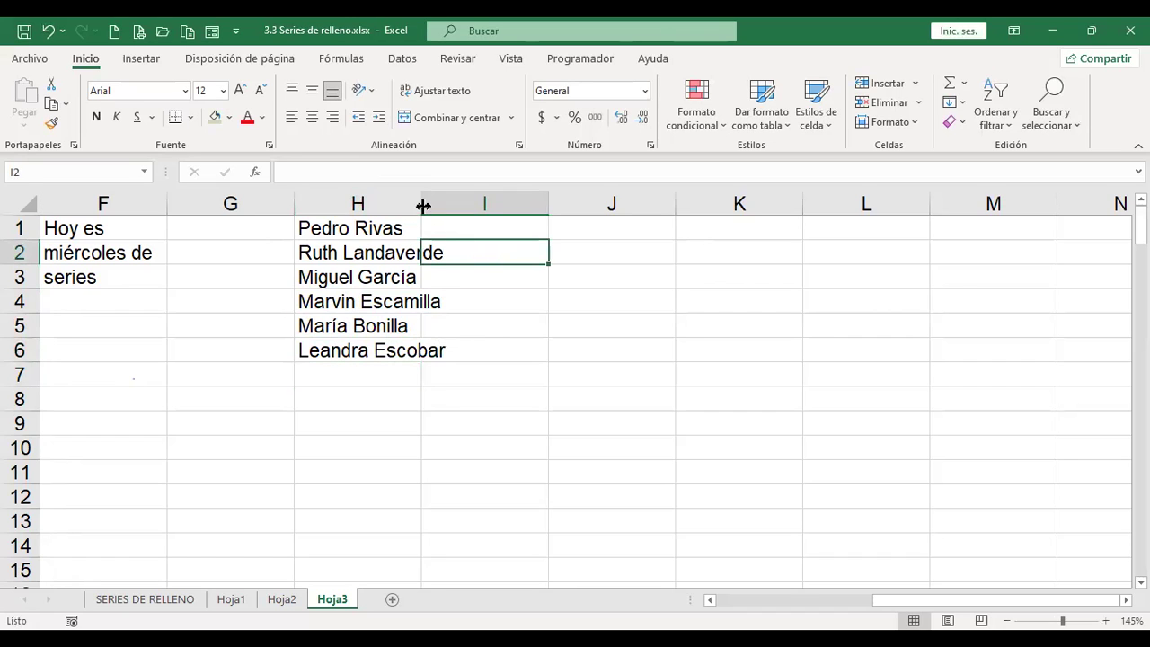
Step: Autofit column H, then enter H1's given name in I1 and surname in J1
double_click(422, 204)
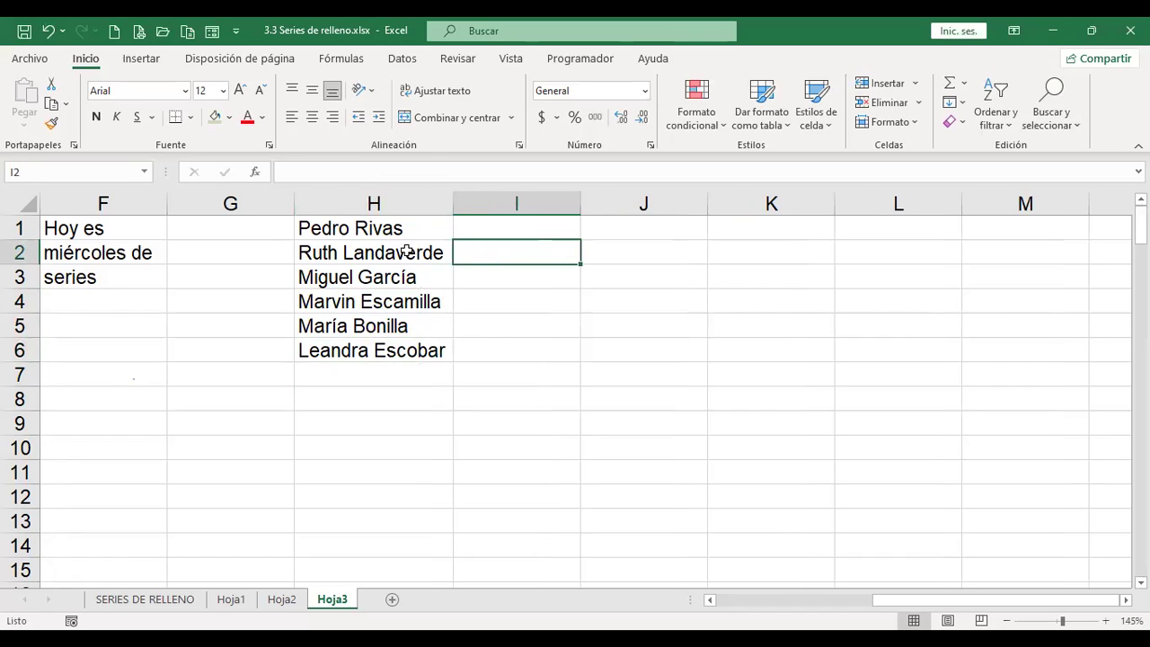
left_click_drag(410, 225, 408, 336)
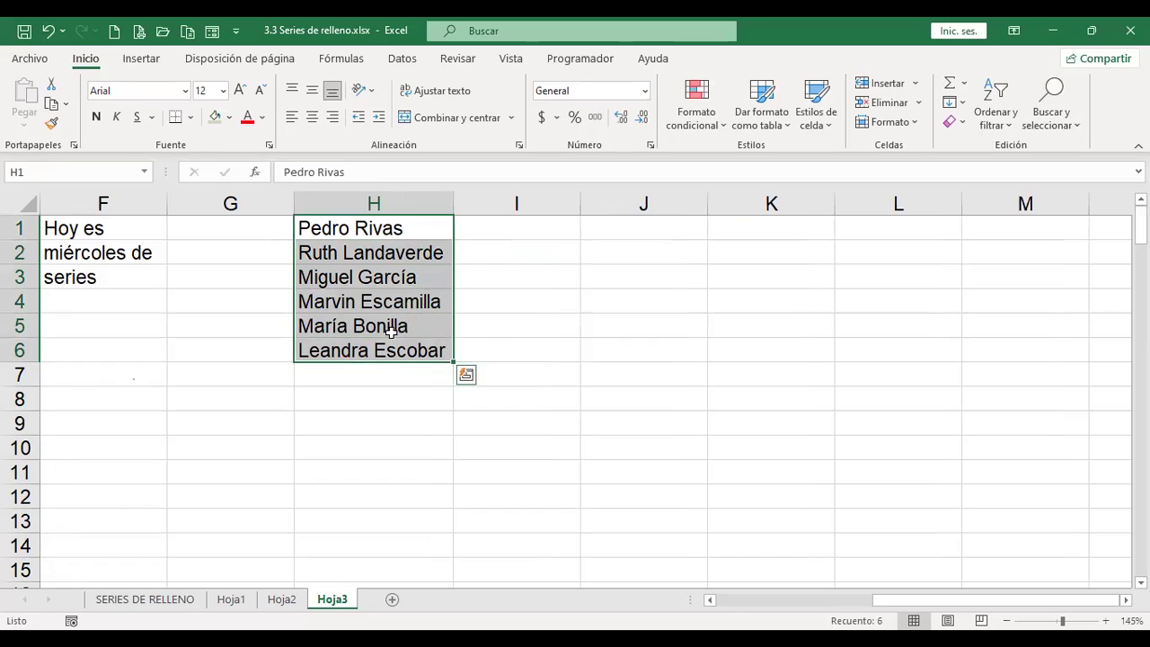
left_click(508, 237)
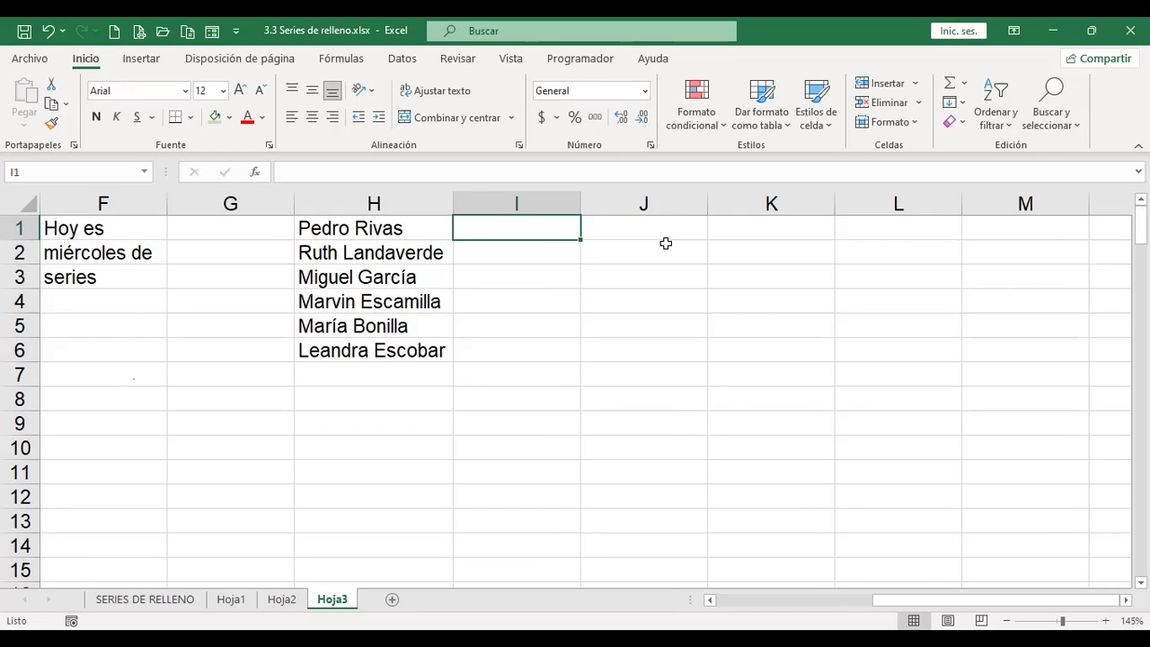
key("Tab")
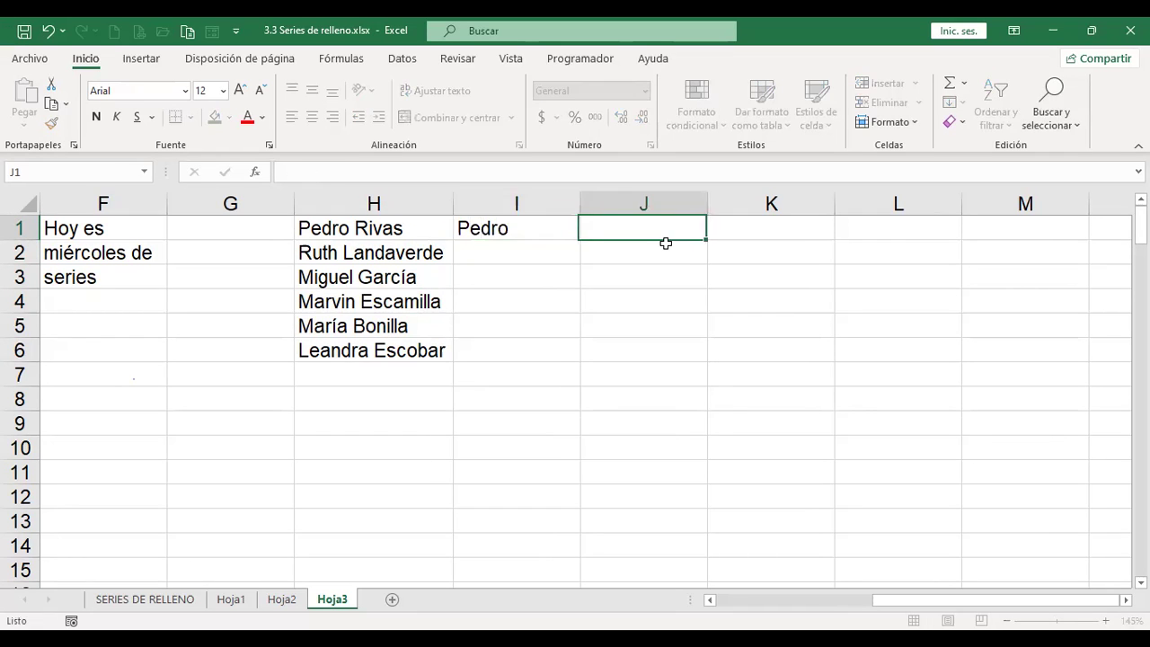
key("Return")
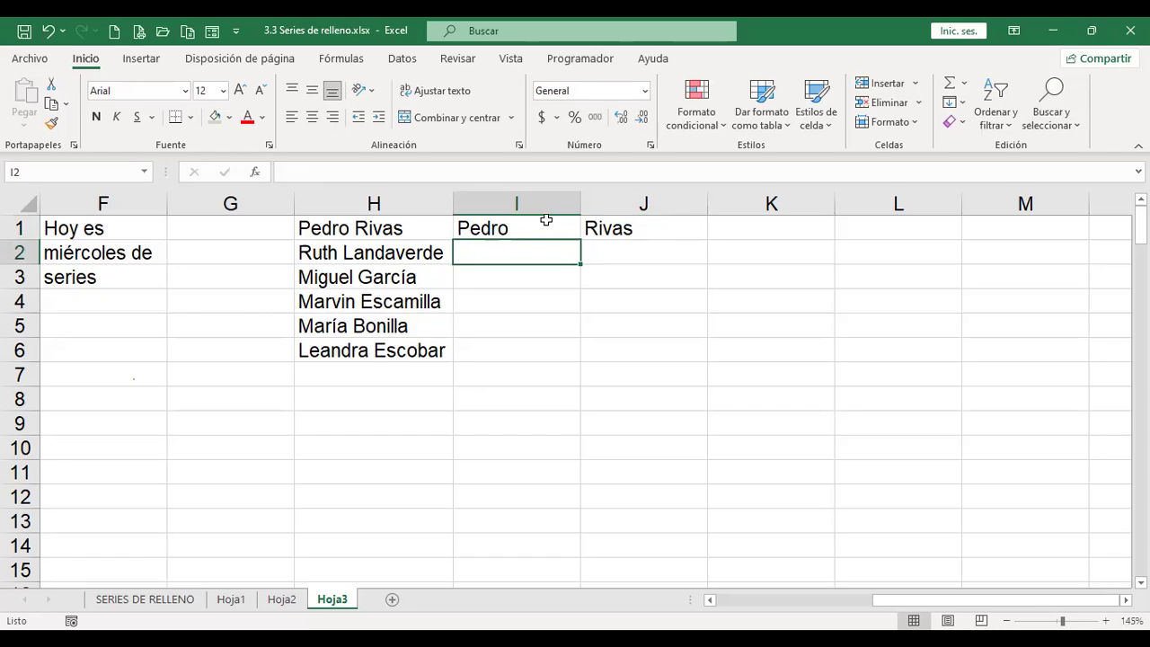
left_click_drag(525, 228, 590, 227)
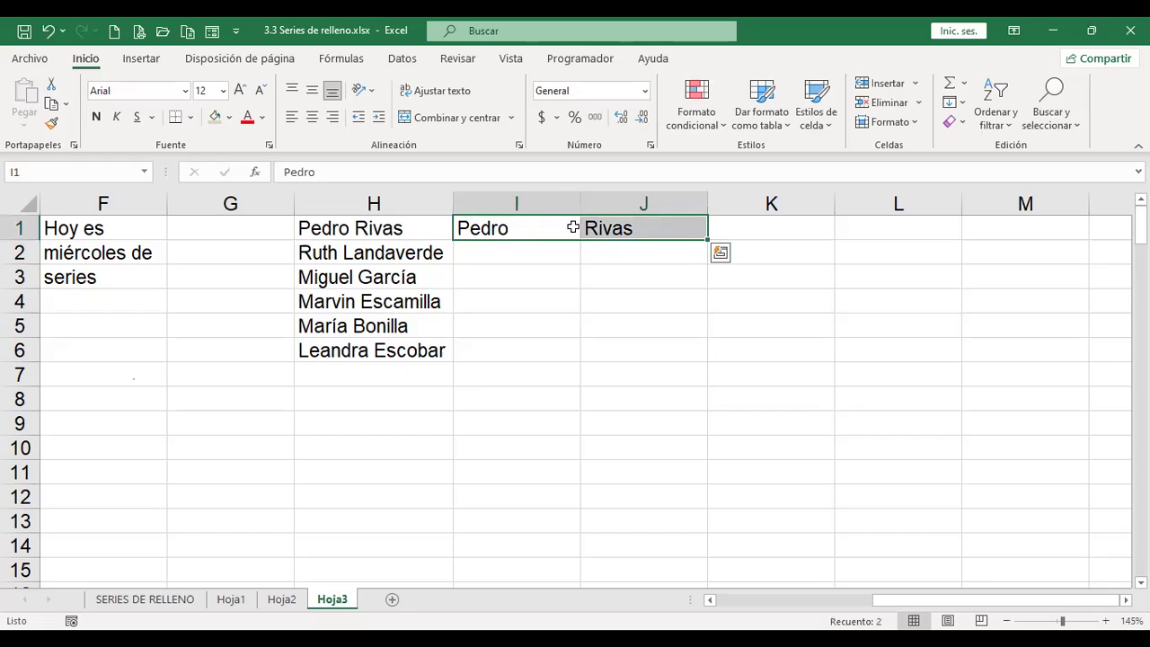
left_click(615, 230)
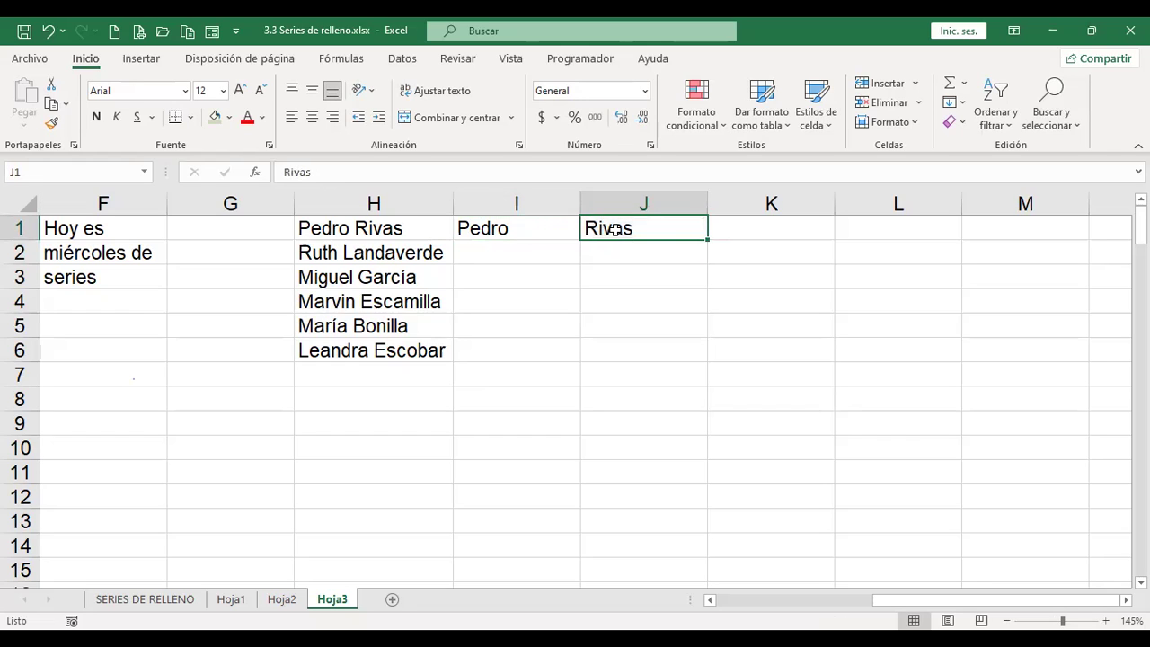
left_click(542, 232)
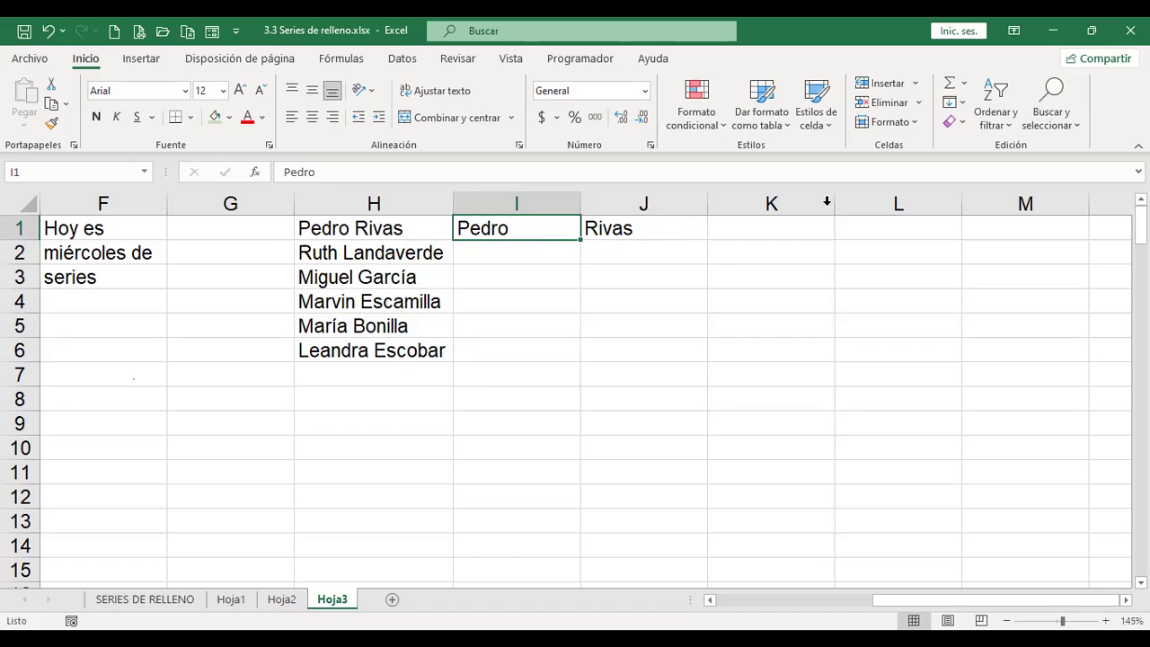
Step: Flash Fill the remaining given names in column I and surnames in column J
left_click(962, 107)
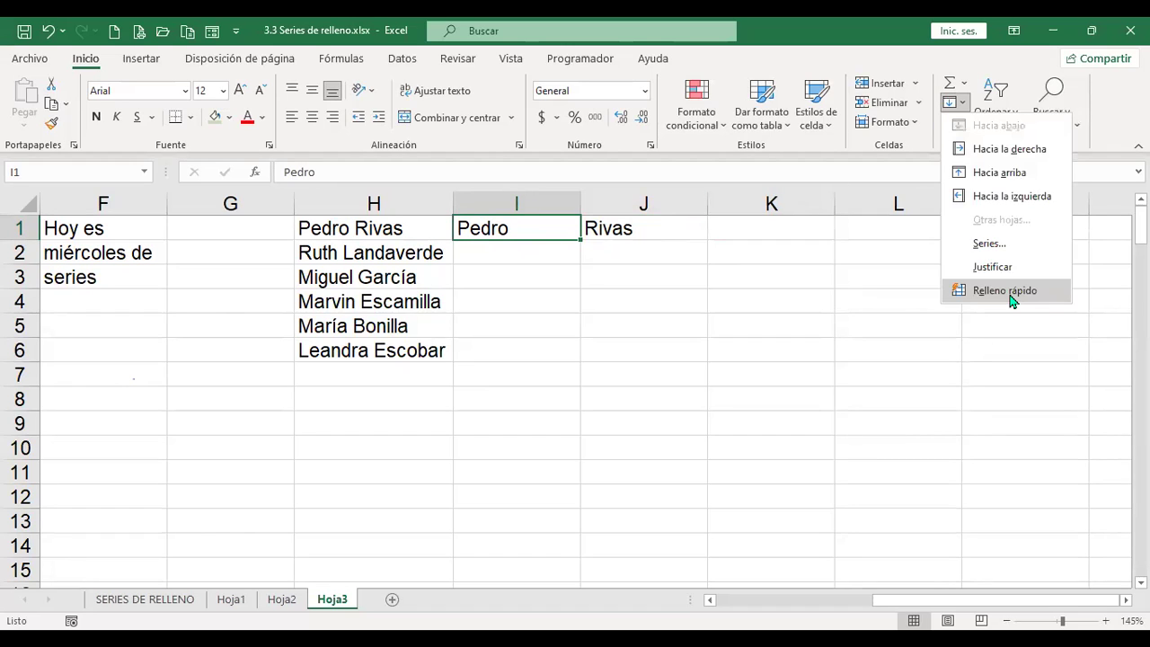
left_click(1004, 291)
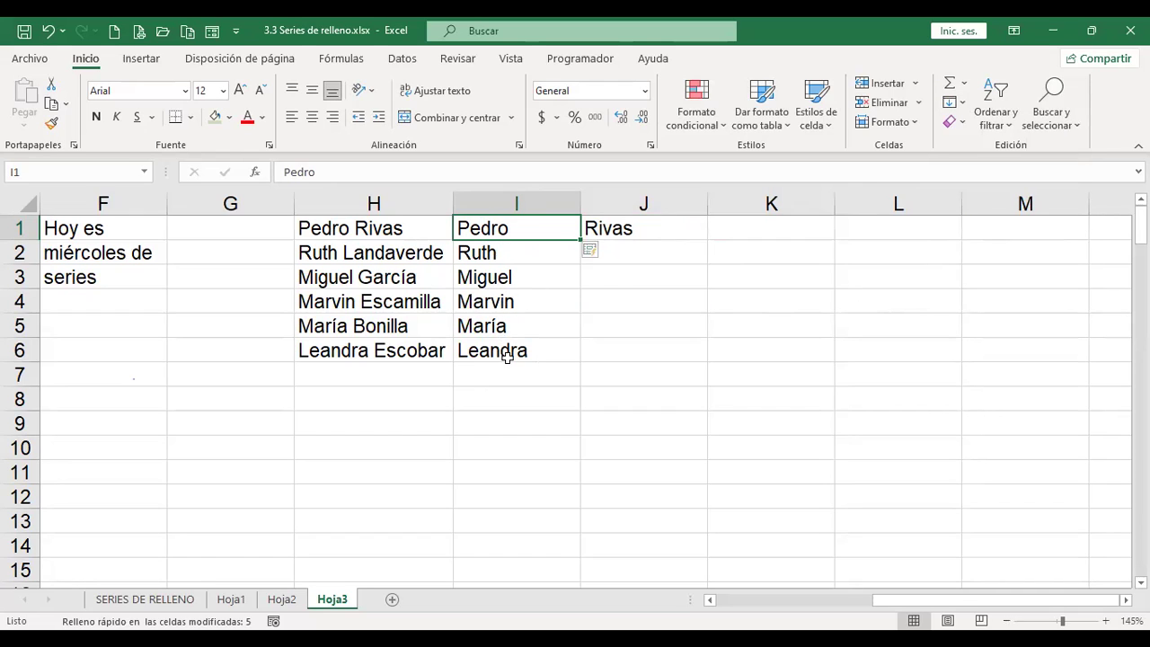
left_click(649, 227)
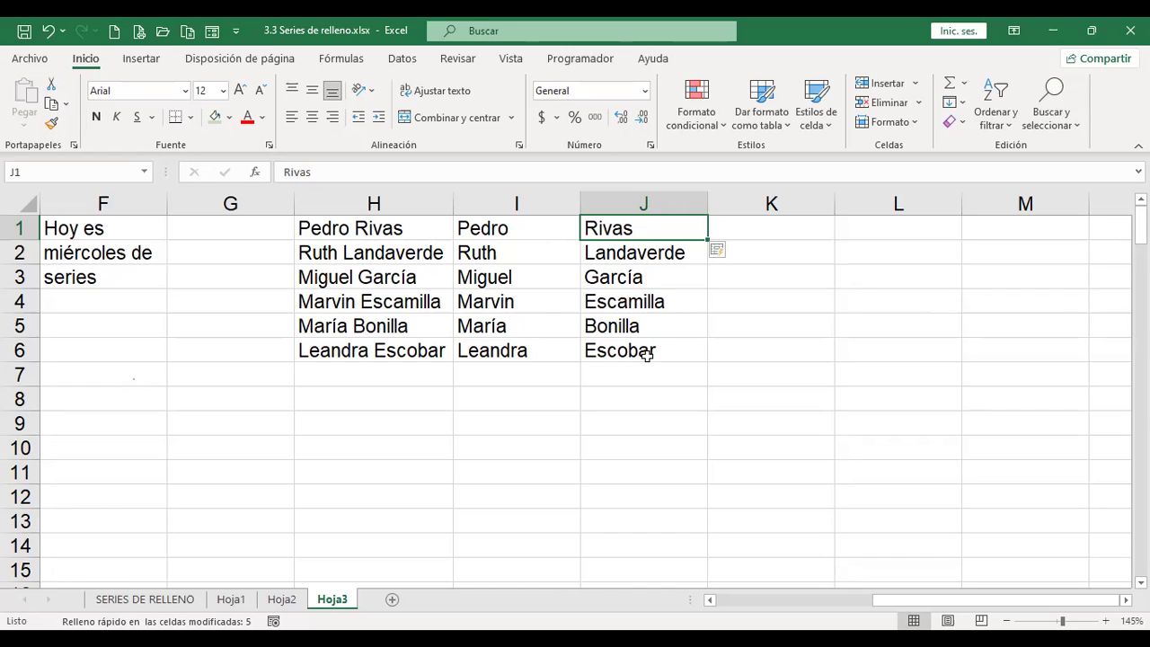
left_click(542, 375)
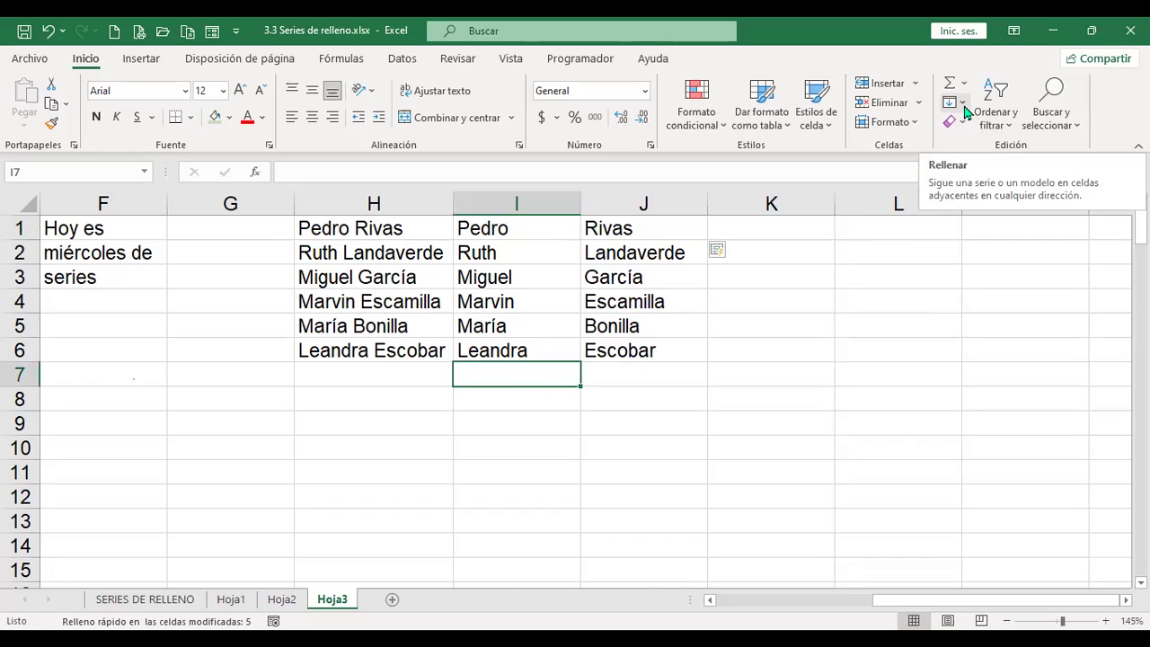
left_click(797, 230)
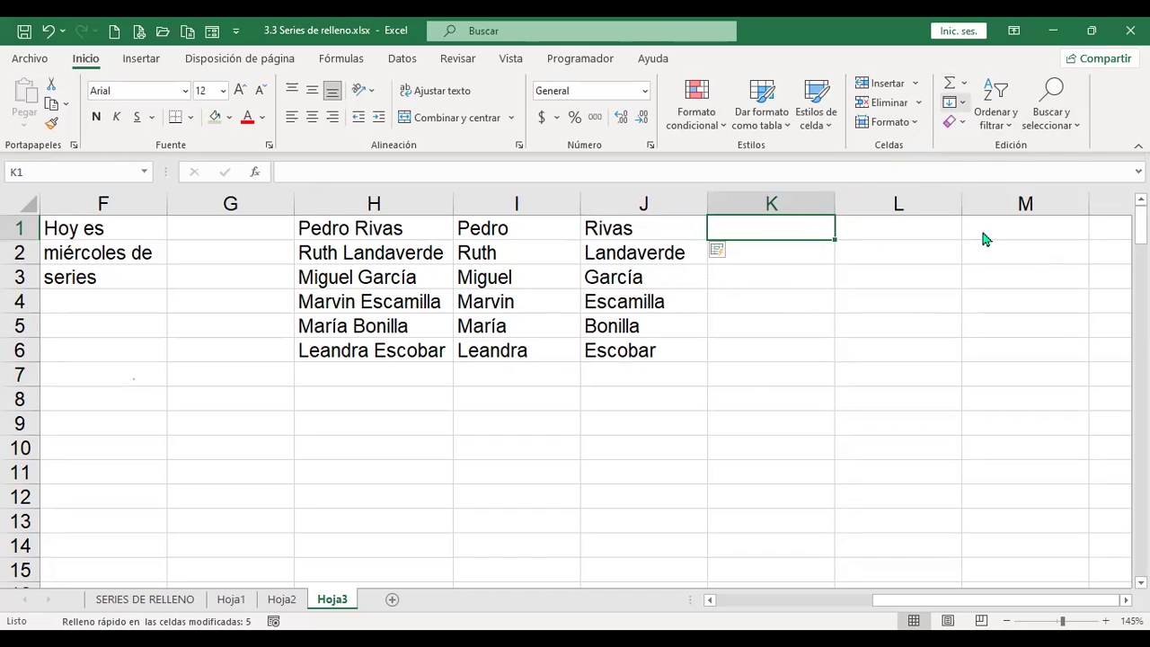
left_click(956, 102)
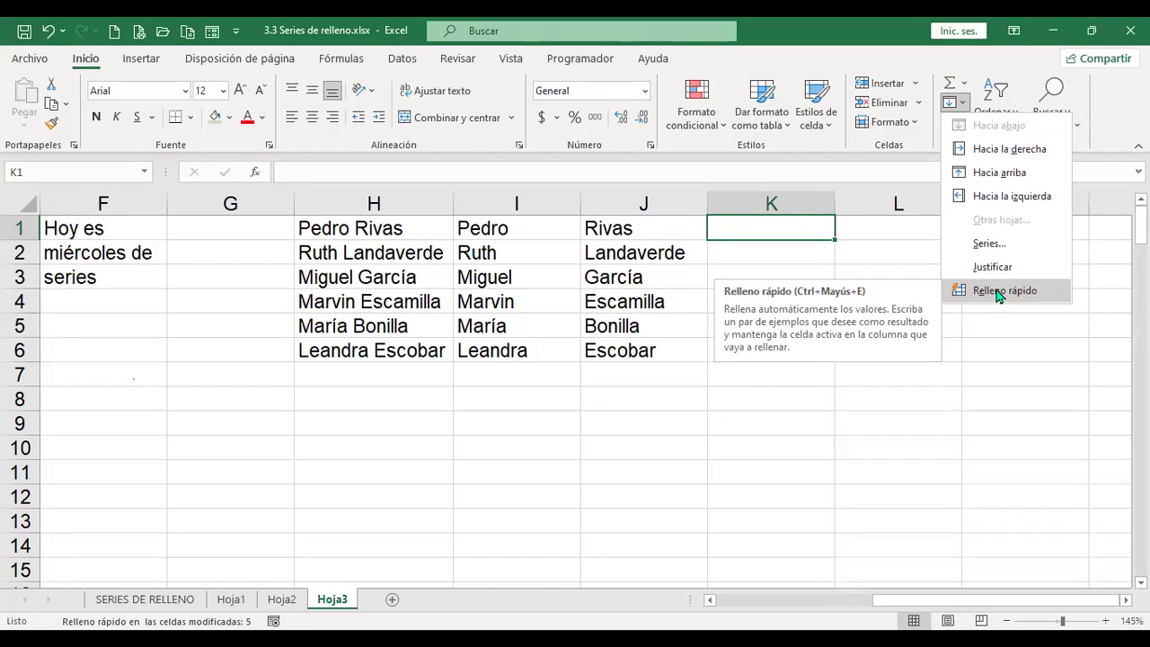
left_click(980, 410)
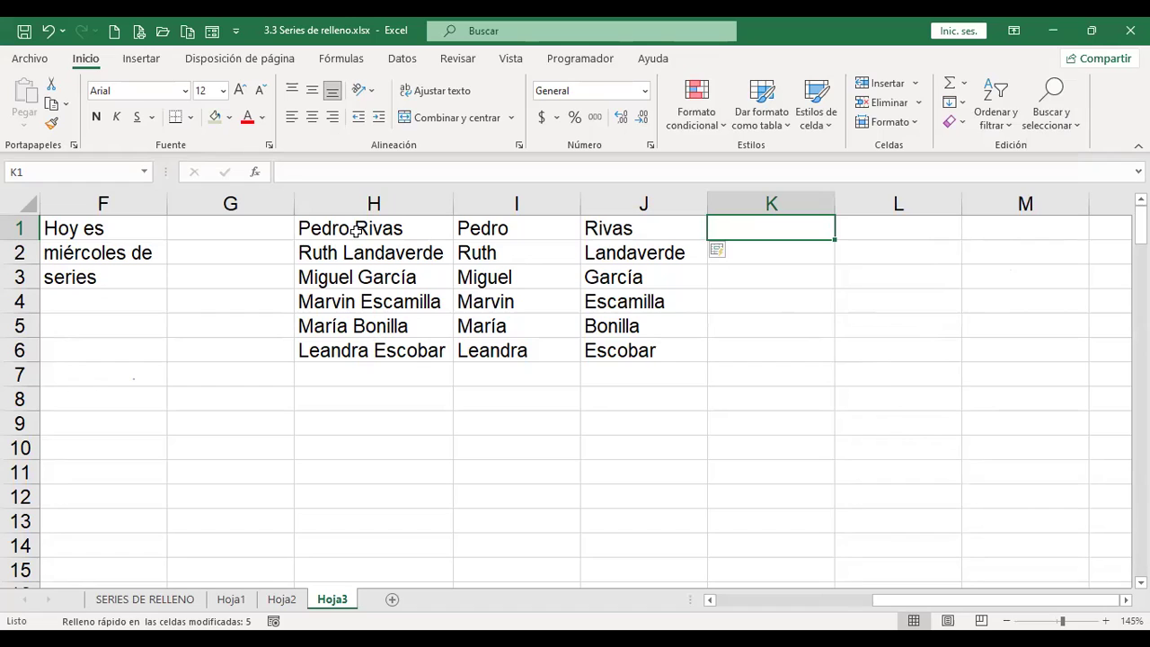
Step: Enter the first person's initials in K1 and Flash Fill initials down to K6
type("P ")
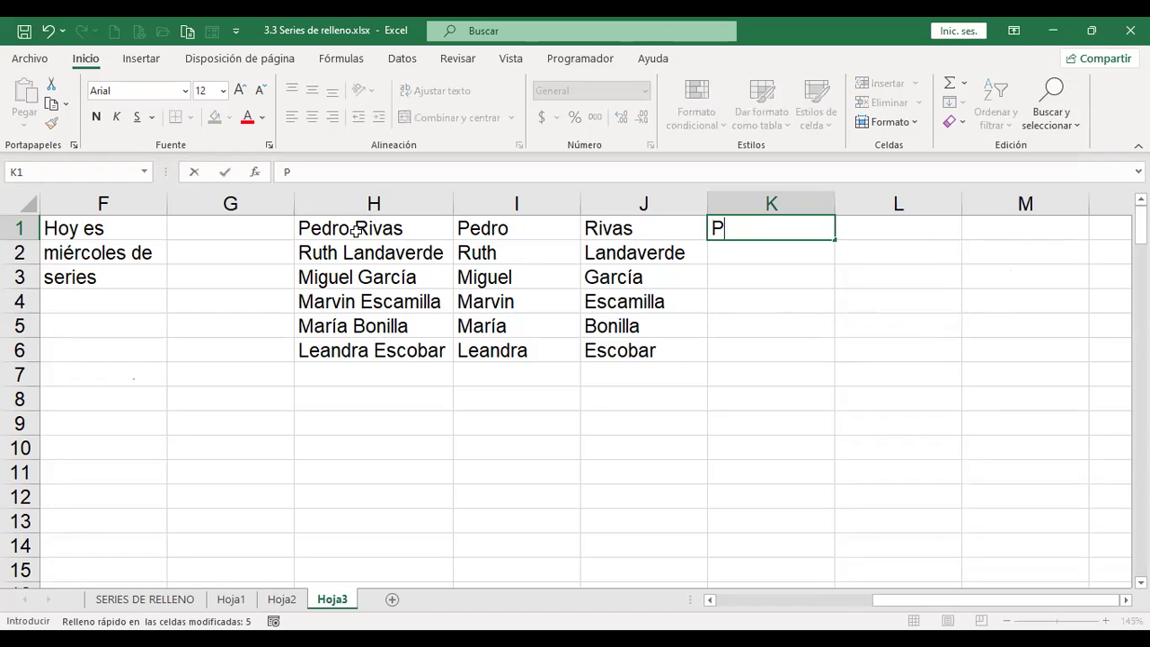
type("R")
key("Return")
key("Up")
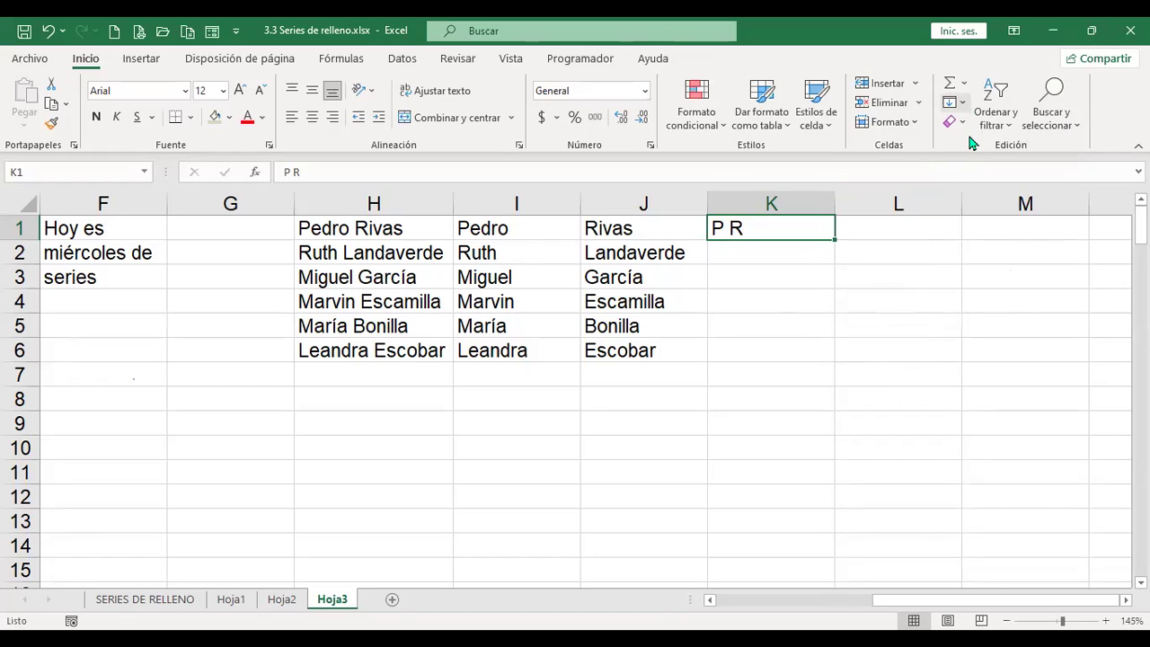
left_click(959, 103)
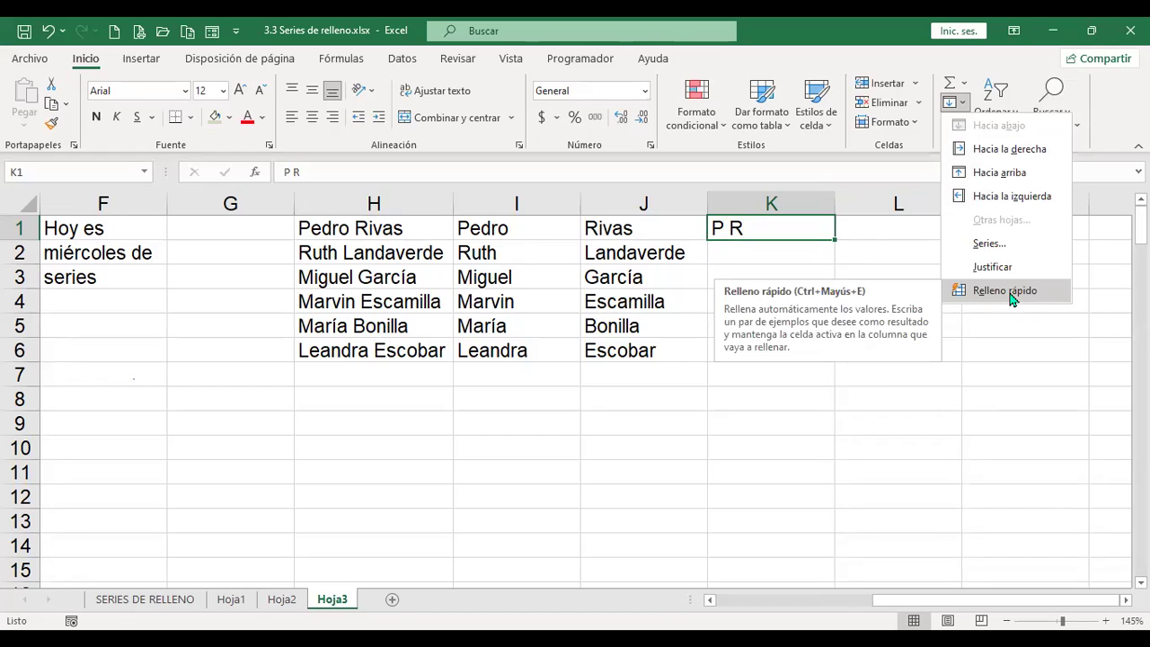
left_click(999, 291)
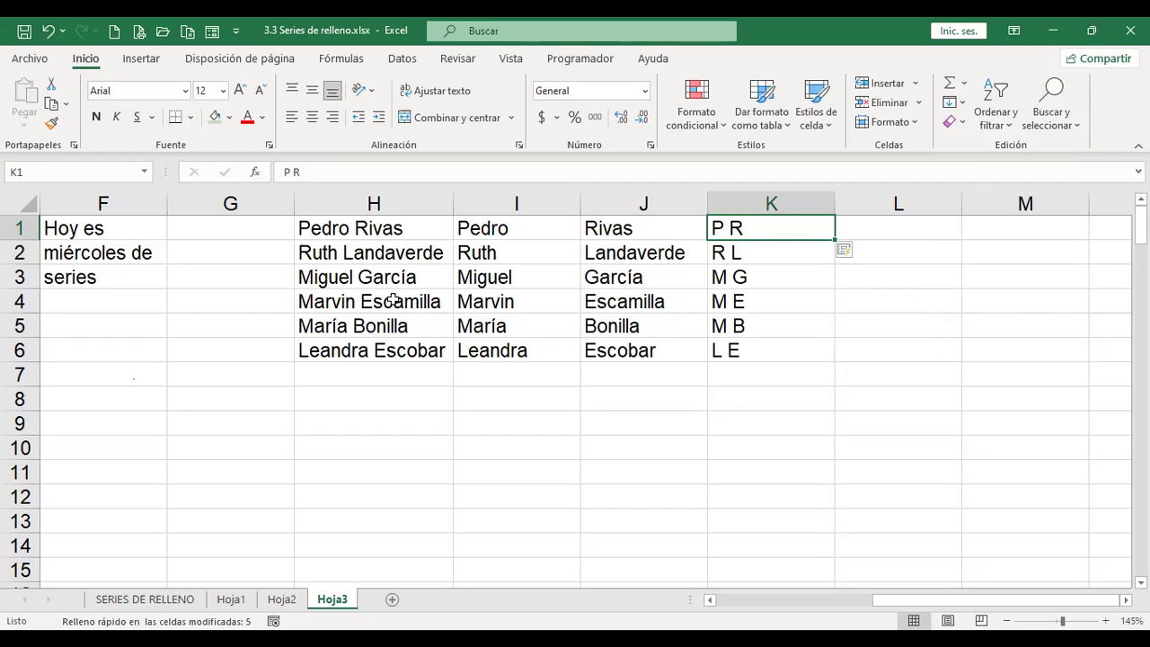
left_click(737, 254)
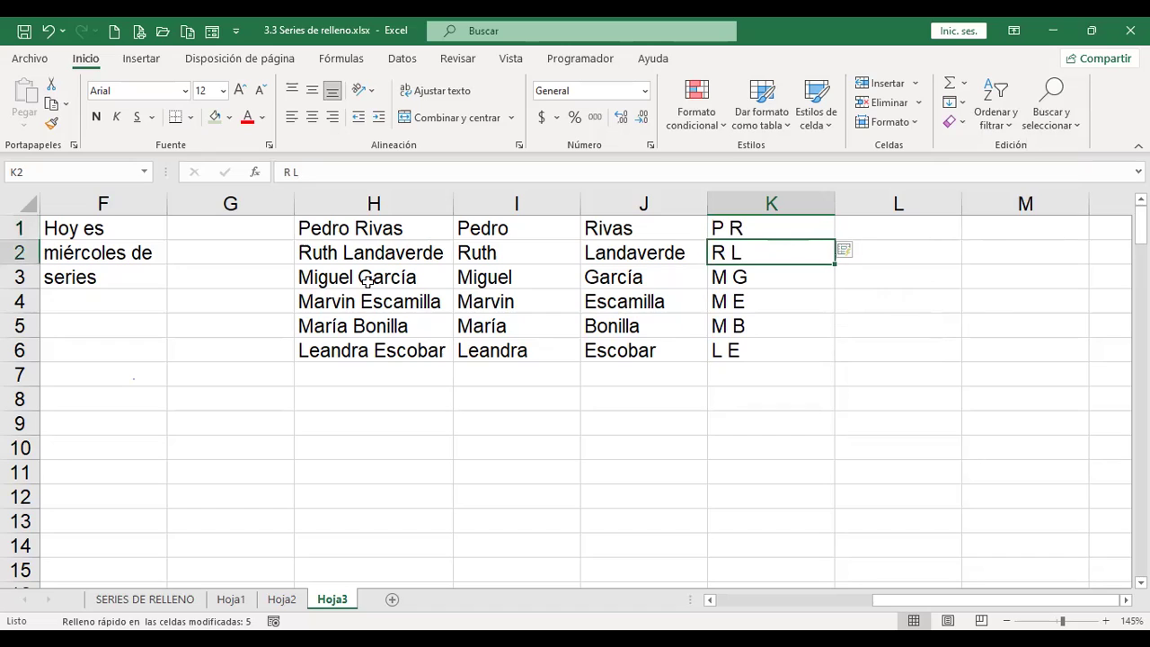
left_click(769, 281)
left_click(739, 308)
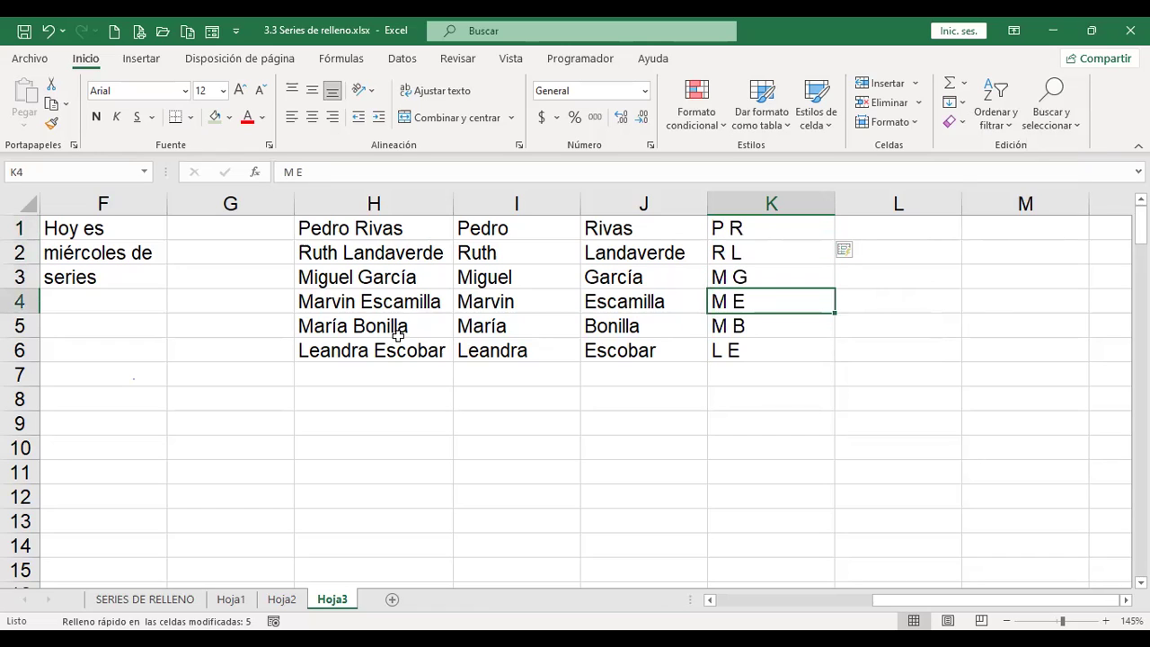
left_click(791, 329)
left_click(770, 347)
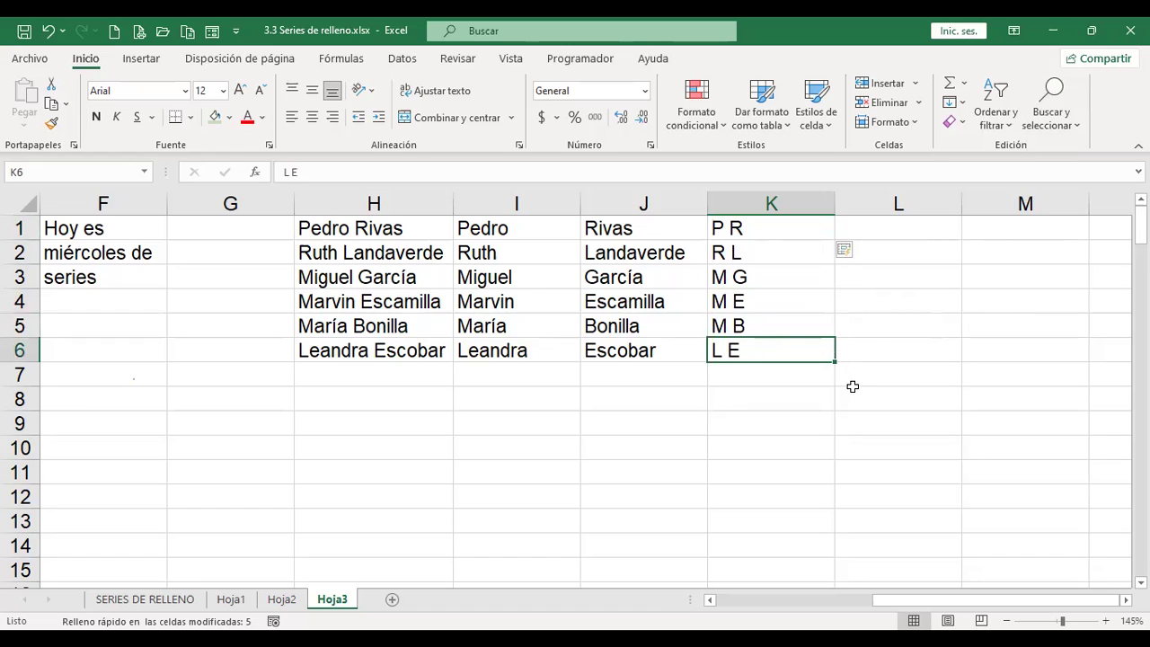
left_click(899, 231)
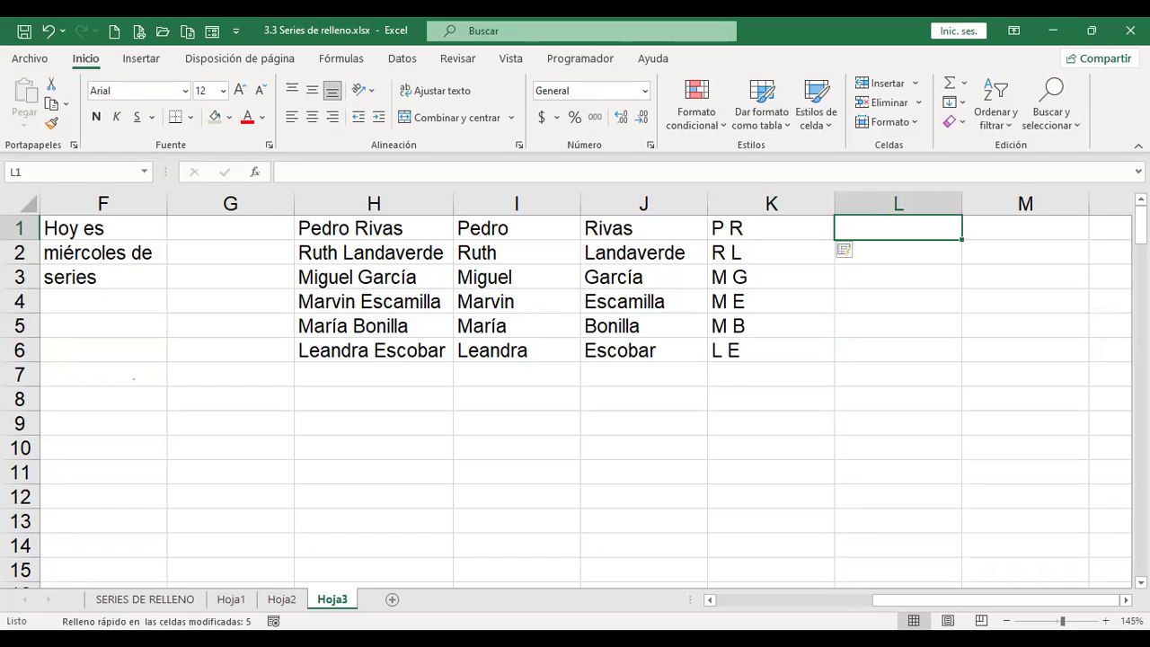
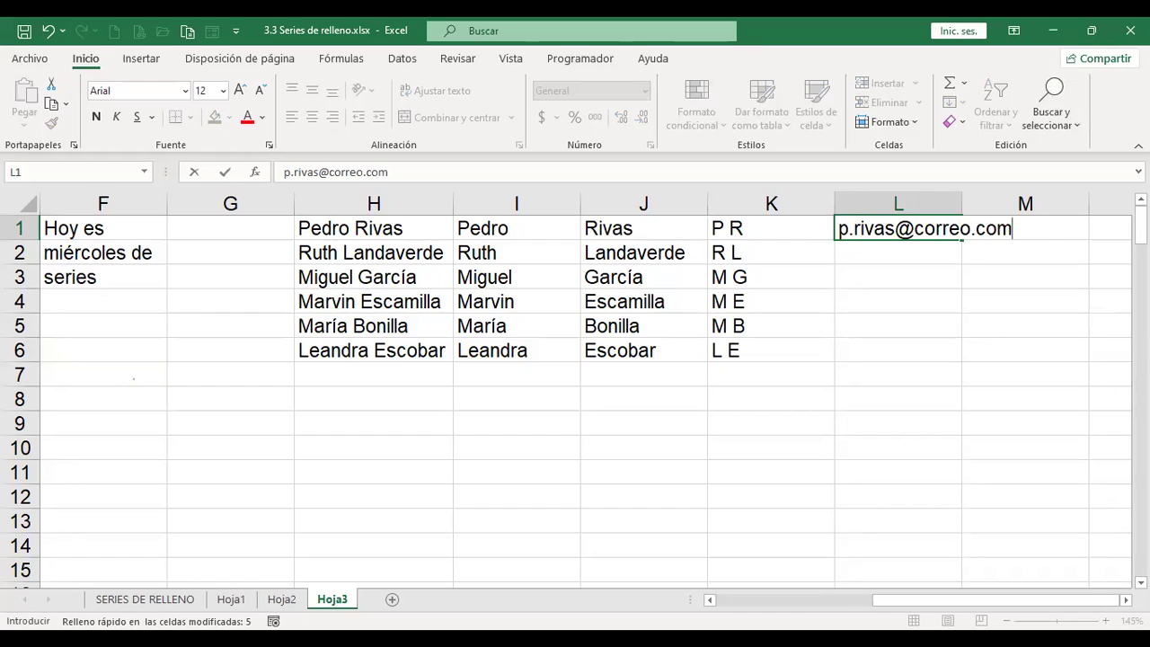
key("ctrl+Return")
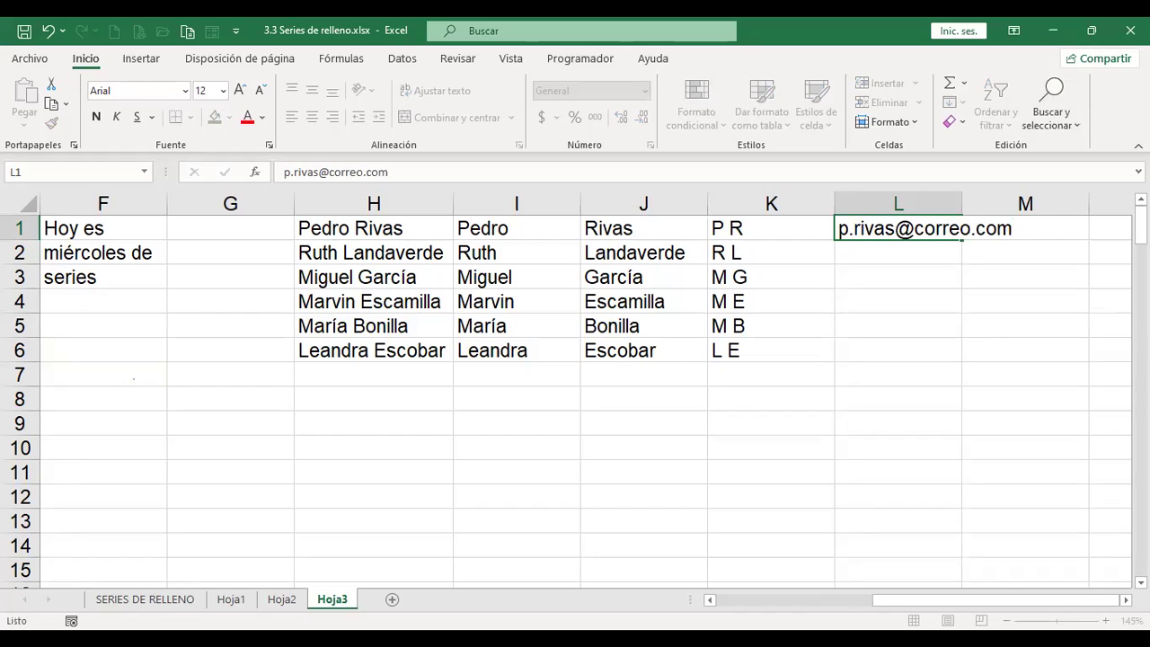
left_click(898, 228)
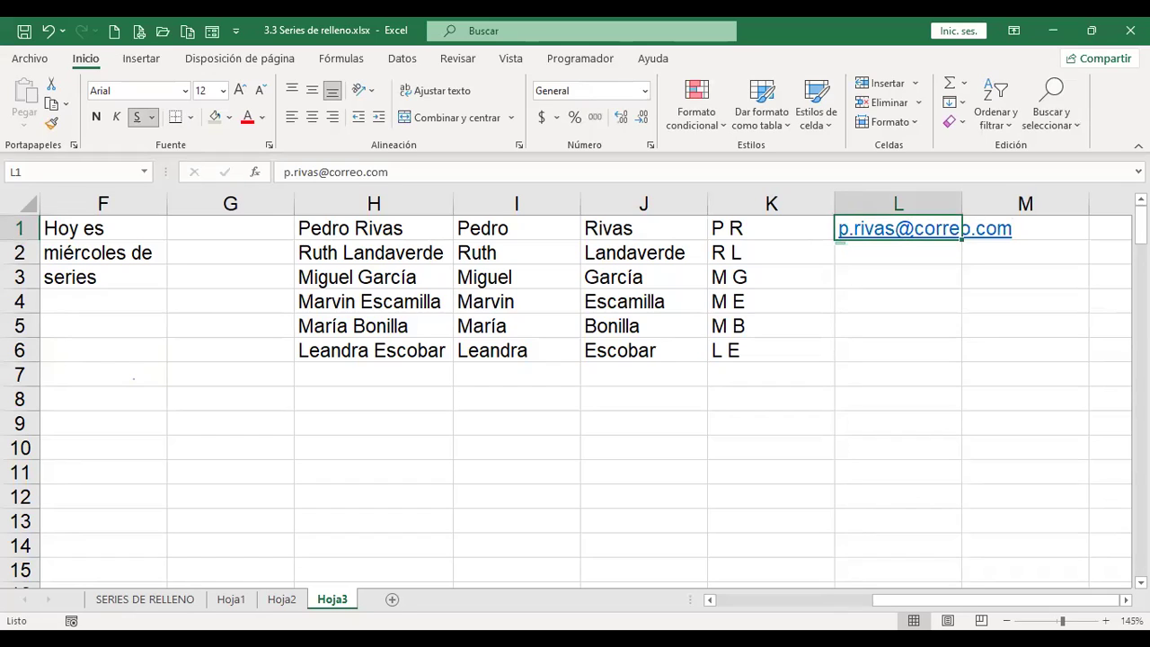
key("ctrl+e")
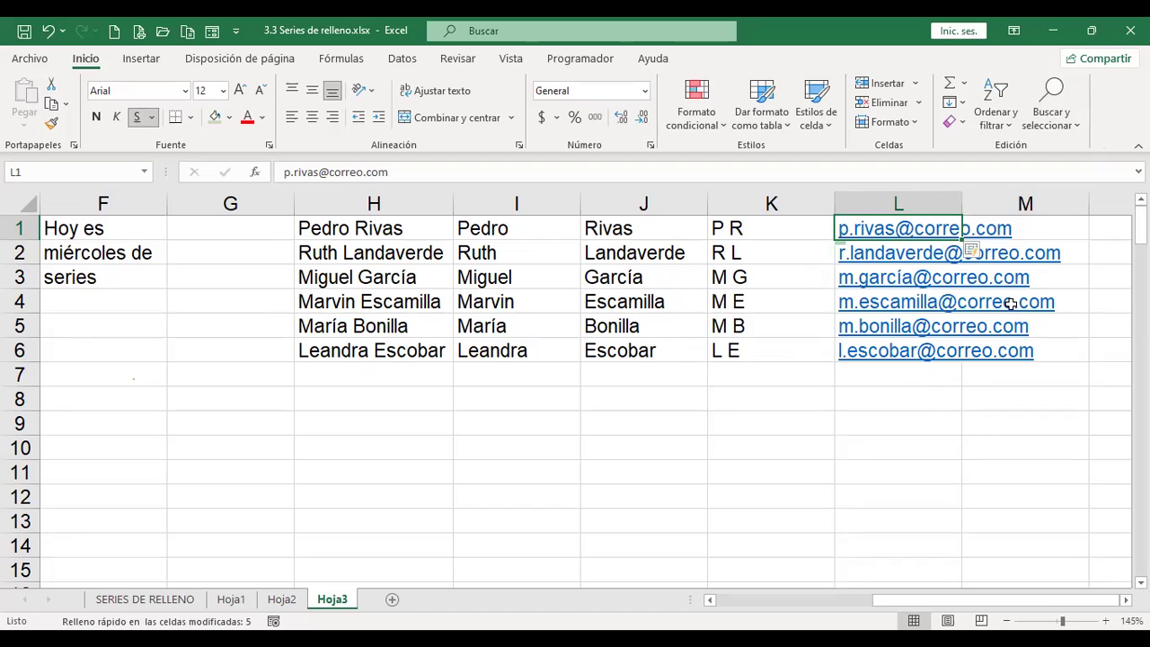
scroll(788, 229, "right", 2)
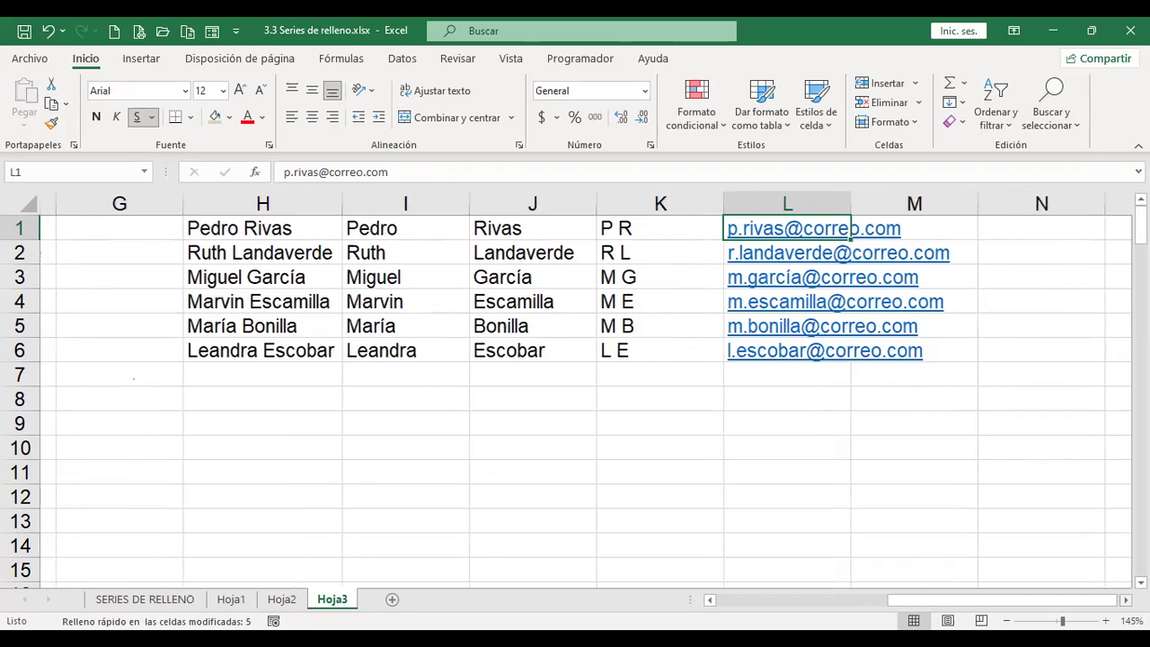
double_click(708, 208)
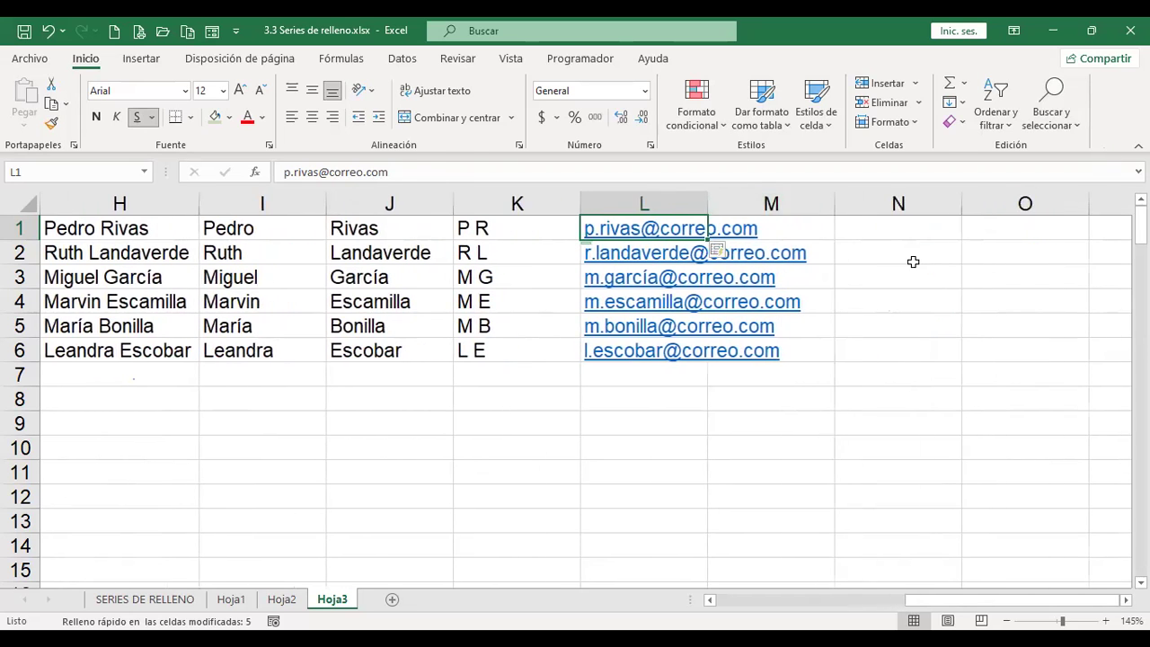
left_click(911, 226)
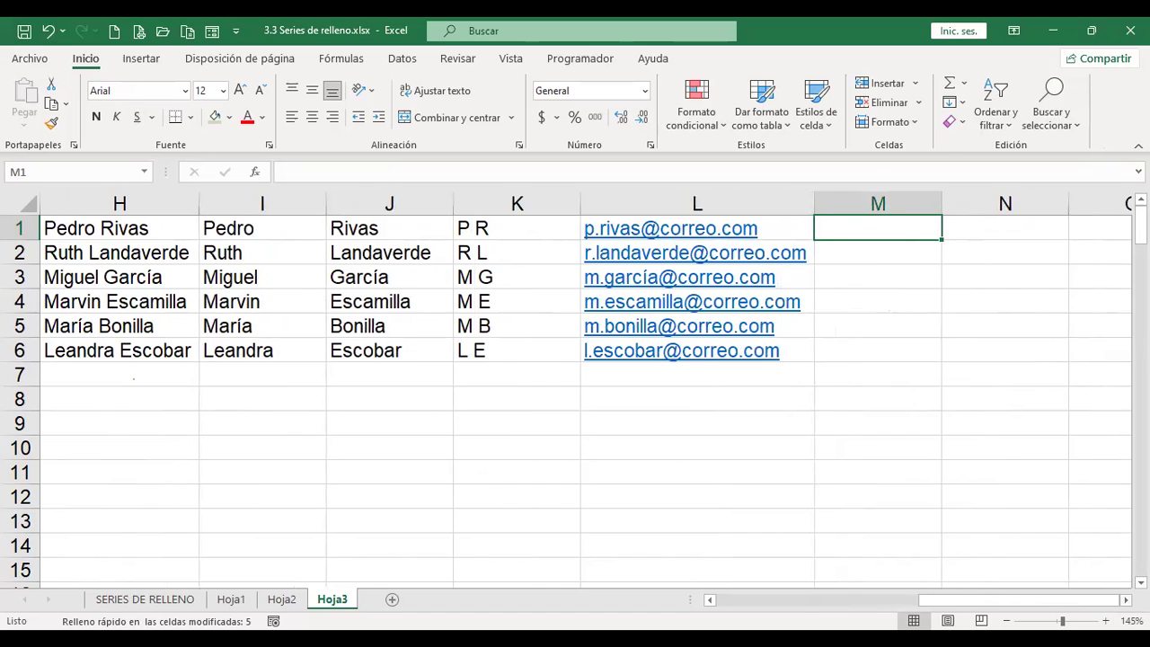
Step: Enter a sample phone number in M1, copy it down to M6, then undo the copy
scroll(584, 395, "right", 1)
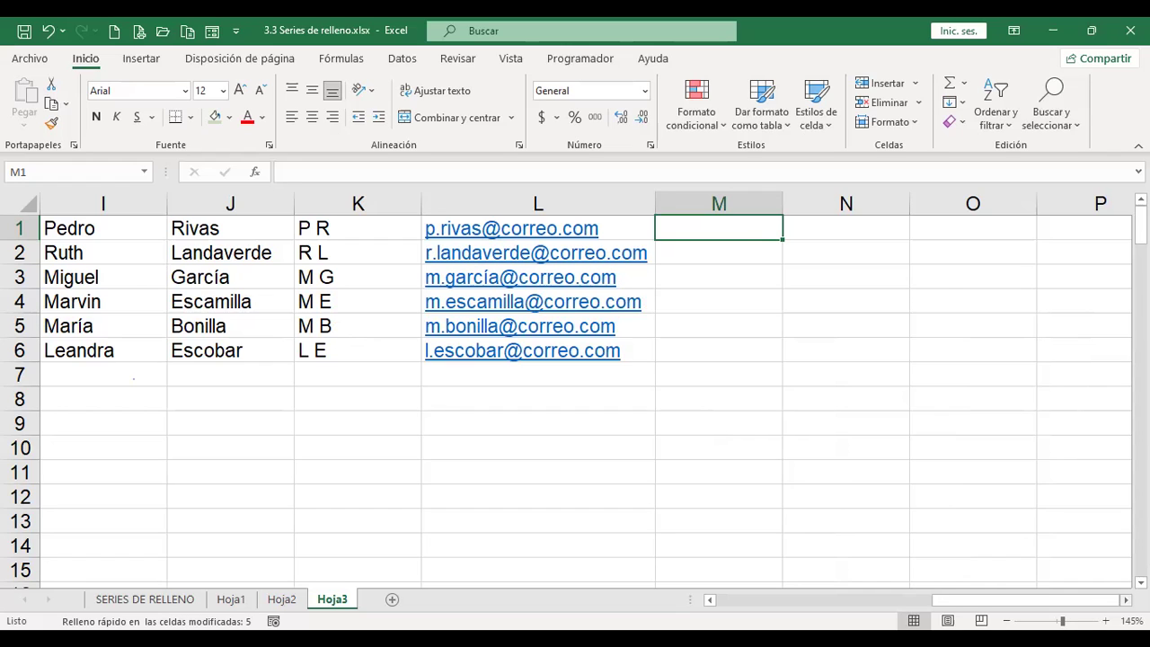
type("70")
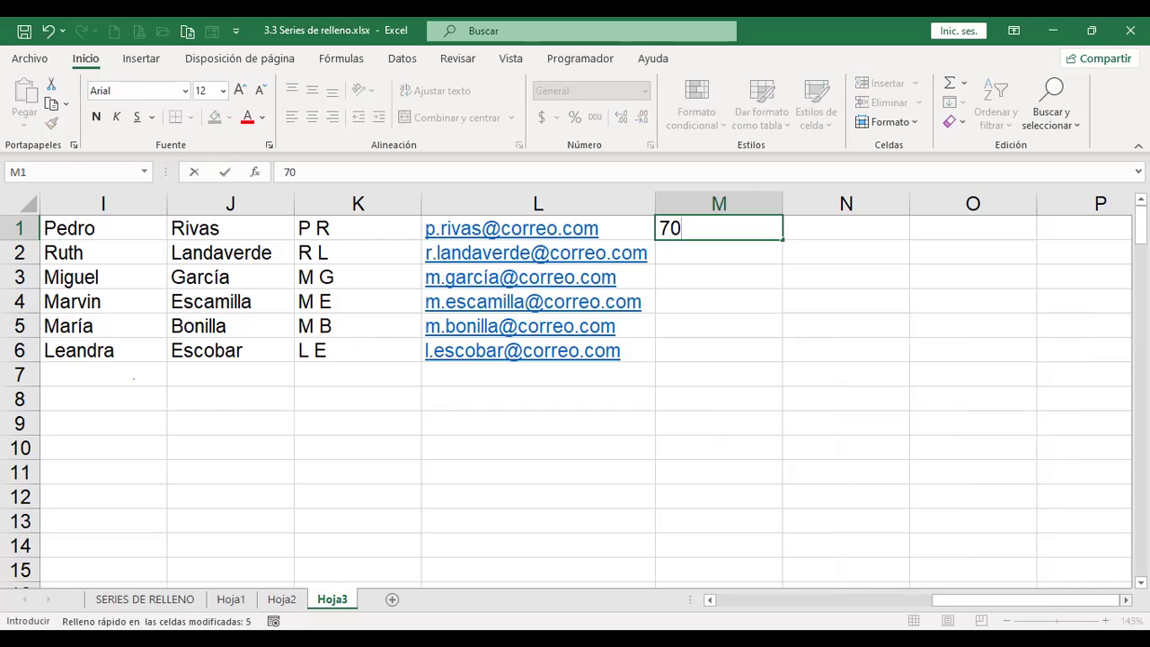
type("00")
type("1234")
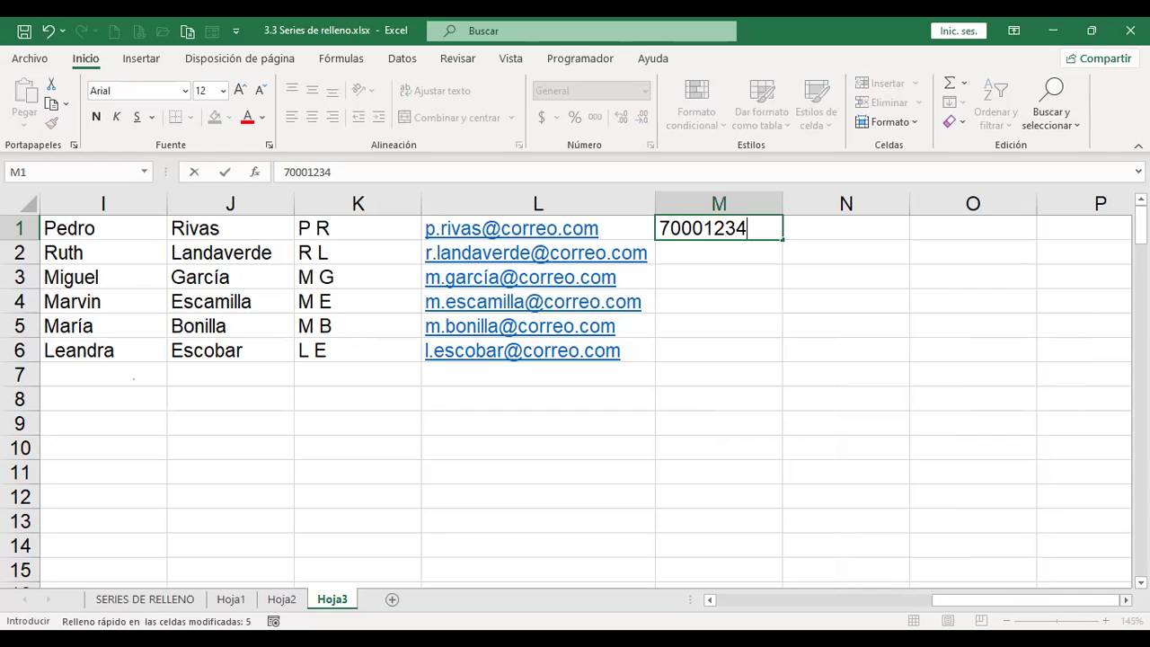
key("Return")
key("Up")
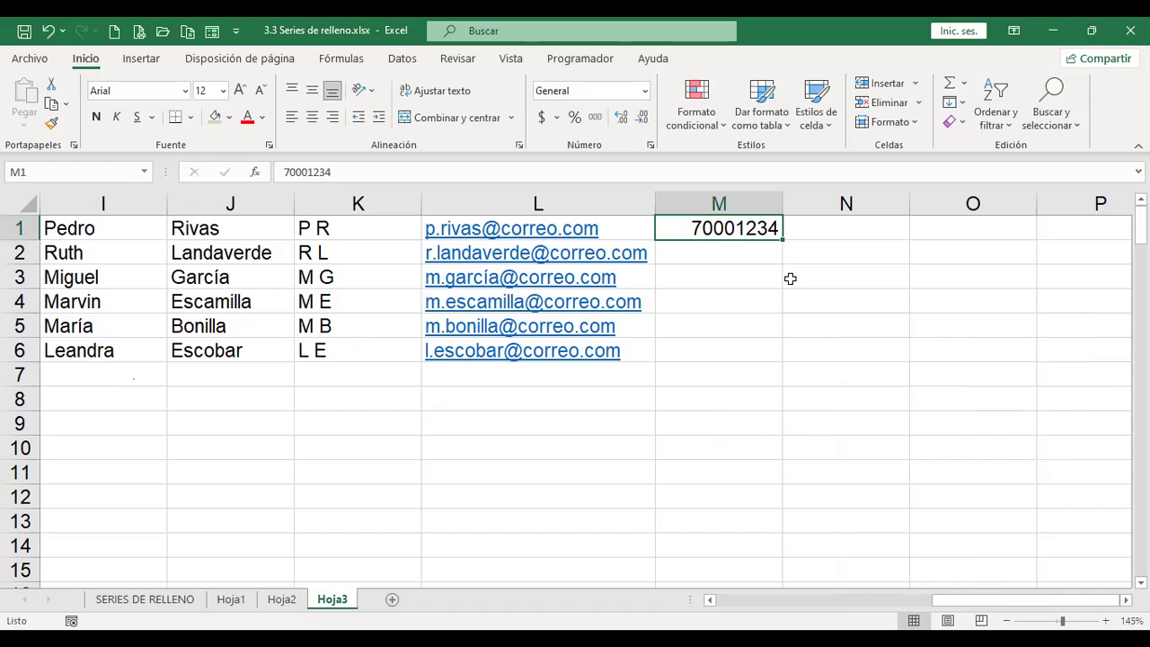
left_click_drag(785, 243, 776, 358)
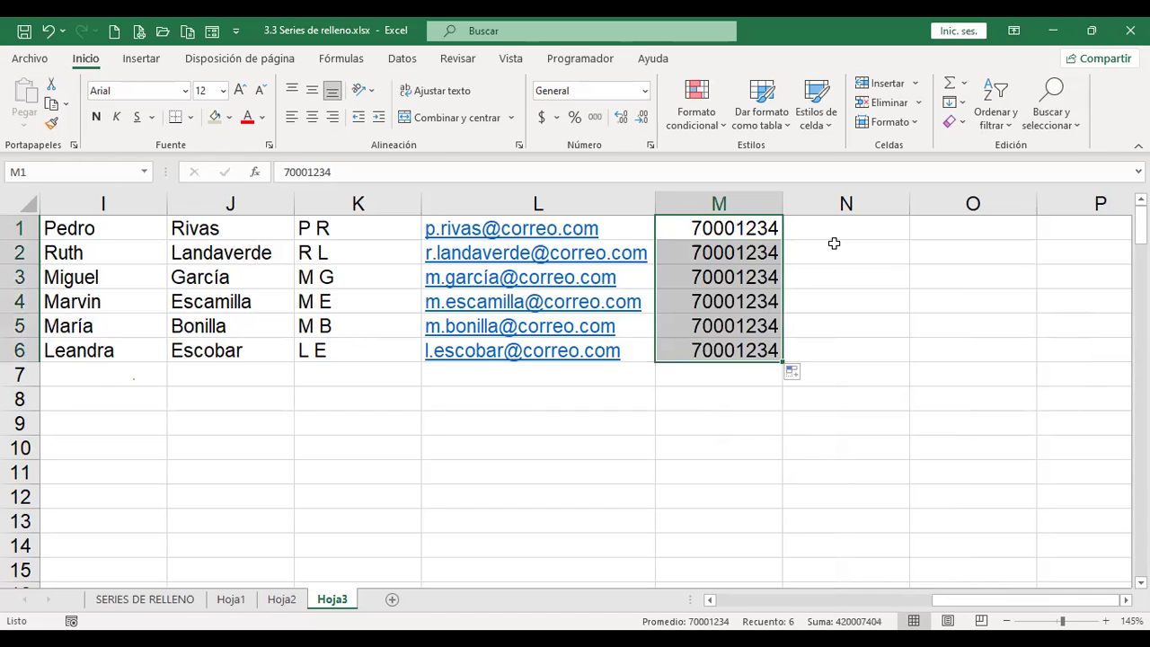
key("ctrl+z")
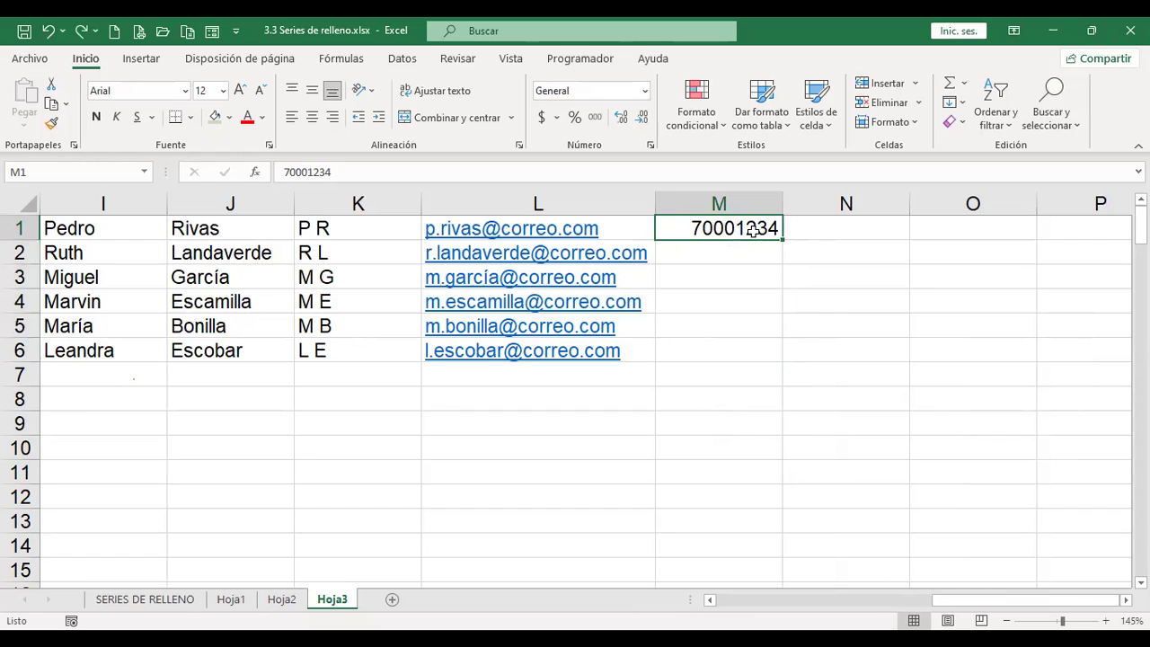
Step: Enter a second phone number in M2 and extend the series in equal steps to M6
left_click(756, 251)
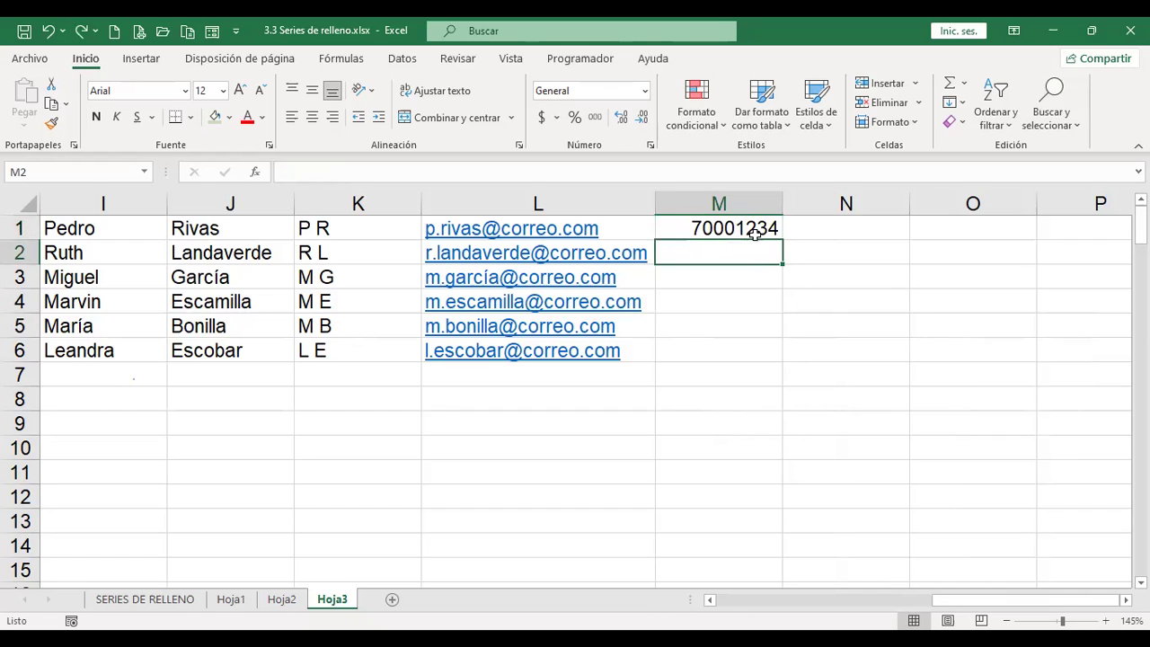
left_click(754, 232)
left_click(756, 250)
type("7121")
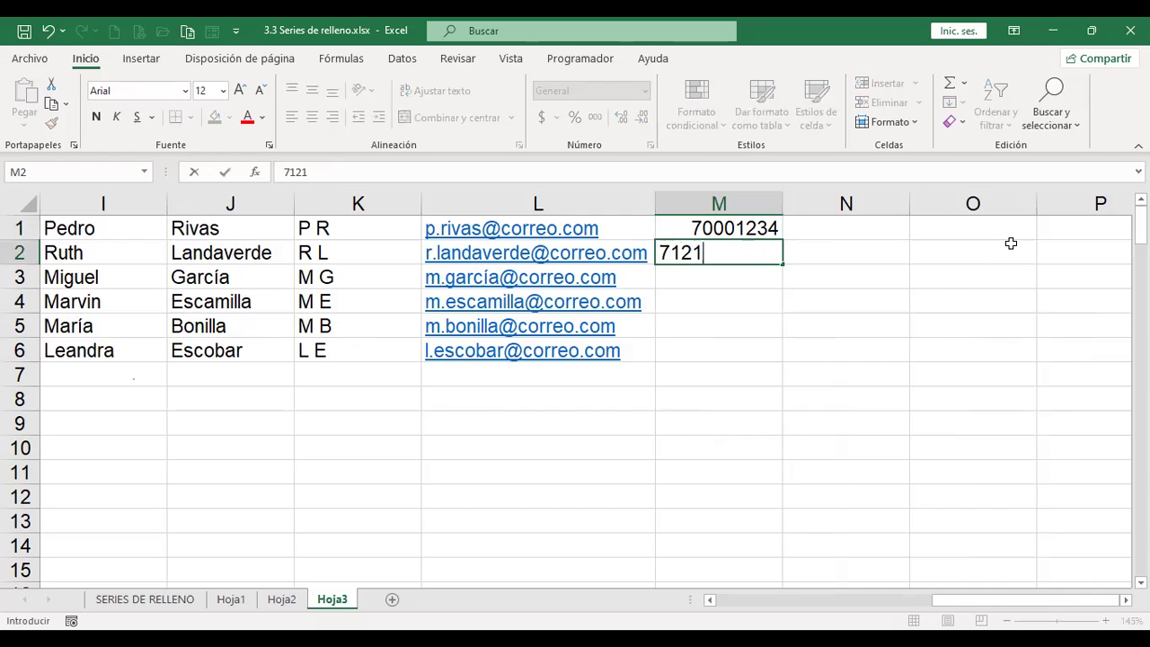
type("1234")
key("Return")
key("Up")
left_click_drag(768, 229, 780, 358)
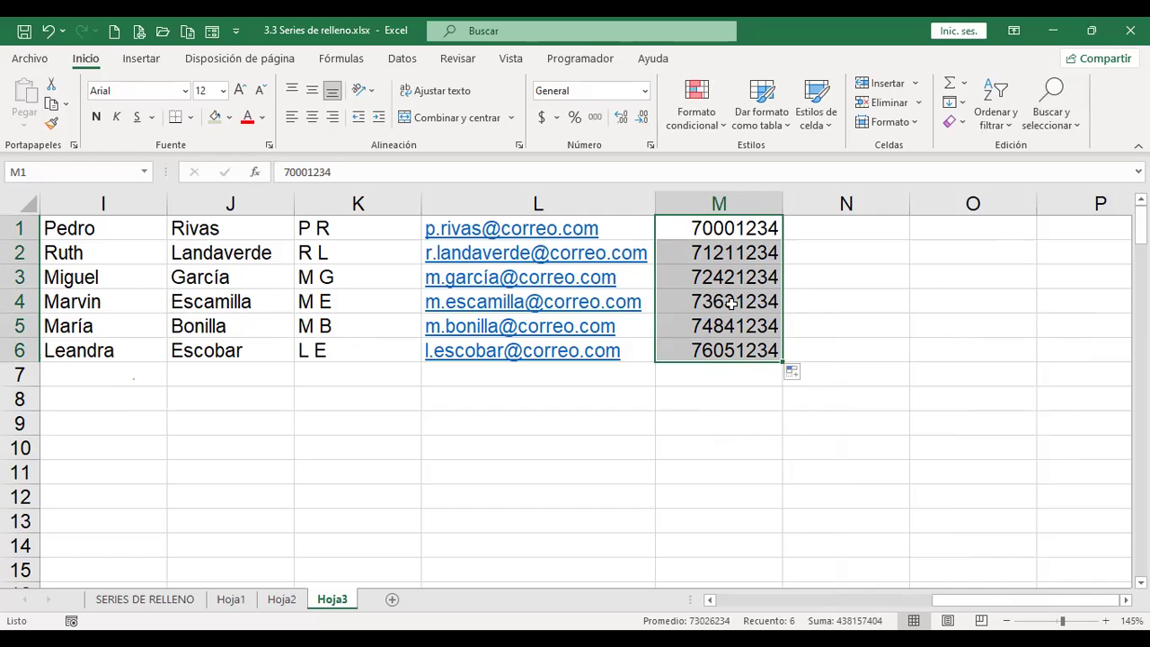
left_click(824, 225)
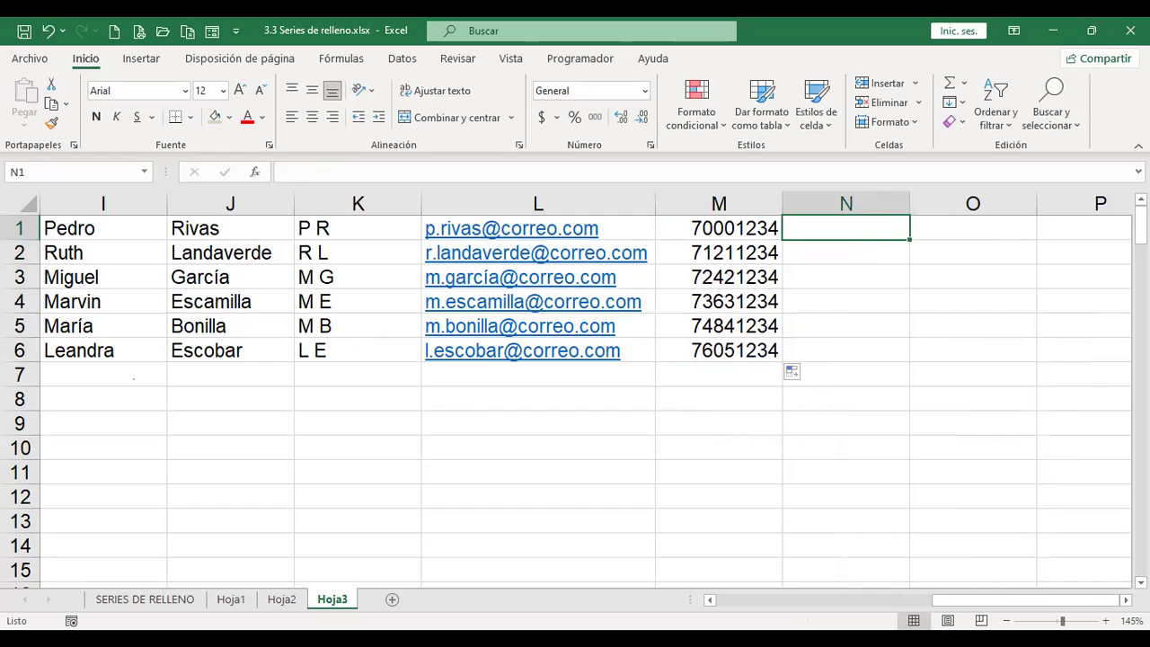
Step: Enter 7000-1234 in N1 and Flash Fill column N's hyphenated numbers down to 7605-1234
type("7")
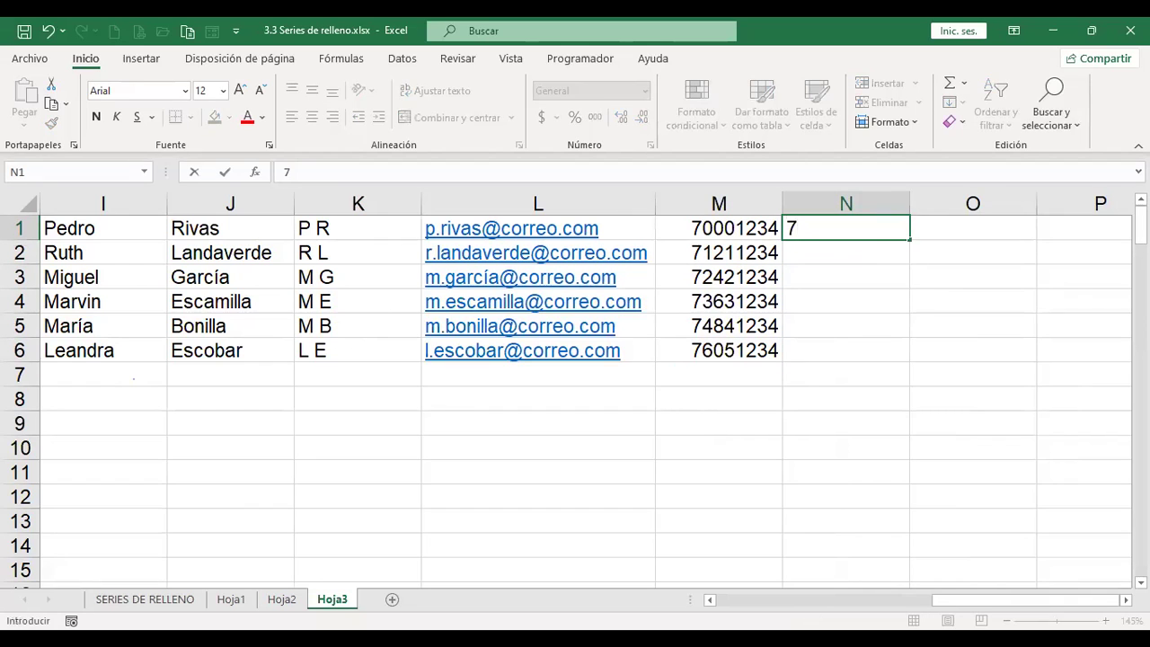
type("000-1234")
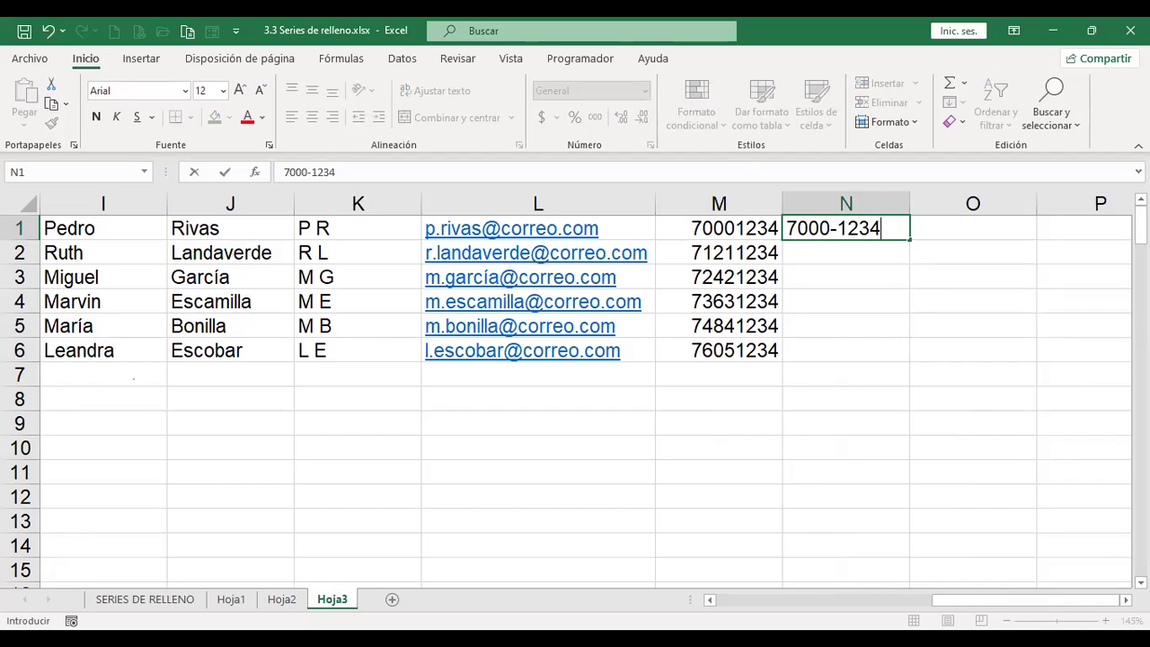
key("Return")
left_click(845, 228)
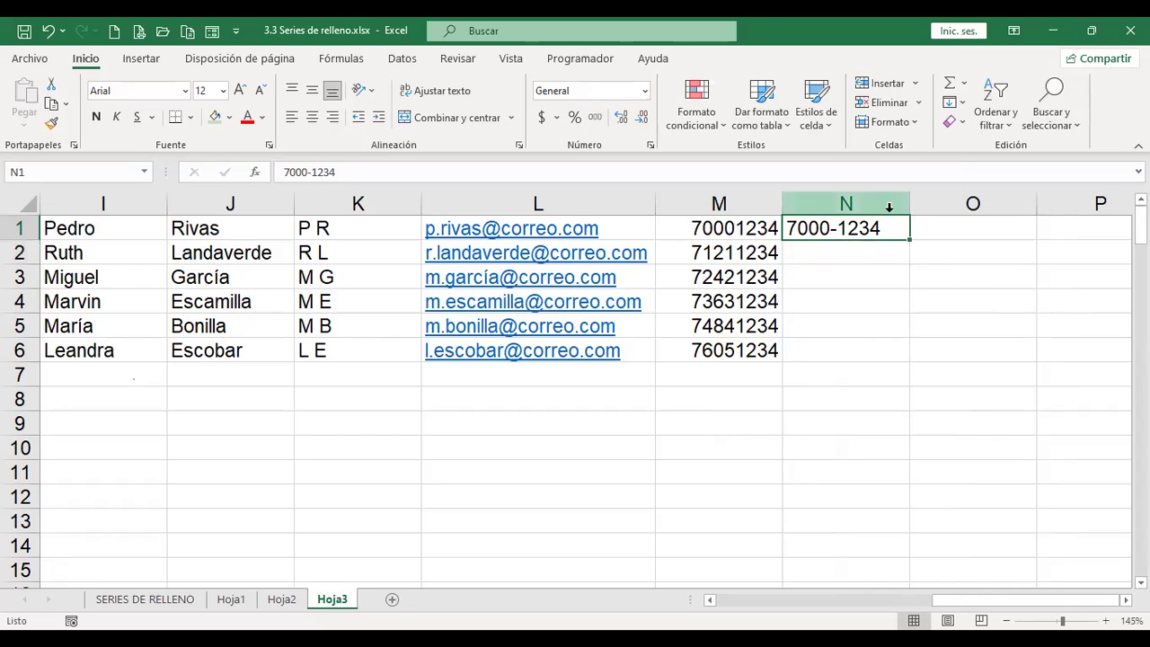
left_click(960, 102)
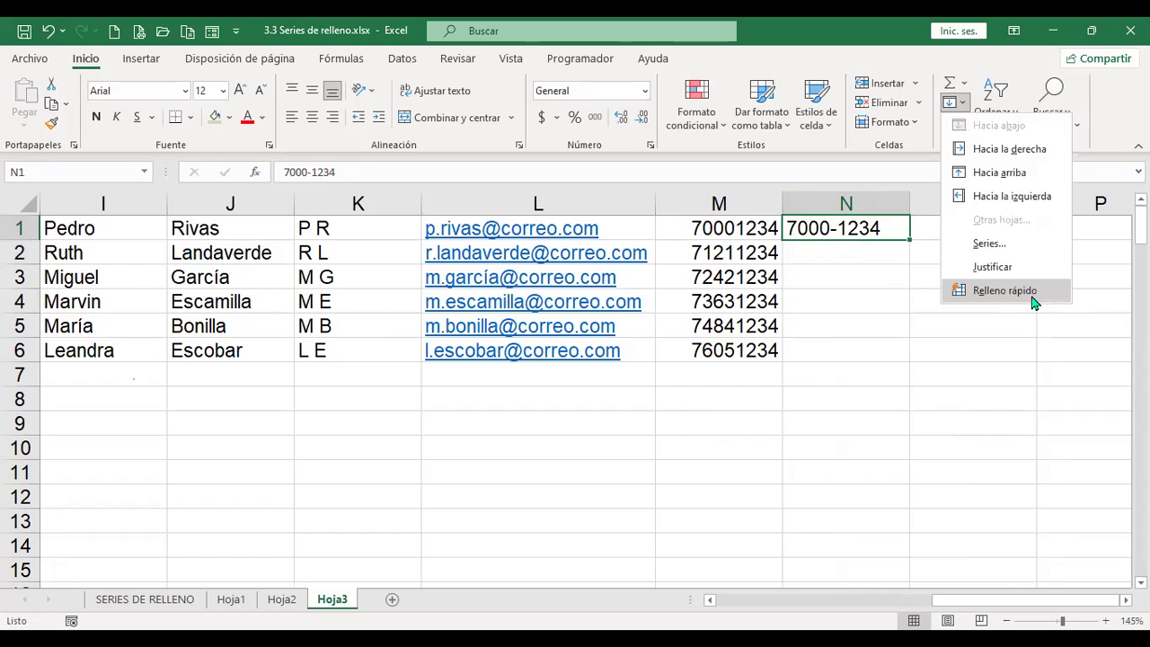
left_click(1033, 302)
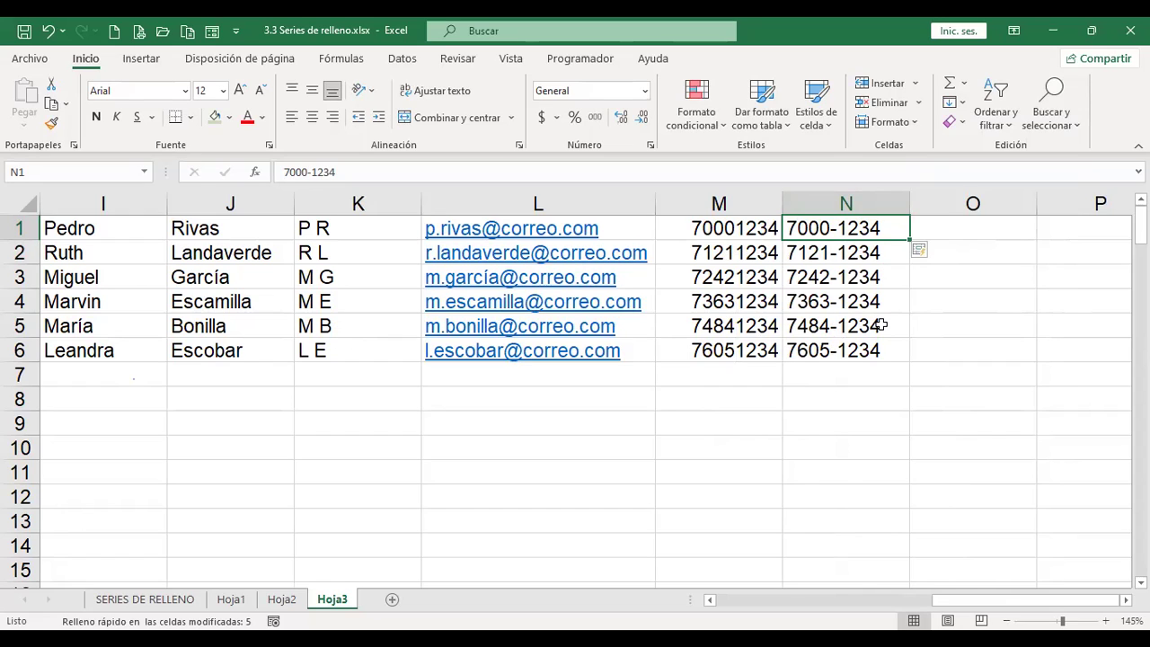
left_click(967, 232)
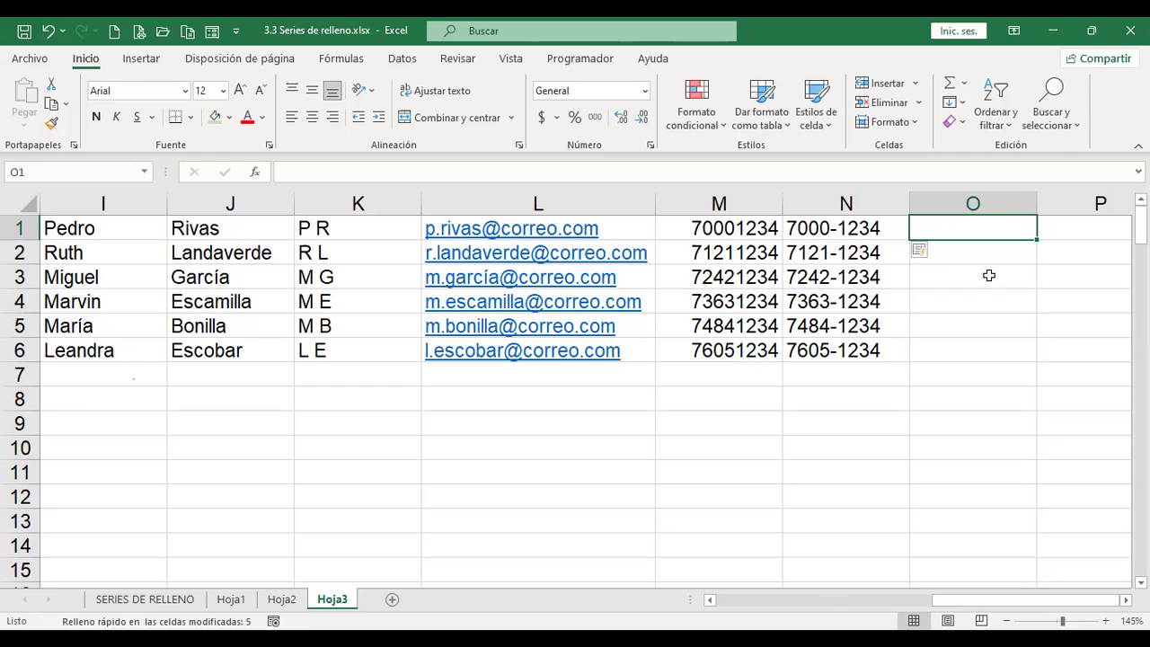
Step: Locate Relleno rápido on the Datos tab, then browse the Inicio Rellenar menu
left_click(416, 62)
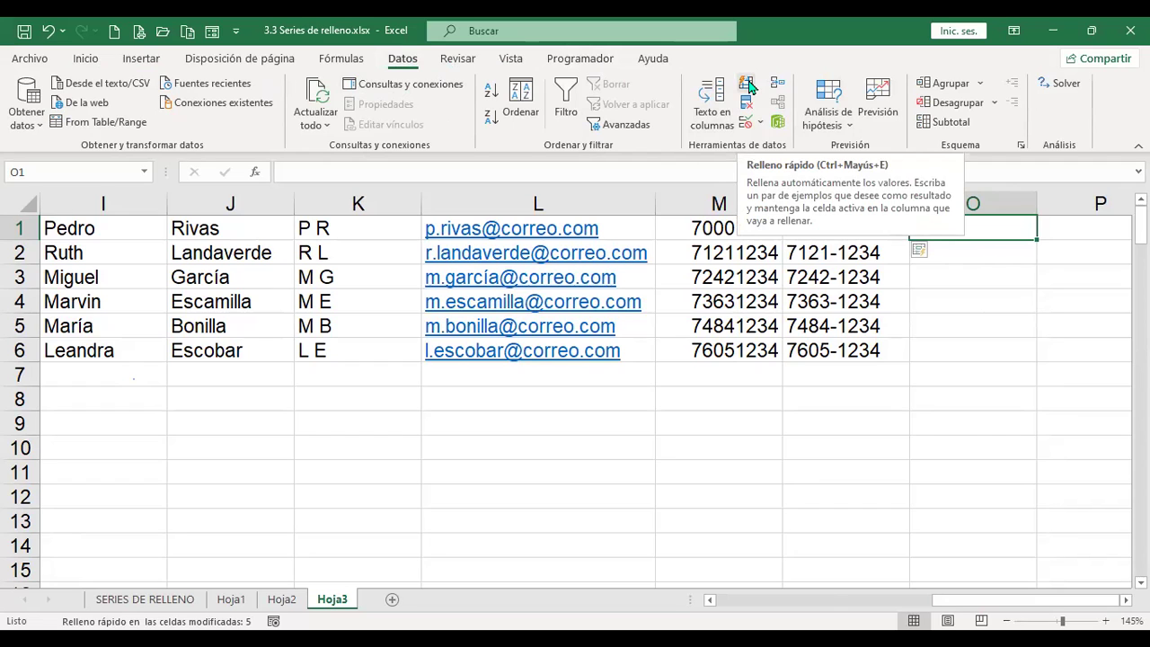
left_click(87, 60)
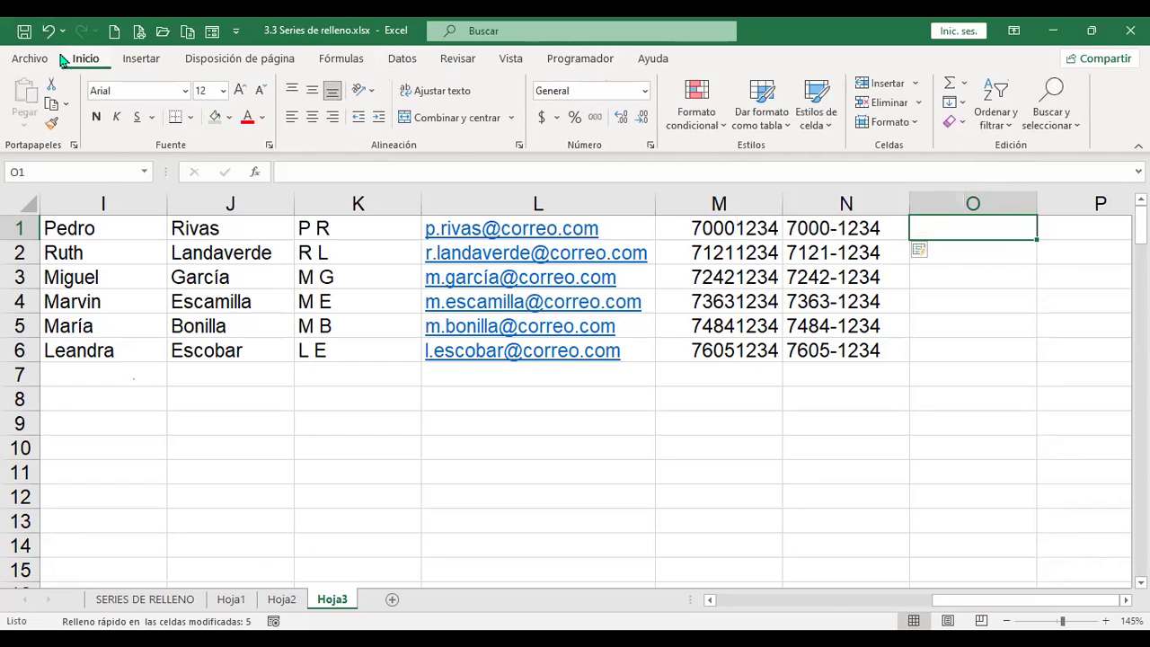
left_click(961, 104)
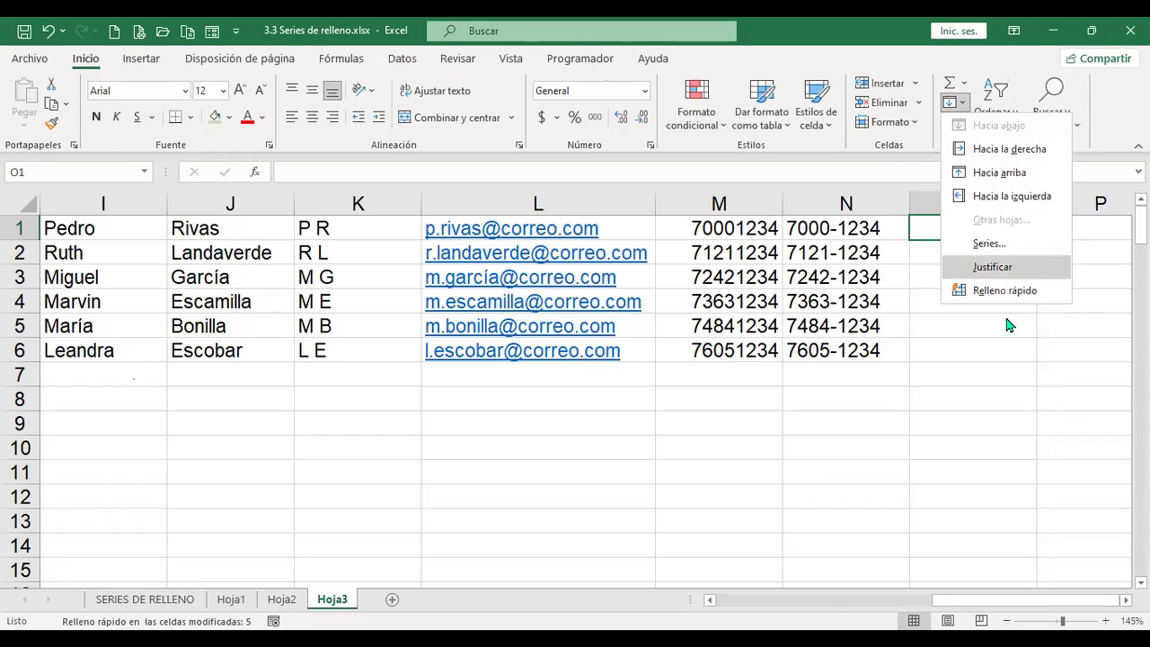
left_click(920, 451)
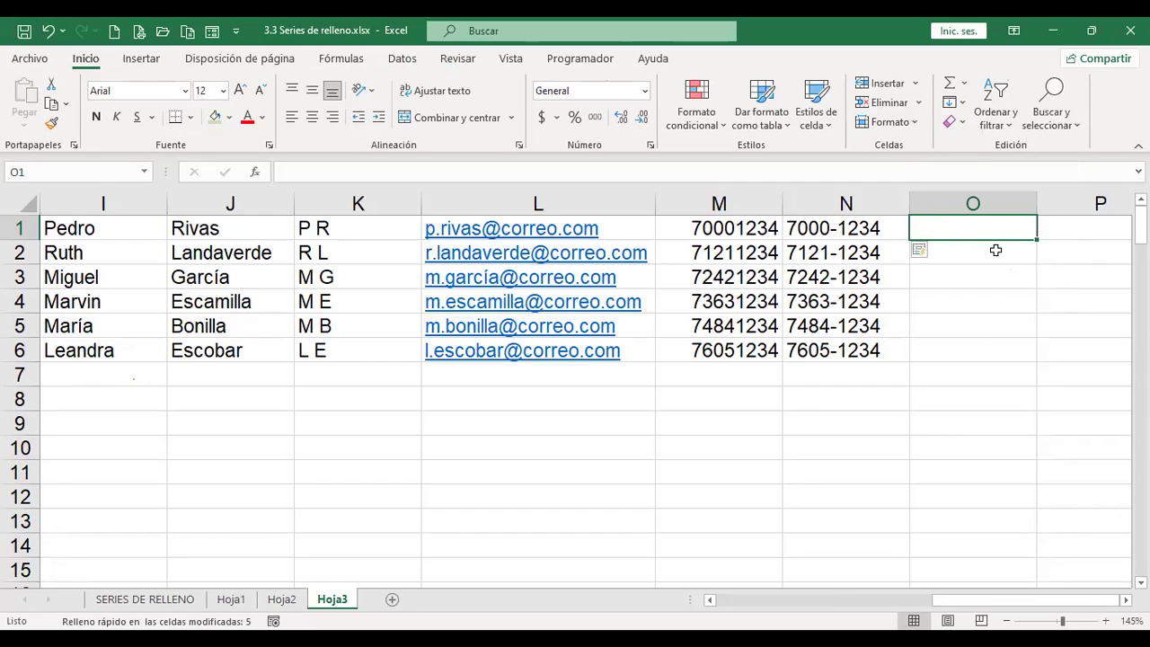
Step: Open the Rellenar Series dialog, cancel it, and reopen the Rellenar menu
left_click(952, 103)
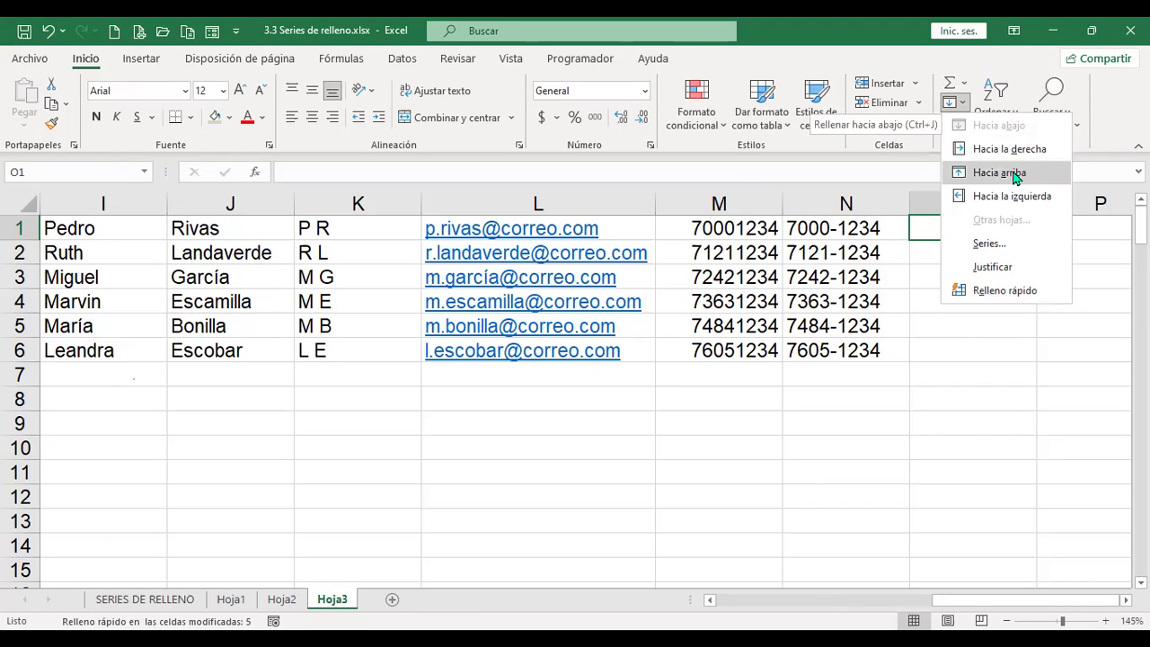
left_click(1010, 246)
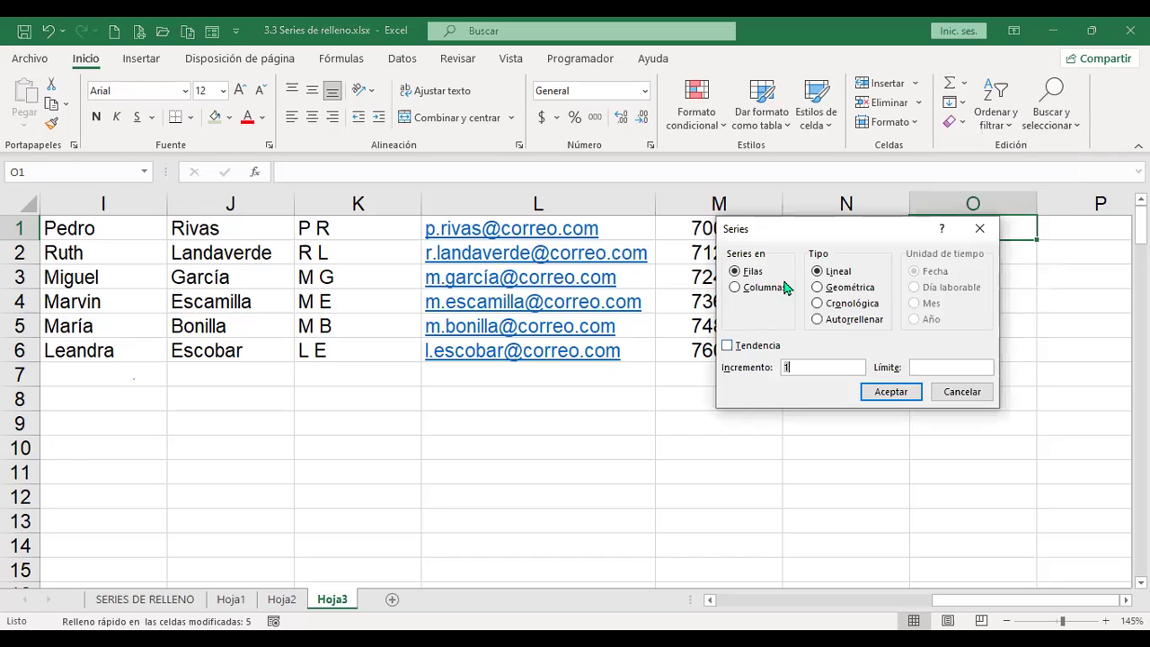
left_click(962, 392)
left_click(960, 104)
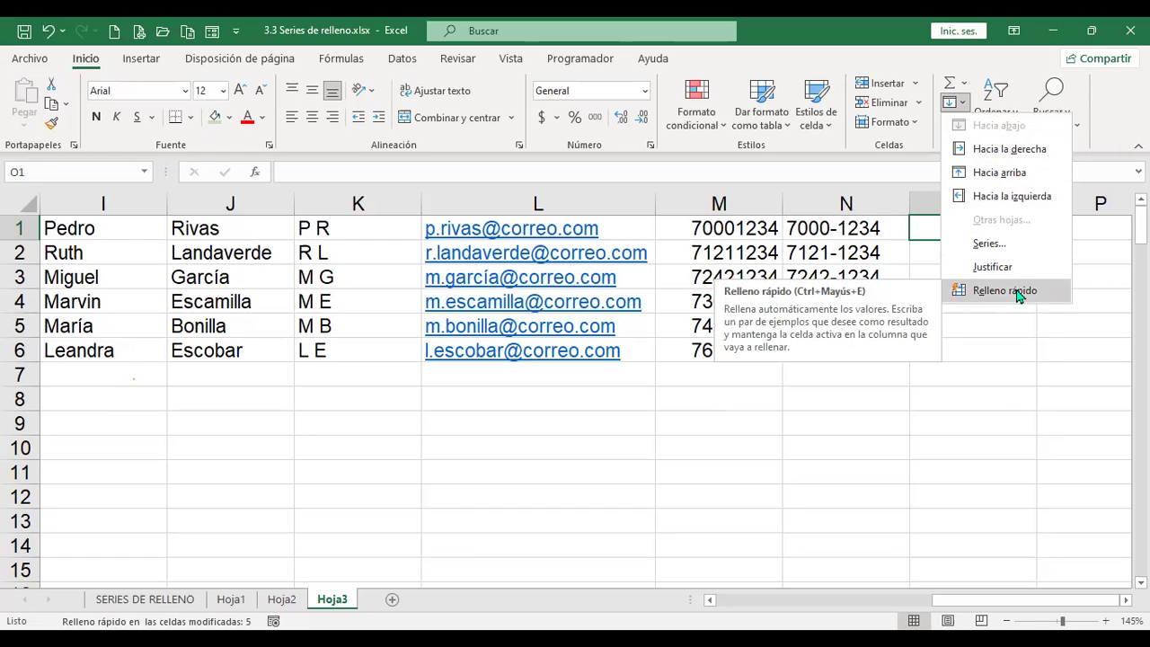
Step: Return to cell A1 and save 3.3 Series de relleno.xlsx
key("Escape")
key("ctrl+Home")
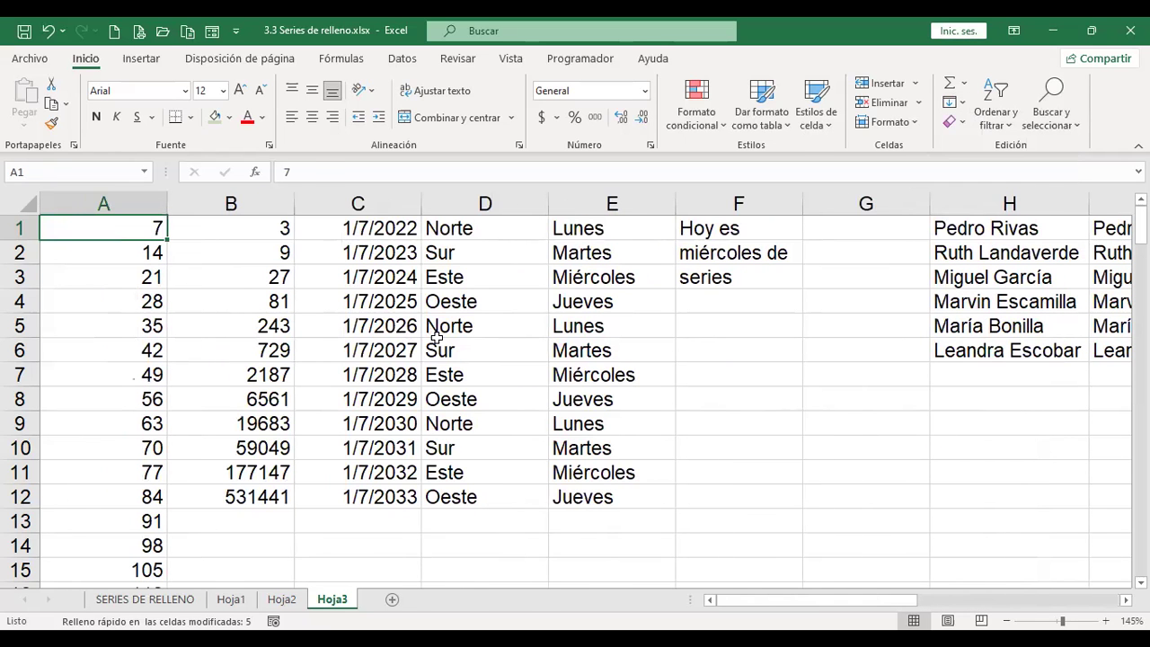
key("ctrl+s")
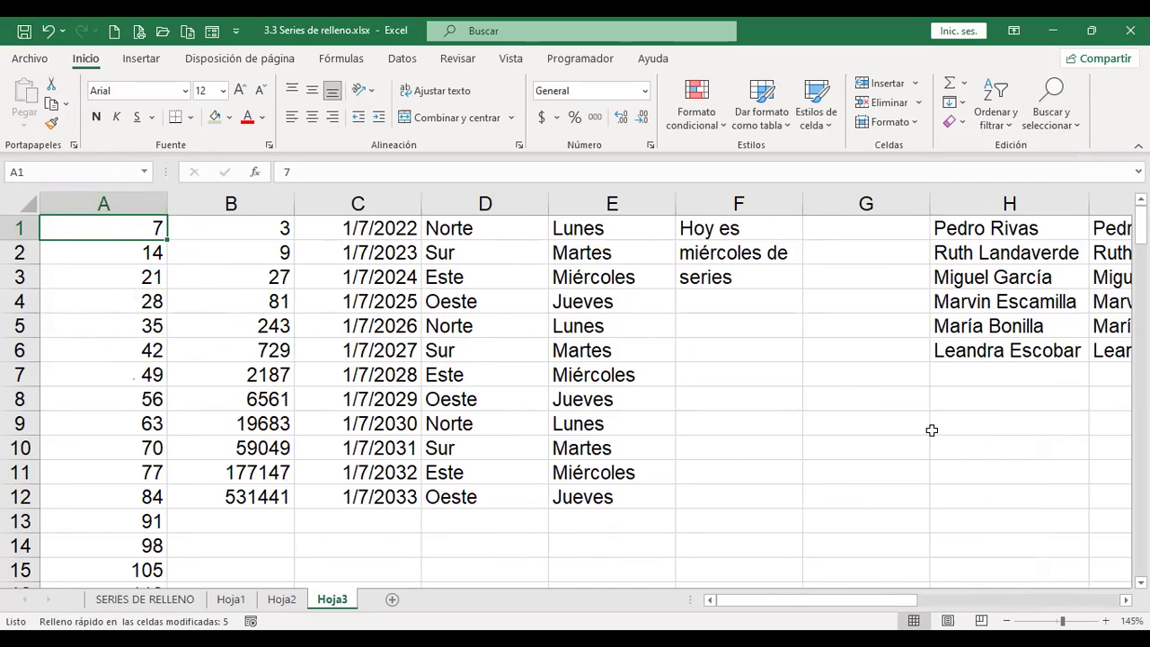
Step: Review the contact data from H9 across to column M, then dismiss the Rellenar menu
left_click(978, 427)
key("Right")
key("Right")
key("Right")
key("Right")
key("Right")
key("Right")
key("Right")
key("Right")
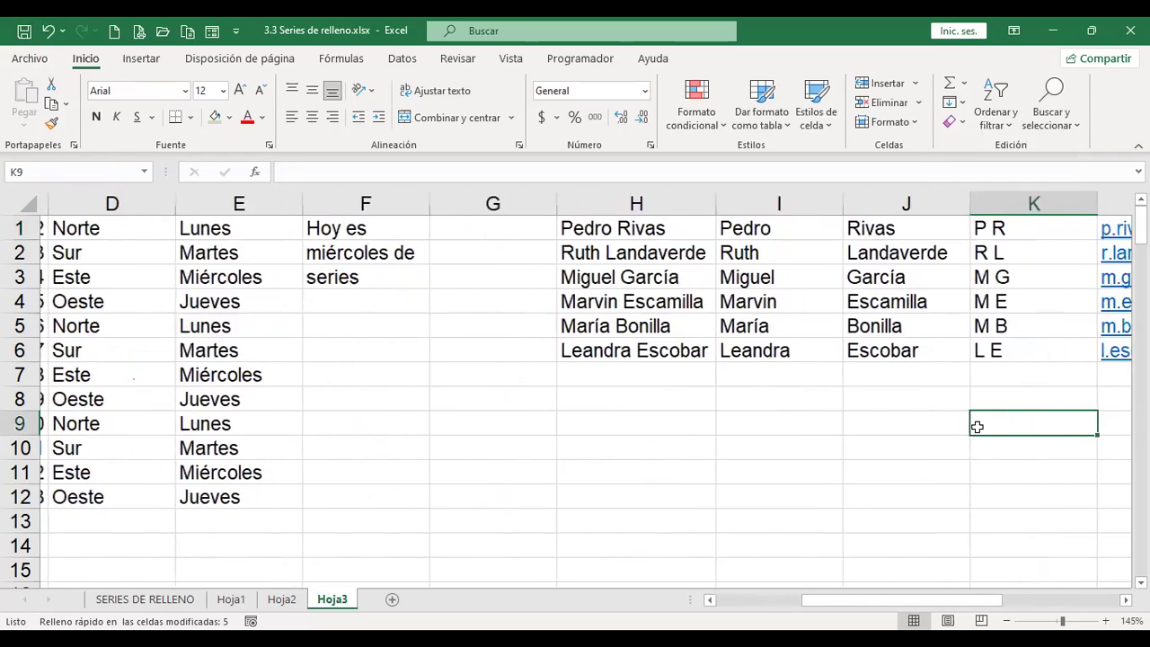
key("Left")
key("Left")
key("Left")
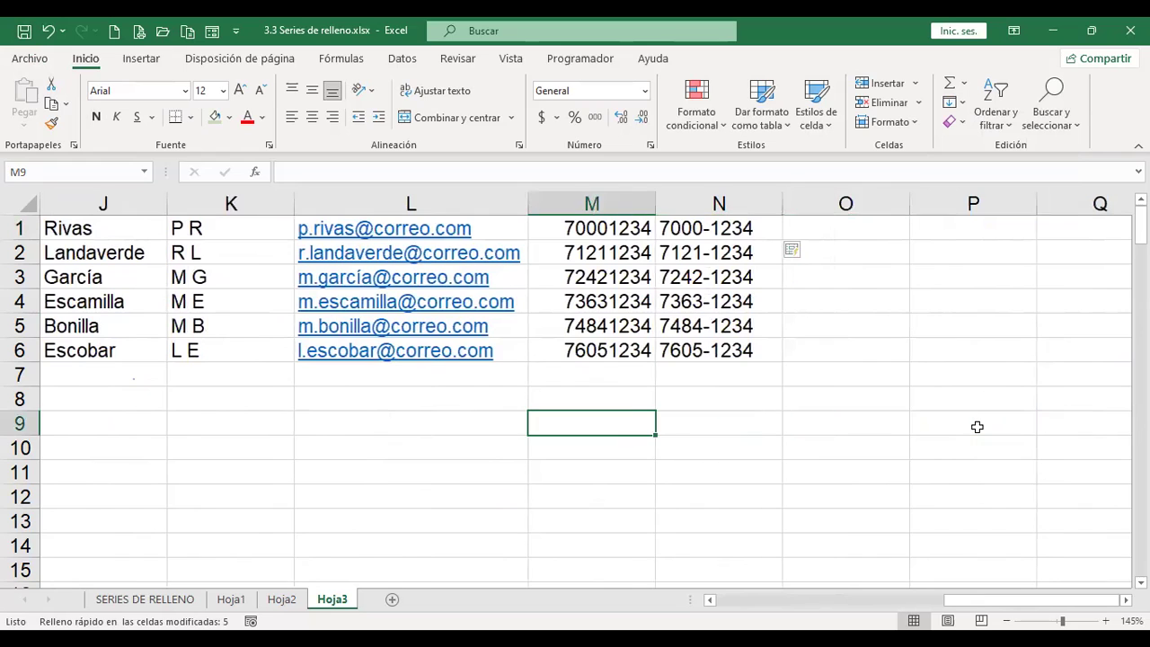
left_click(963, 102)
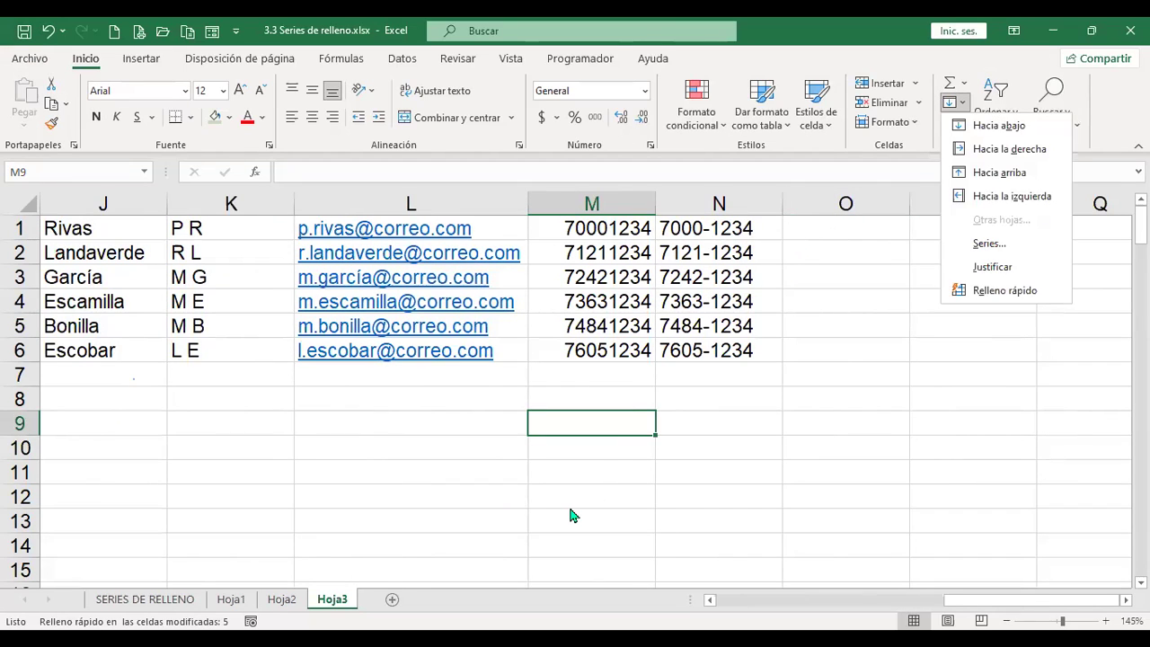
key("Escape")
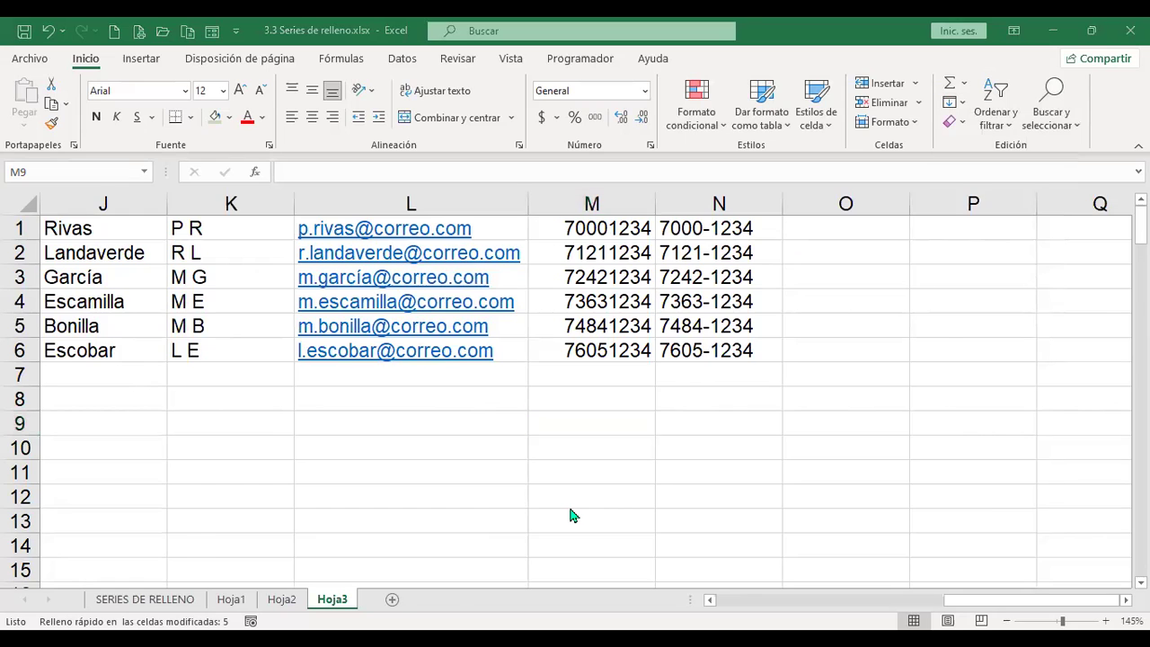